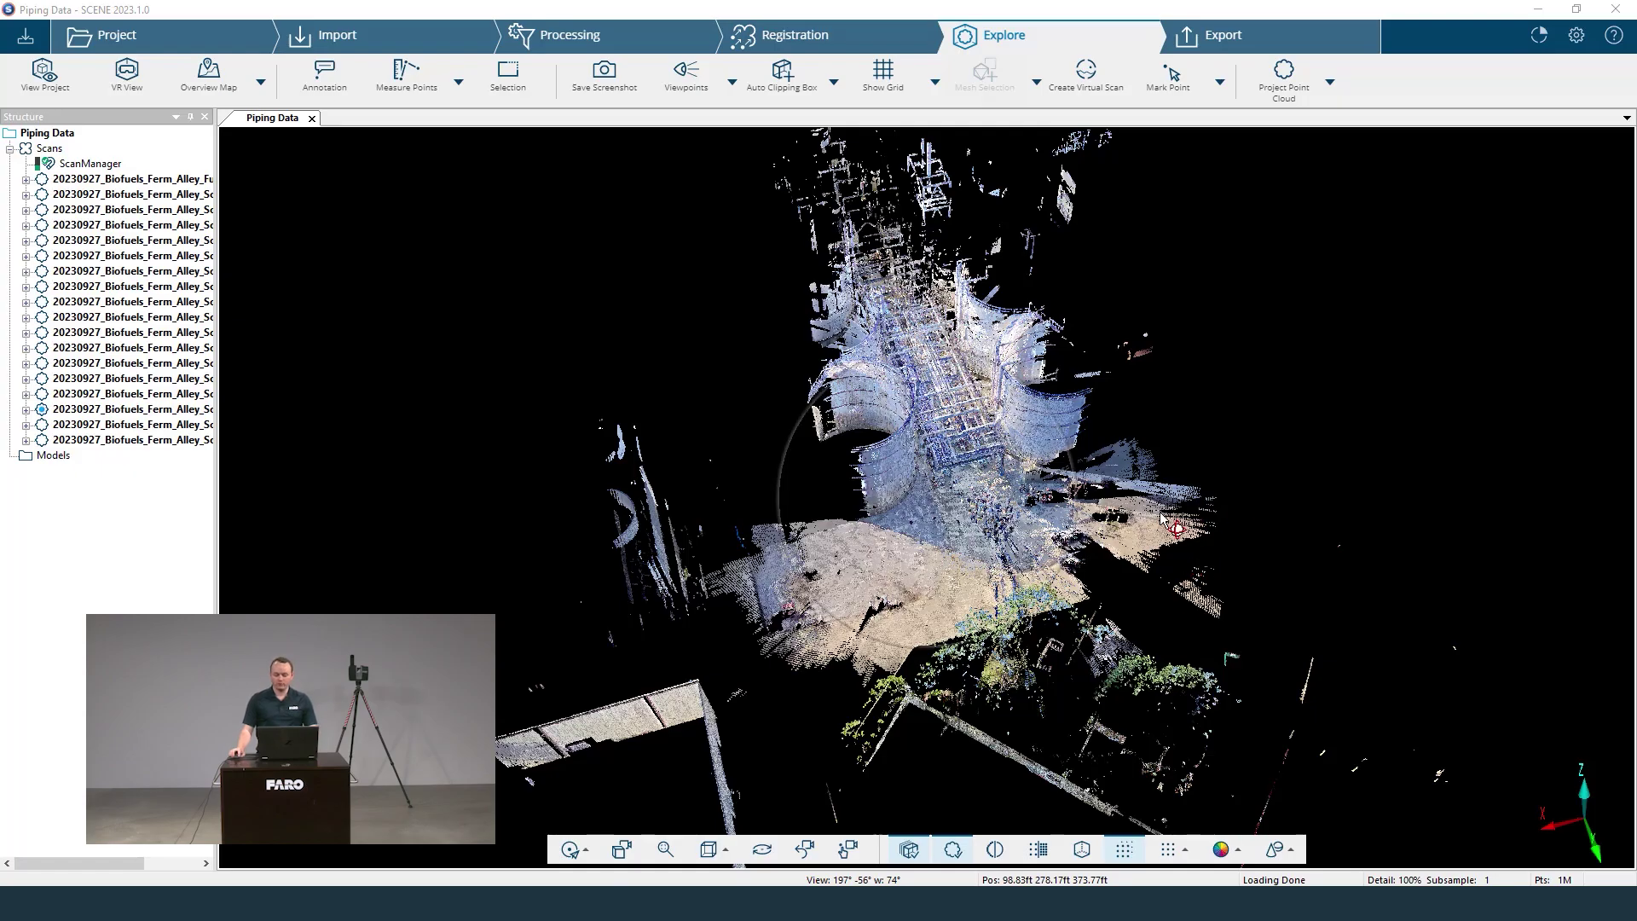
Set the point cloud to a top-down view framing the piping alley and its surrounding tank walls.
{"action": "left_click_drag", "start_coordinate": [1161, 517], "coordinate": [1070, 505]}
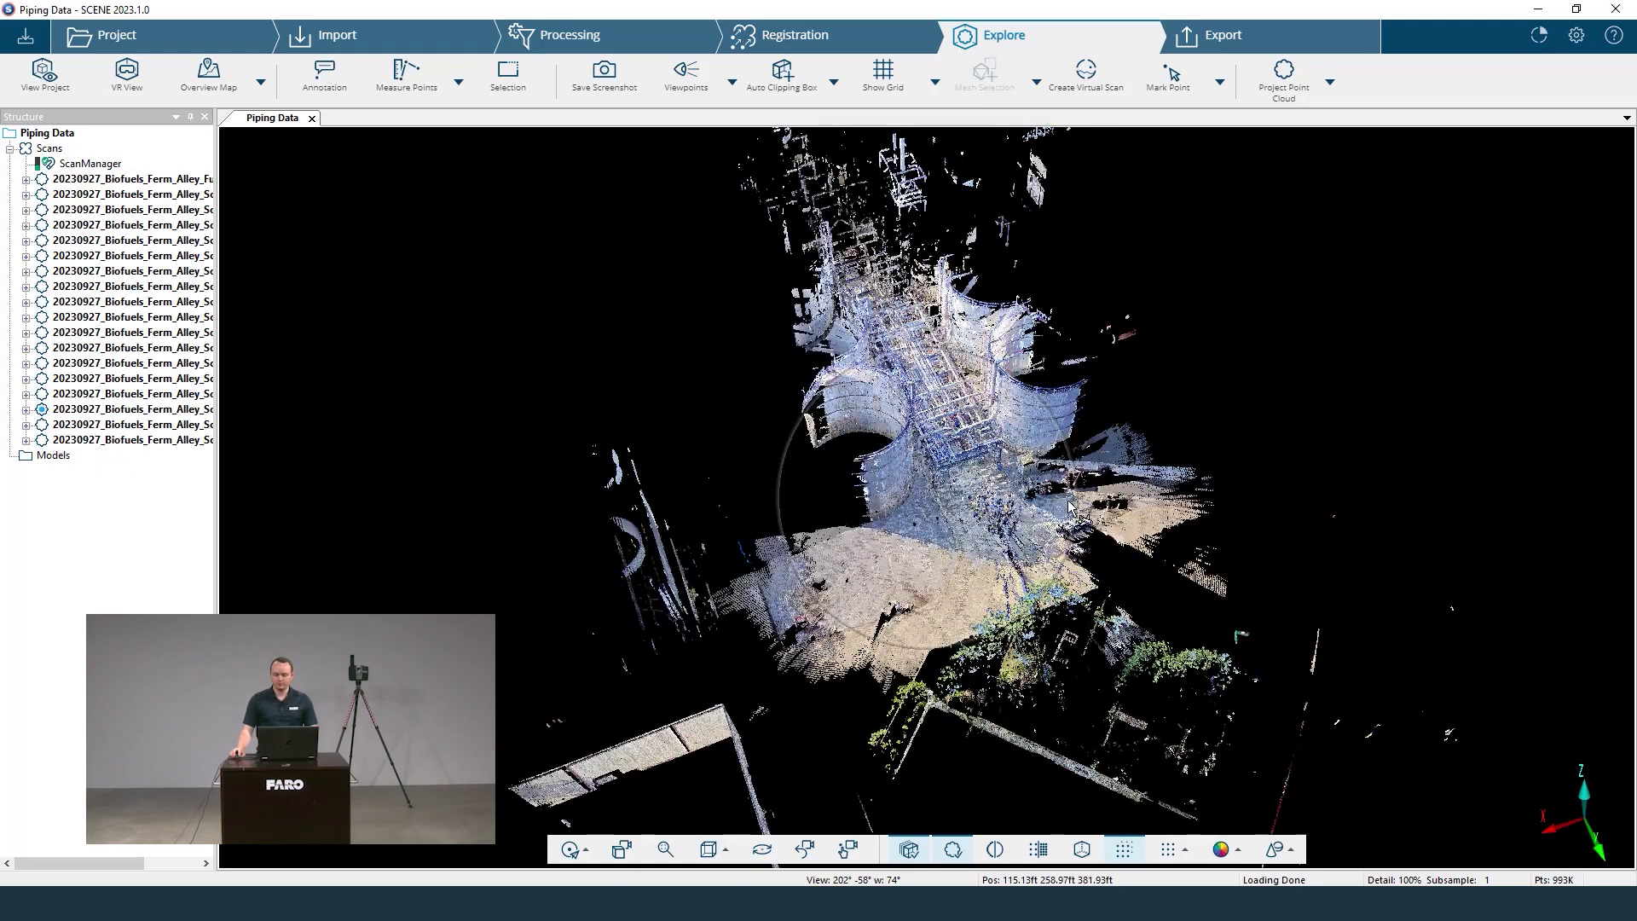
{"action": "scroll", "coordinate": [1070, 504], "scroll_direction": "up", "scroll_amount": 2}
{"action": "mouse_move", "coordinate": [1273, 585]}
{"action": "left_mouse_down"}
{"action": "mouse_move", "coordinate": [890, 630]}
{"action": "mouse_move", "coordinate": [960, 496]}
{"action": "mouse_move", "coordinate": [1278, 566]}
{"action": "mouse_move", "coordinate": [1082, 578]}
{"action": "mouse_move", "coordinate": [917, 192]}
{"action": "left_mouse_up"}
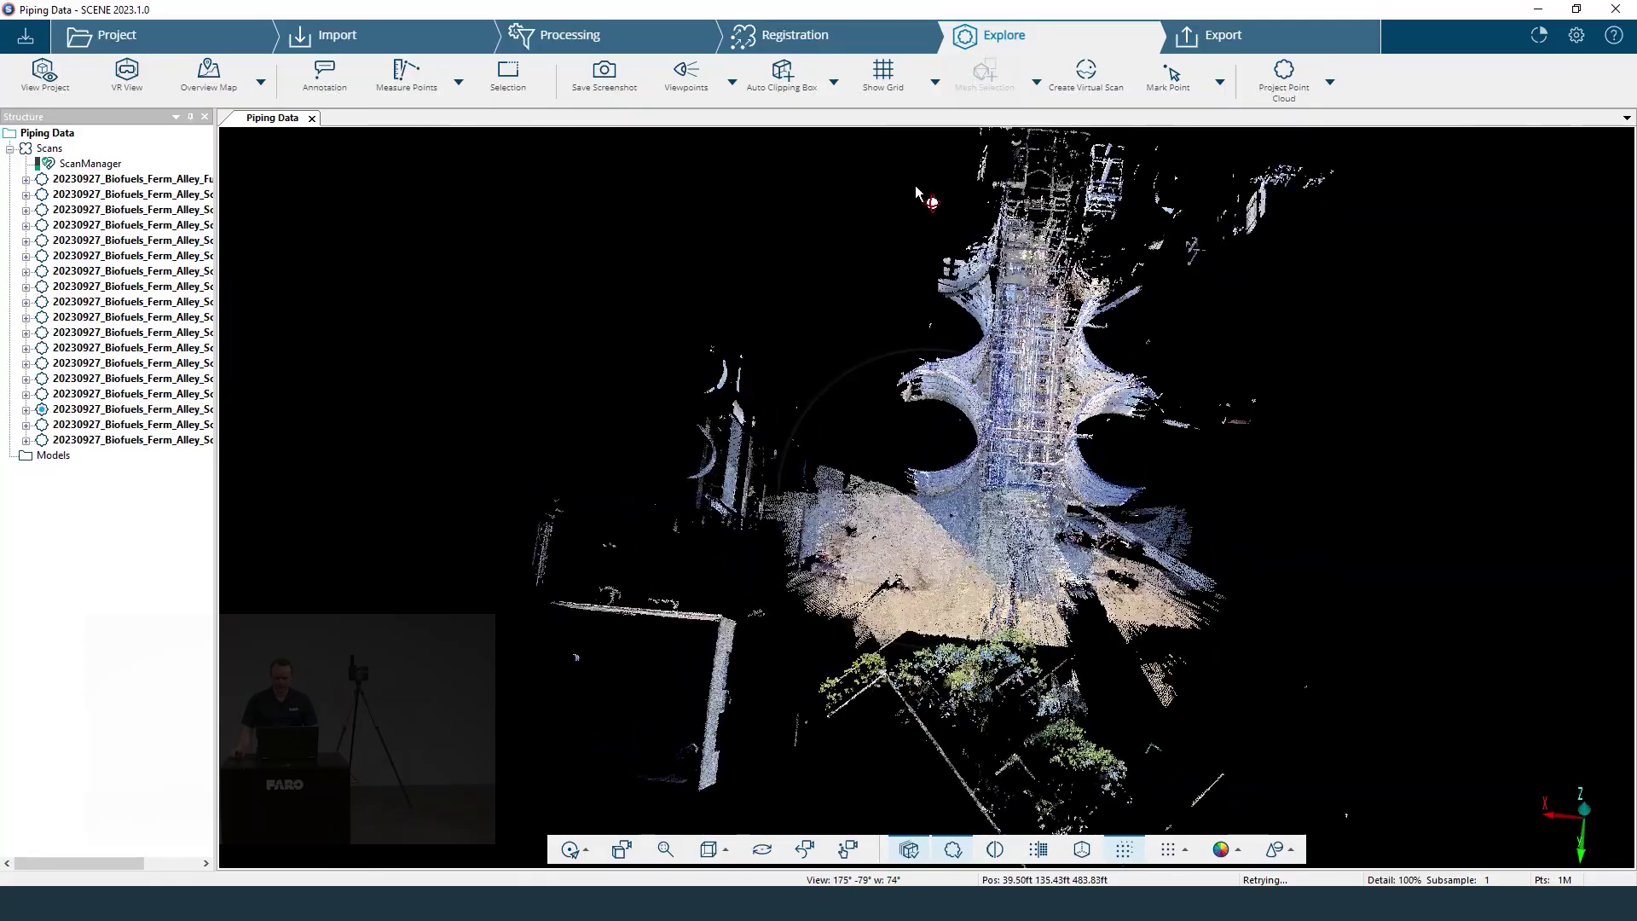
{"action": "left_click_drag", "start_coordinate": [960, 465], "coordinate": [978, 458]}
{"action": "left_click_drag", "start_coordinate": [1013, 578], "coordinate": [1131, 496]}
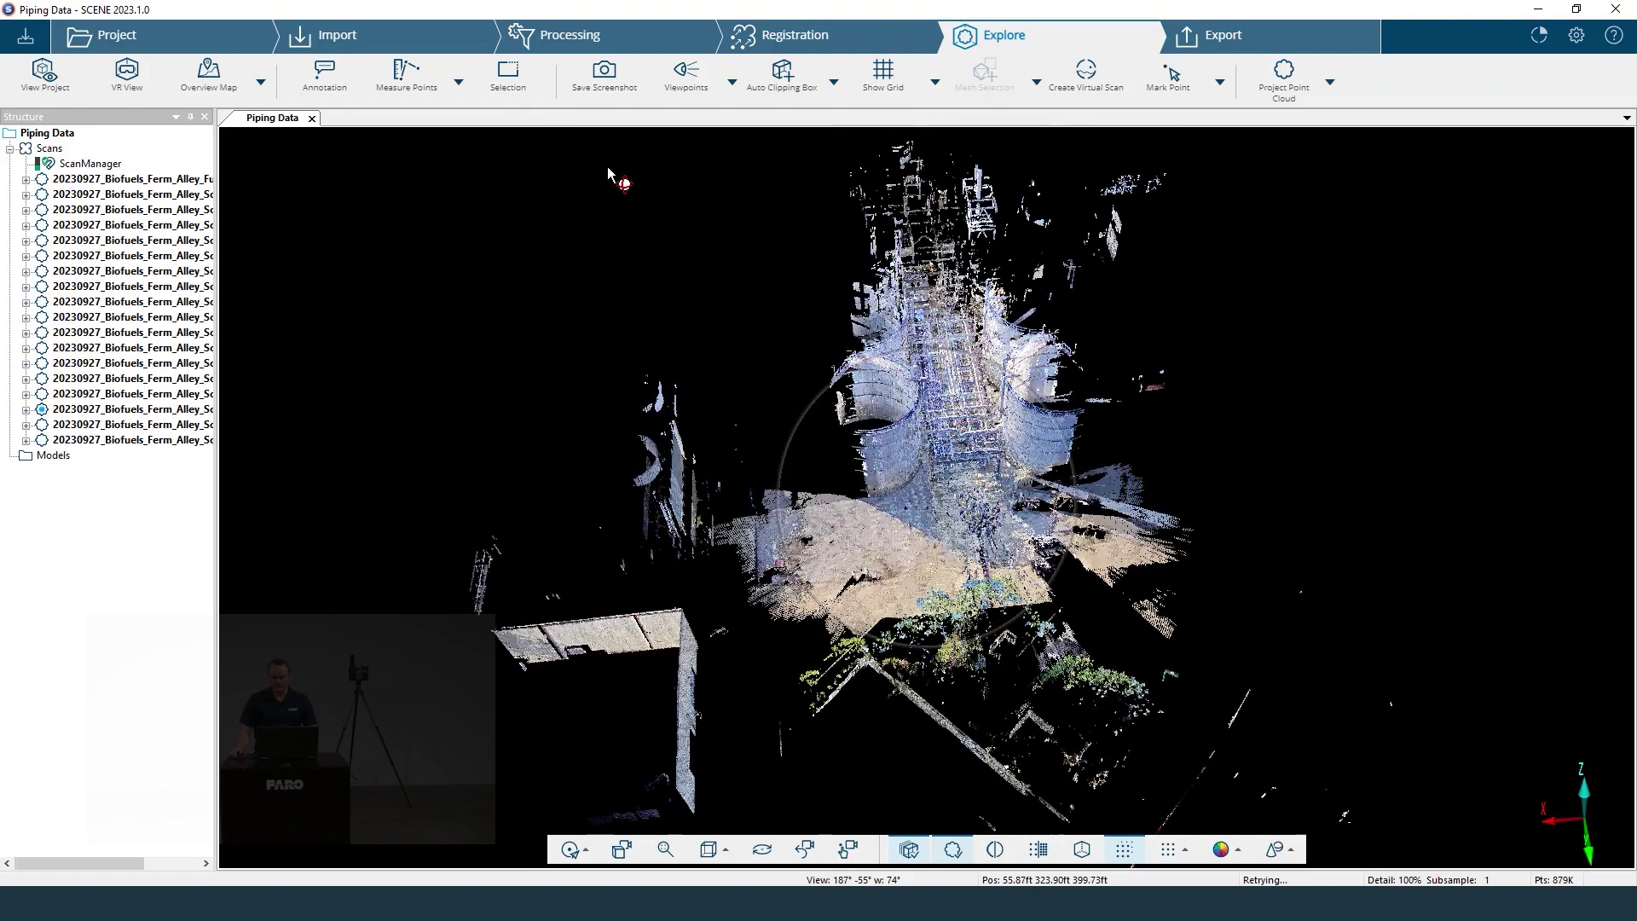
{"action": "left_click", "coordinate": [623, 850]}
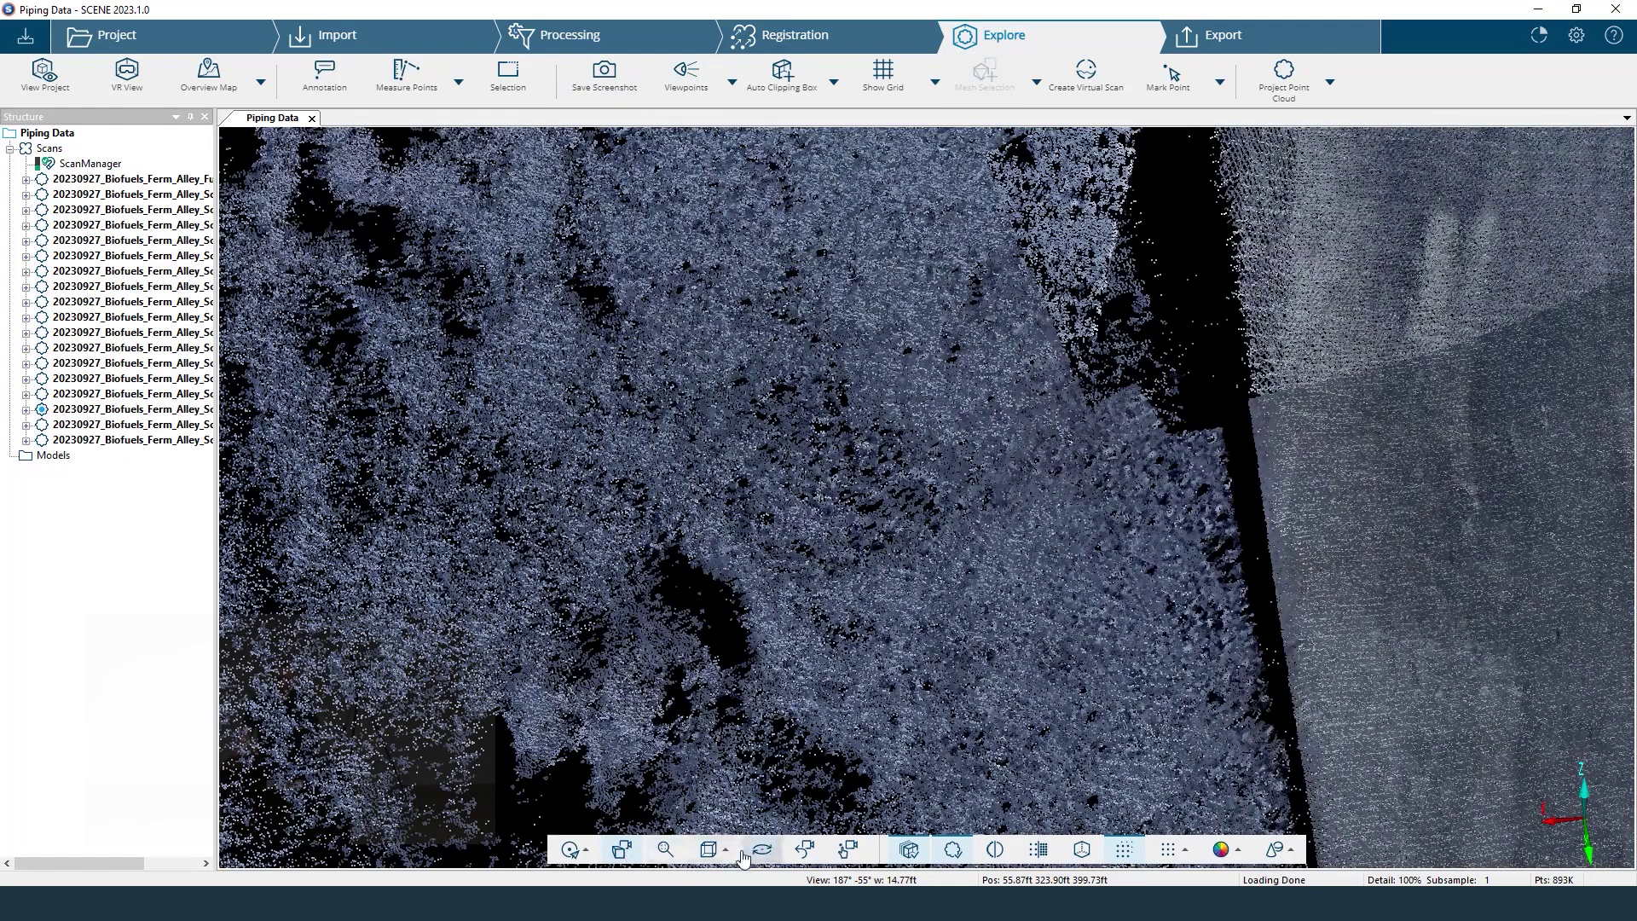
{"action": "left_click", "coordinate": [716, 850]}
{"action": "left_click", "coordinate": [748, 620]}
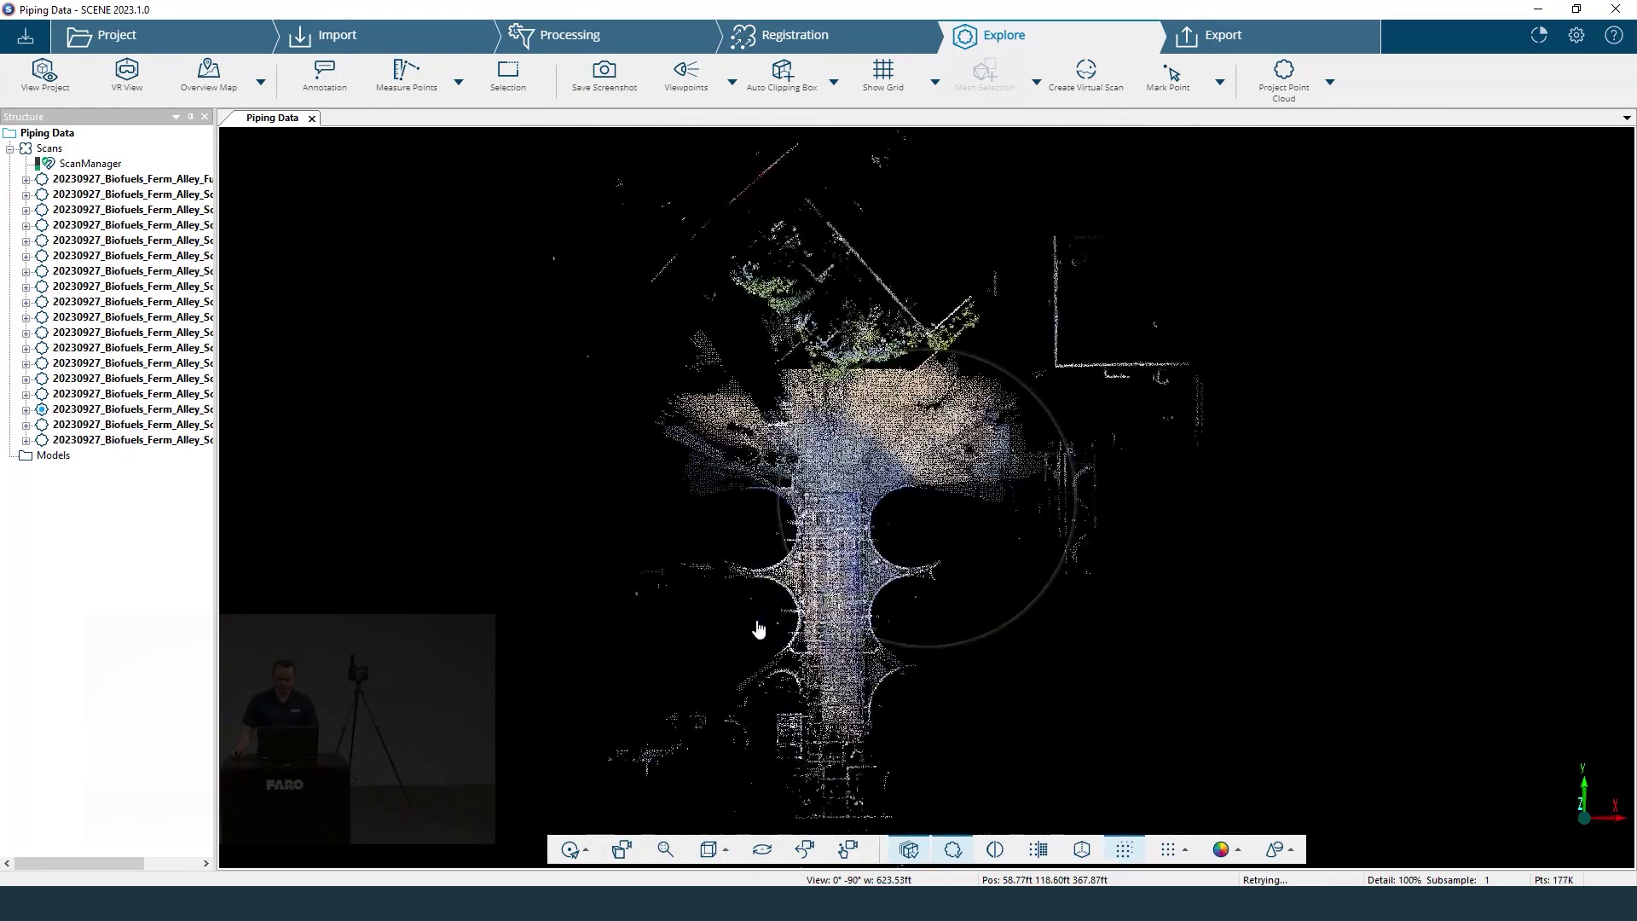
{"action": "scroll", "coordinate": [969, 511], "scroll_direction": "up", "scroll_amount": 5}
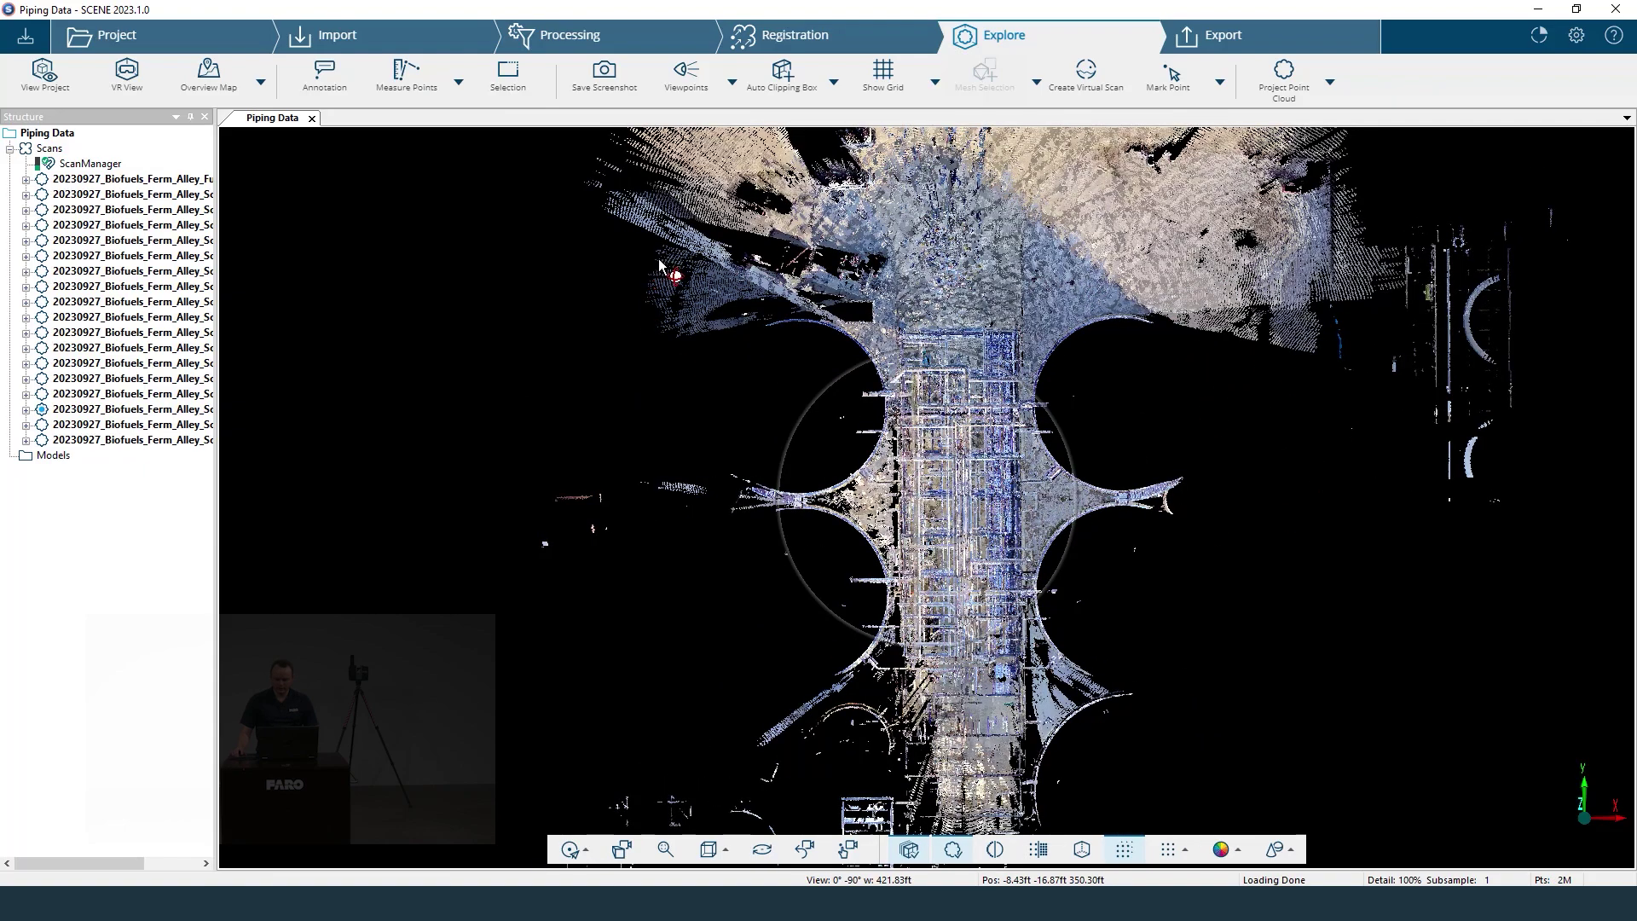
{"action": "scroll", "coordinate": [1033, 573], "scroll_direction": "down", "scroll_amount": 3}
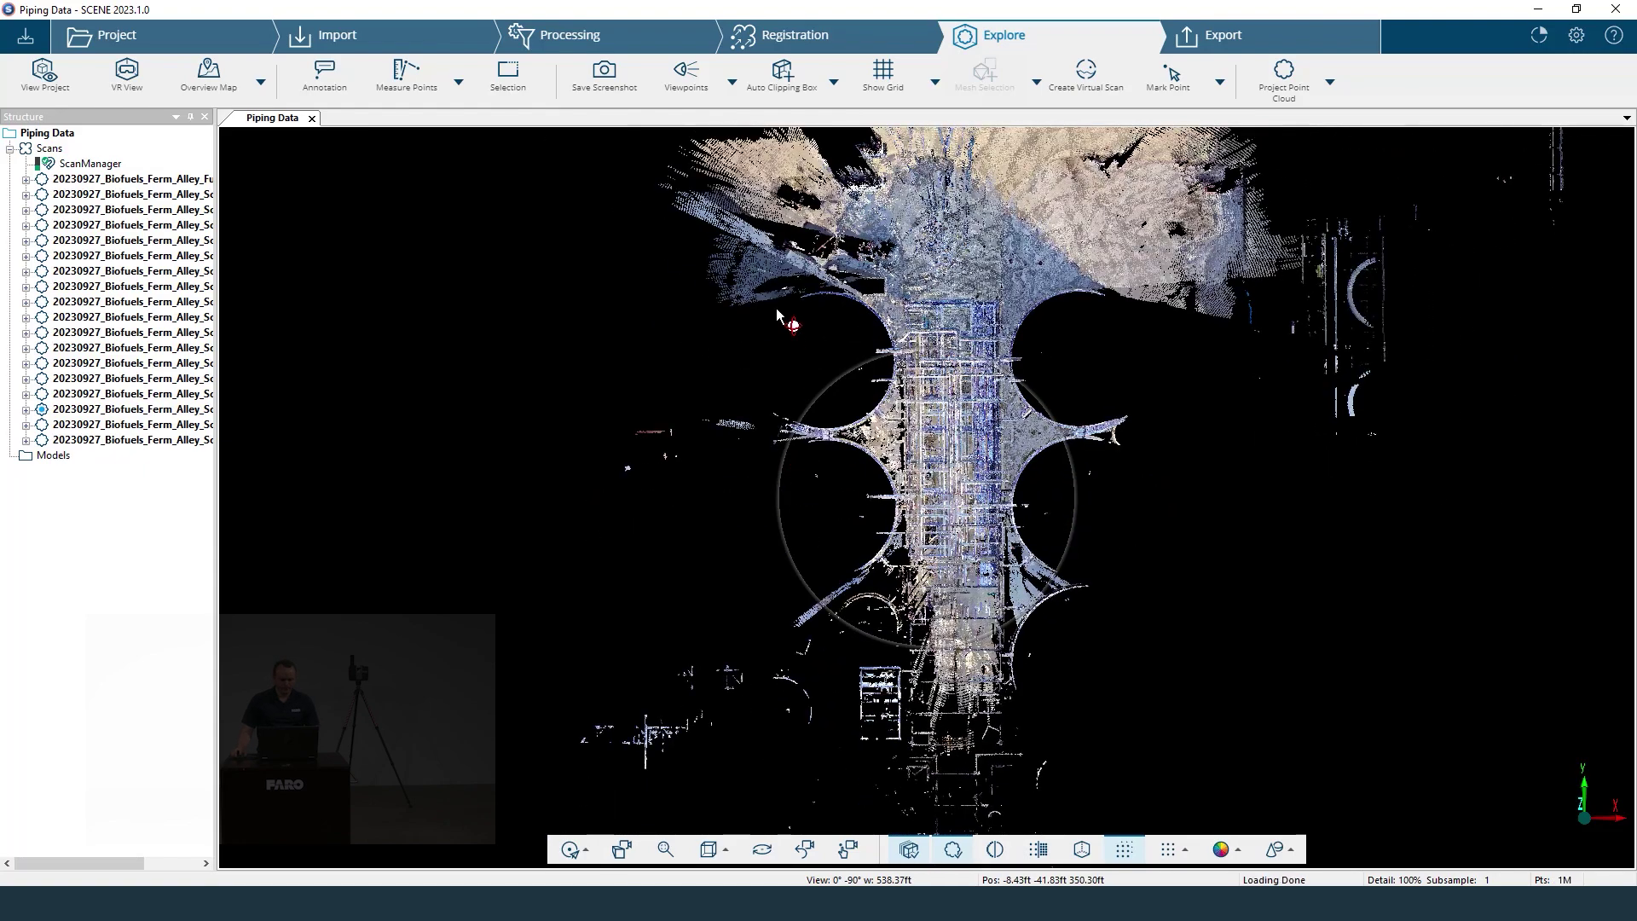
Open the selection tools and choose polygon selection with the New Selection mode.
{"action": "left_click", "coordinate": [511, 81]}
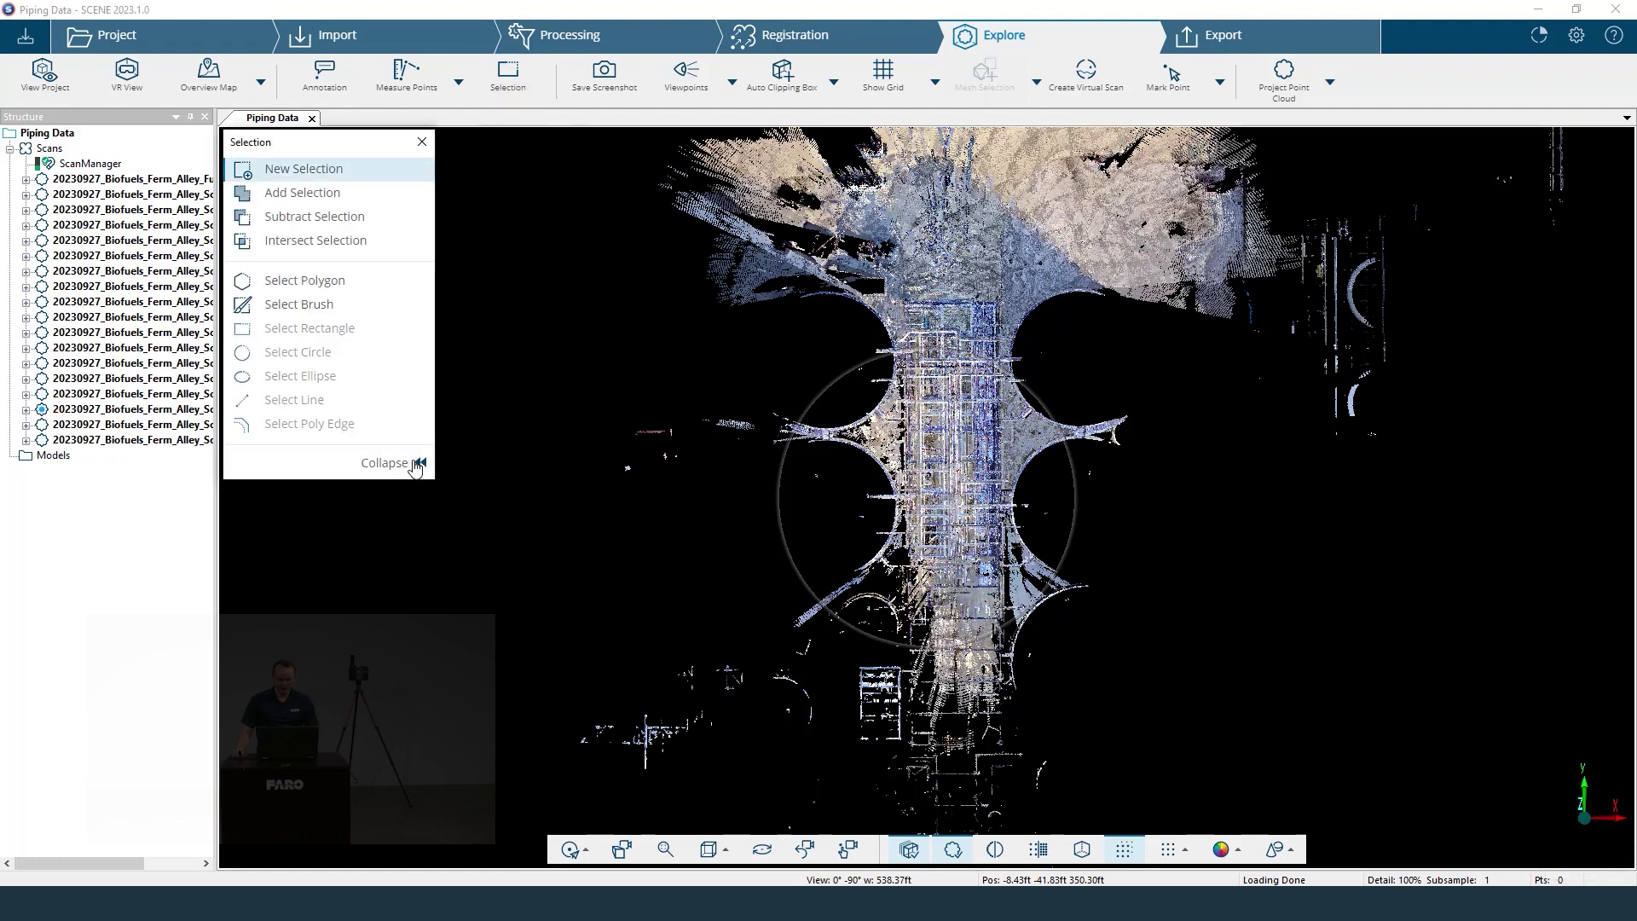
{"action": "left_click", "coordinate": [417, 464]}
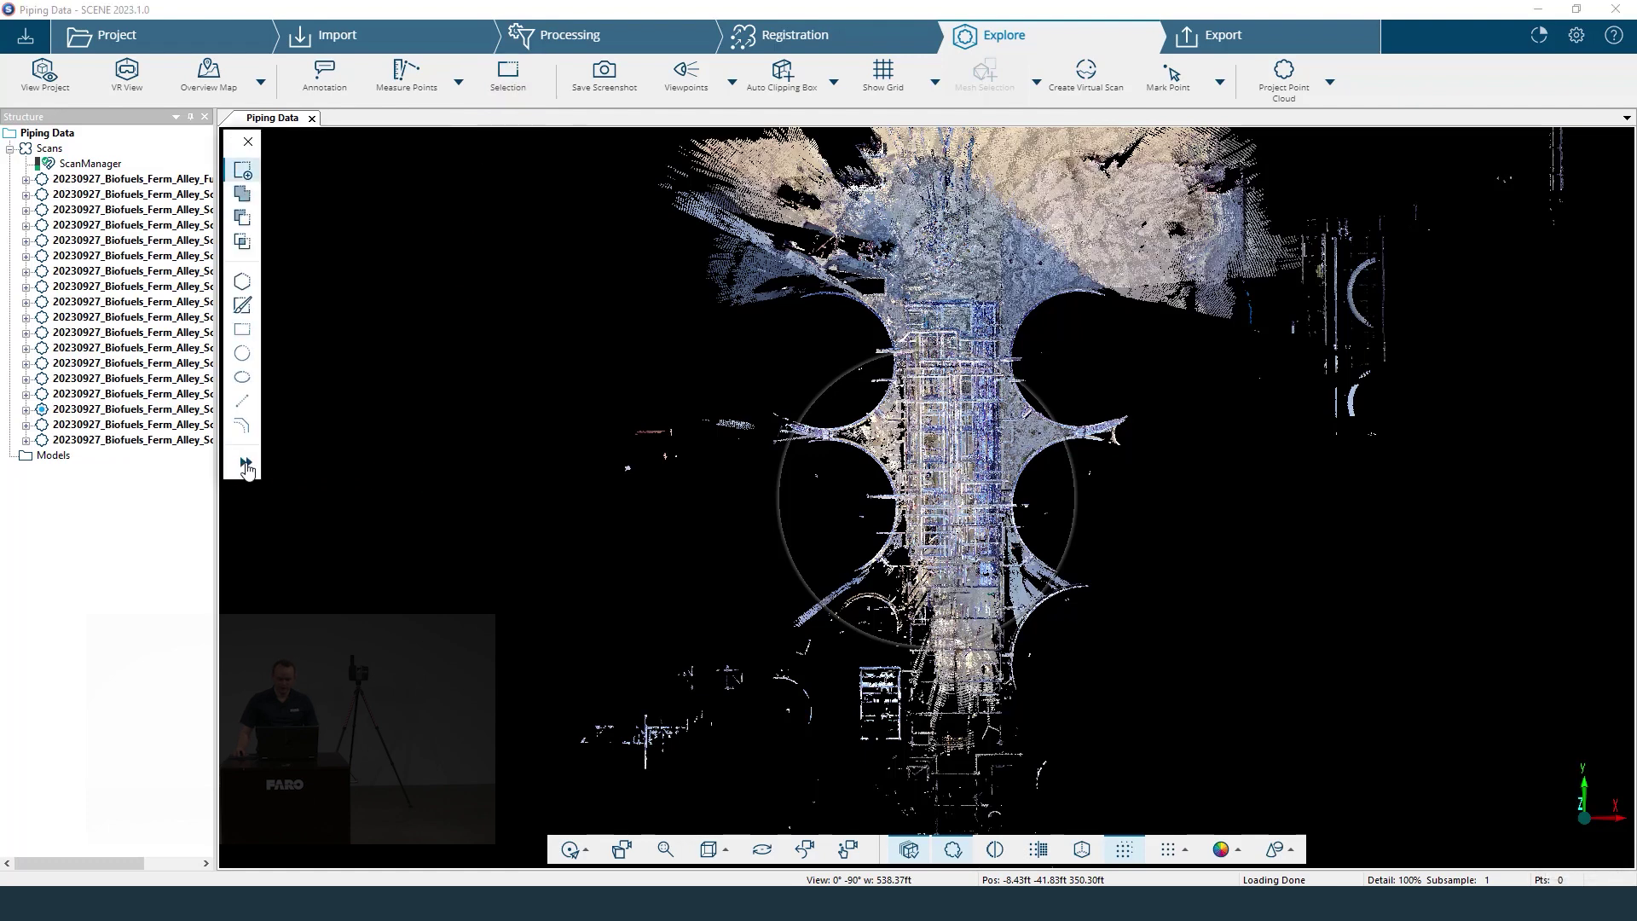
{"action": "left_click", "coordinate": [245, 464]}
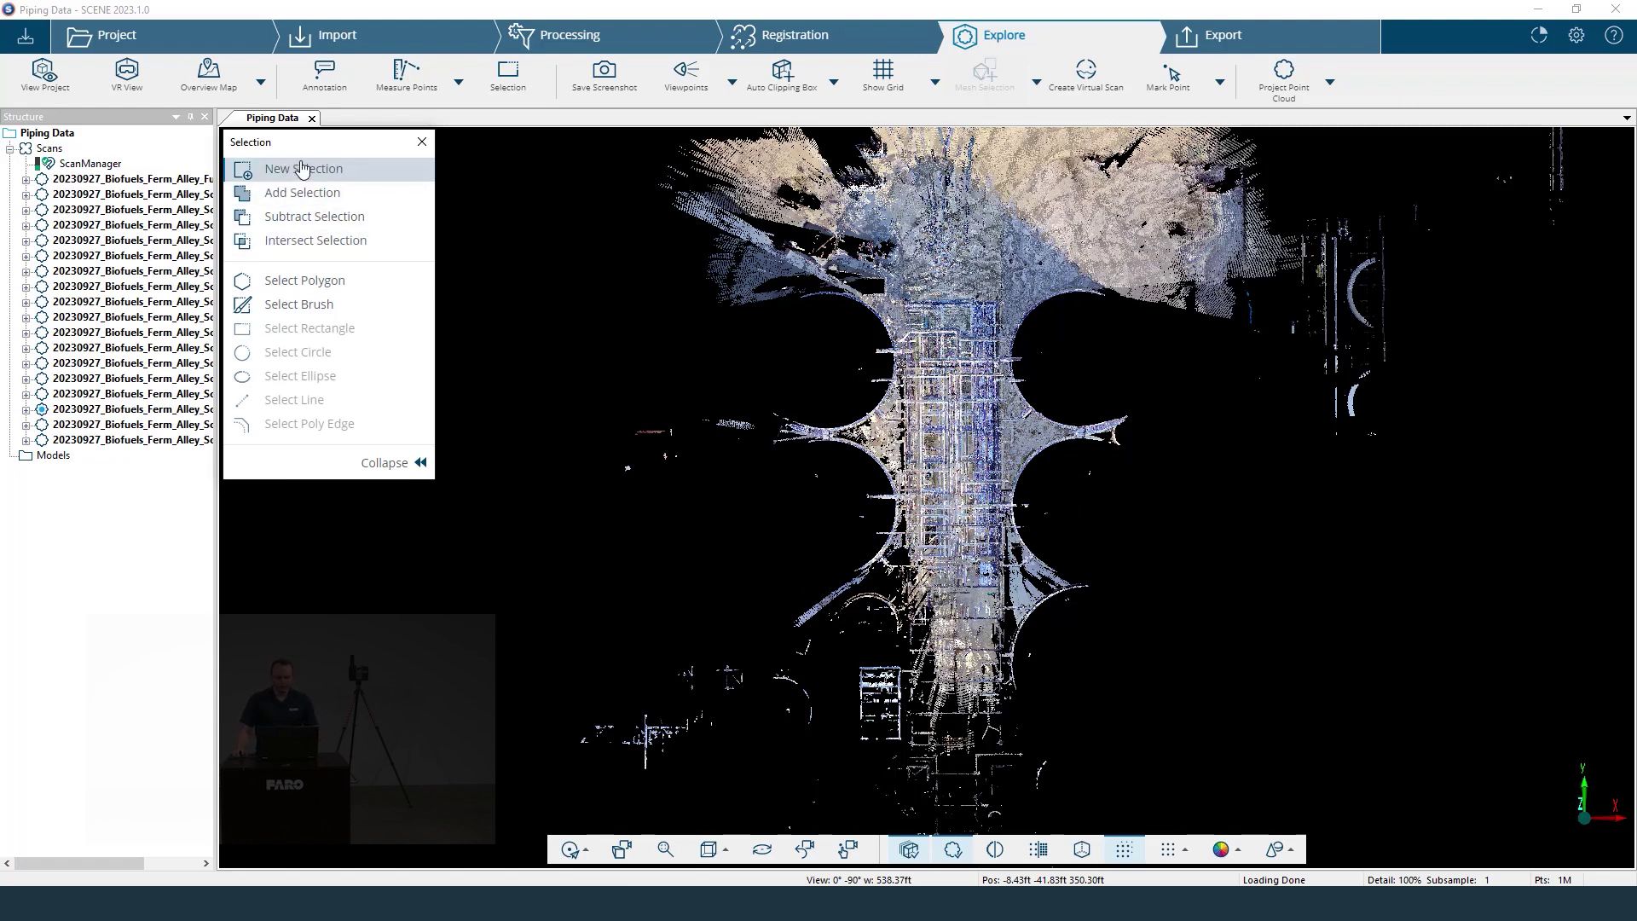
{"action": "left_click_drag", "start_coordinate": [831, 280], "coordinate": [1005, 300]}
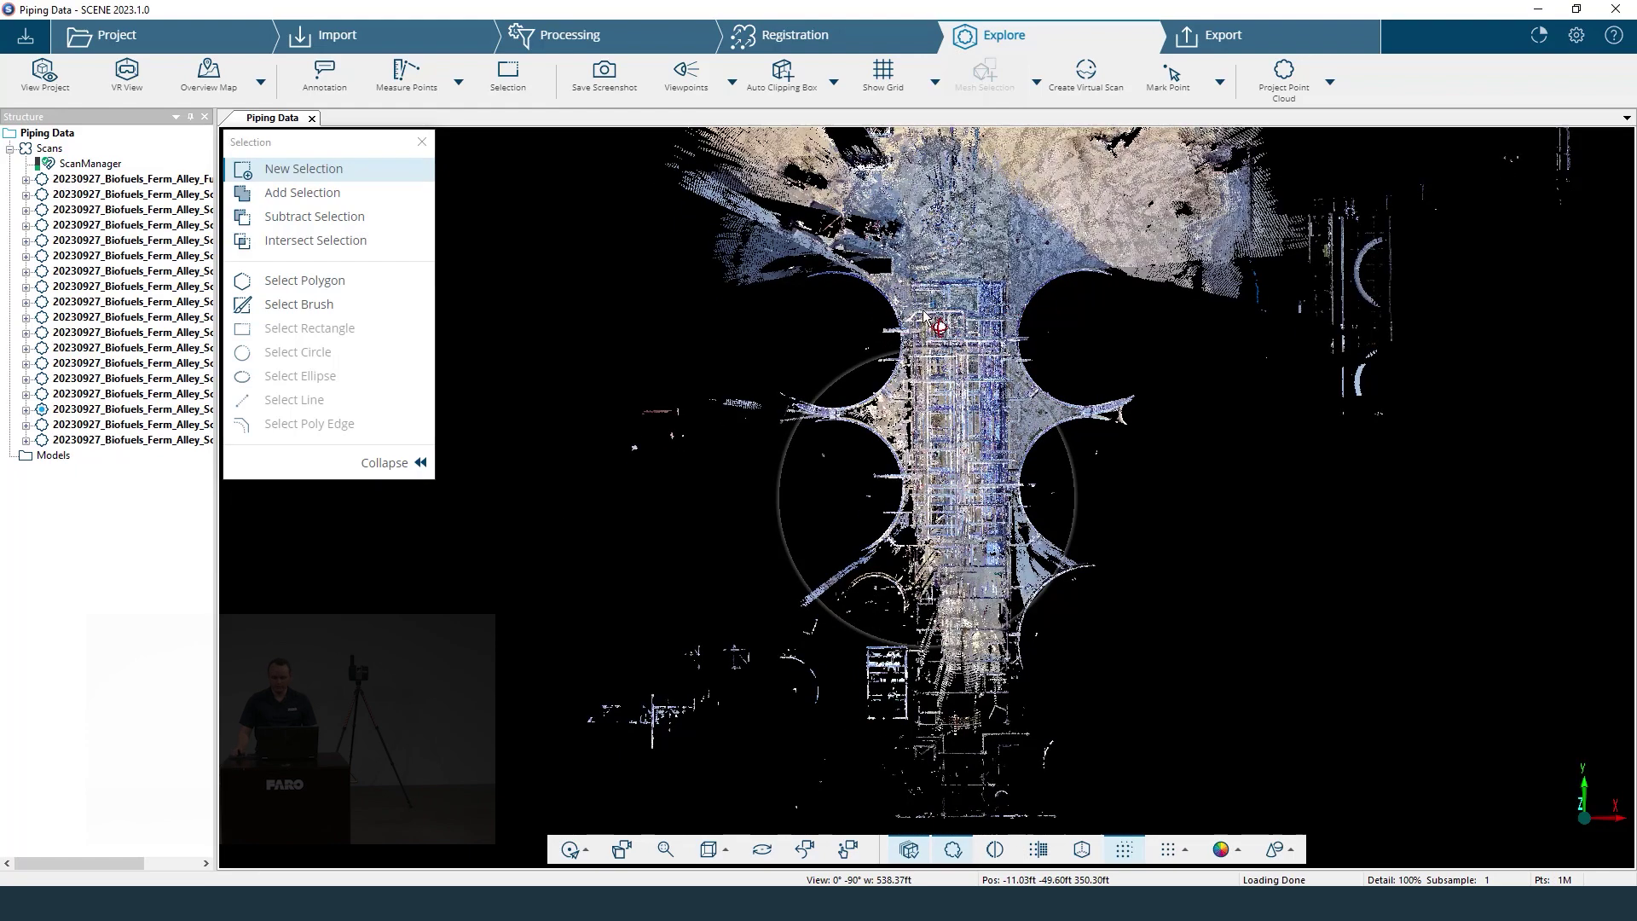
{"action": "left_click", "coordinate": [365, 283]}
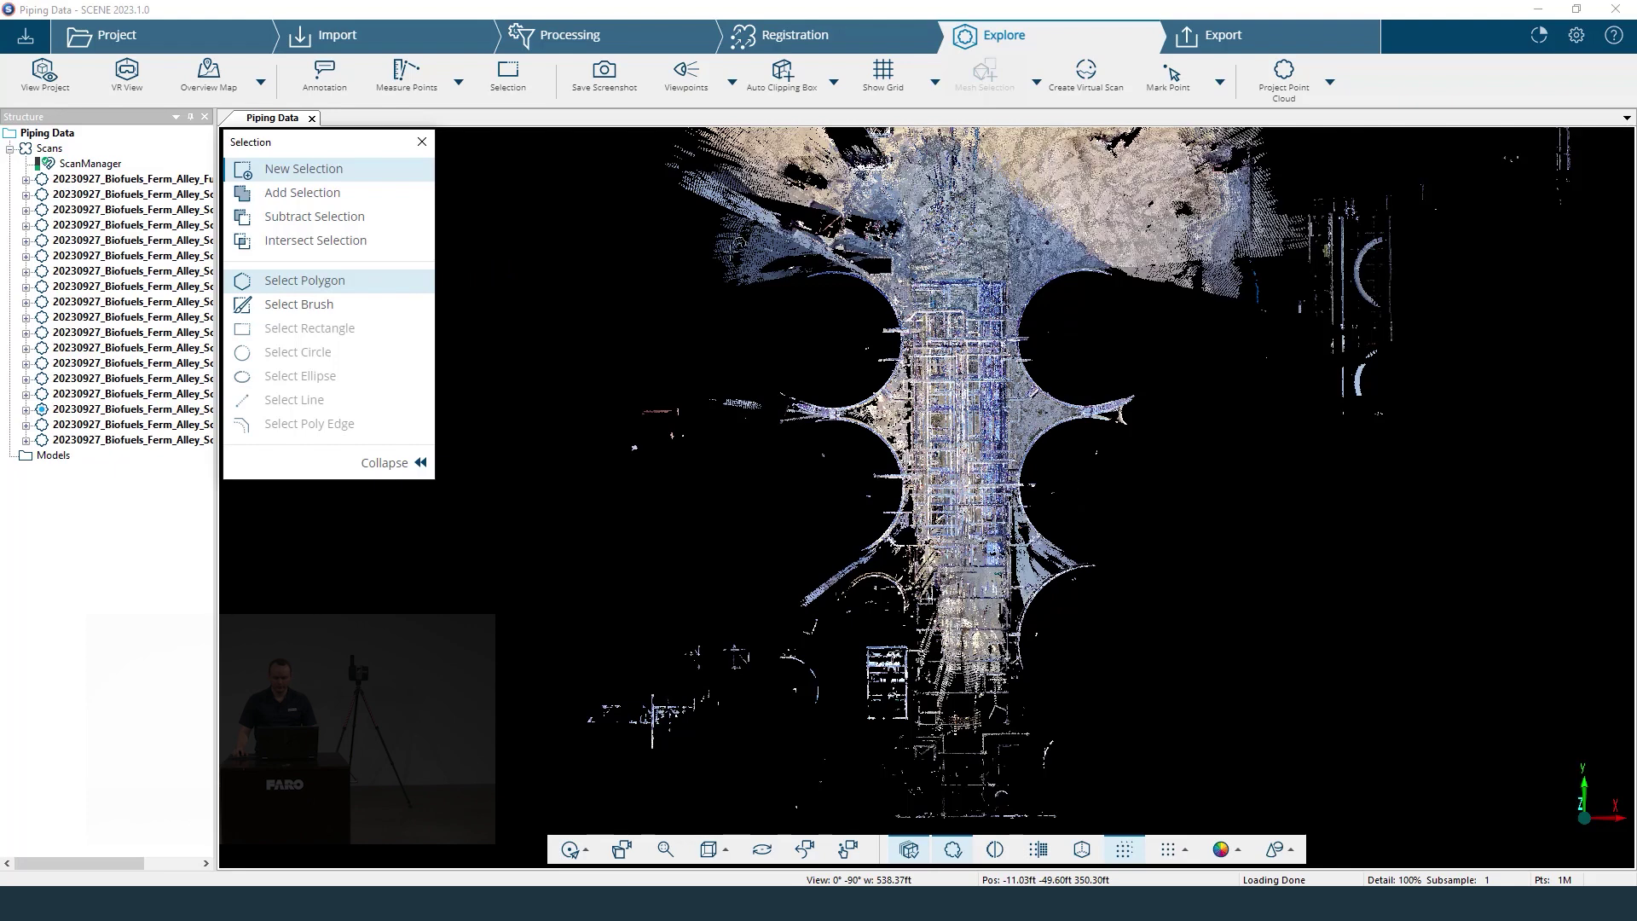
{"action": "left_click", "coordinate": [697, 252]}
{"action": "left_click", "coordinate": [1237, 230]}
{"action": "left_click", "coordinate": [1225, 416]}
{"action": "left_click", "coordinate": [1323, 623]}
{"action": "left_click", "coordinate": [1155, 680]}
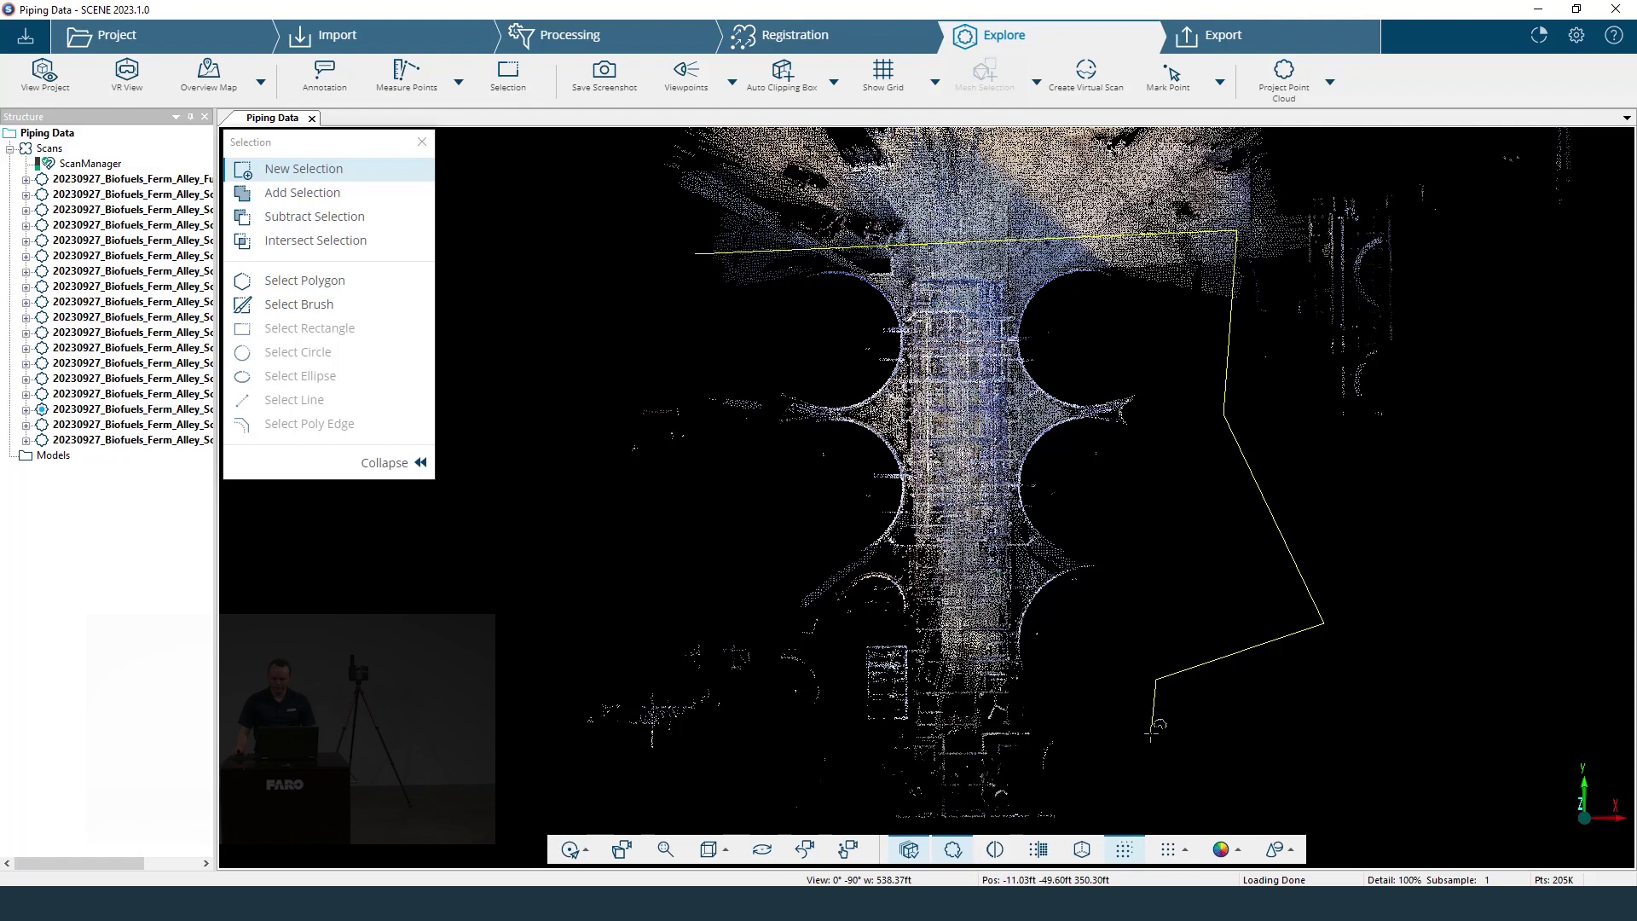
{"action": "left_click", "coordinate": [1076, 716]}
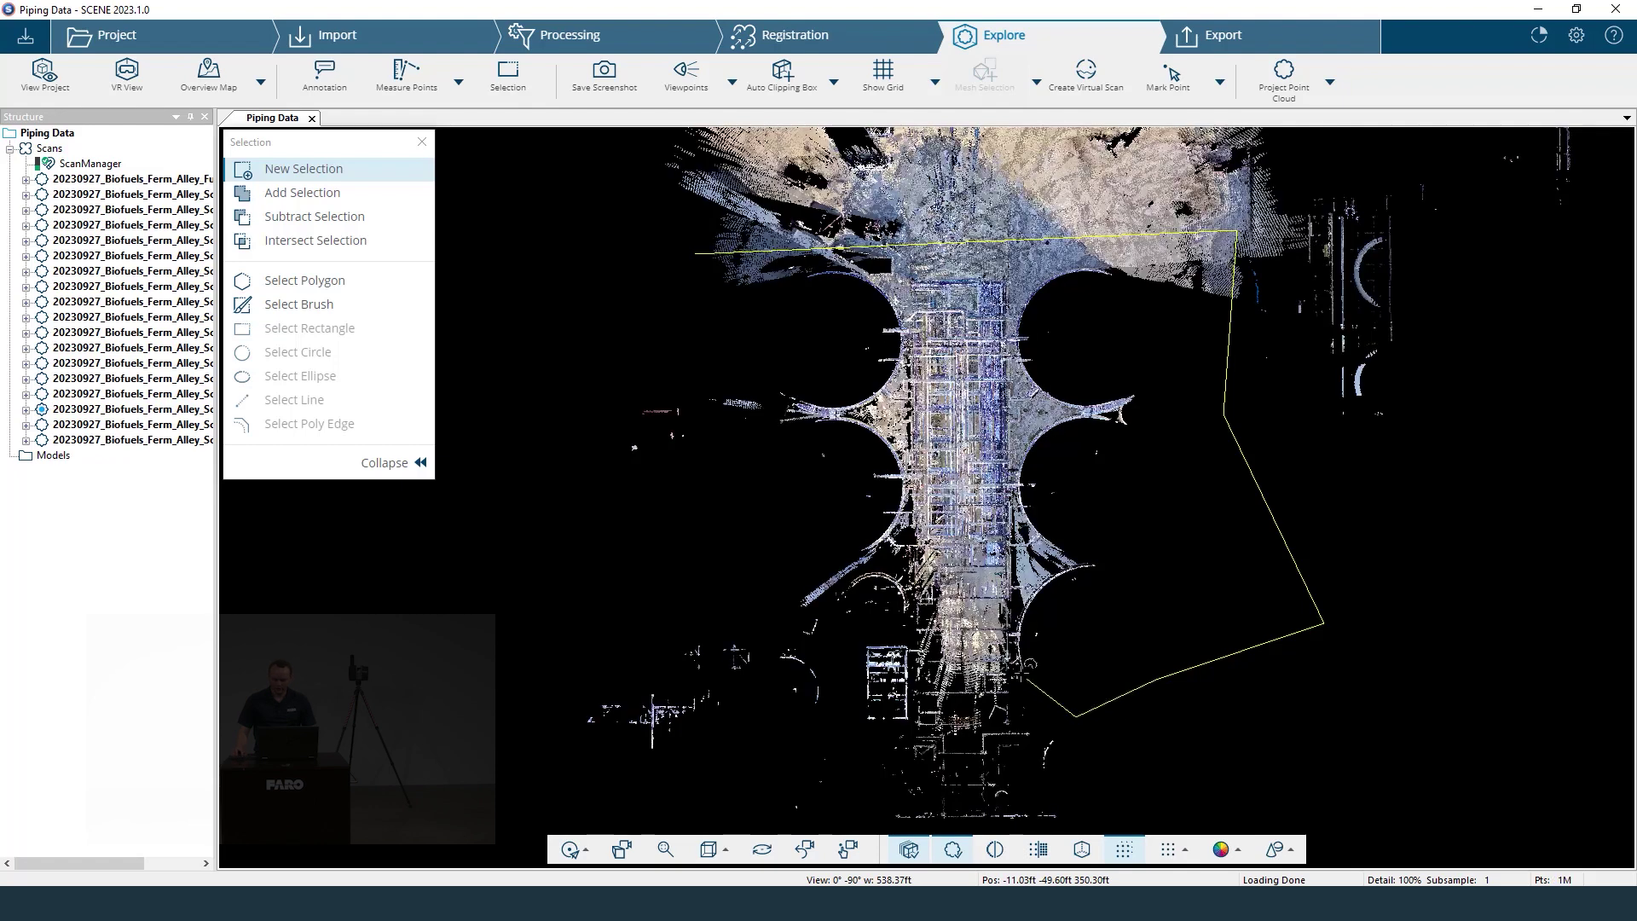
{"action": "left_click", "coordinate": [944, 645]}
{"action": "double_click", "coordinate": [834, 379]}
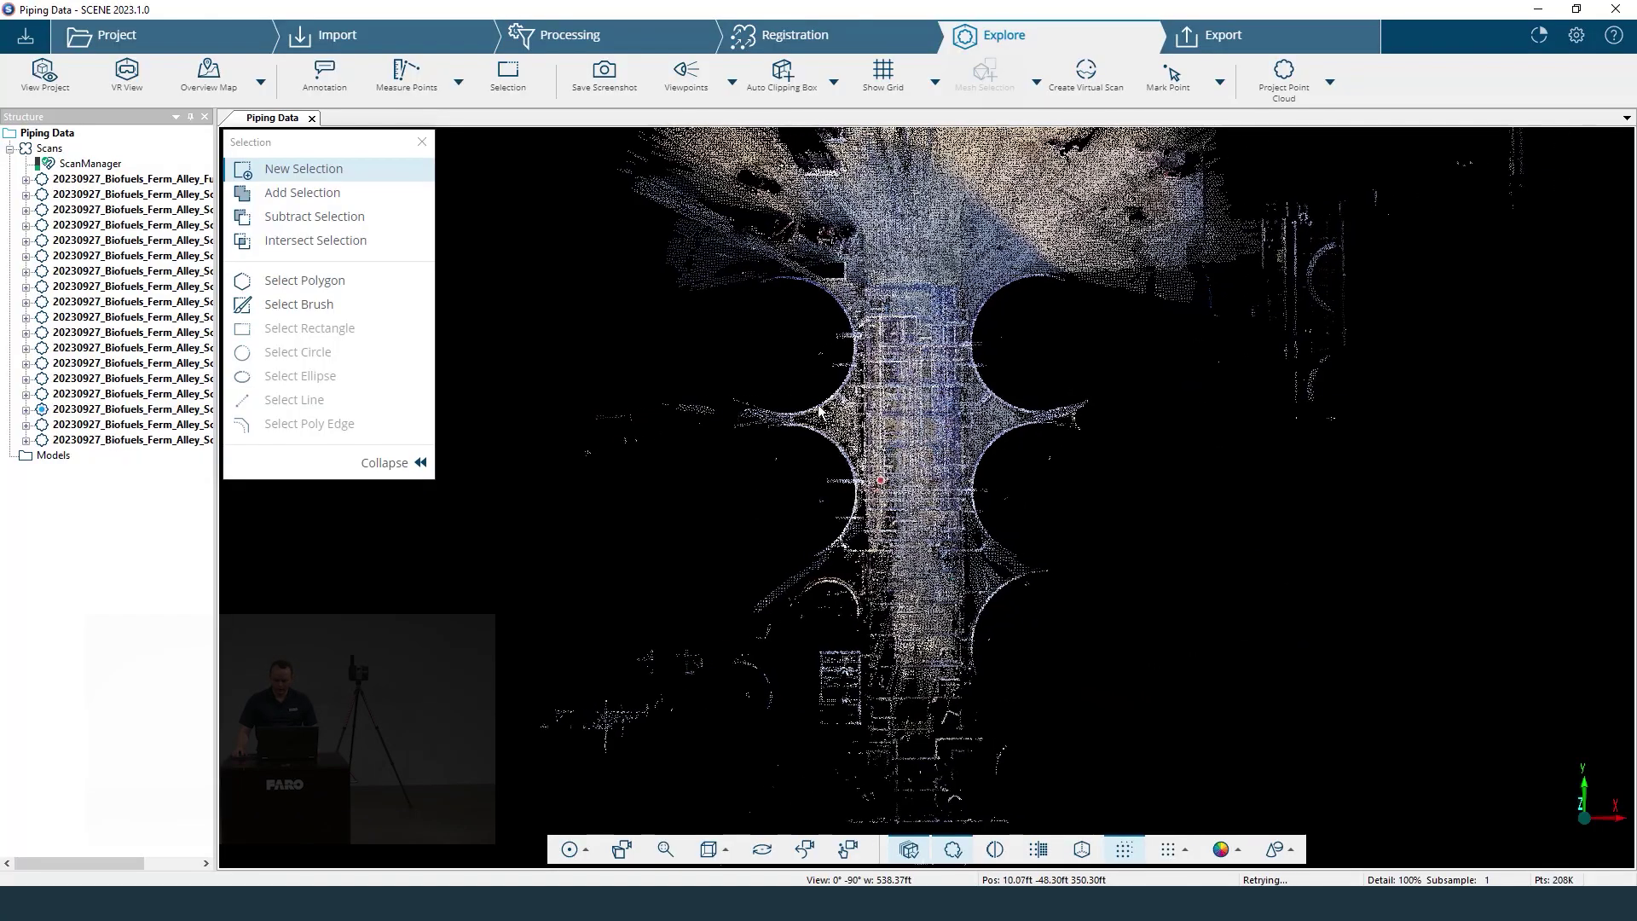
Select the piping alley and the curved tank walls on both sides with a closed polygon in the top view.
{"action": "right_click_drag", "start_coordinate": [931, 407], "coordinate": [962, 418]}
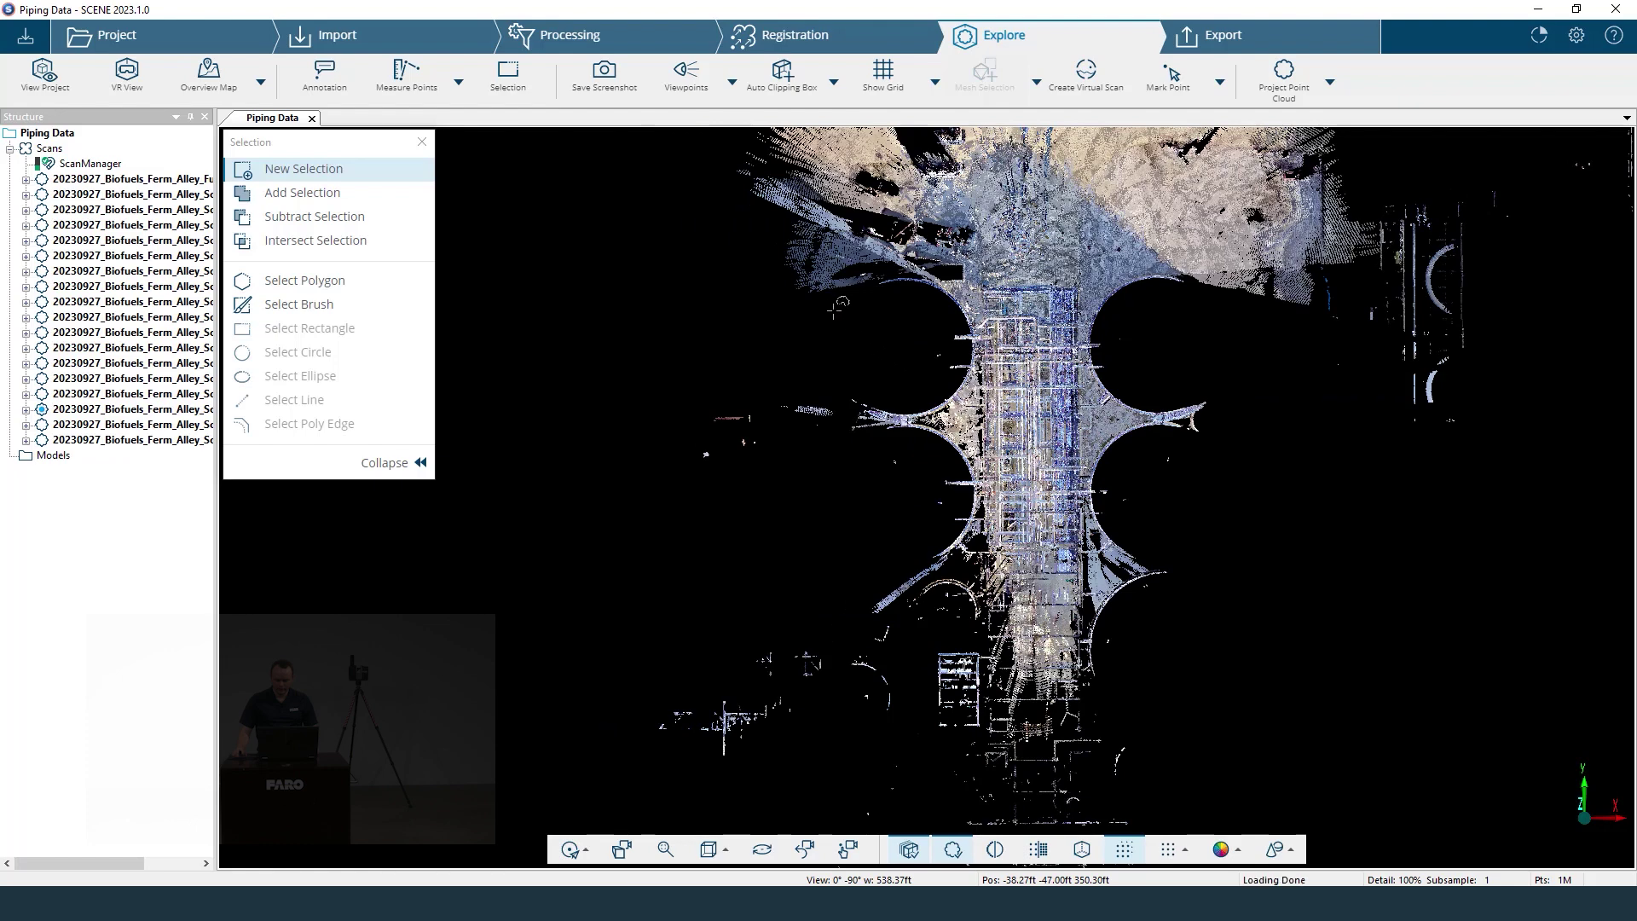
{"action": "left_click", "coordinate": [806, 299]}
{"action": "left_click", "coordinate": [938, 183]}
{"action": "left_click", "coordinate": [1296, 217]}
{"action": "left_click", "coordinate": [1290, 376]}
{"action": "left_click", "coordinate": [1347, 571]}
{"action": "left_click", "coordinate": [1259, 740]}
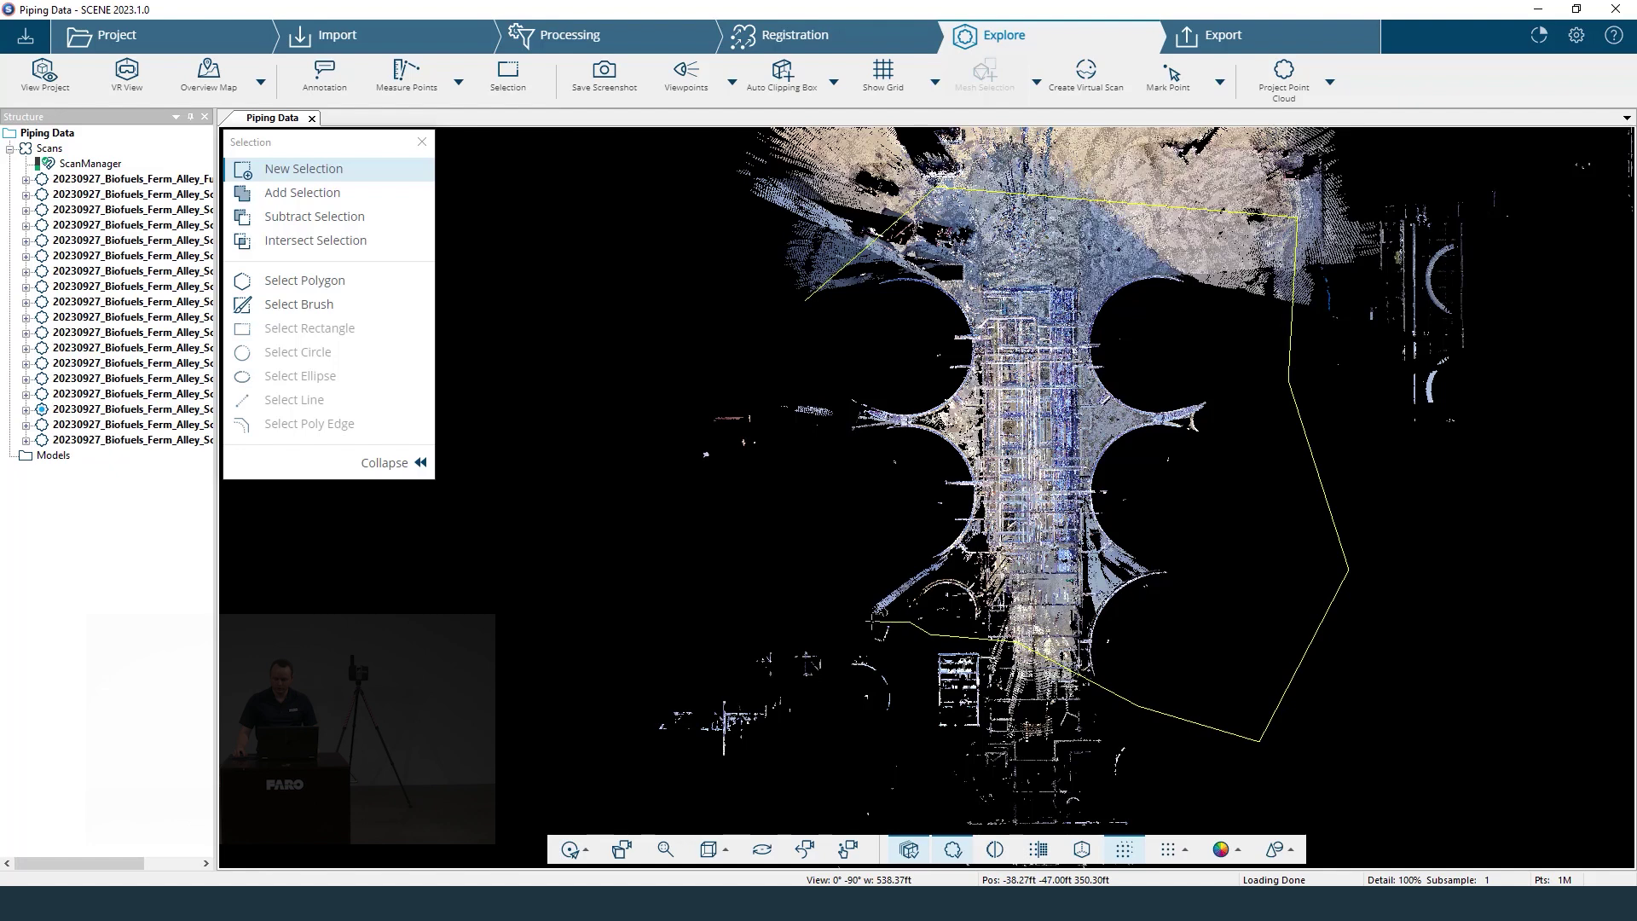
{"action": "left_click", "coordinate": [820, 613]}
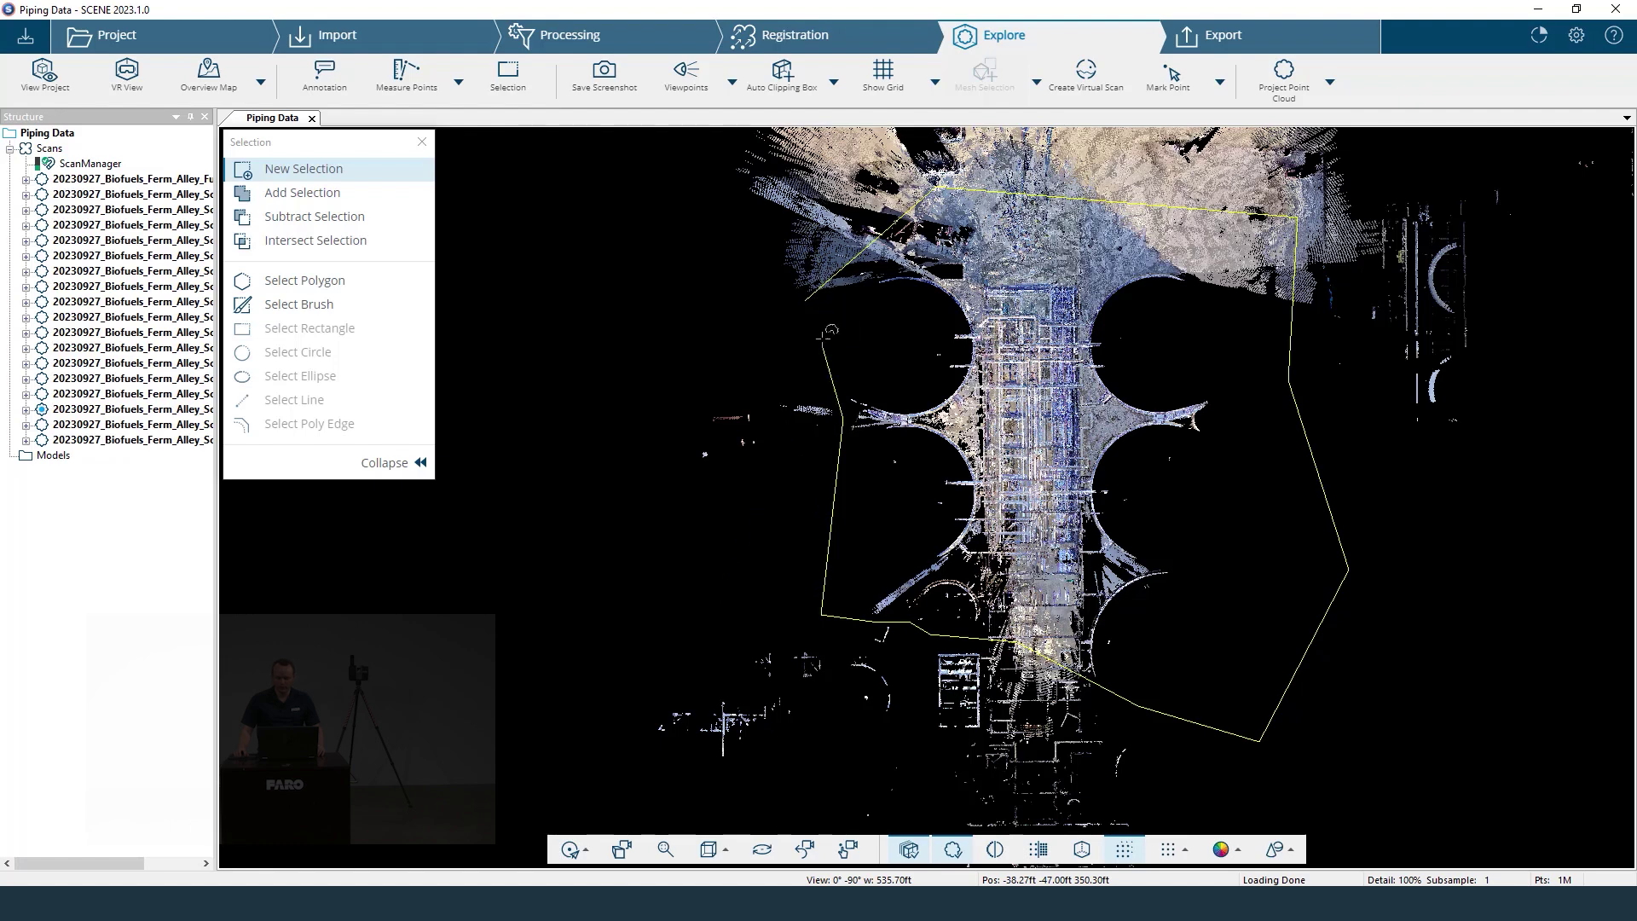
{"action": "double_click", "coordinate": [818, 326]}
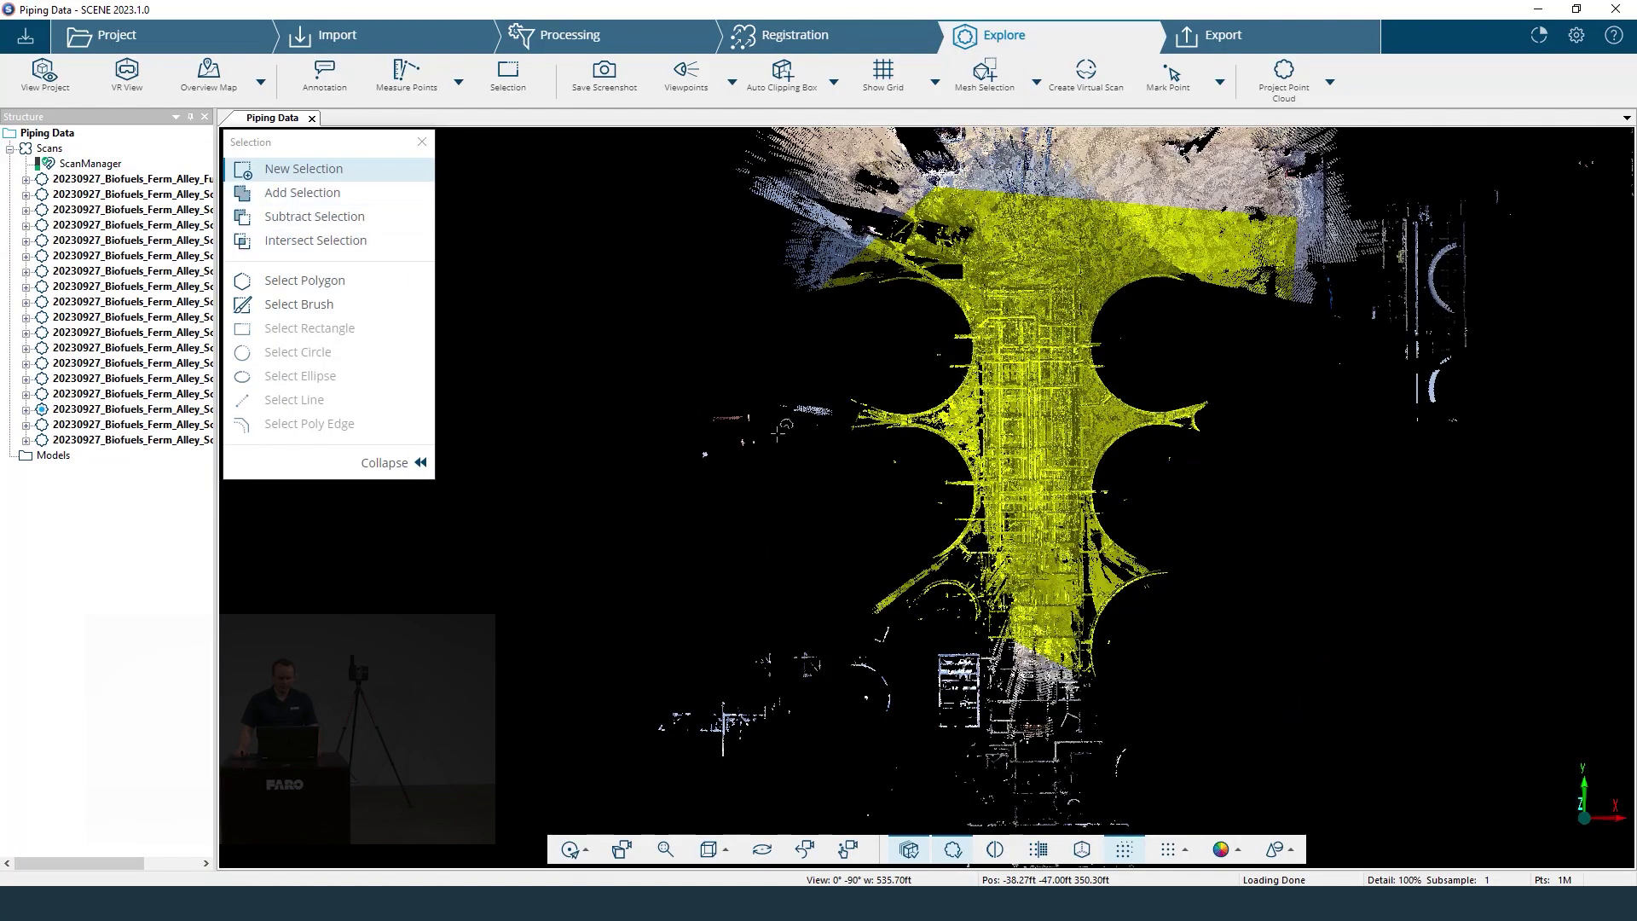
Add the isolated tower structure beside the alley to the selection with a polygon drawn in an angled side view.
{"action": "left_click_drag", "start_coordinate": [1363, 596], "coordinate": [1125, 336]}
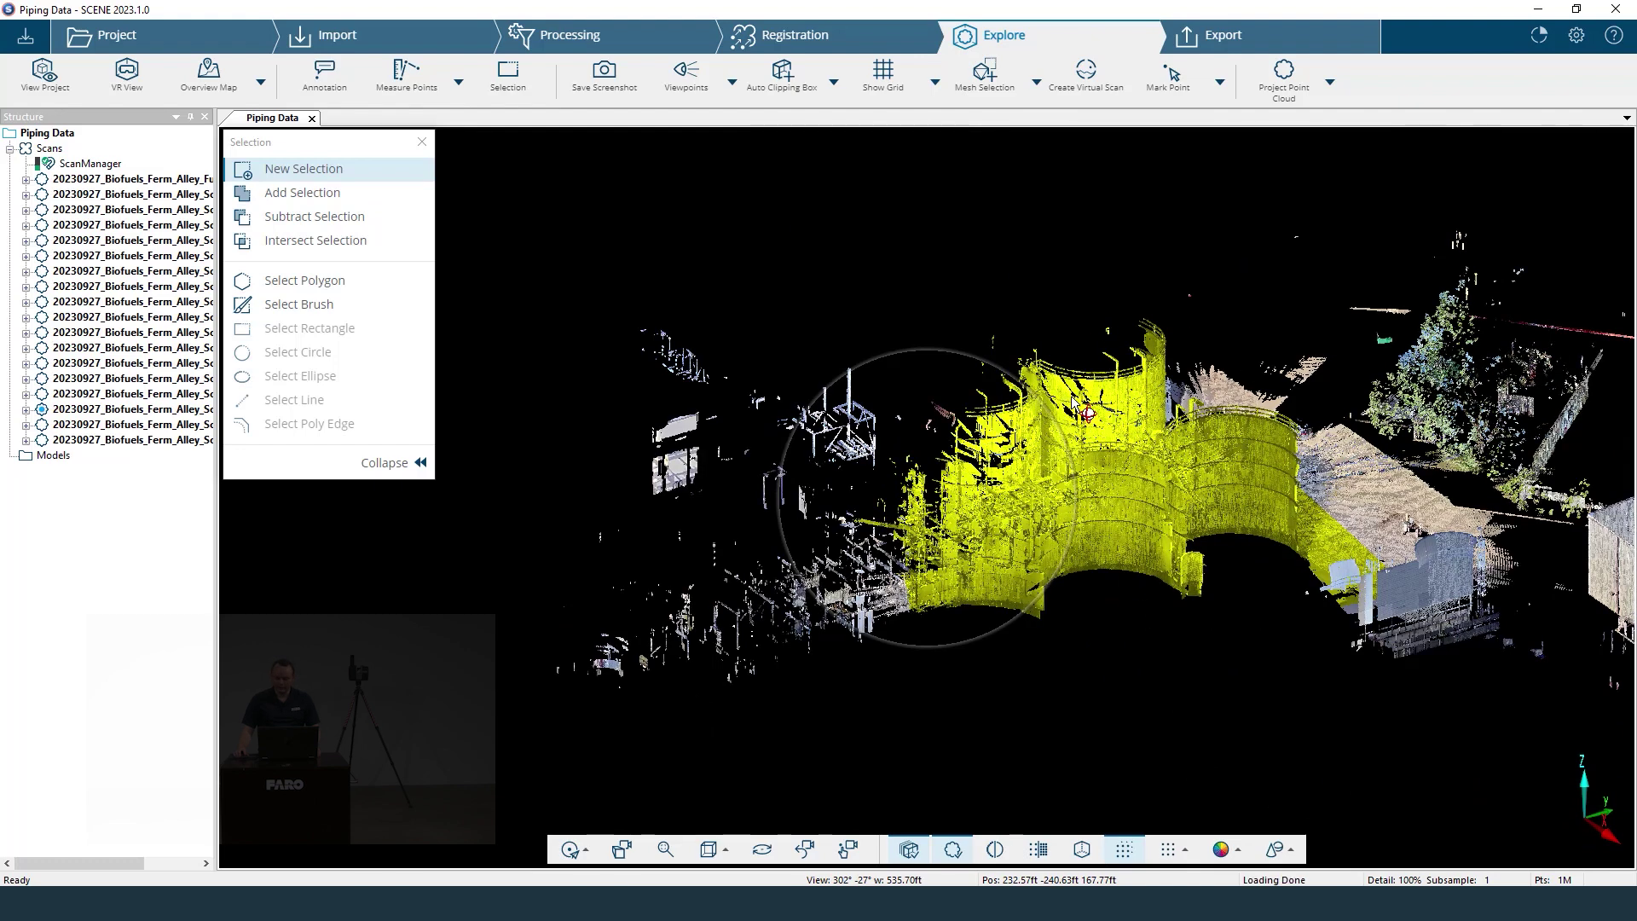
{"action": "left_click", "coordinate": [354, 199]}
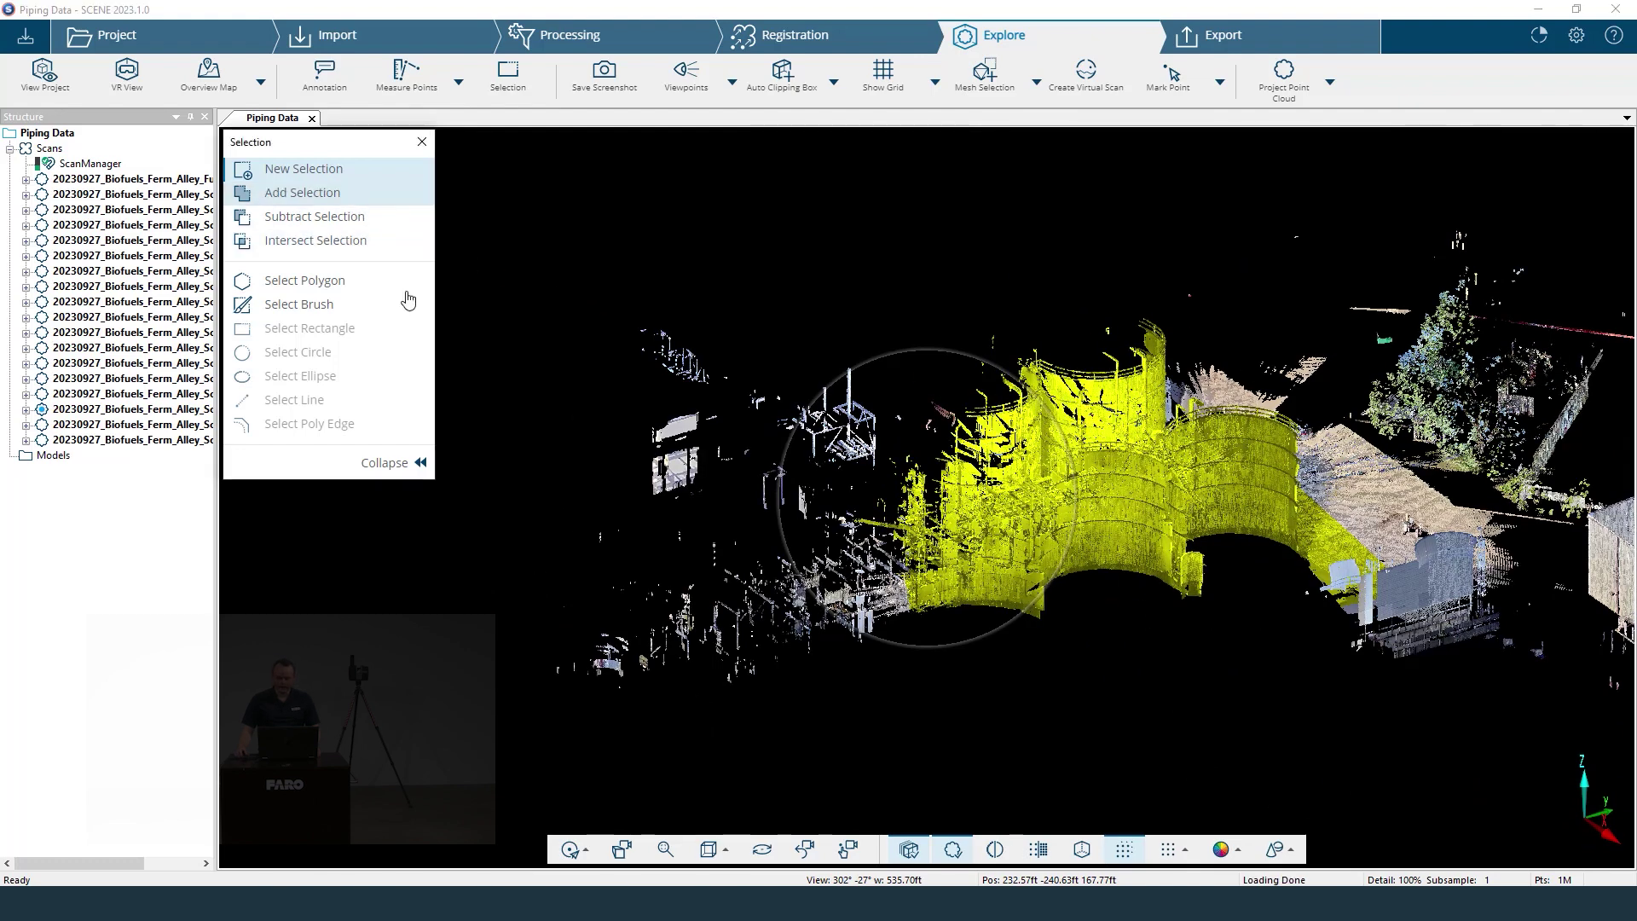
{"action": "left_click", "coordinate": [368, 290]}
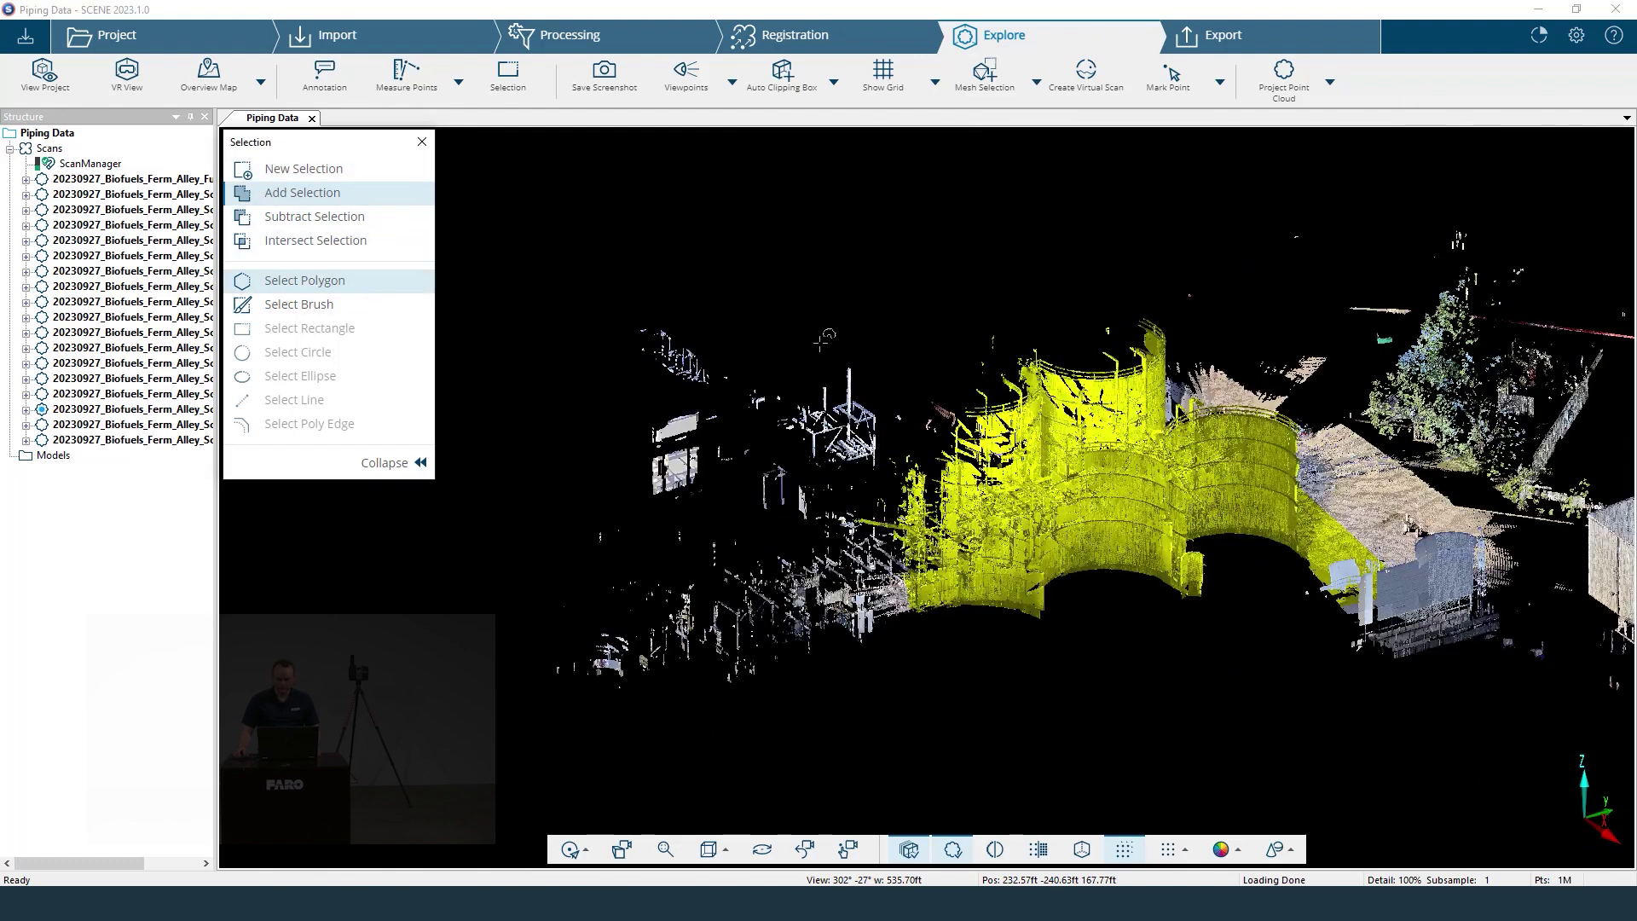
{"action": "left_click", "coordinate": [874, 345]}
{"action": "left_click", "coordinate": [777, 343]}
{"action": "left_click", "coordinate": [773, 427]}
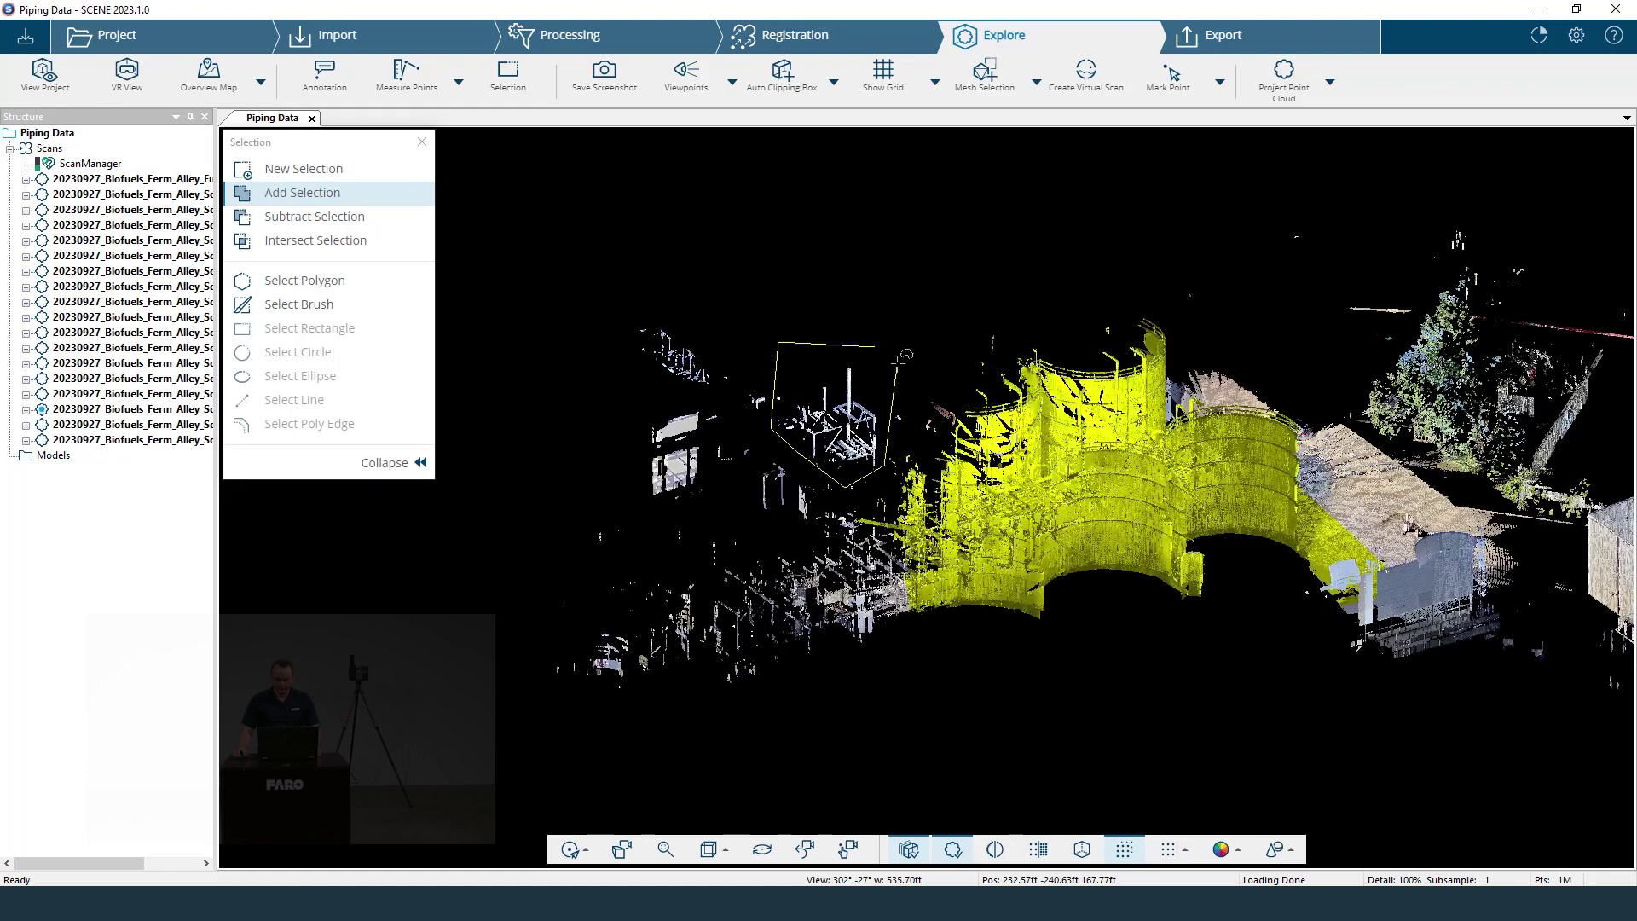
{"action": "double_click", "coordinate": [902, 337]}
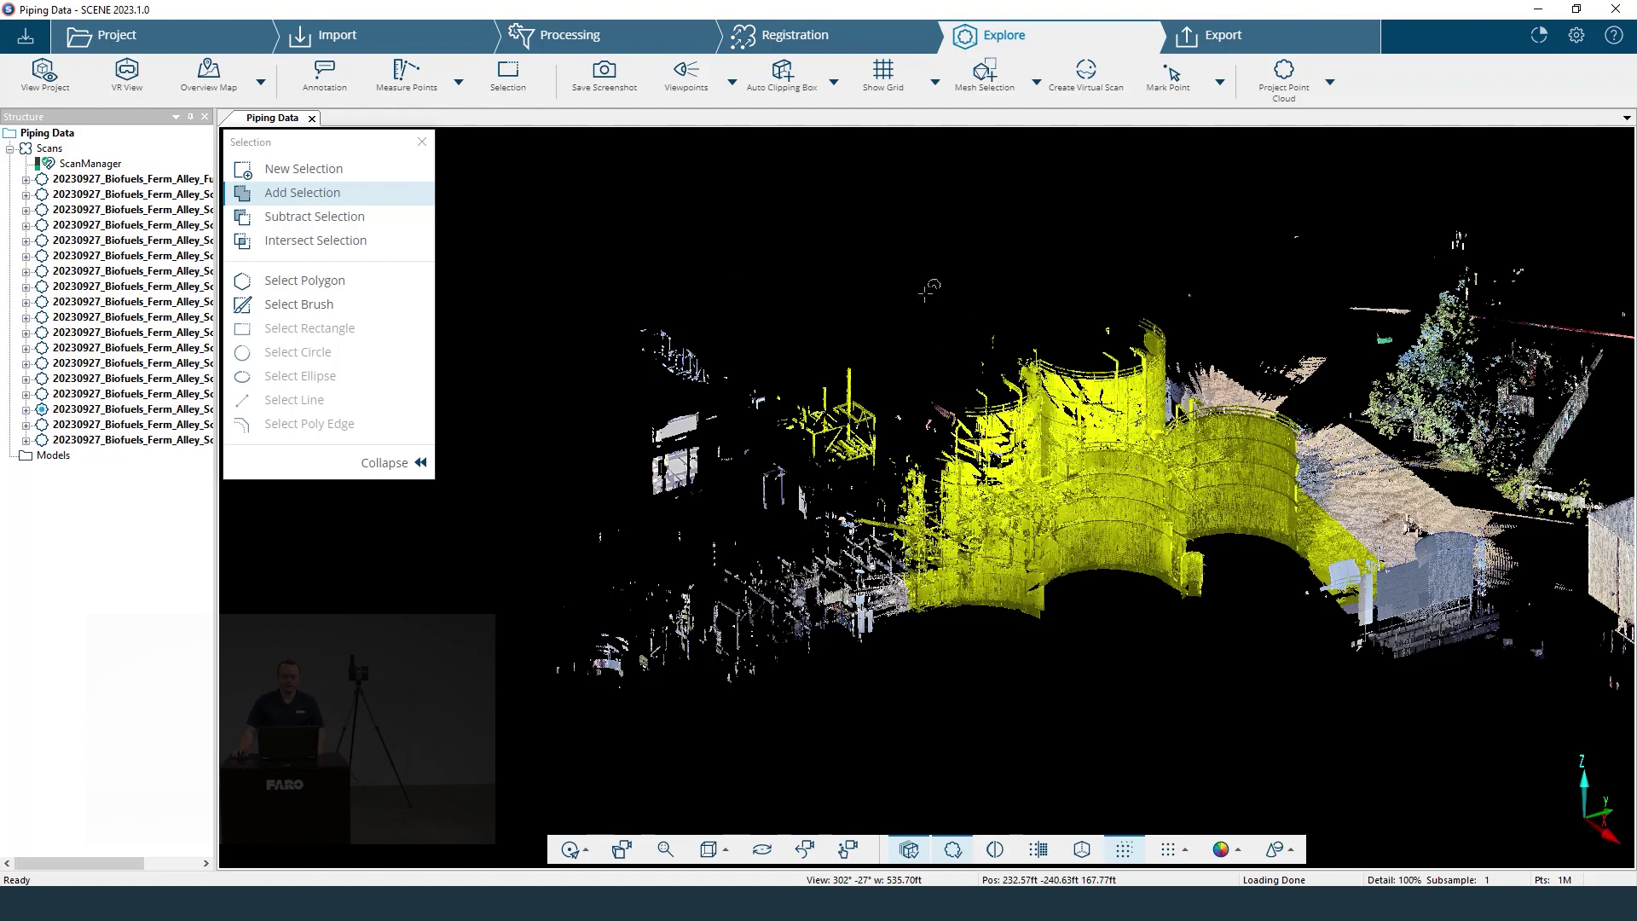
Subtract the isolated tower structure from the selection with a polygon drawn around it.
{"action": "left_click", "coordinate": [314, 217]}
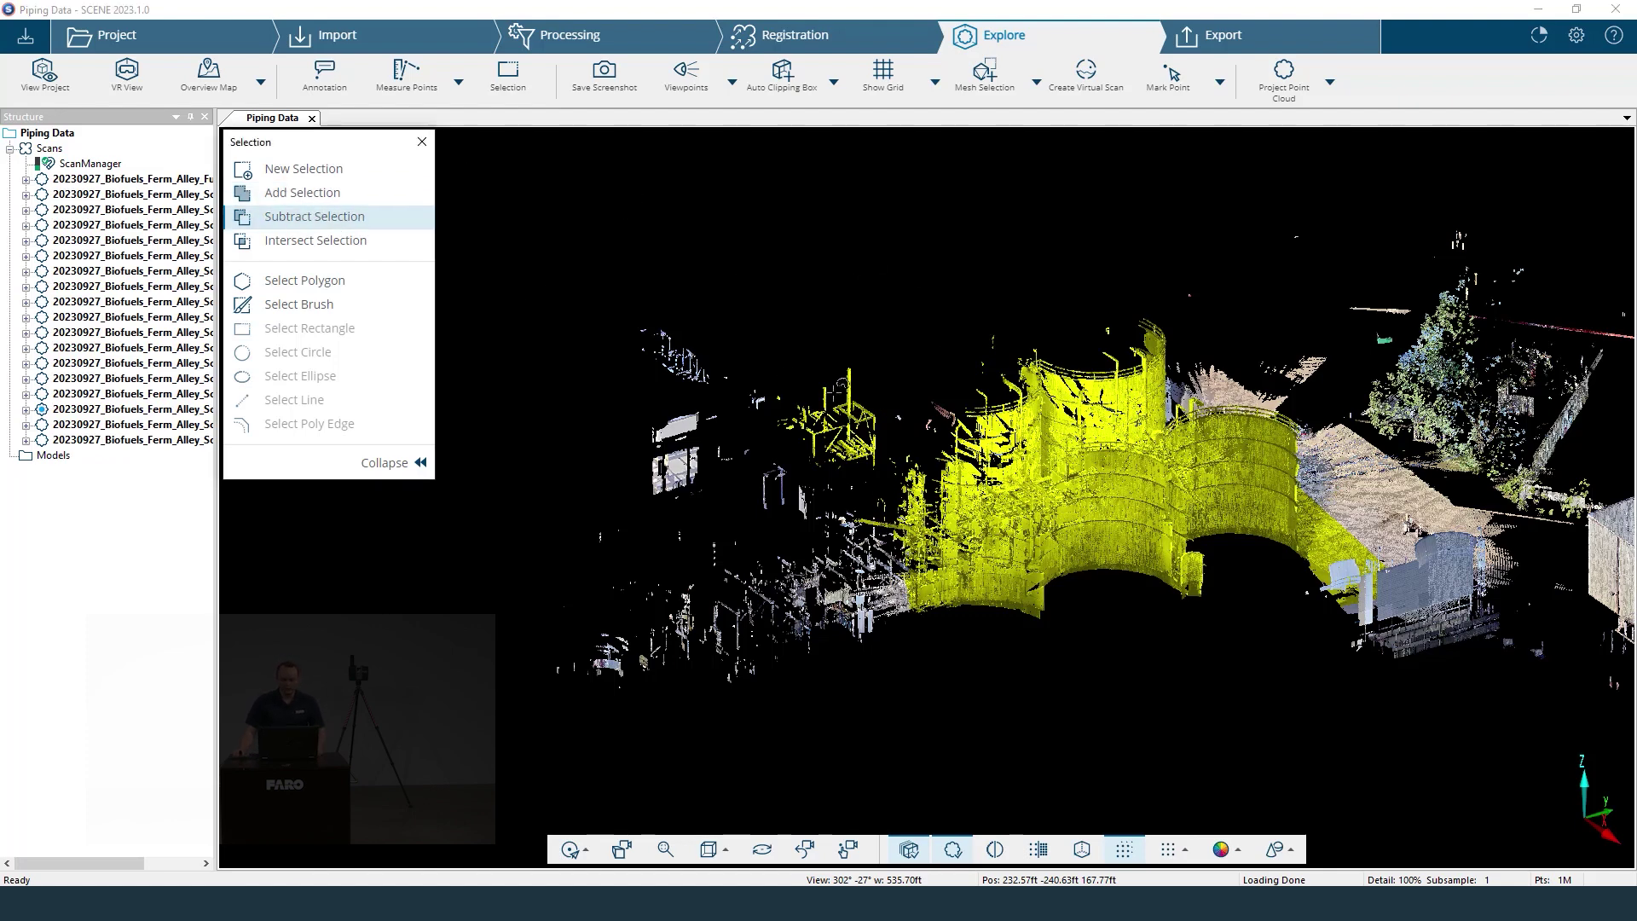
{"action": "left_click", "coordinate": [761, 368]}
{"action": "left_click", "coordinate": [855, 320]}
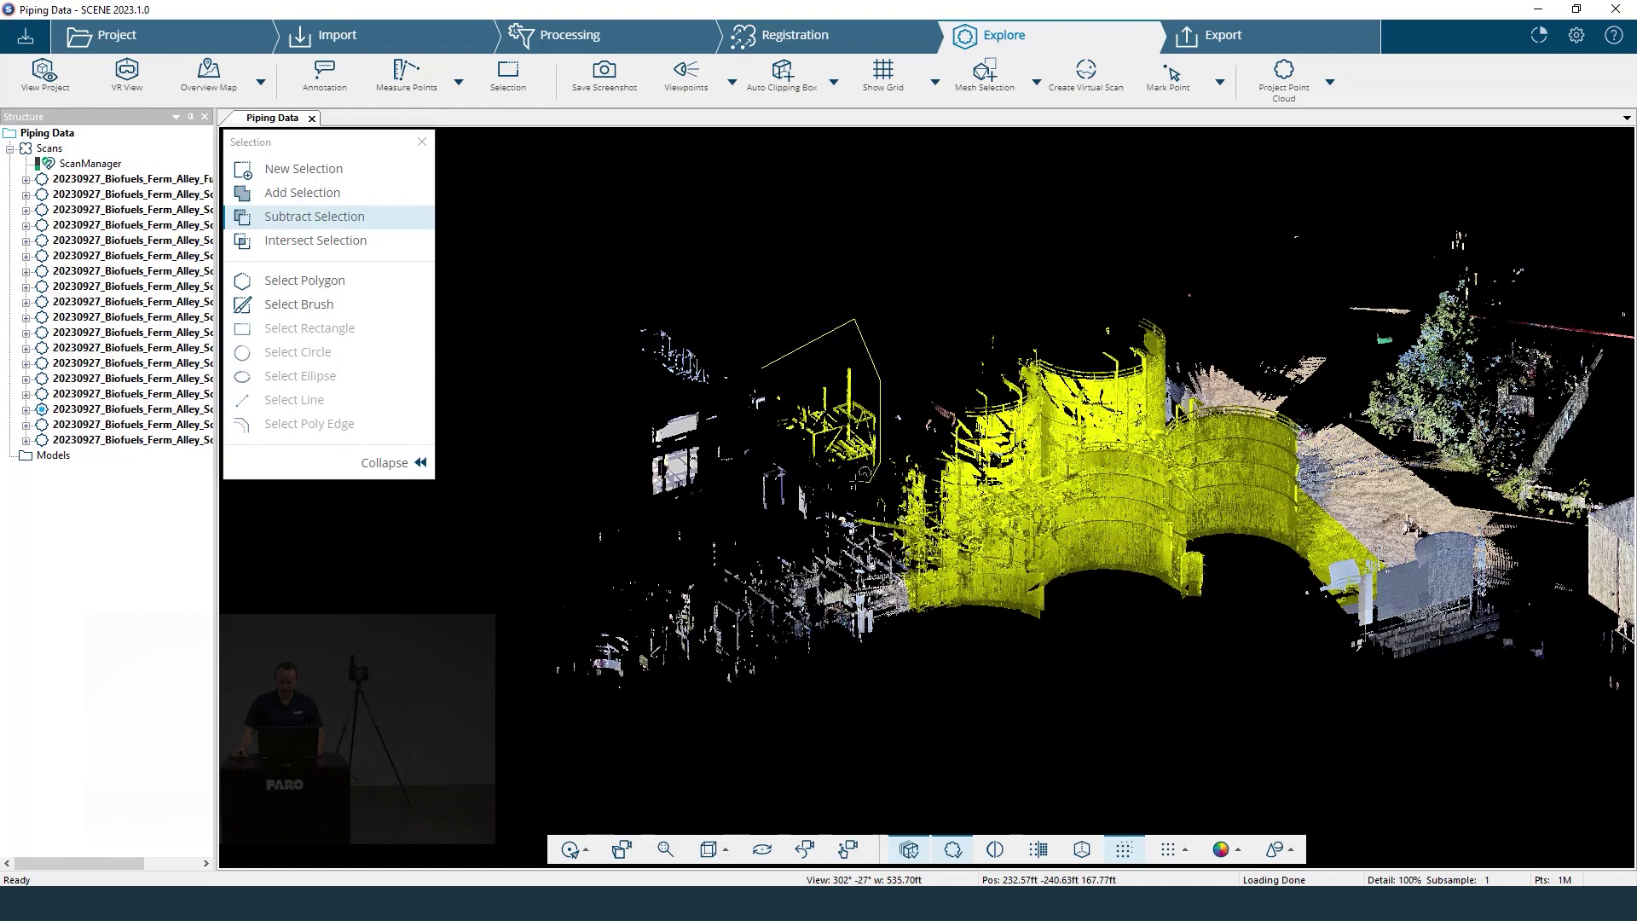
{"action": "double_click", "coordinate": [761, 418]}
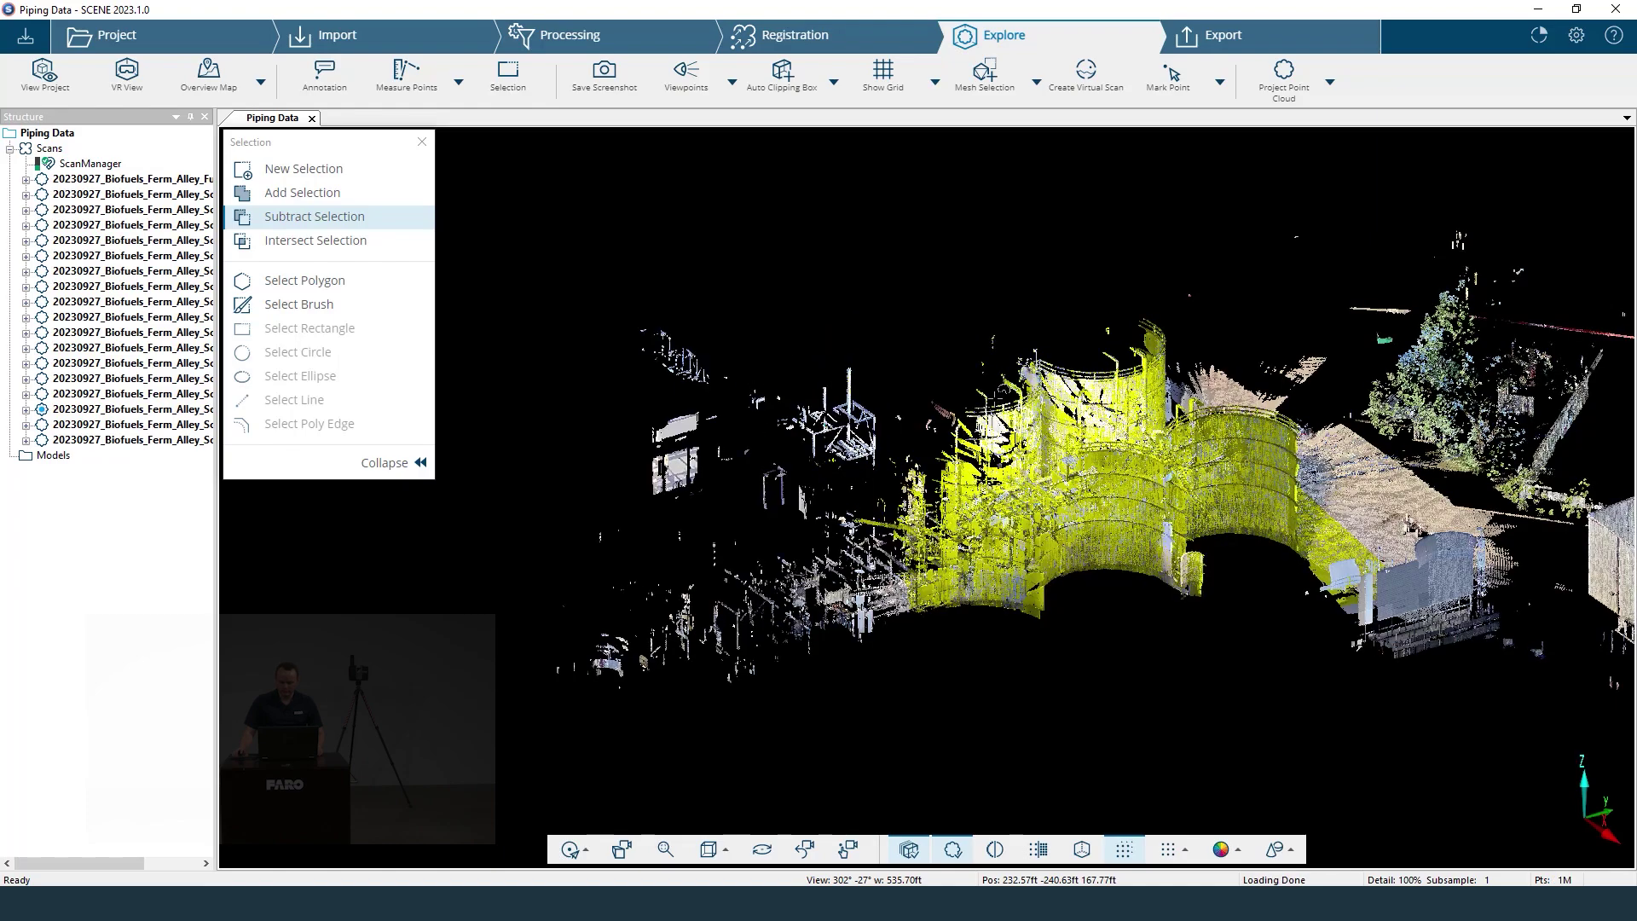
Intersect the selection with a polygon around the upper part of the tanks and piping in a level side view.
{"action": "mouse_move", "coordinate": [1172, 564]}
{"action": "left_mouse_down"}
{"action": "mouse_move", "coordinate": [1147, 569]}
{"action": "mouse_move", "coordinate": [1062, 488]}
{"action": "left_mouse_up"}
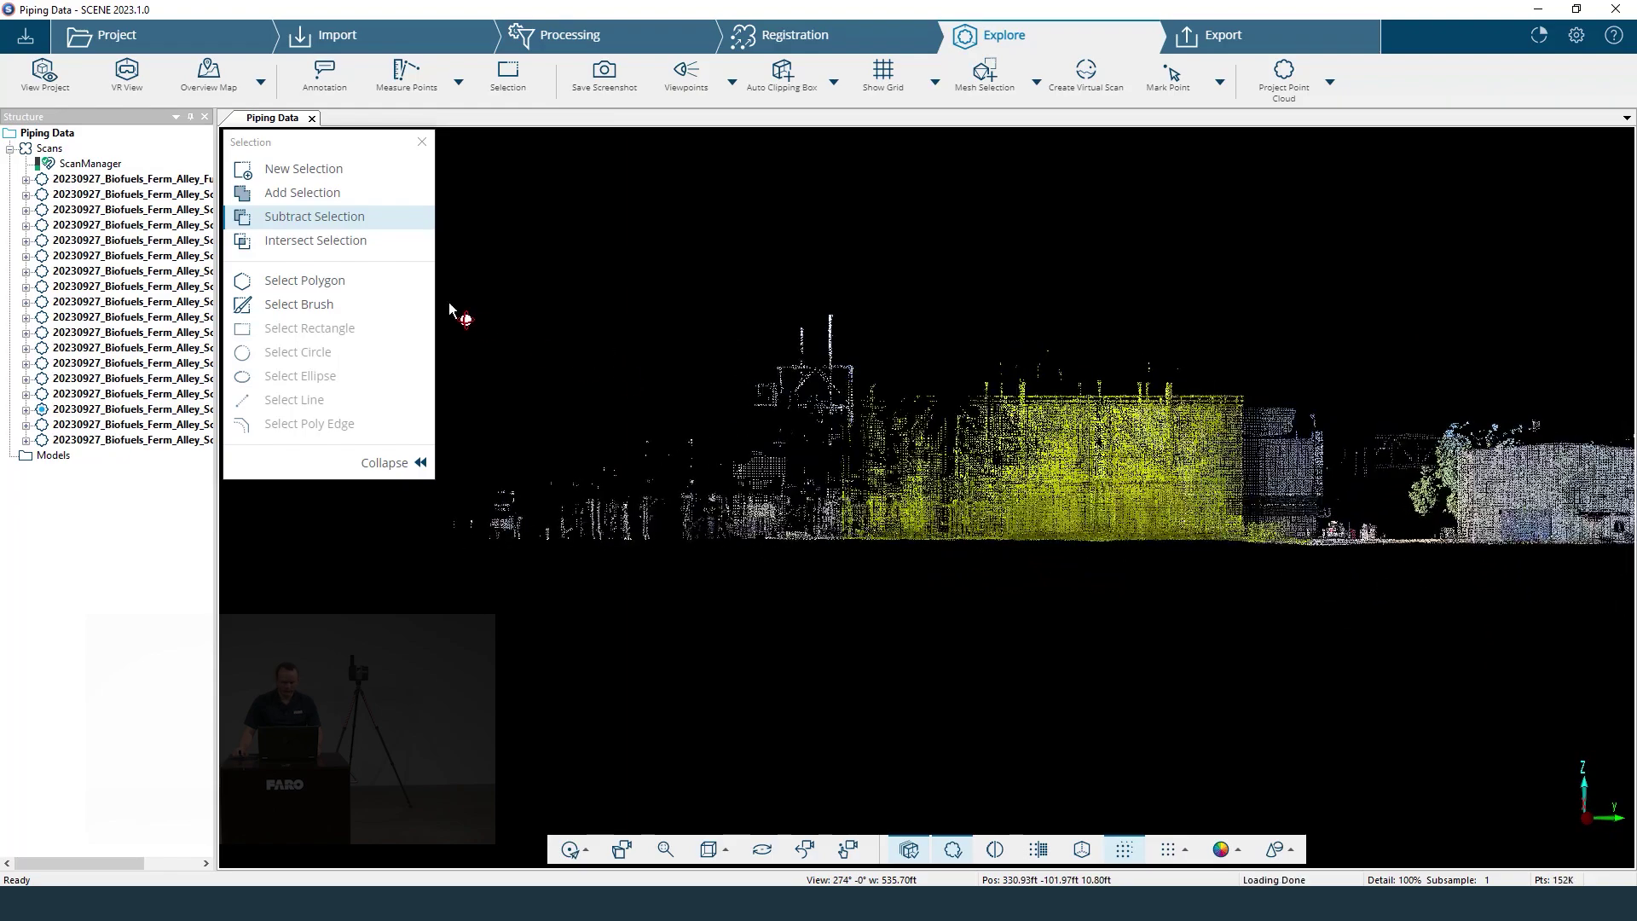
{"action": "left_click", "coordinate": [331, 245]}
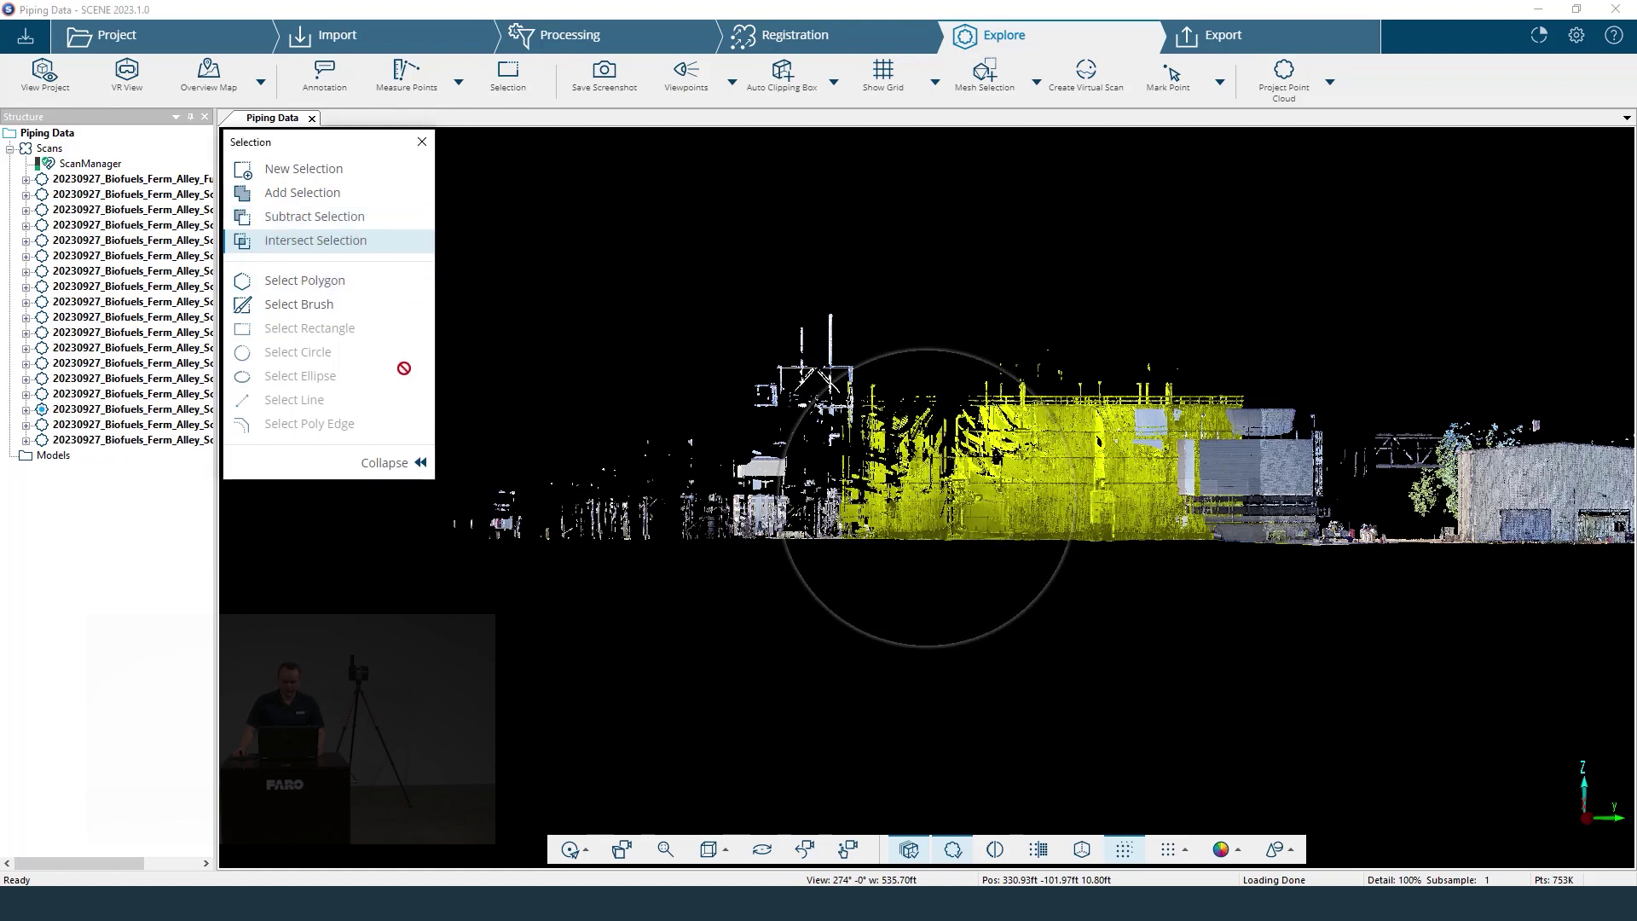
{"action": "left_click", "coordinate": [354, 294]}
{"action": "left_click", "coordinate": [814, 349]}
{"action": "left_click", "coordinate": [817, 463]}
{"action": "left_click", "coordinate": [1245, 493]}
{"action": "left_click", "coordinate": [1382, 452]}
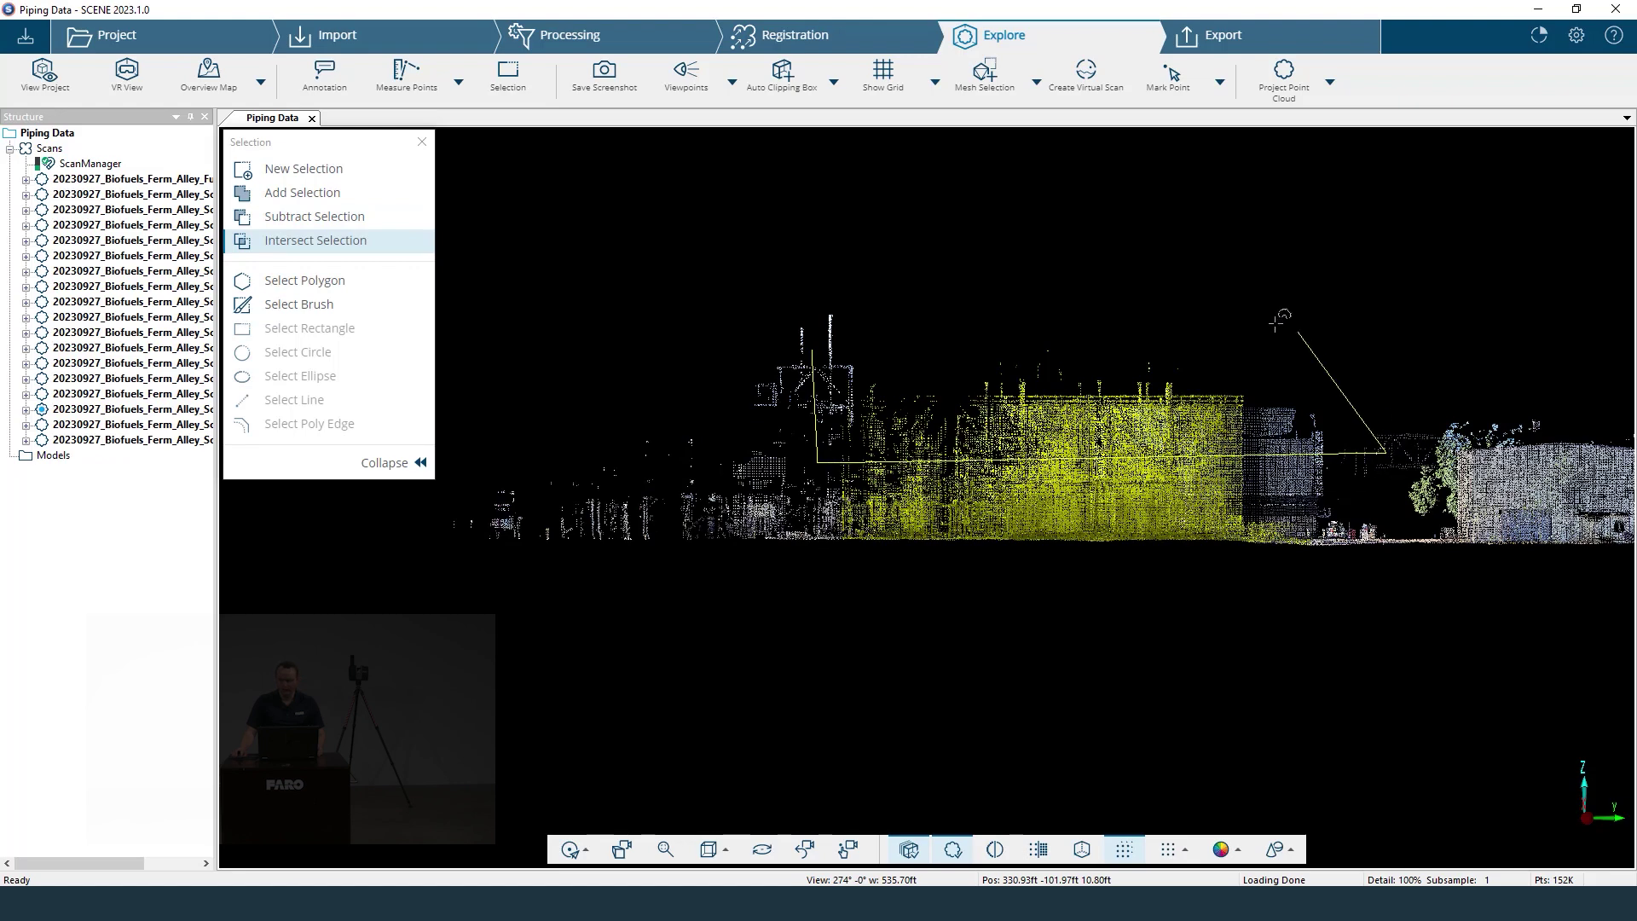
{"action": "double_click", "coordinate": [1156, 309]}
Invert the current selection so it covers the points outside the piping alley.
{"action": "left_click_drag", "start_coordinate": [1219, 347], "coordinate": [1002, 467]}
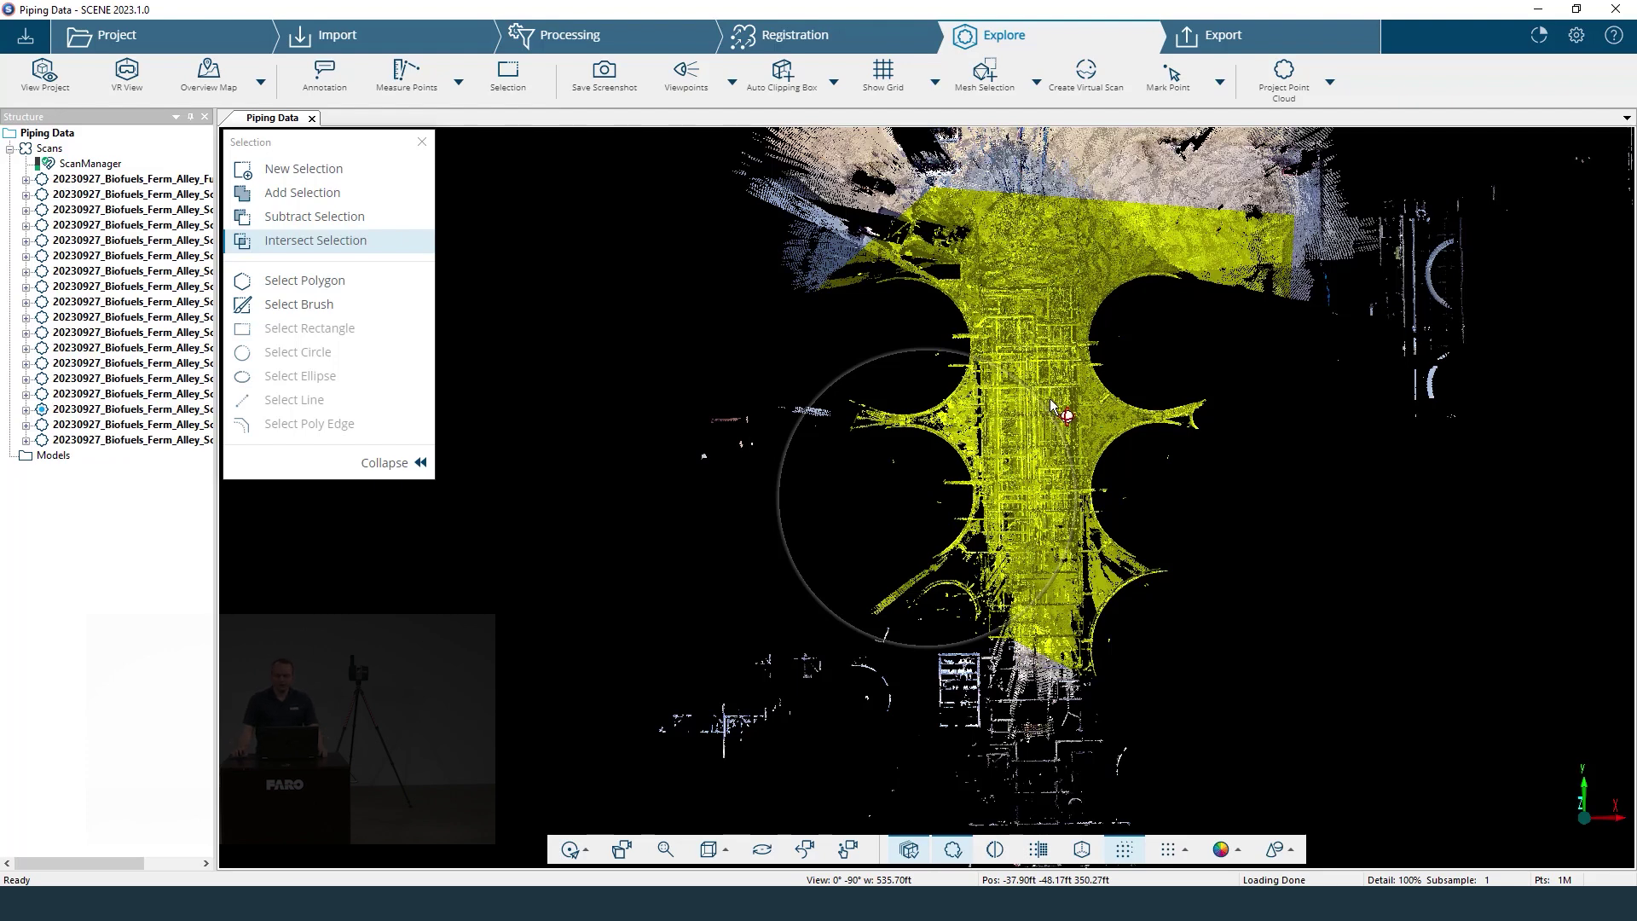
{"action": "right_click", "coordinate": [1013, 303]}
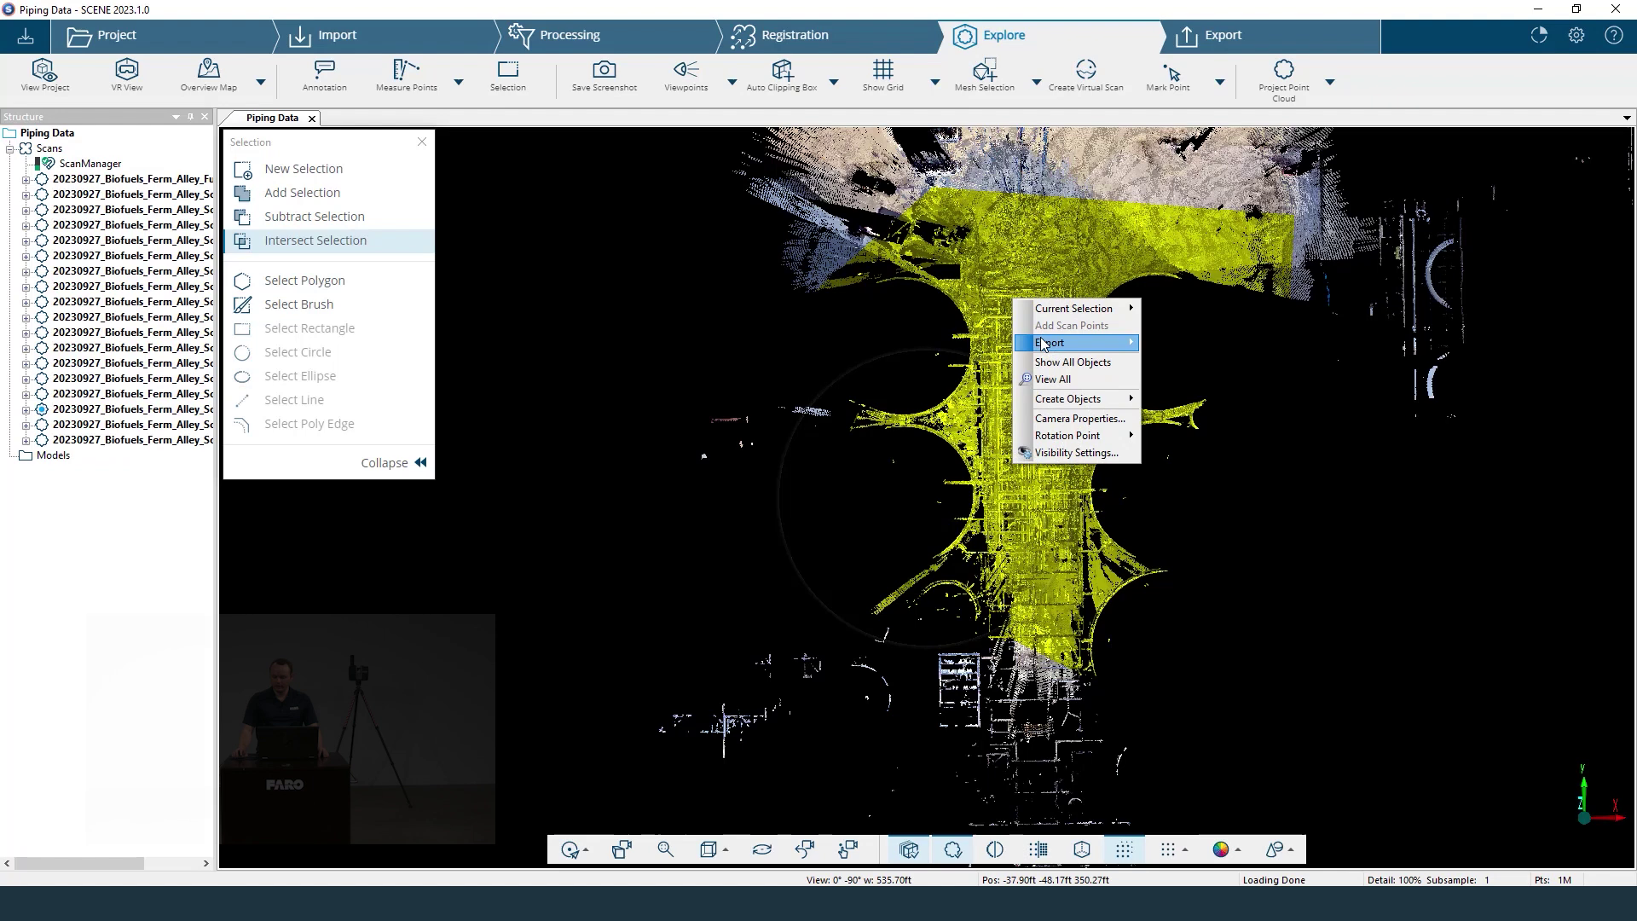
{"action": "mouse_move", "coordinate": [1044, 345]}
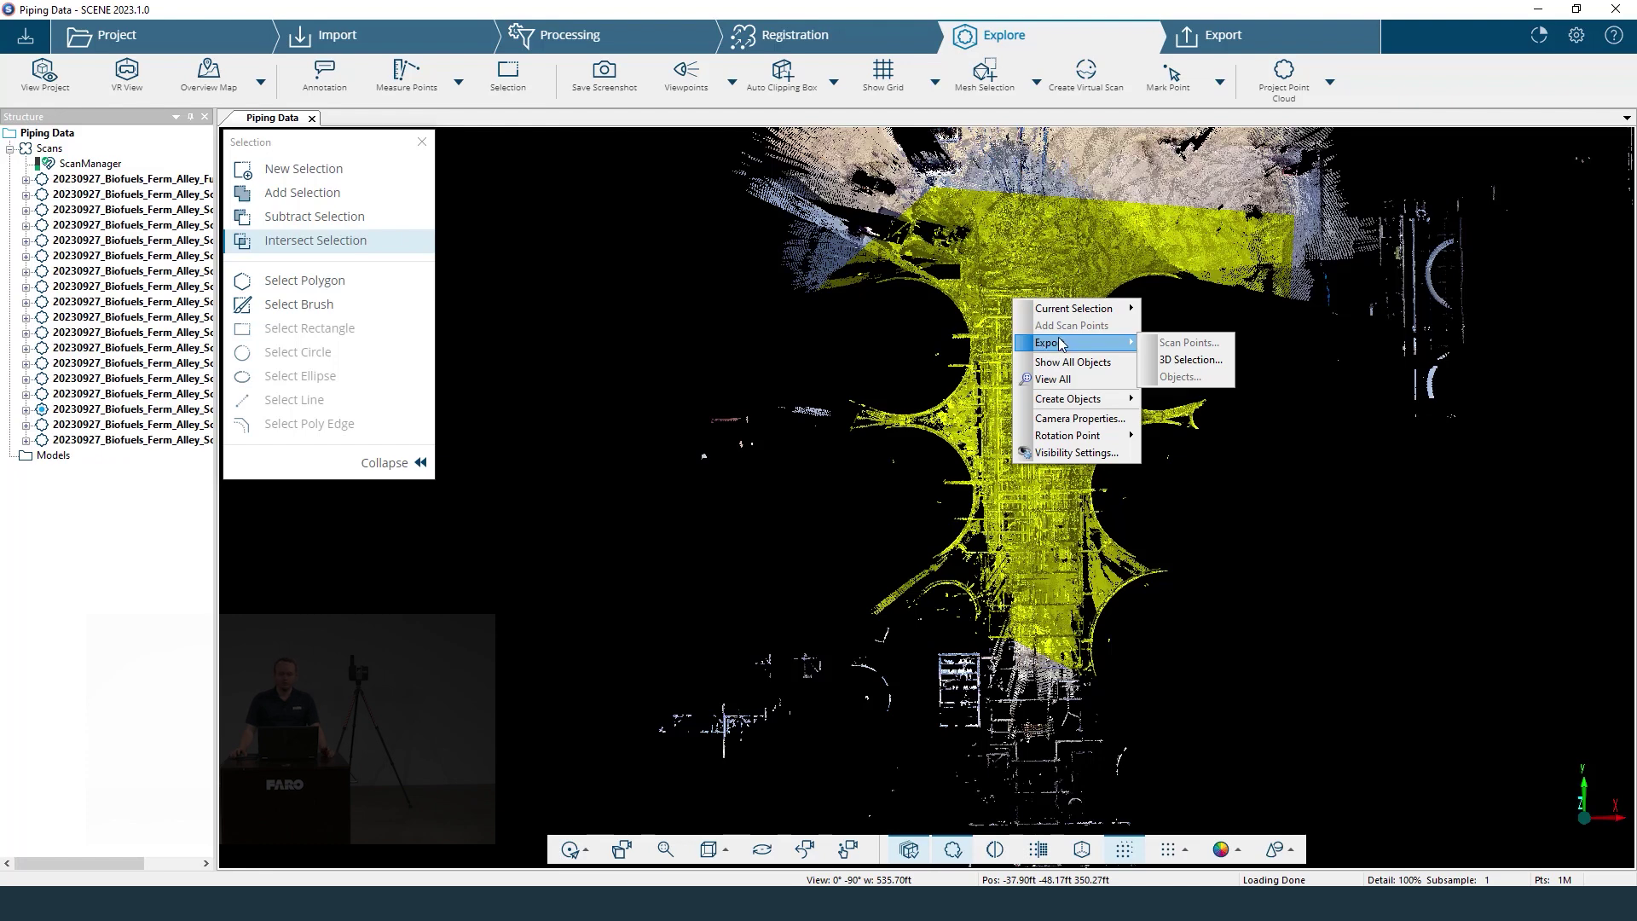
{"action": "mouse_move", "coordinate": [1106, 314]}
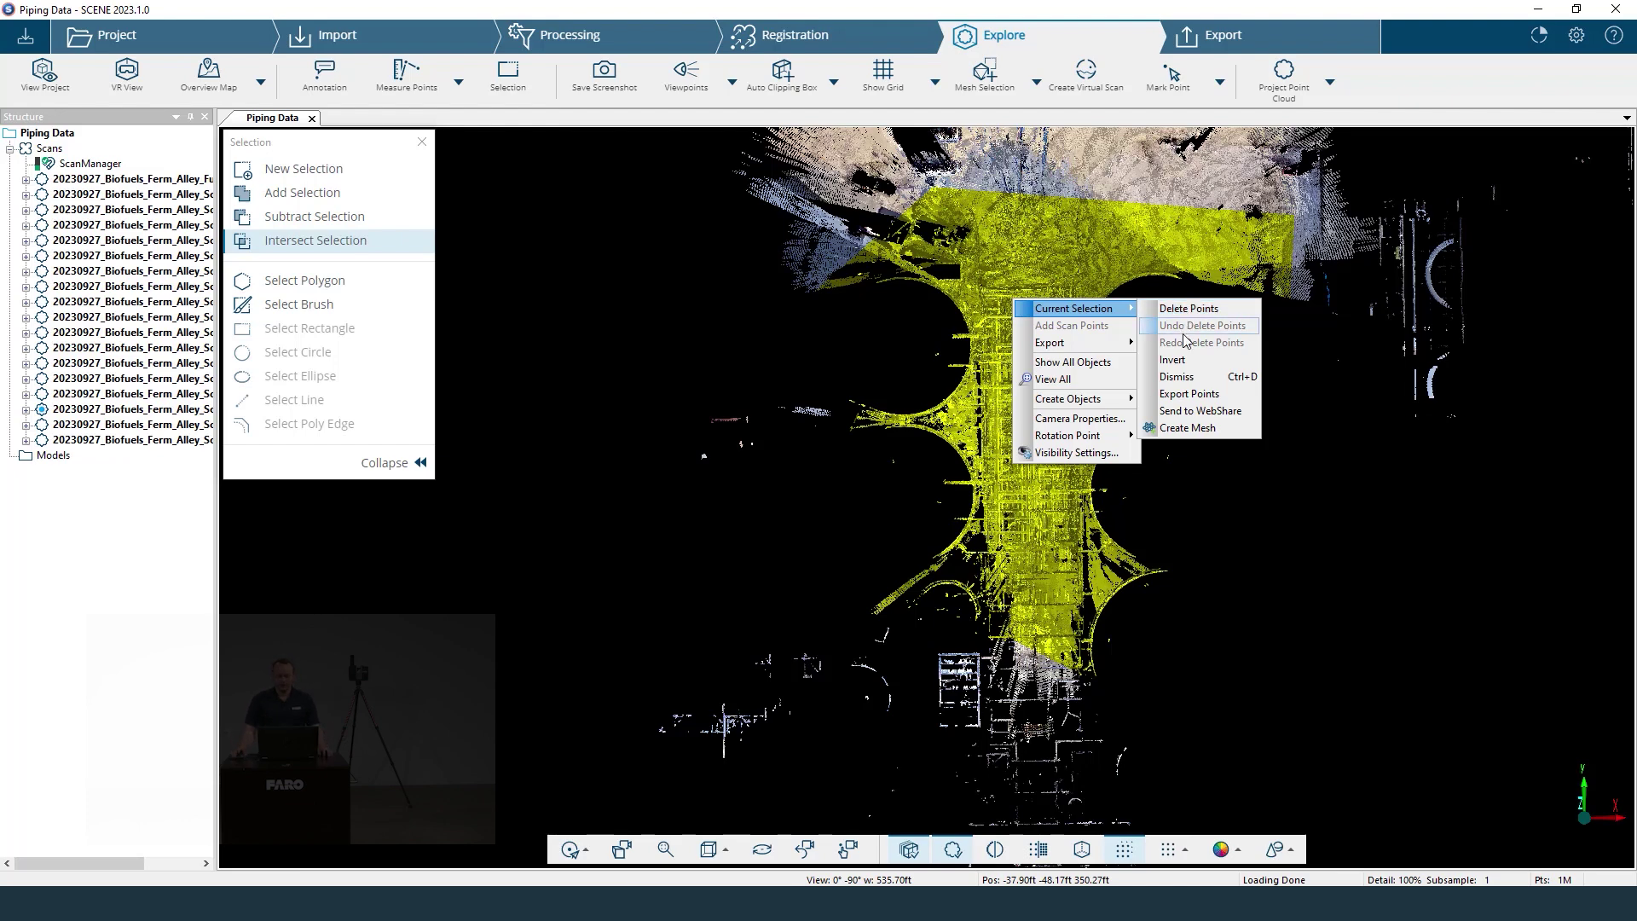
{"action": "left_click", "coordinate": [1198, 362]}
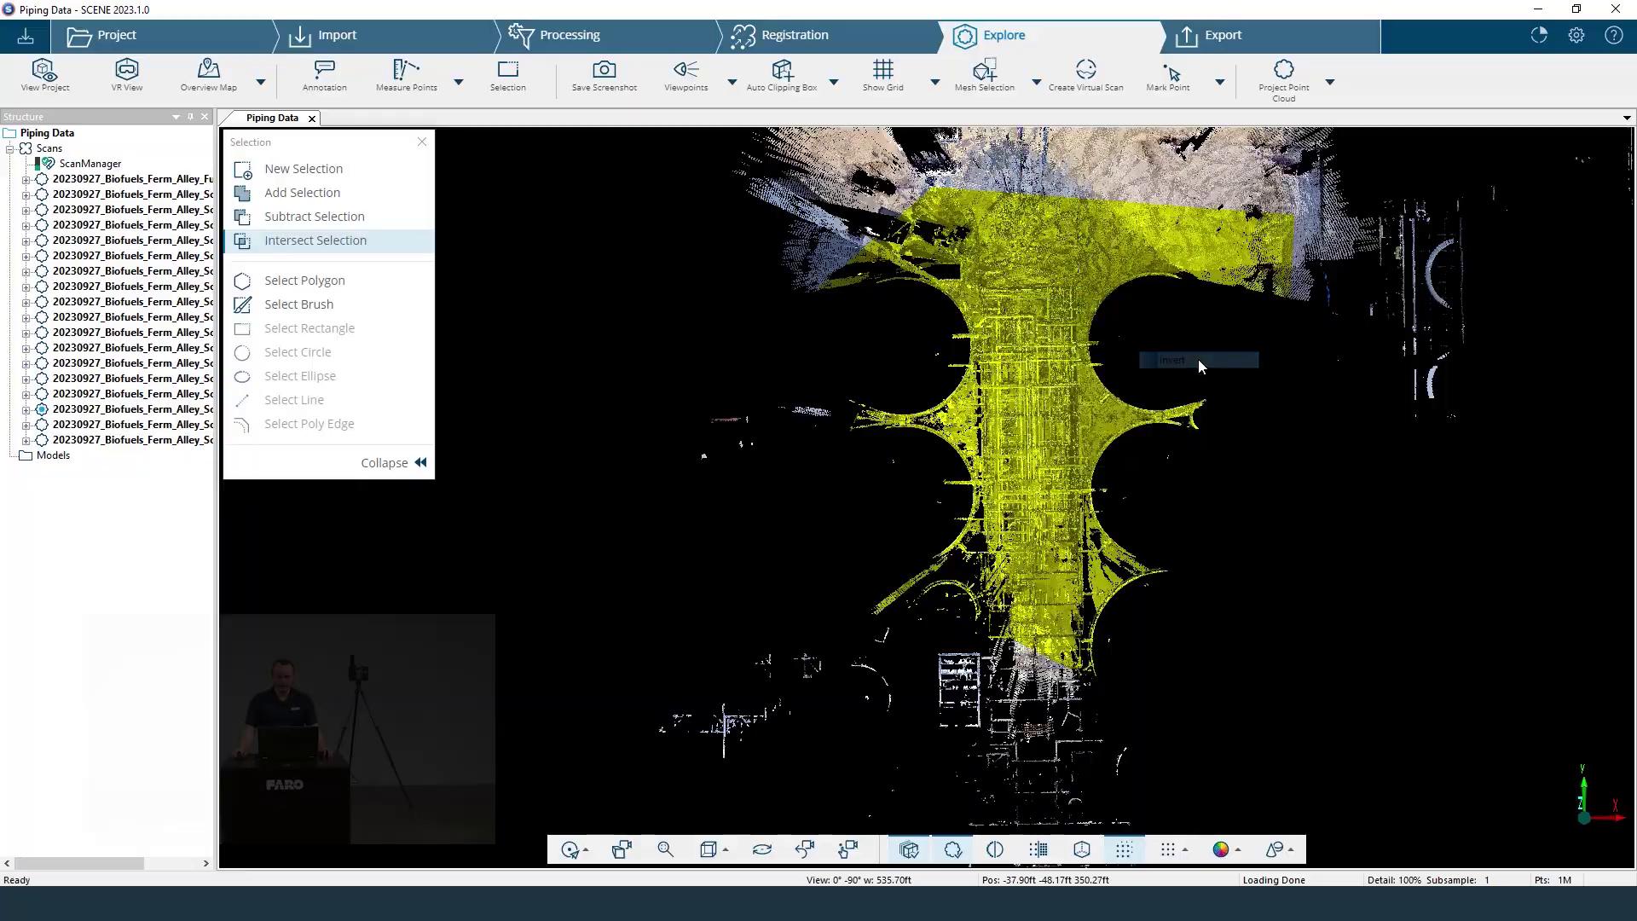
Delete the selected points surrounding the piping alley from the point cloud.
{"action": "left_click_drag", "start_coordinate": [1262, 294], "coordinate": [1055, 252]}
{"action": "right_click", "coordinate": [1057, 270]}
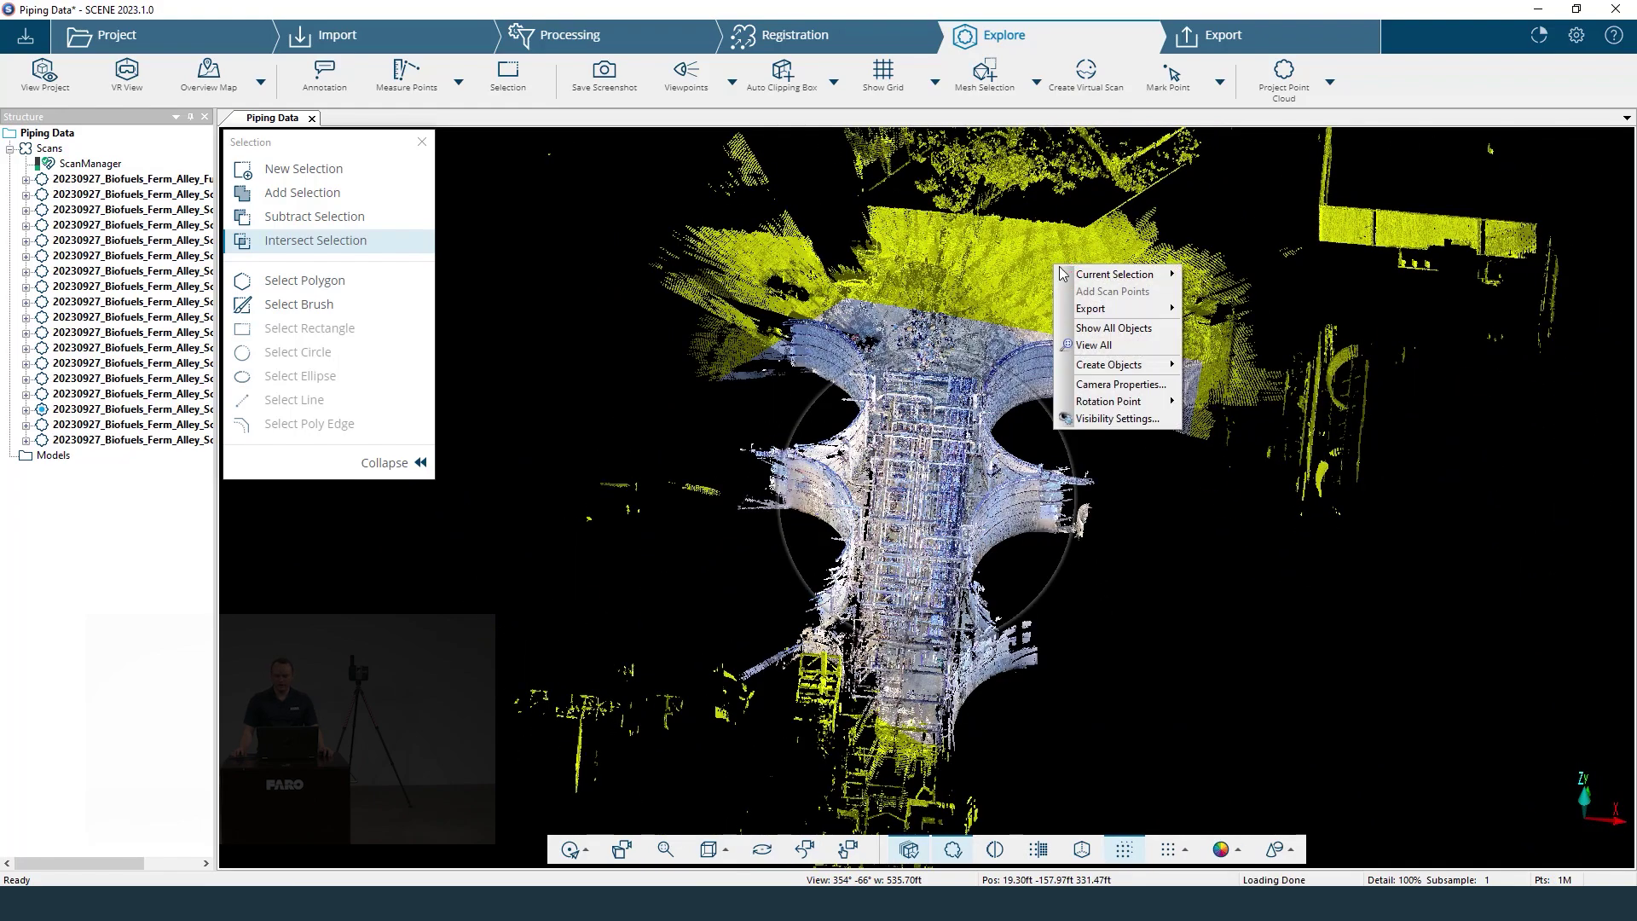
{"action": "mouse_move", "coordinate": [1096, 278]}
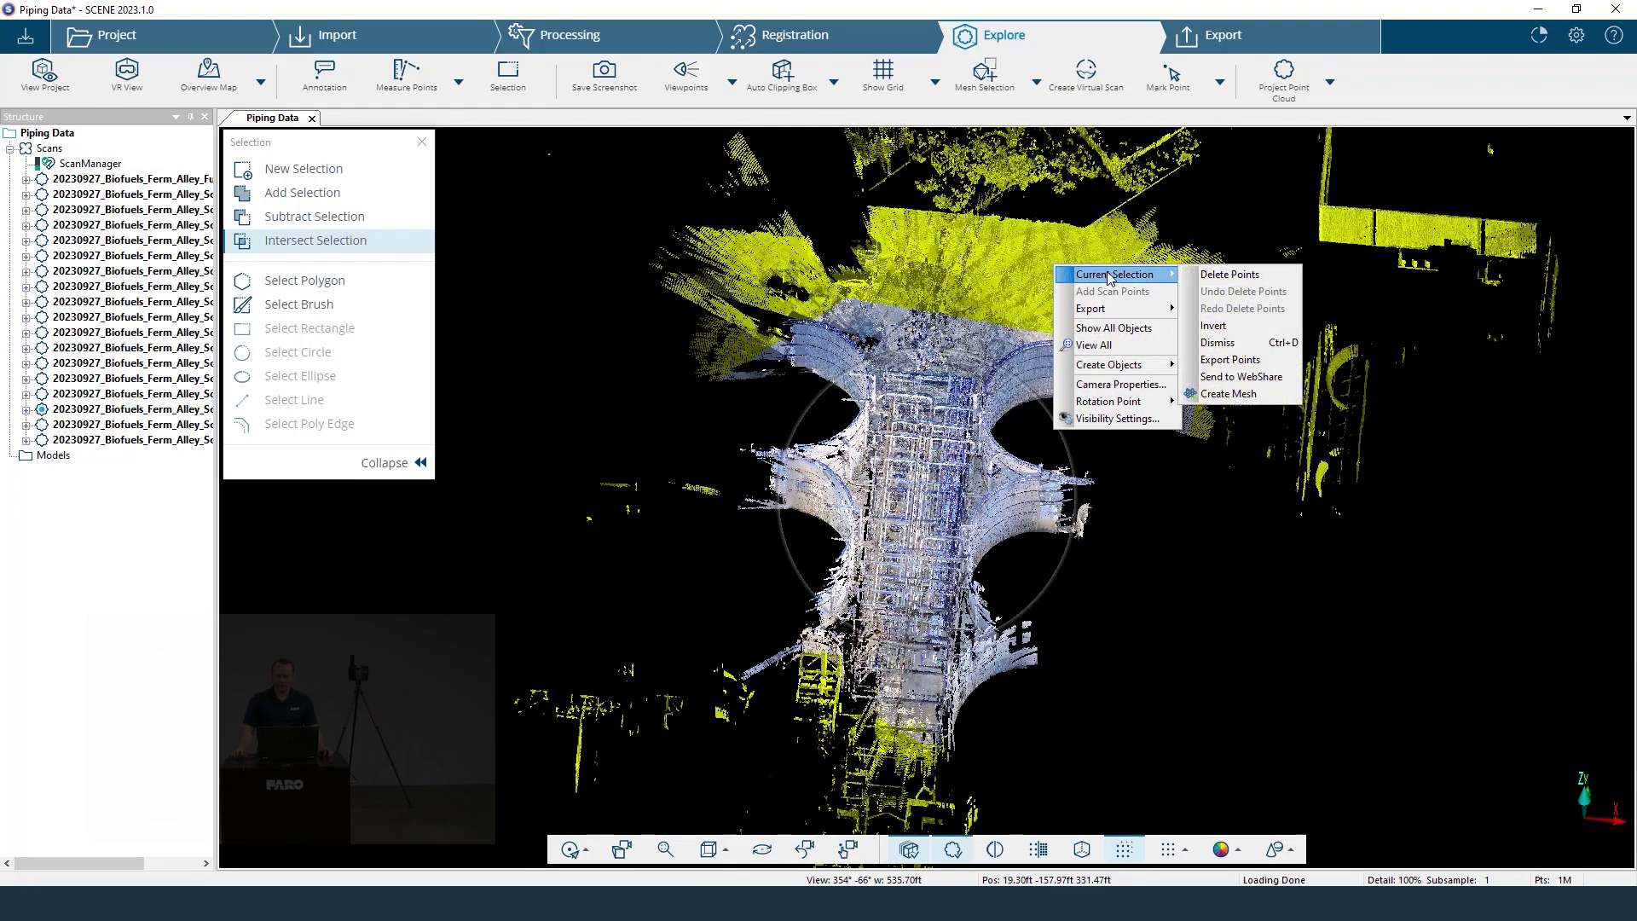
{"action": "left_click", "coordinate": [1210, 277]}
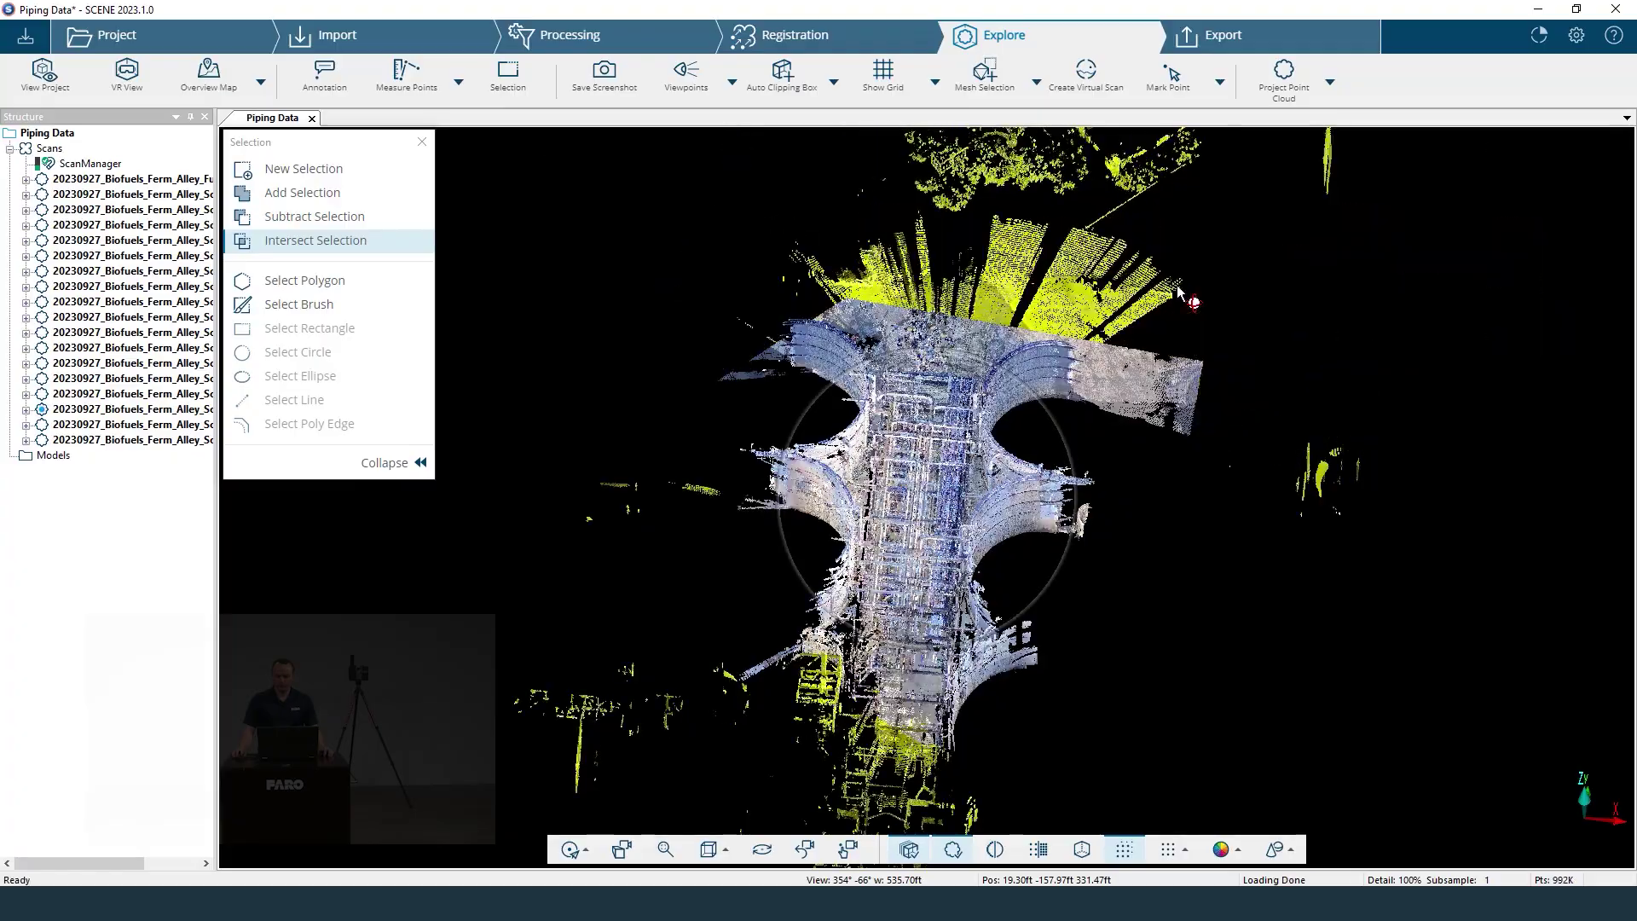
Examine the remaining tanks and piping from several sides, including a close view of the people on the ground at the alley's end.
{"action": "left_click_drag", "start_coordinate": [1130, 392], "coordinate": [870, 320]}
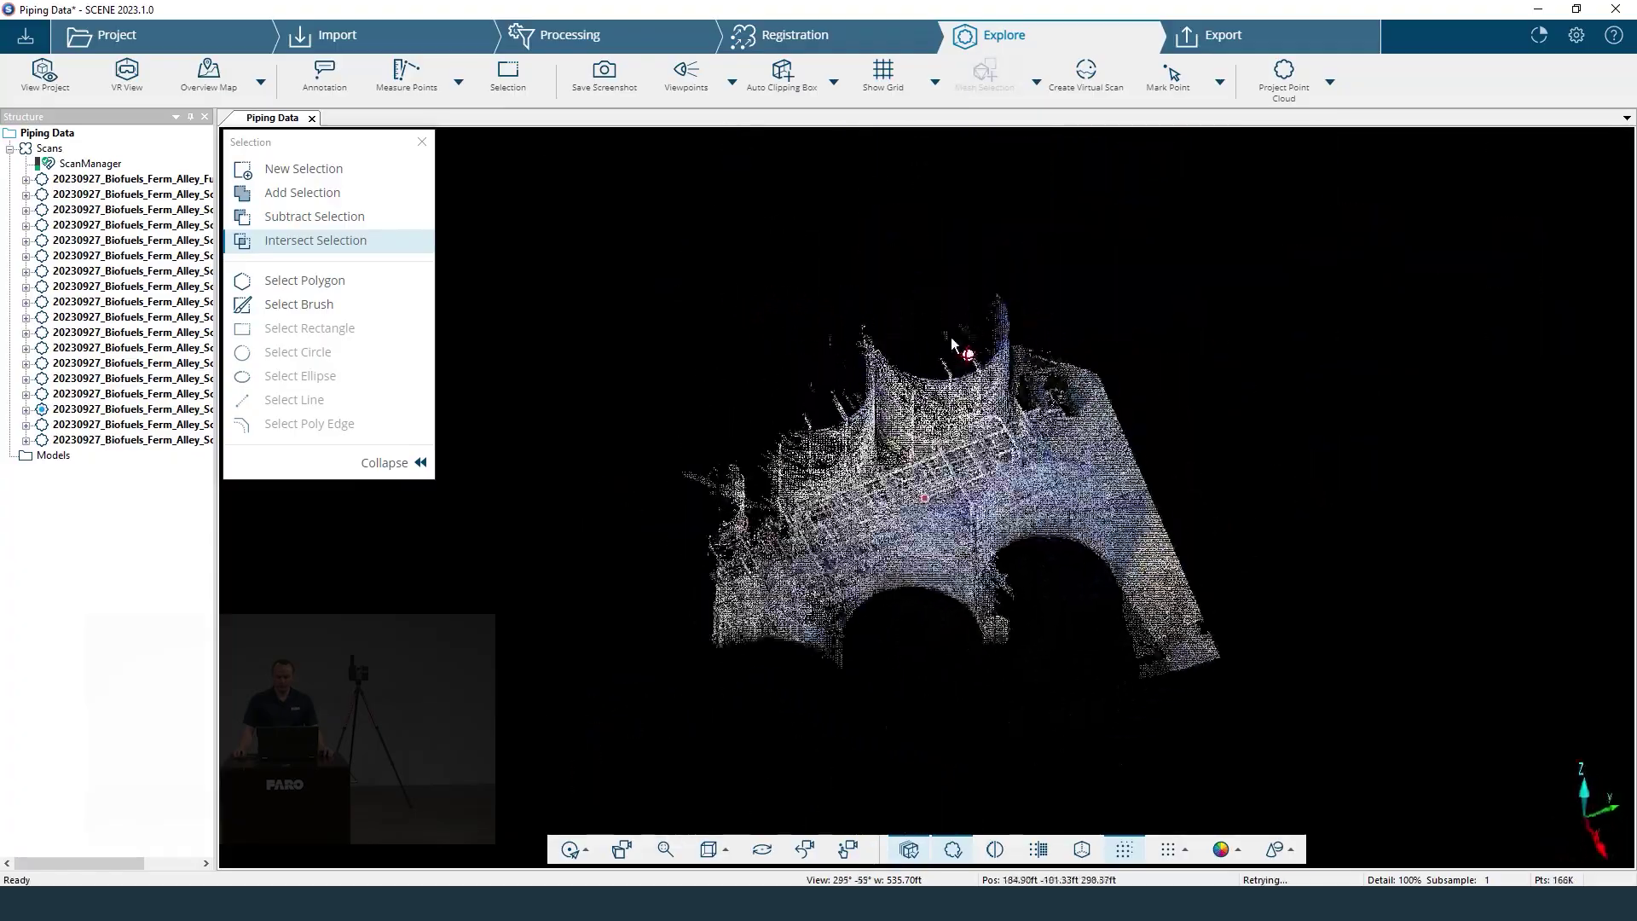
{"action": "left_click_drag", "start_coordinate": [1087, 557], "coordinate": [1203, 553]}
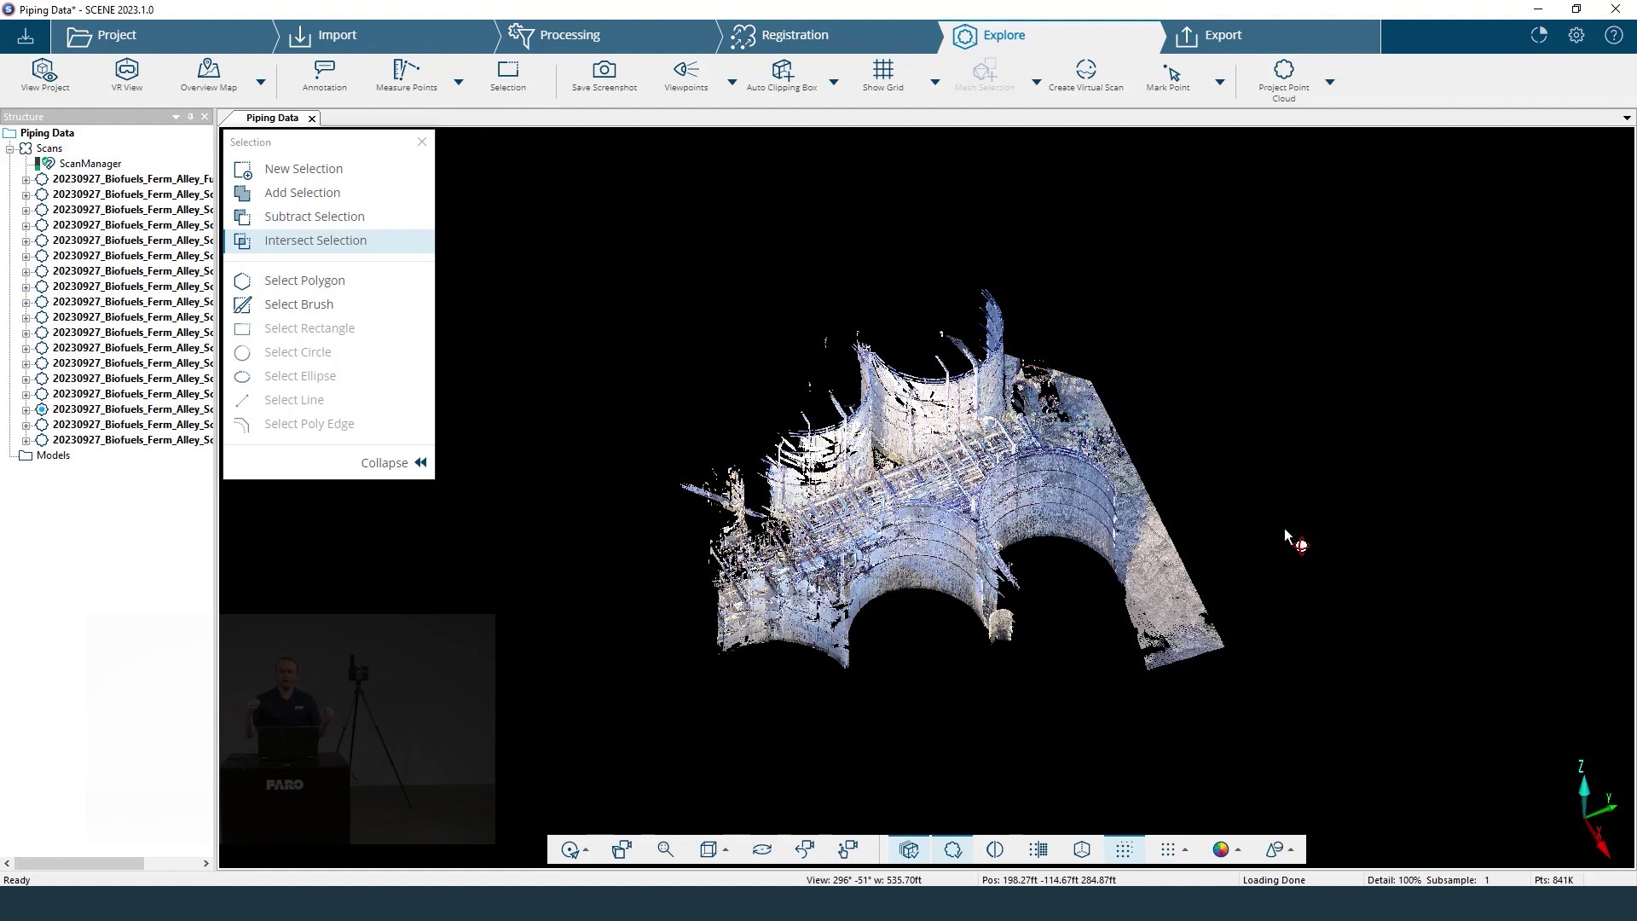
{"action": "left_click_drag", "start_coordinate": [1278, 533], "coordinate": [981, 618]}
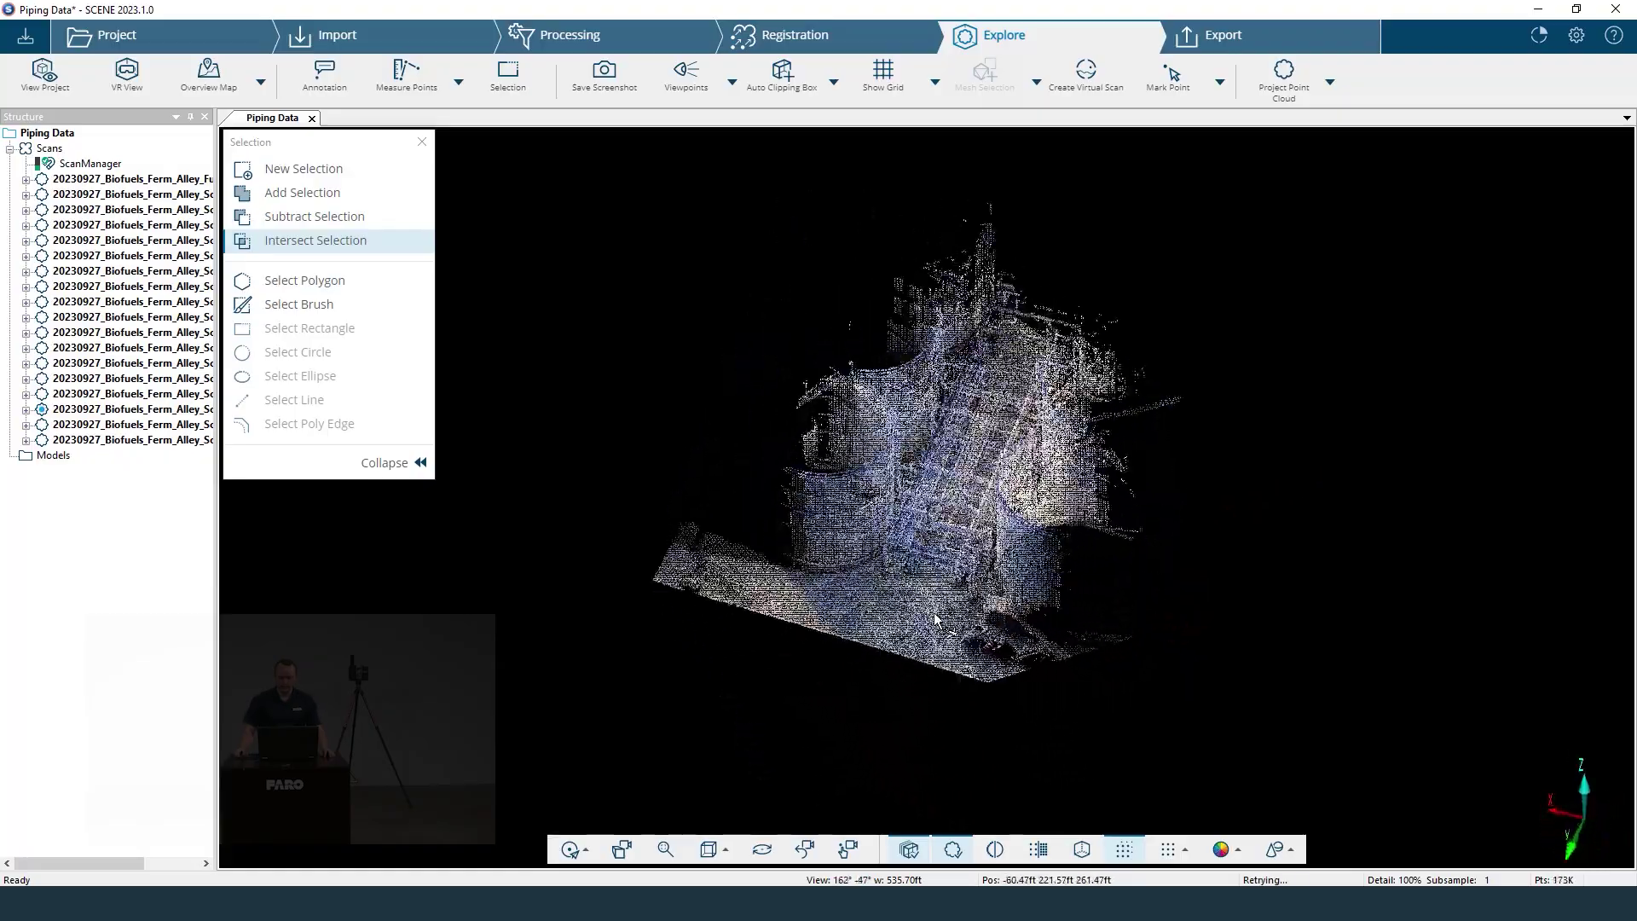
{"action": "scroll", "coordinate": [914, 635], "scroll_direction": "up", "scroll_amount": 4}
{"action": "scroll", "coordinate": [914, 635], "scroll_direction": "up", "scroll_amount": 2}
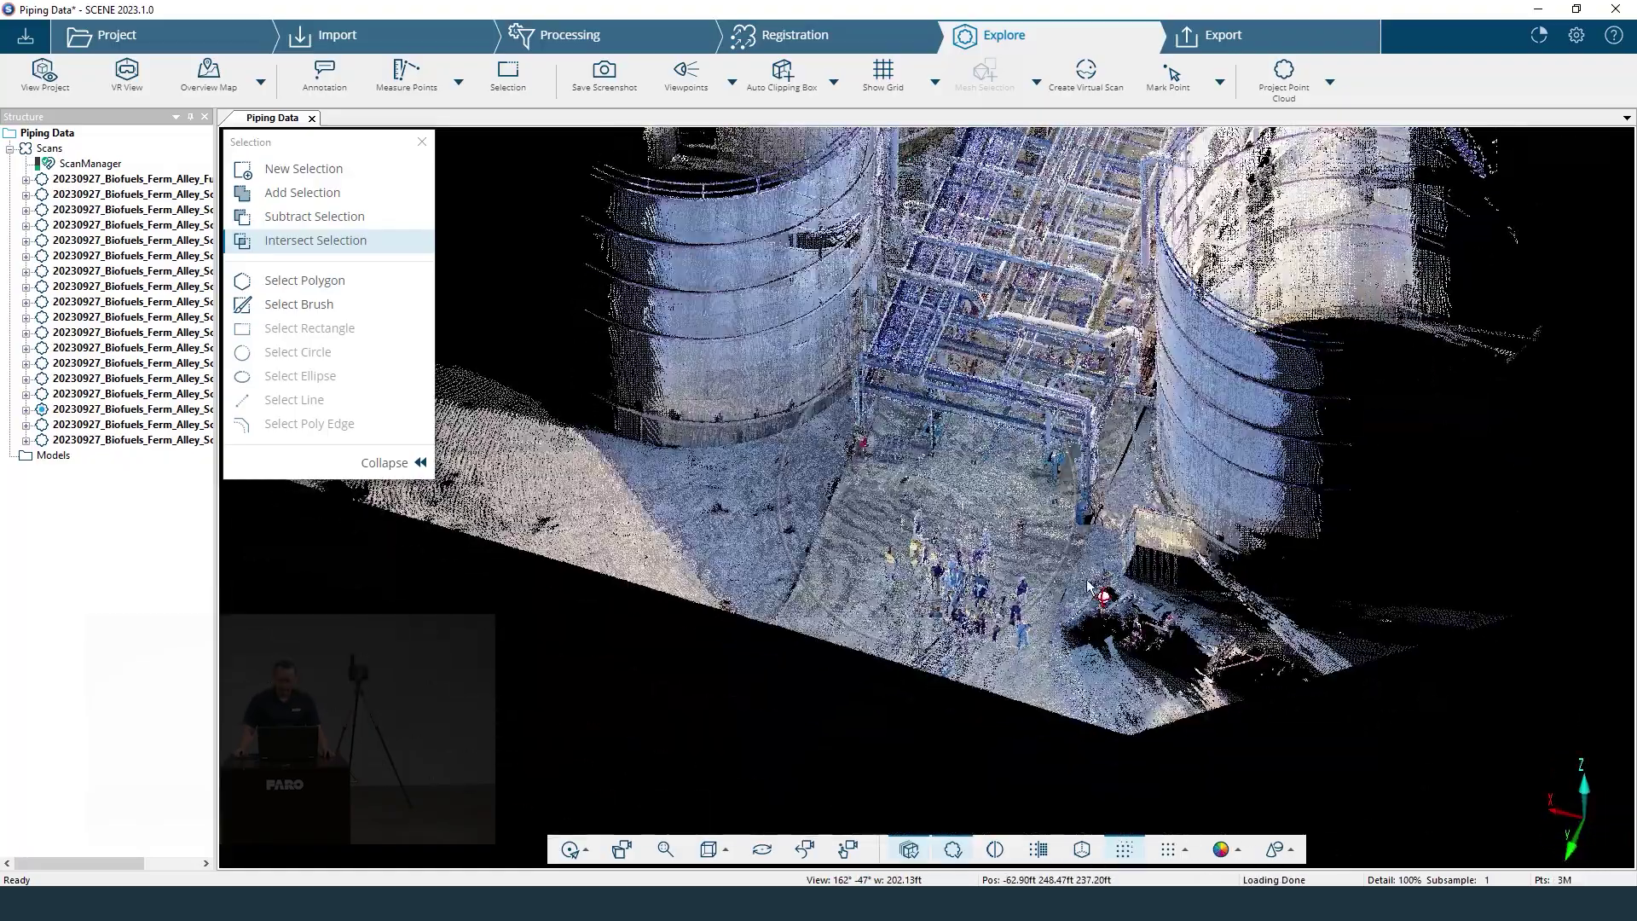
{"action": "left_click_drag", "start_coordinate": [914, 635], "coordinate": [958, 507]}
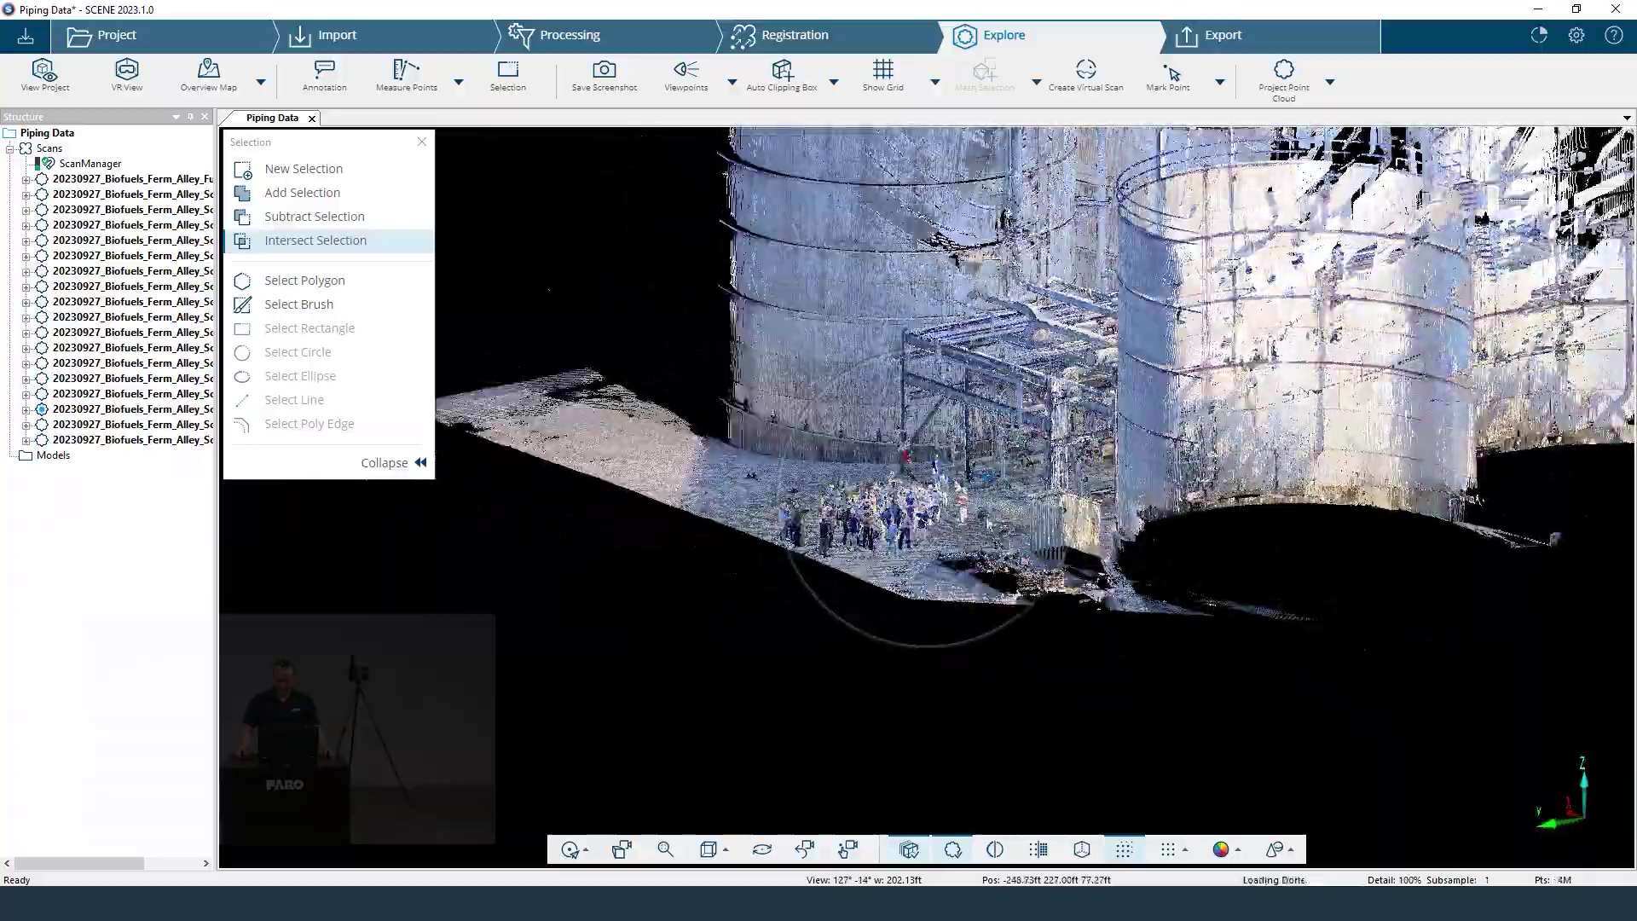
{"action": "left_click_drag", "start_coordinate": [1211, 511], "coordinate": [1202, 597]}
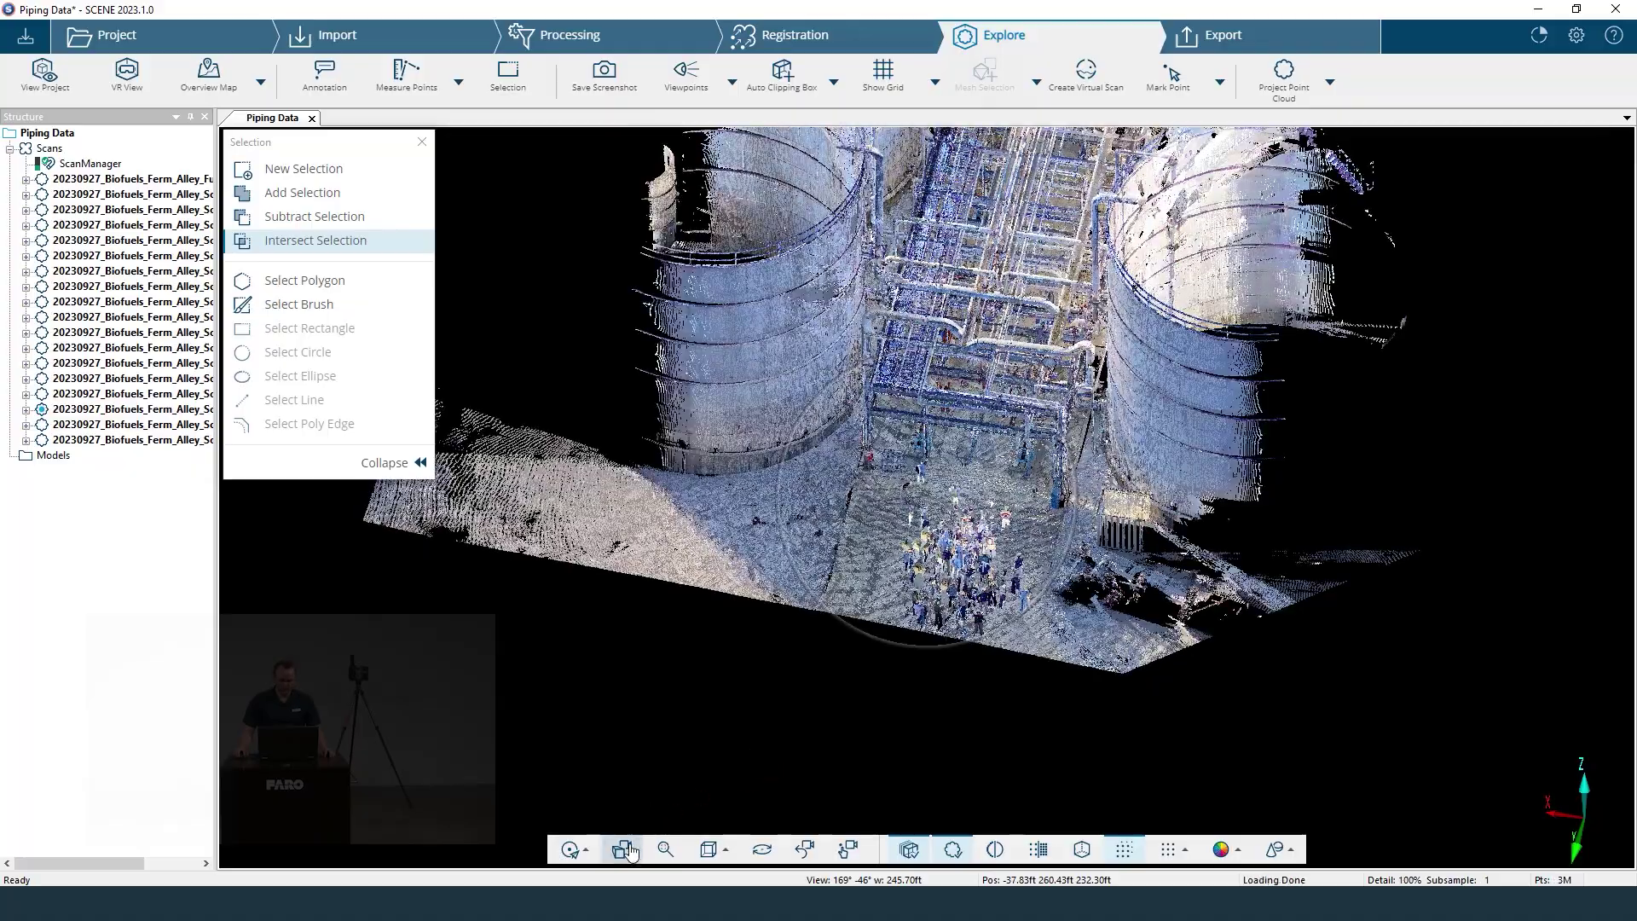
Create an auto clipping box around the people in front of the piping and raise its lower face above most of the ground.
{"action": "left_click", "coordinate": [623, 849]}
{"action": "double_click", "coordinate": [927, 580]}
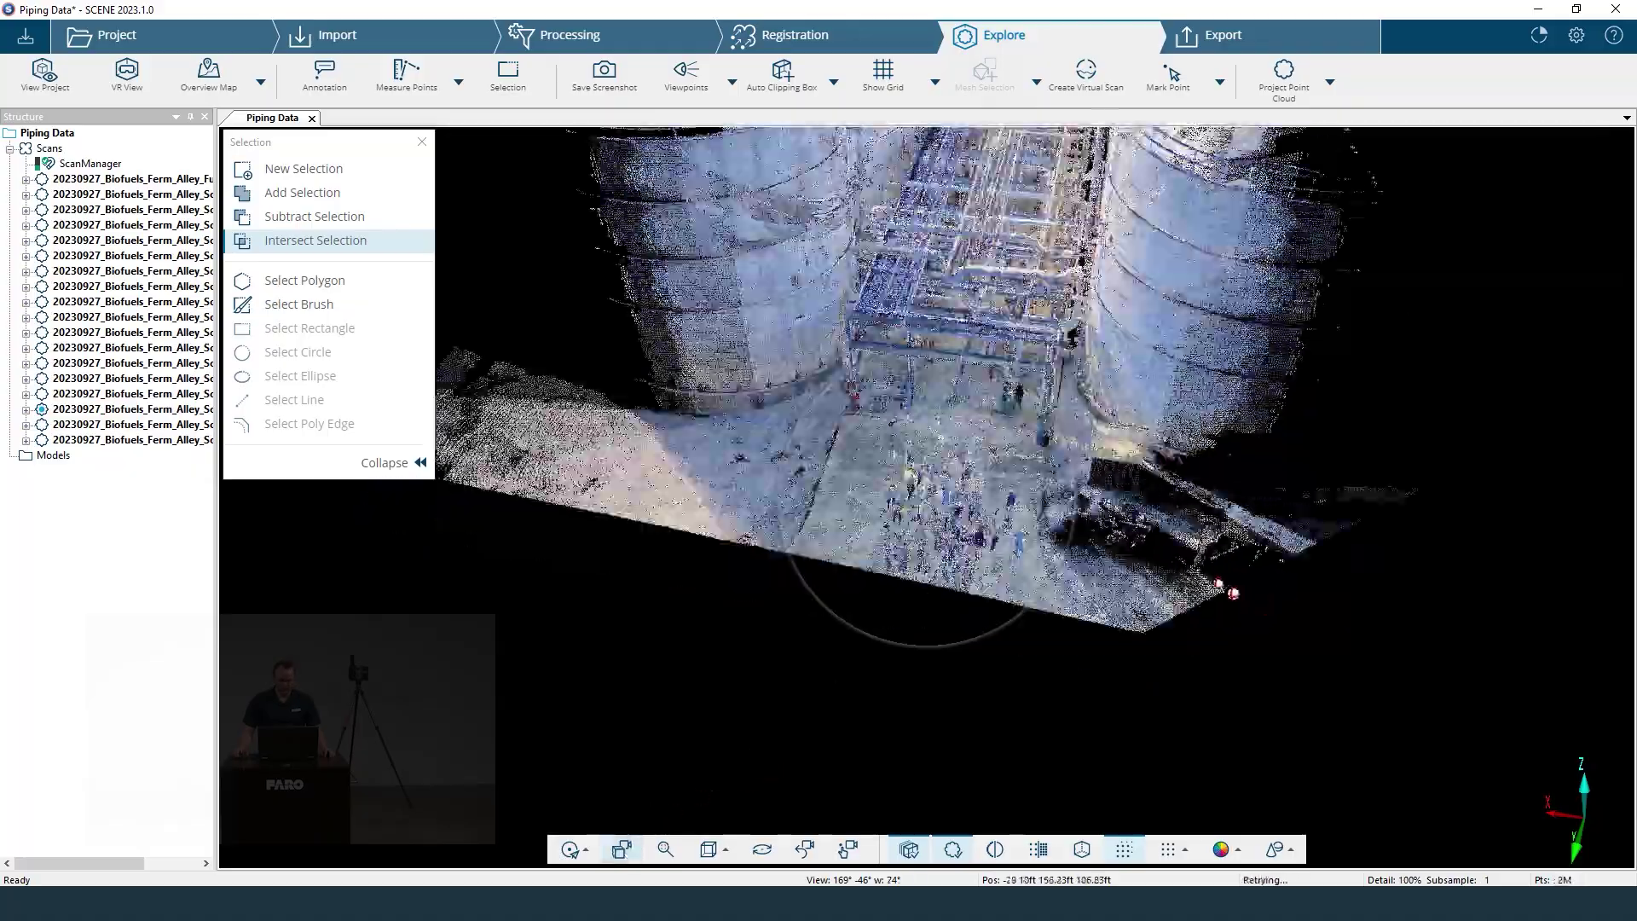
{"action": "left_click_drag", "start_coordinate": [1028, 585], "coordinate": [852, 176]}
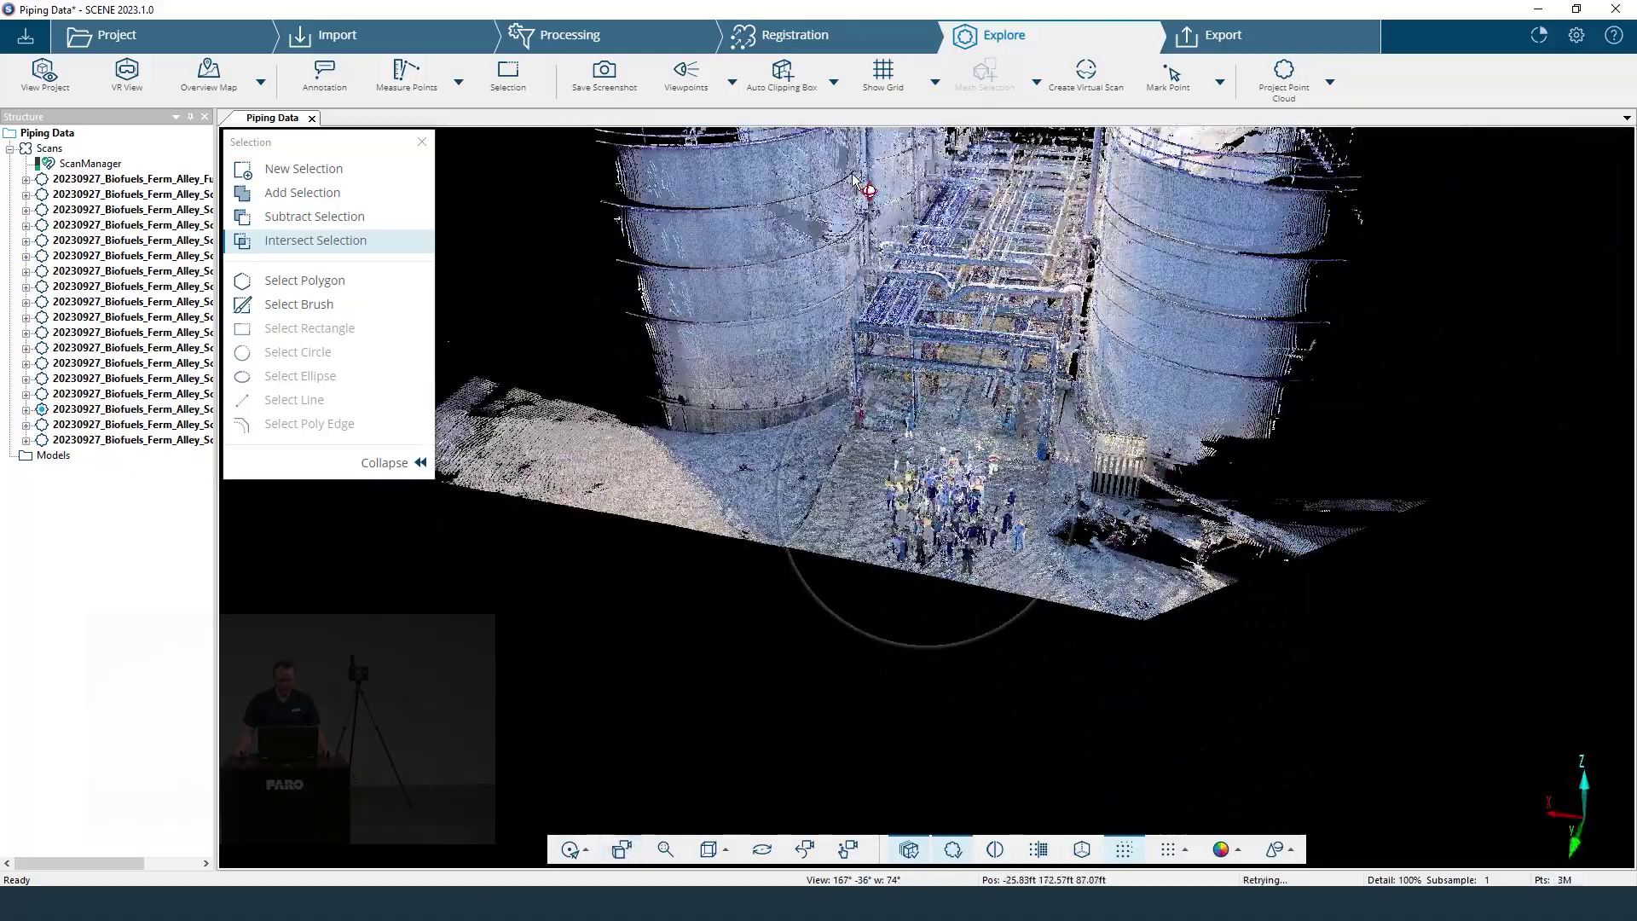
{"action": "left_click", "coordinate": [790, 82]}
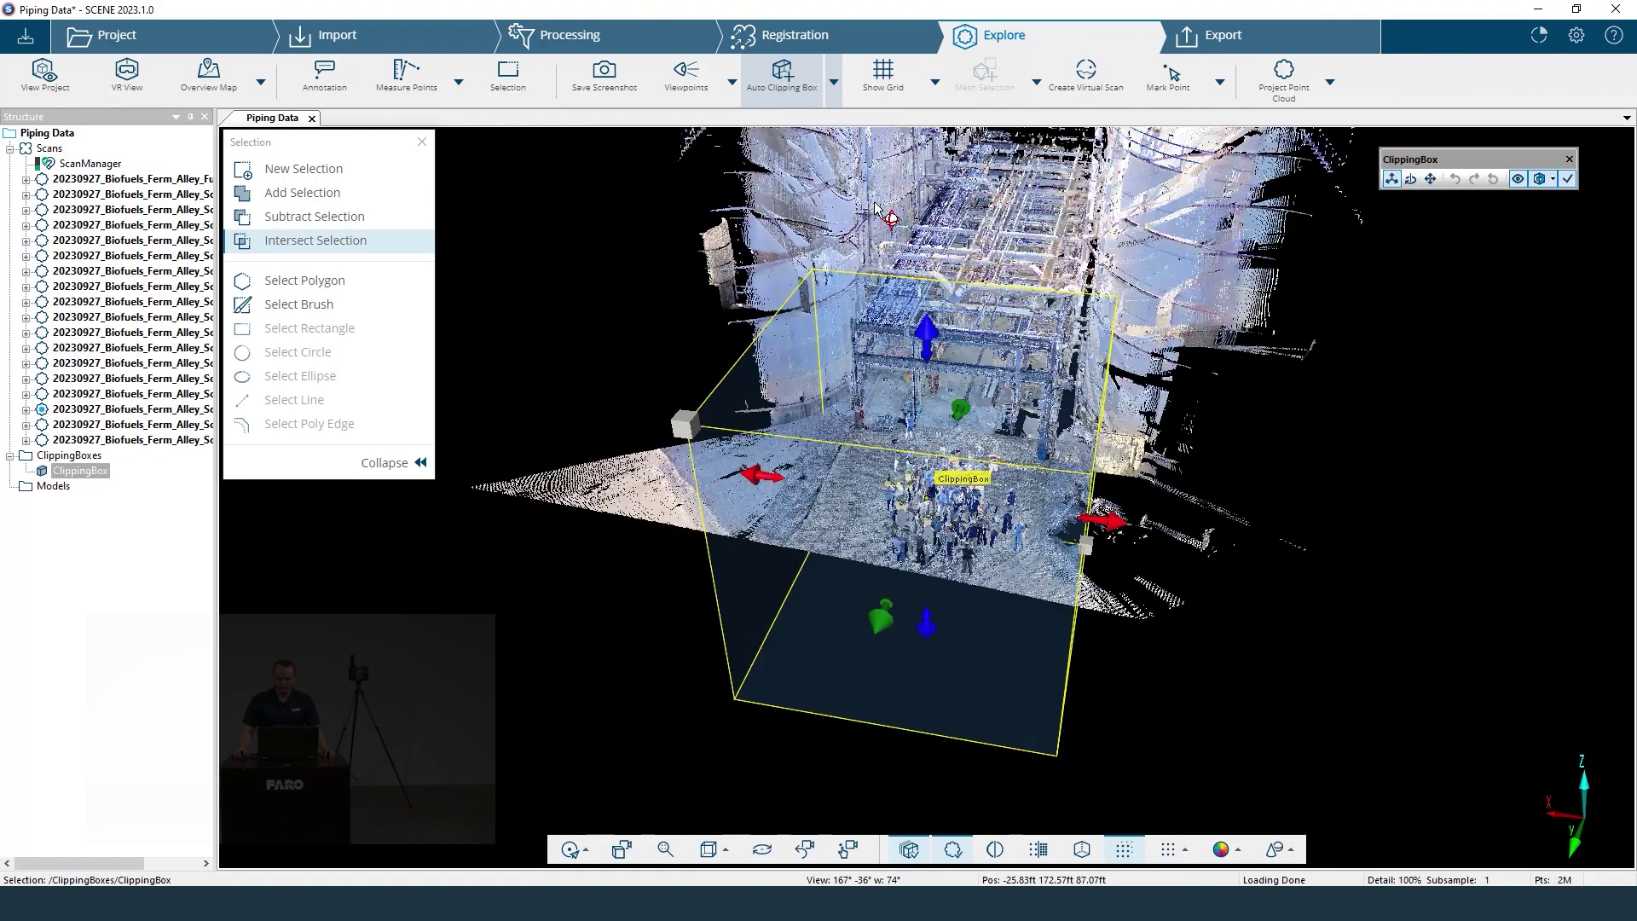
{"action": "left_click_drag", "start_coordinate": [931, 626], "coordinate": [977, 488]}
{"action": "left_click_drag", "start_coordinate": [1305, 471], "coordinate": [1048, 333]}
{"action": "scroll", "coordinate": [1049, 332], "scroll_direction": "up", "scroll_amount": 3}
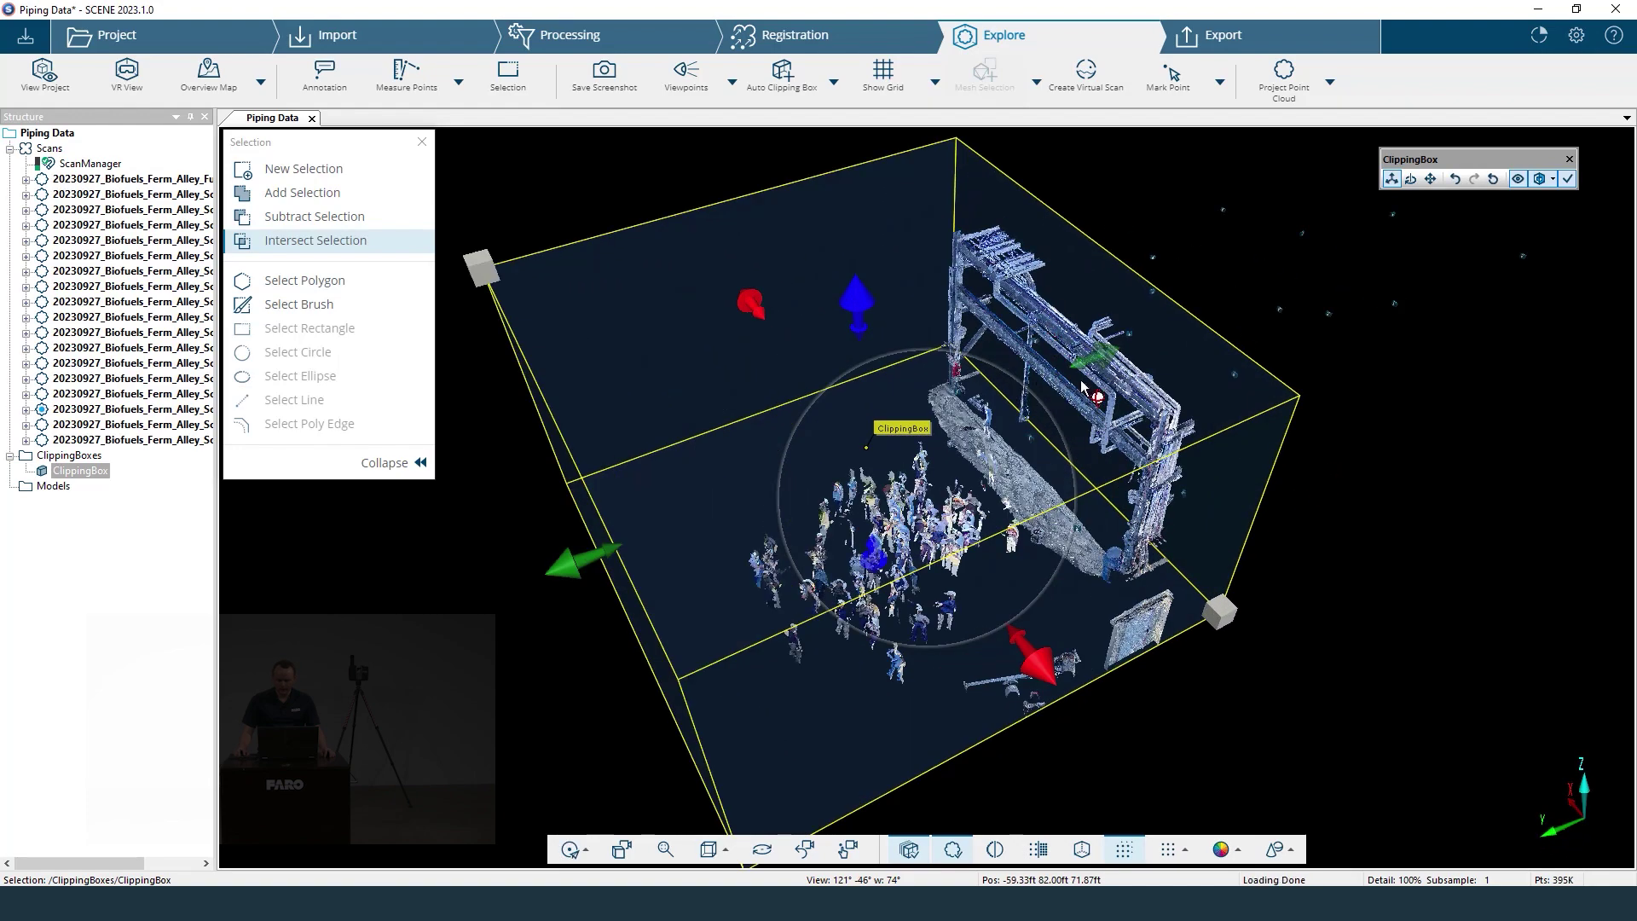
Extend the clipping box along the full length of the alley and widen it on both sides to include the tank walls.
{"action": "left_click_drag", "start_coordinate": [1119, 363], "coordinate": [1198, 473]}
{"action": "scroll", "coordinate": [1198, 473], "scroll_direction": "down", "scroll_amount": 3}
{"action": "scroll", "coordinate": [1326, 503], "scroll_direction": "up", "scroll_amount": 3}
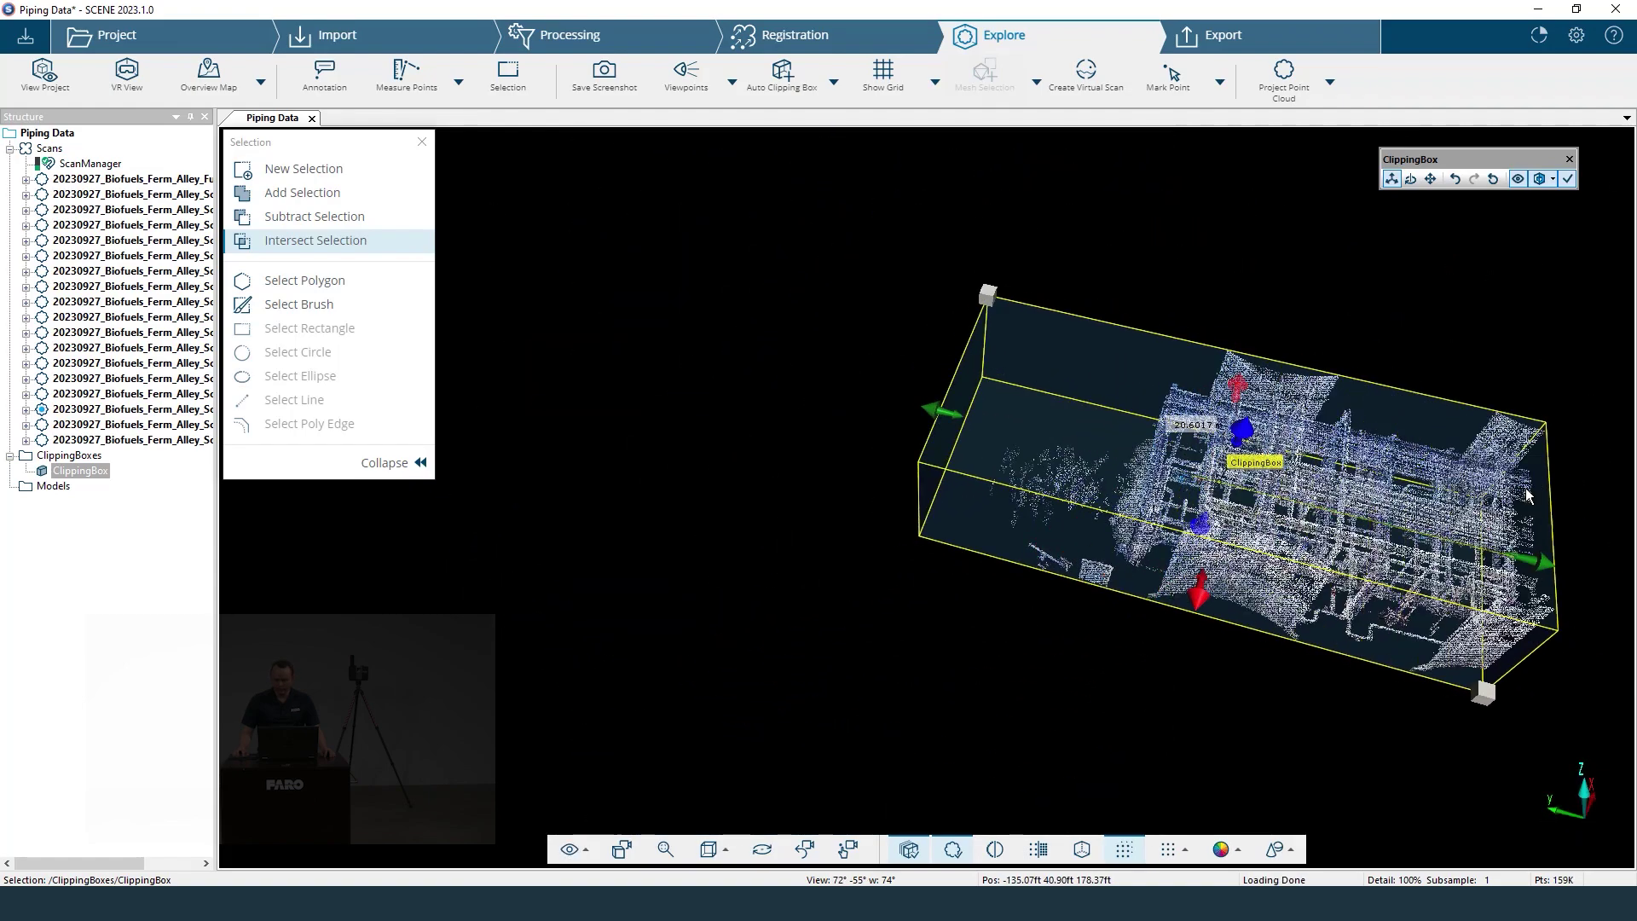
{"action": "scroll", "coordinate": [1296, 494], "scroll_direction": "down", "scroll_amount": 3}
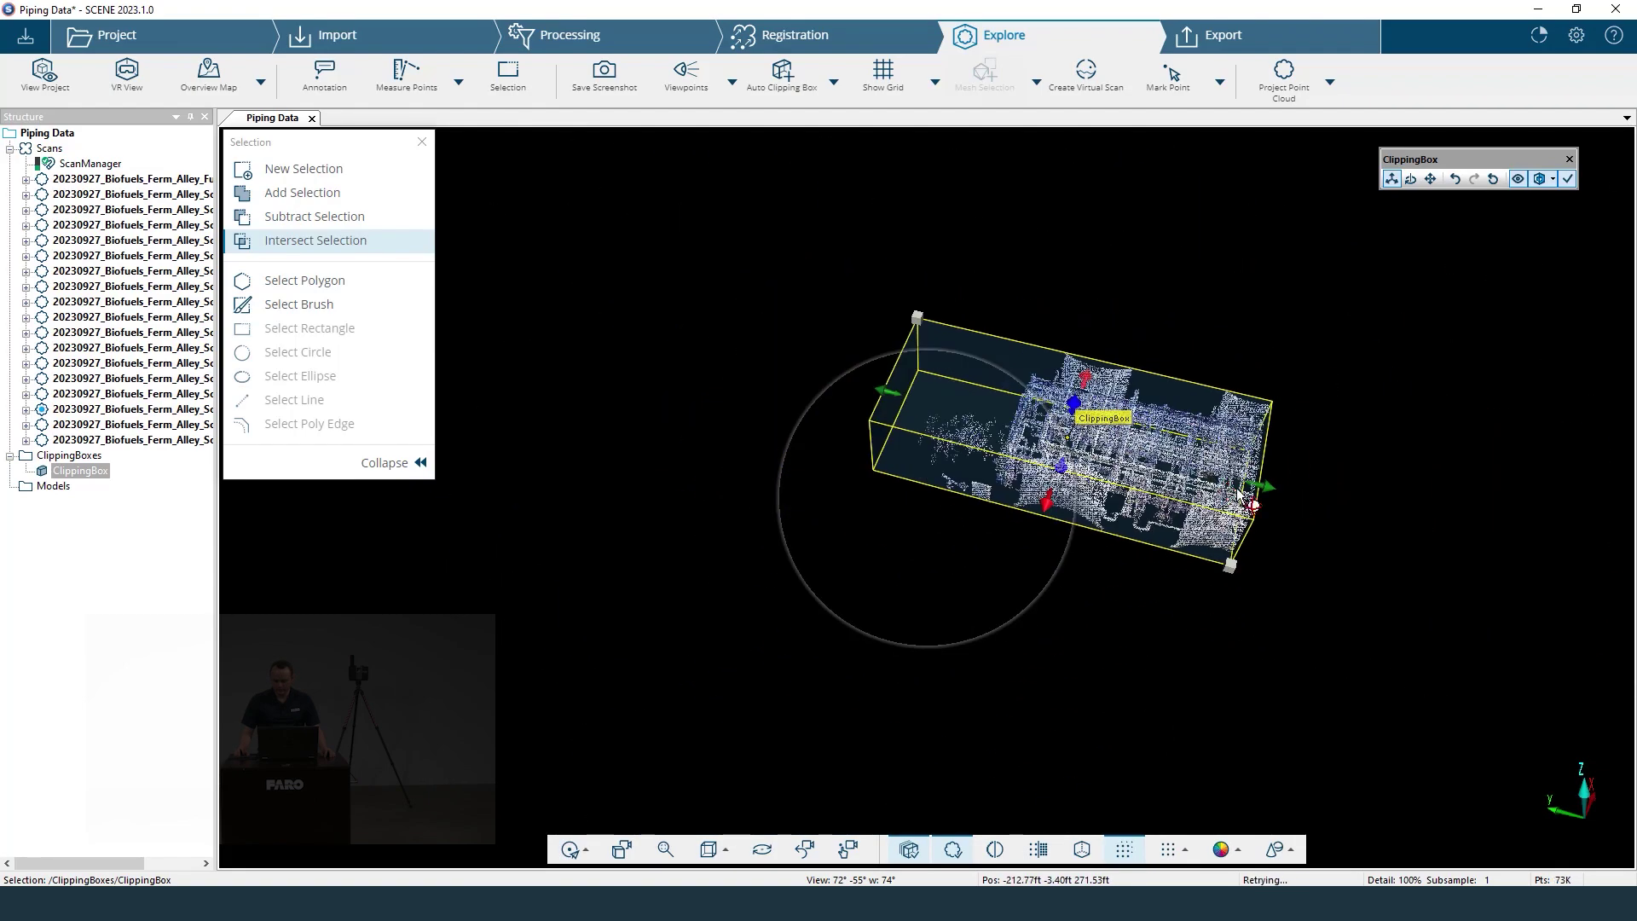
{"action": "left_click_drag", "start_coordinate": [1262, 486], "coordinate": [1528, 505]}
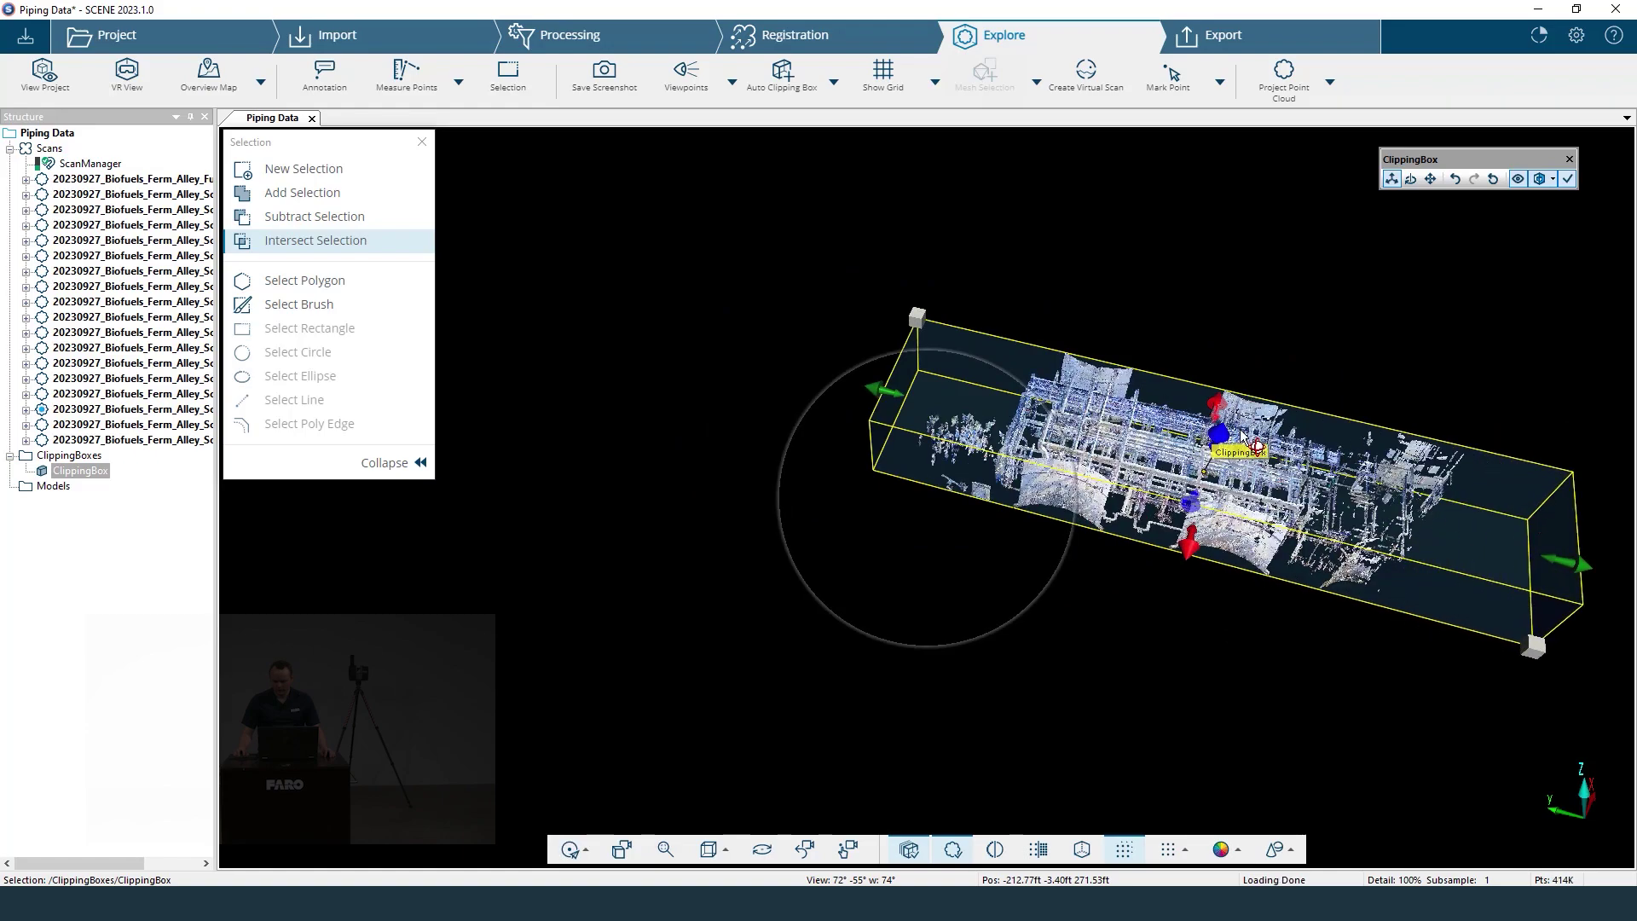
{"action": "left_click_drag", "start_coordinate": [1211, 409], "coordinate": [1240, 286]}
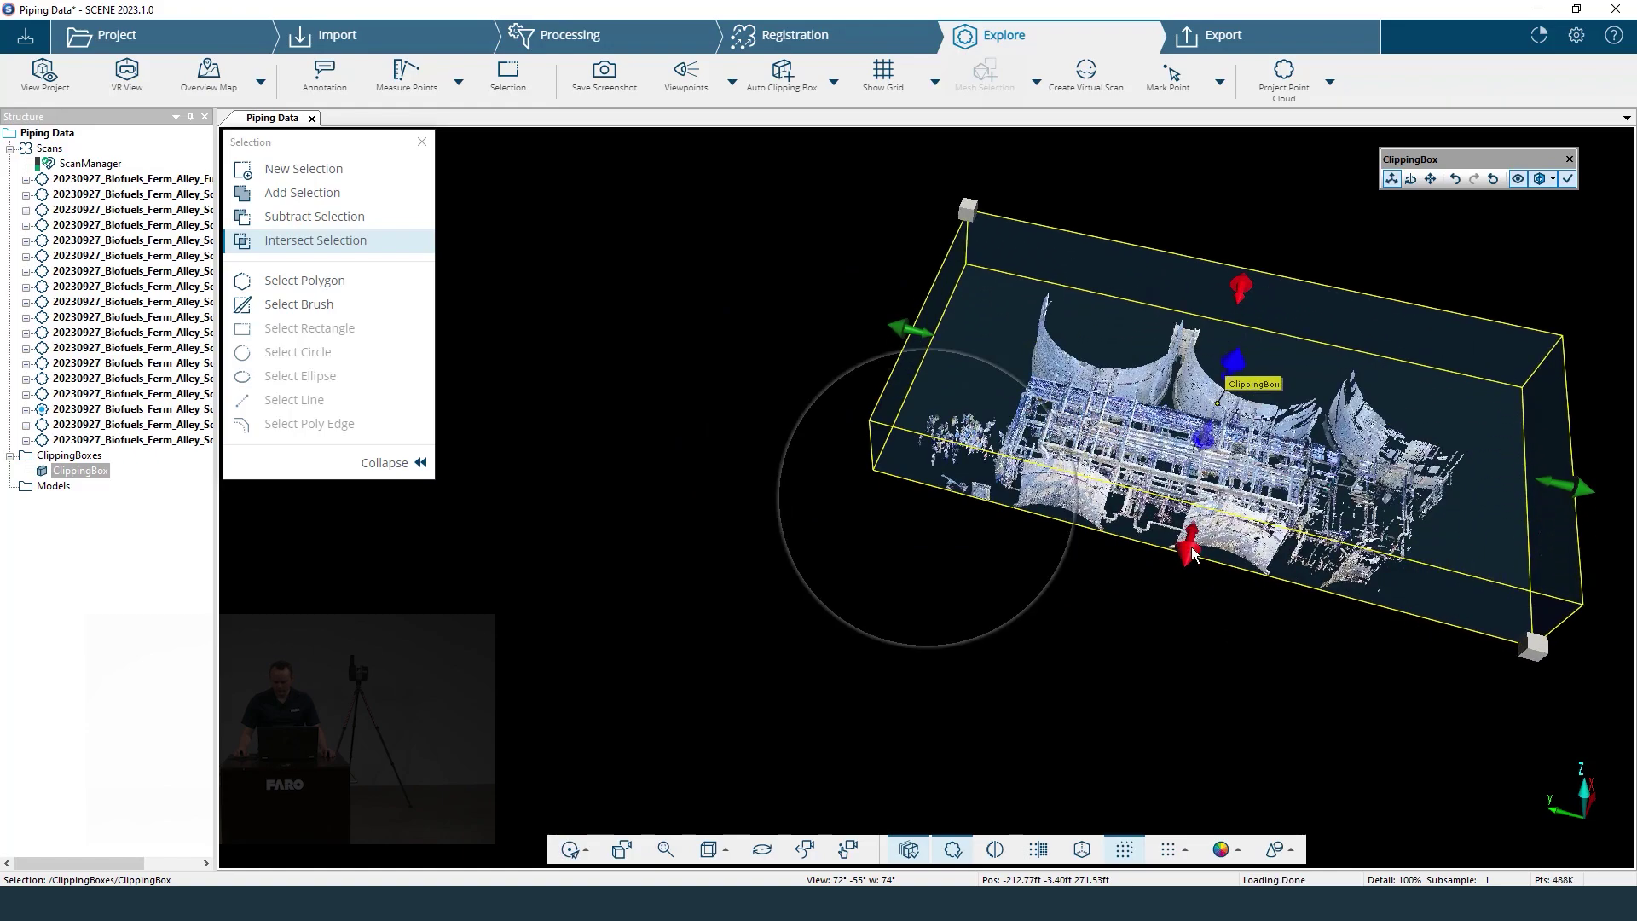
{"action": "left_click_drag", "start_coordinate": [1190, 546], "coordinate": [1175, 639]}
{"action": "scroll", "coordinate": [1174, 640], "scroll_direction": "up", "scroll_amount": 5}
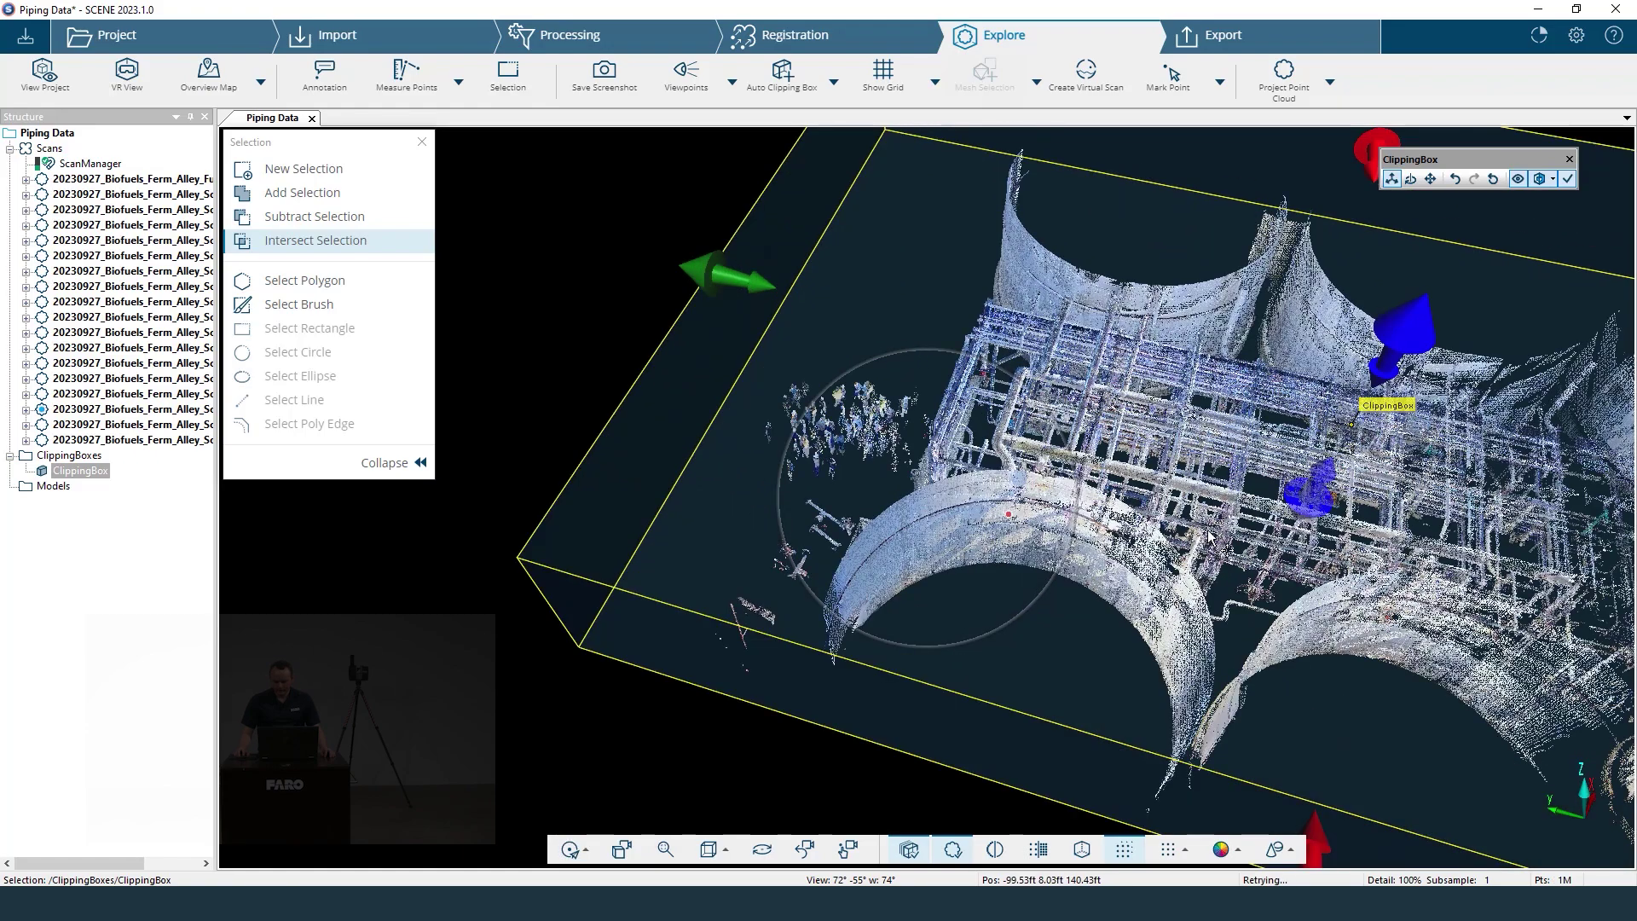
Lower the clipping box's upper face and fine-tune its lower face to leave a thin horizontal slice just above the ground.
{"action": "left_click_drag", "start_coordinate": [1394, 431], "coordinate": [1385, 485]}
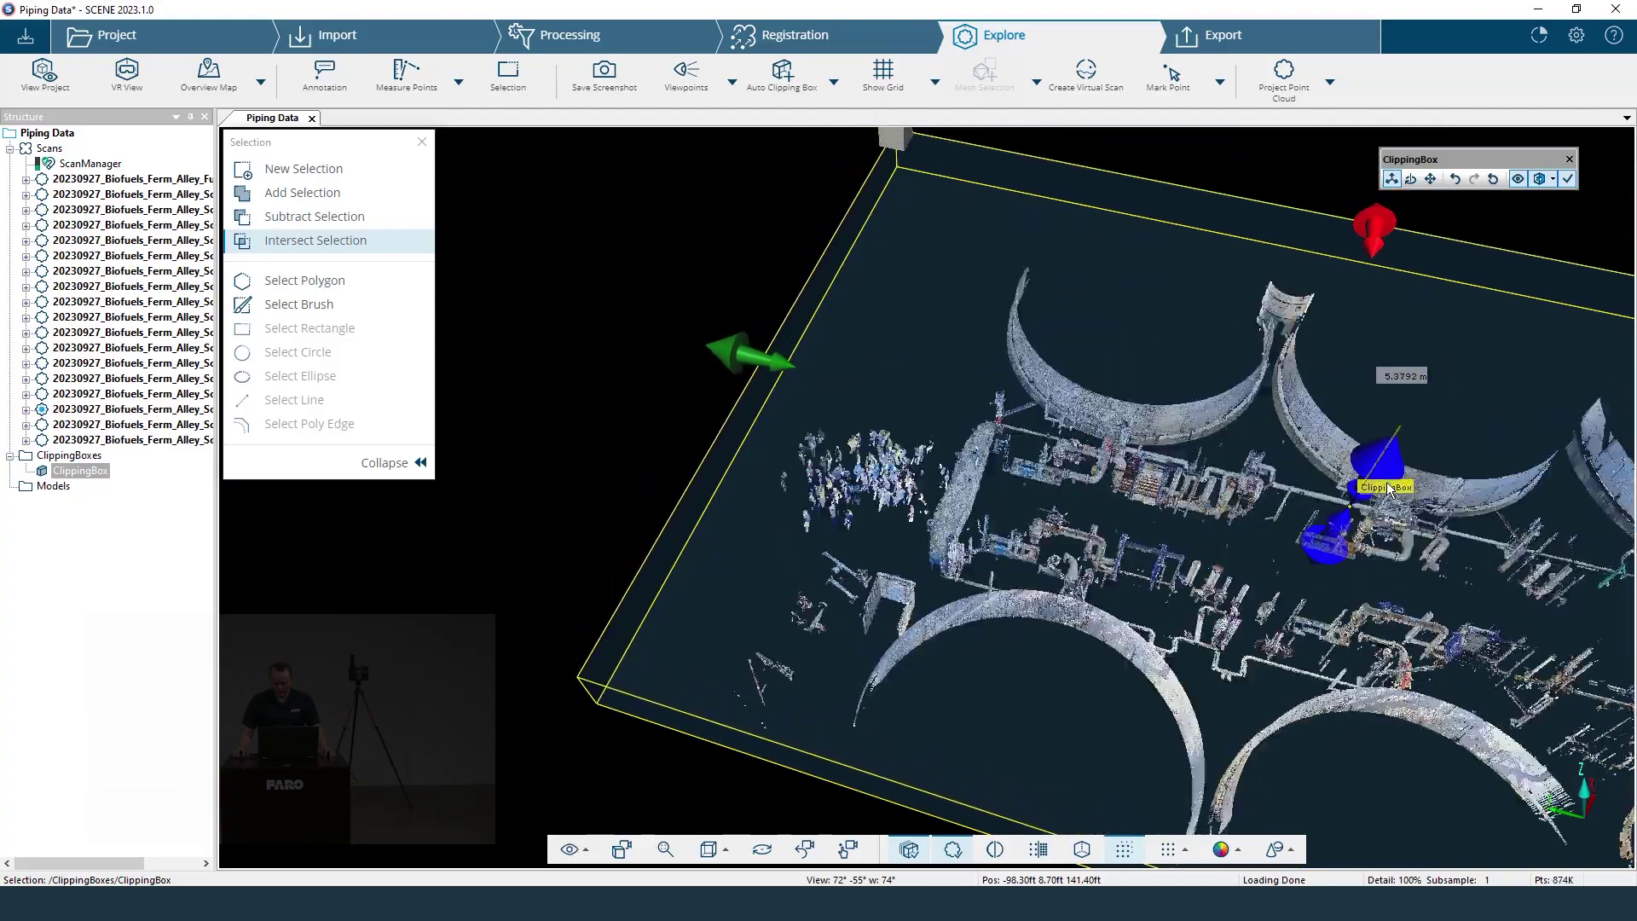
{"action": "left_click_drag", "start_coordinate": [1278, 539], "coordinate": [1633, 454]}
{"action": "left_click_drag", "start_coordinate": [1518, 529], "coordinate": [1128, 585]}
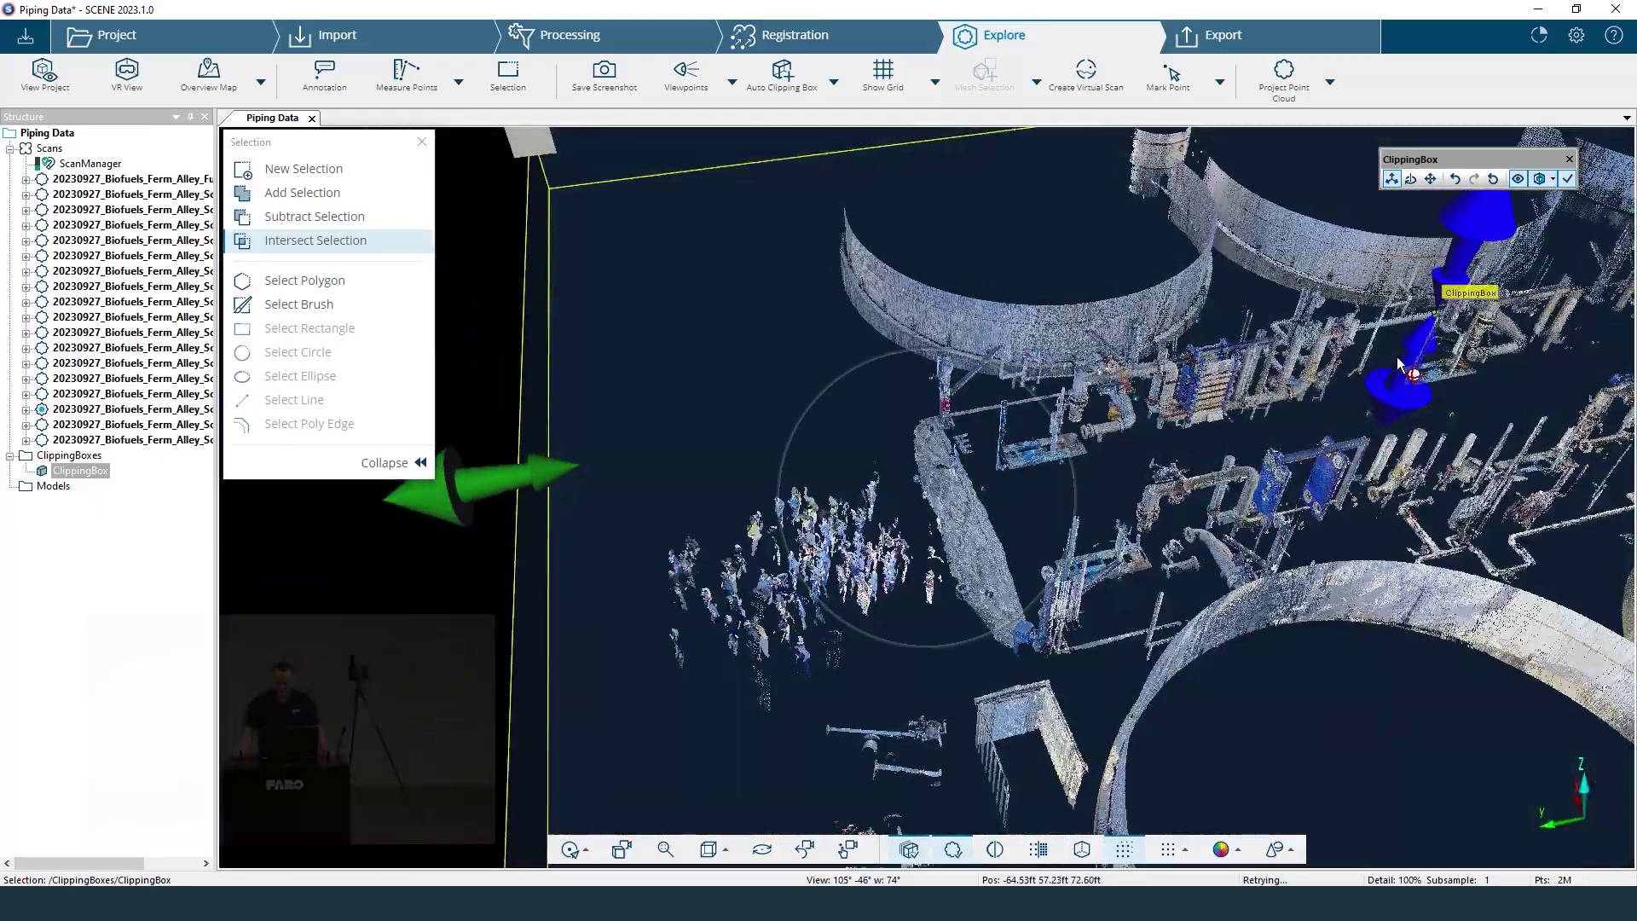
{"action": "left_click_drag", "start_coordinate": [1400, 365], "coordinate": [1399, 365]}
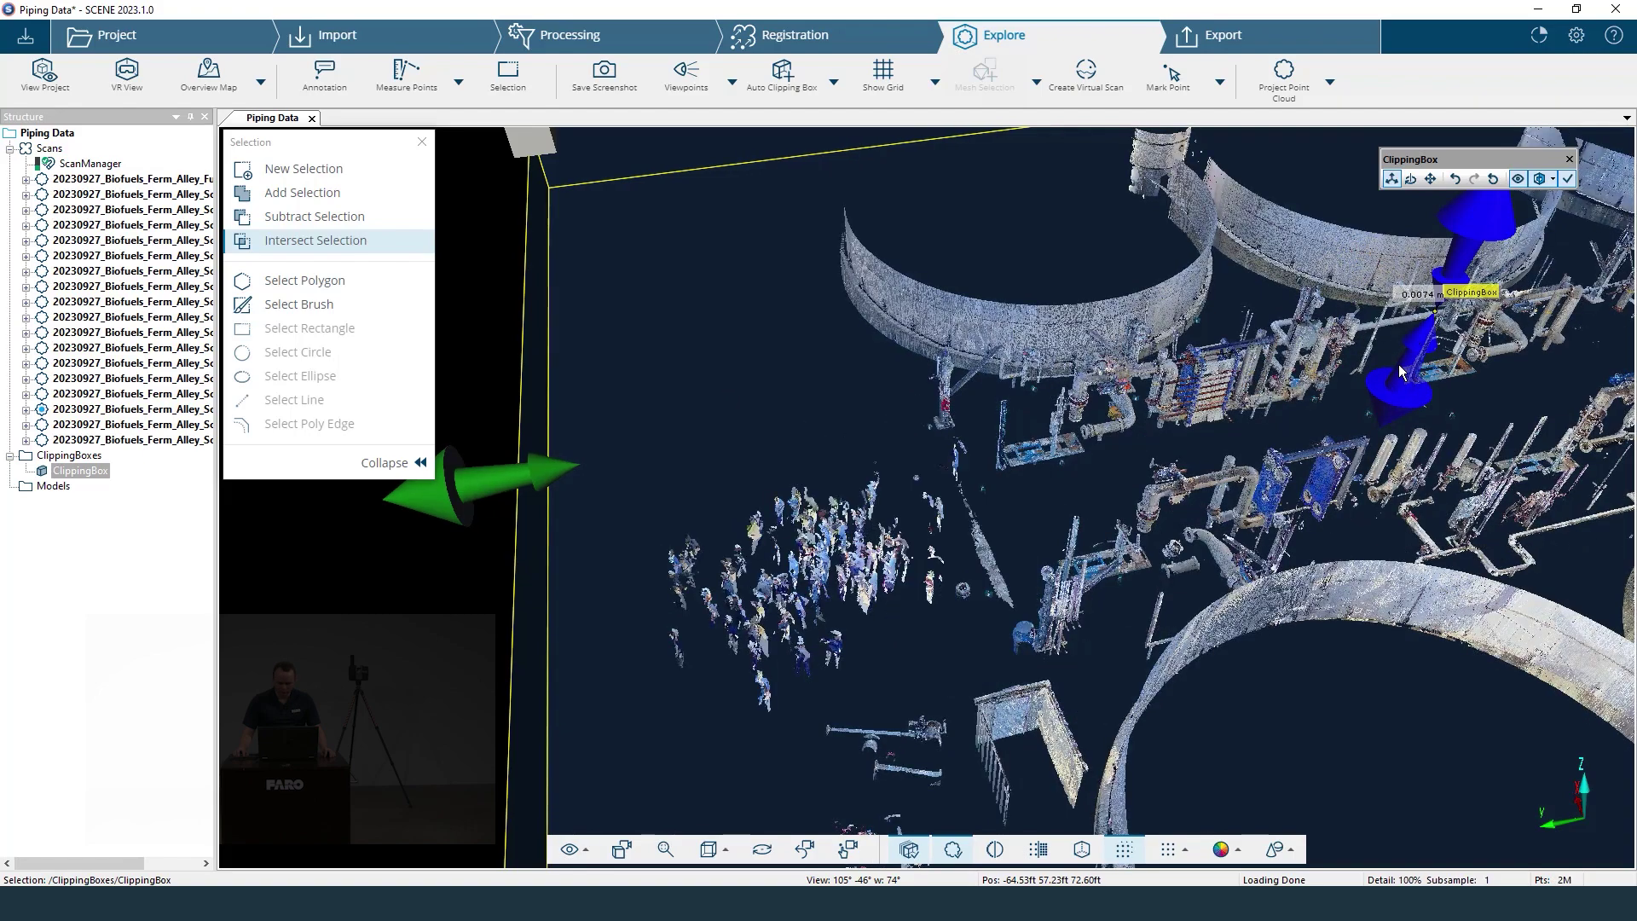
Hide the clipping box frame while keeping the thin slice of tanks and piping clipped.
{"action": "left_click_drag", "start_coordinate": [1088, 602], "coordinate": [828, 484]}
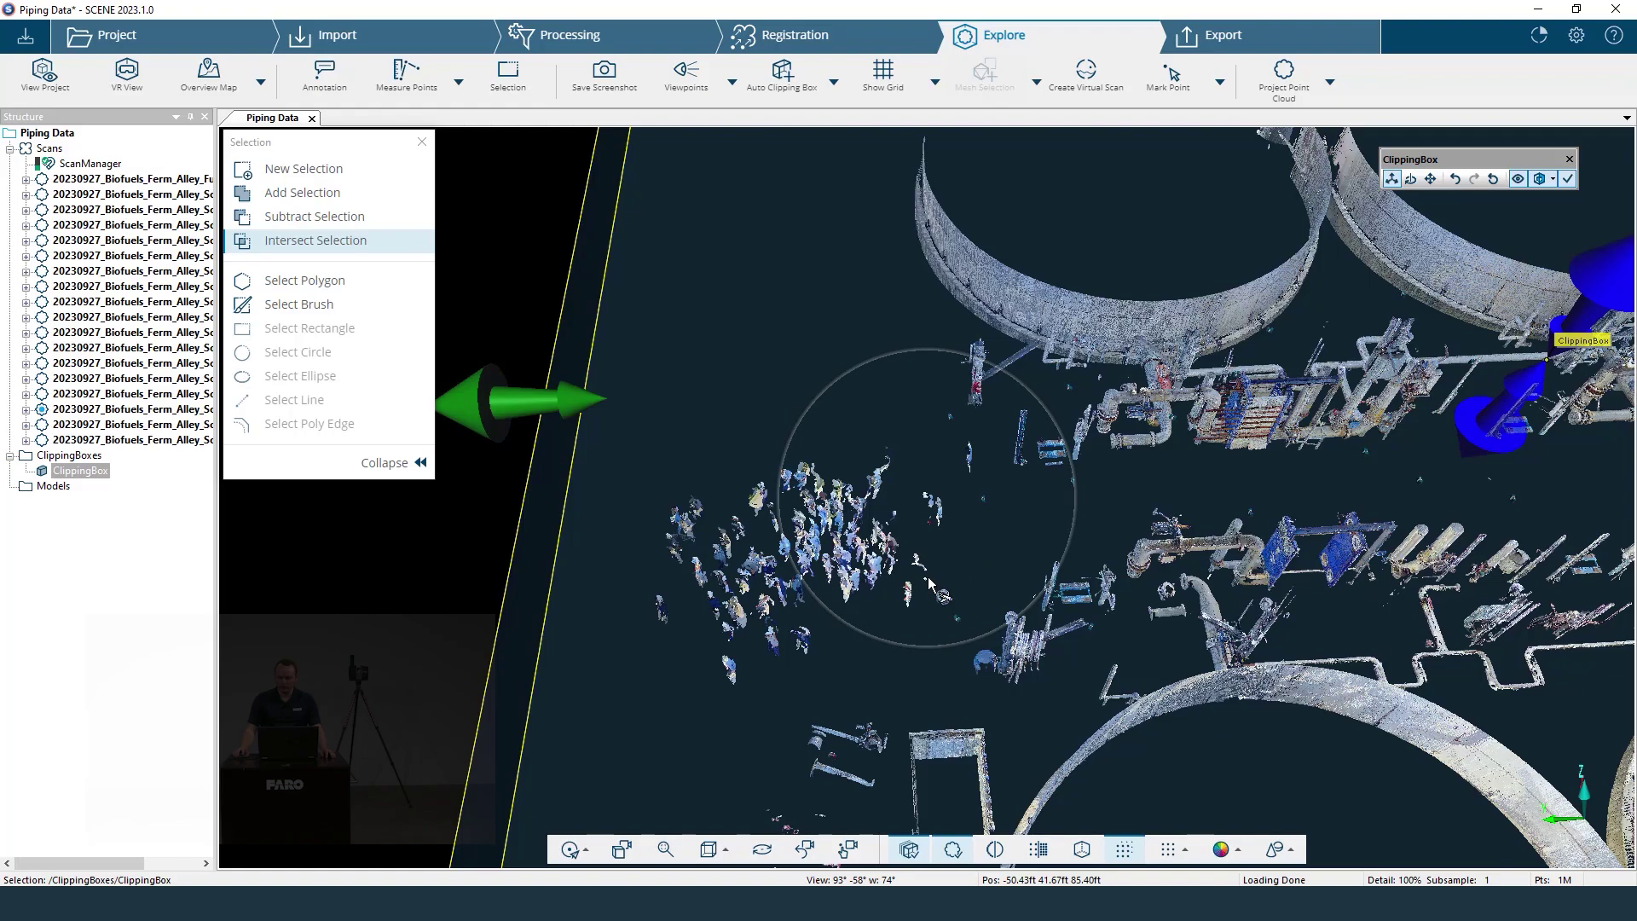
{"action": "scroll", "coordinate": [1100, 505], "scroll_direction": "down", "scroll_amount": 5}
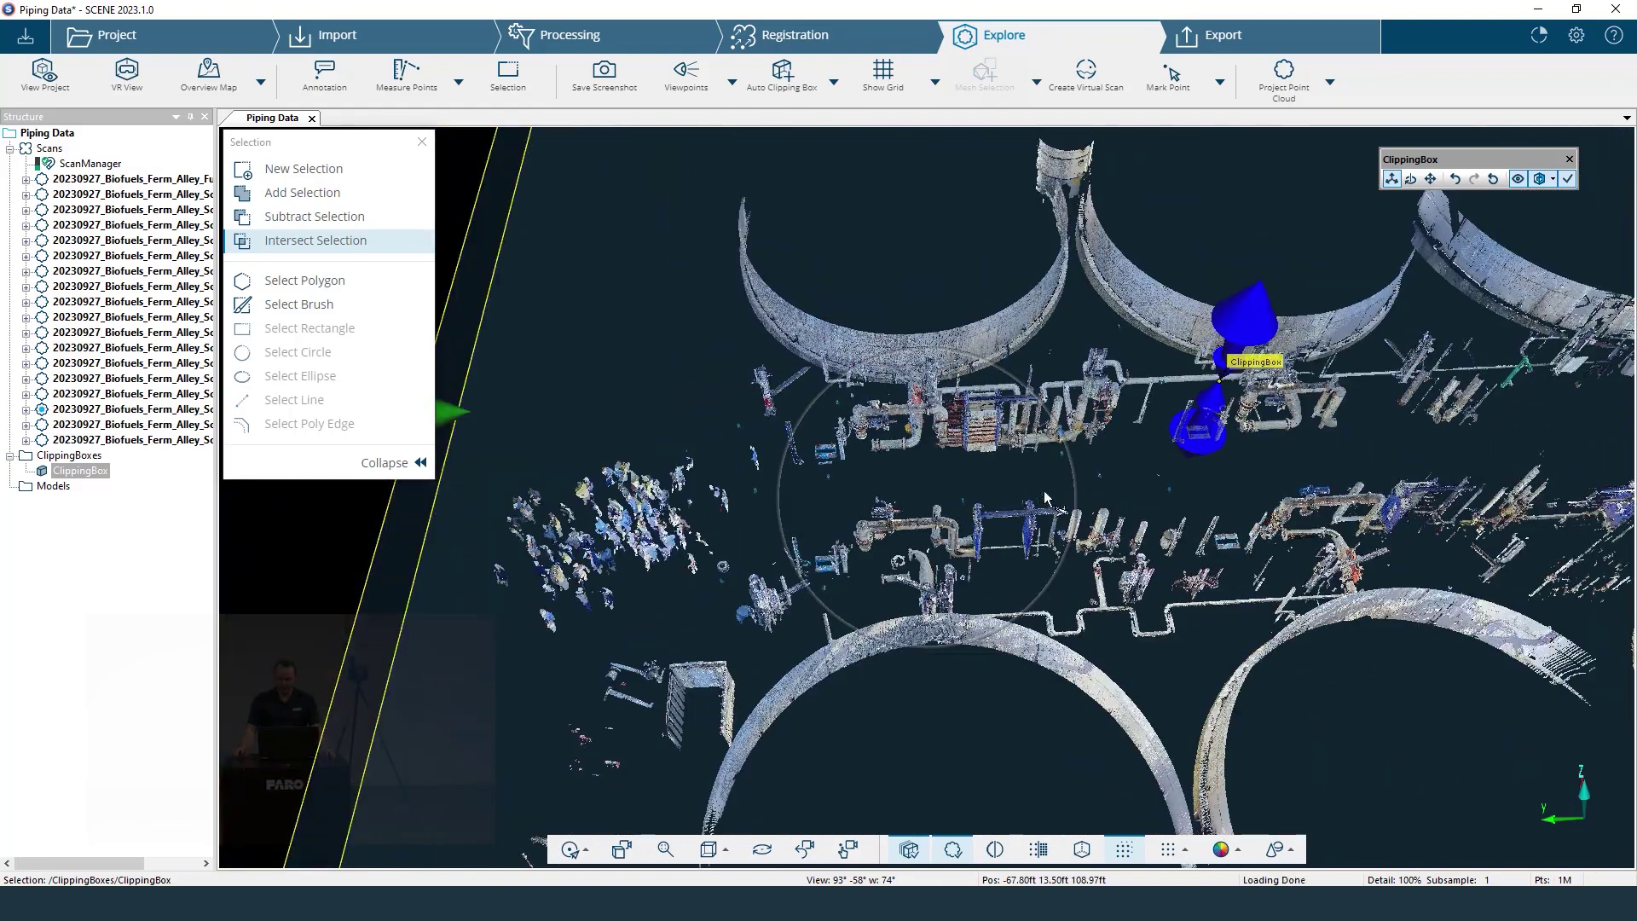
{"action": "left_click_drag", "start_coordinate": [1247, 433], "coordinate": [1322, 635]}
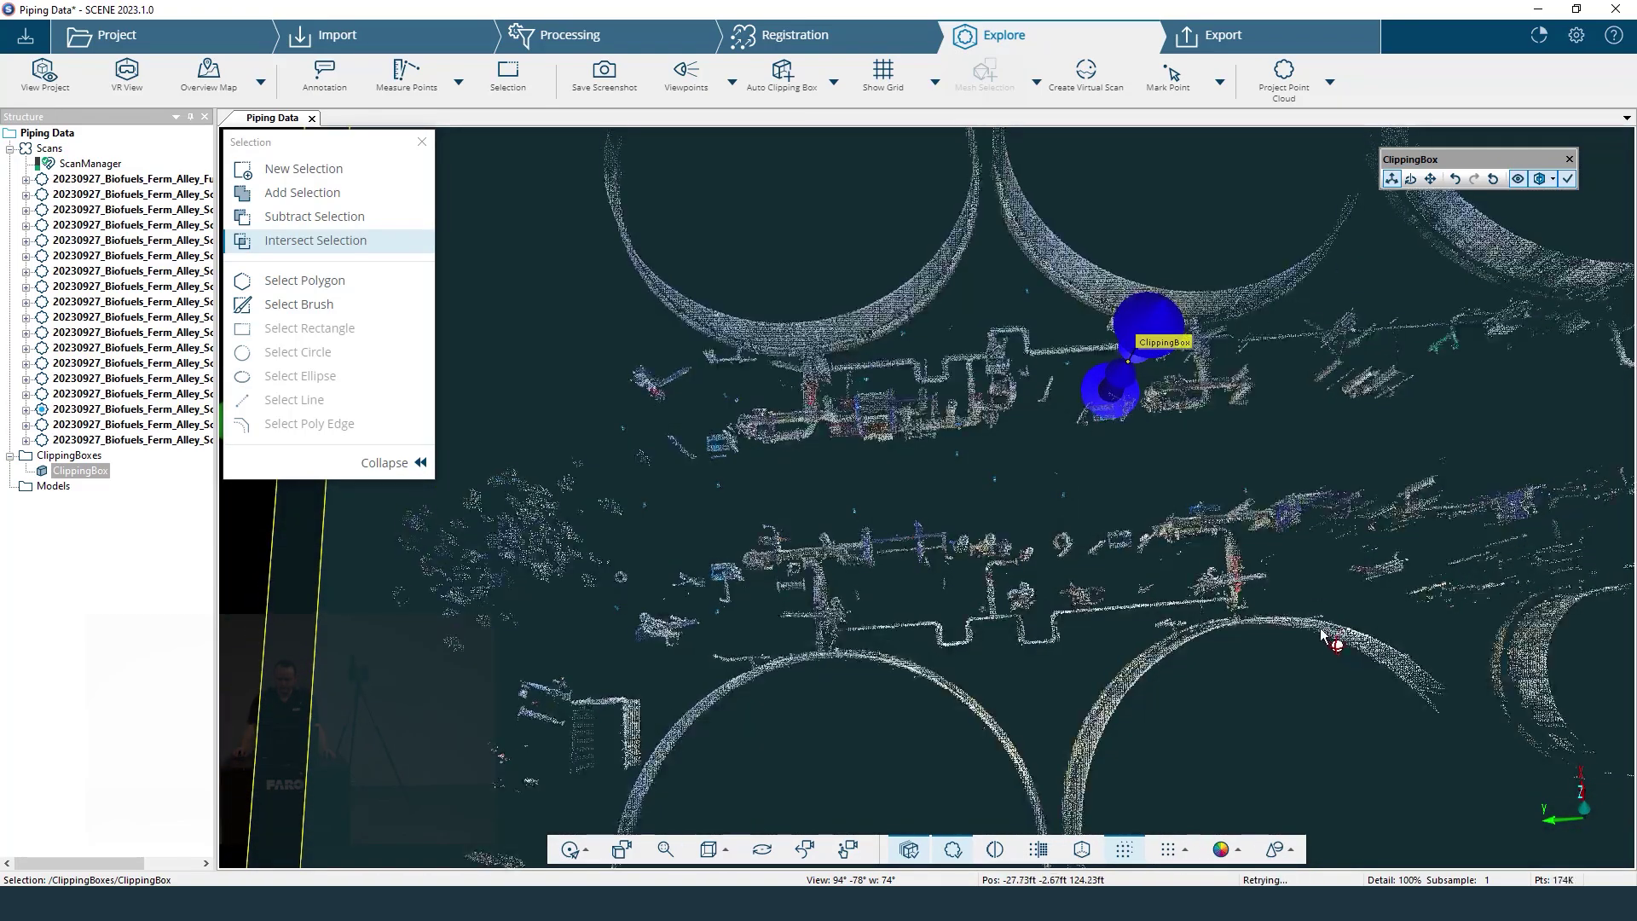
{"action": "left_click", "coordinate": [1519, 180]}
{"action": "left_click_drag", "start_coordinate": [1203, 458], "coordinate": [926, 418]}
{"action": "scroll", "coordinate": [926, 418], "scroll_direction": "up", "scroll_amount": 3}
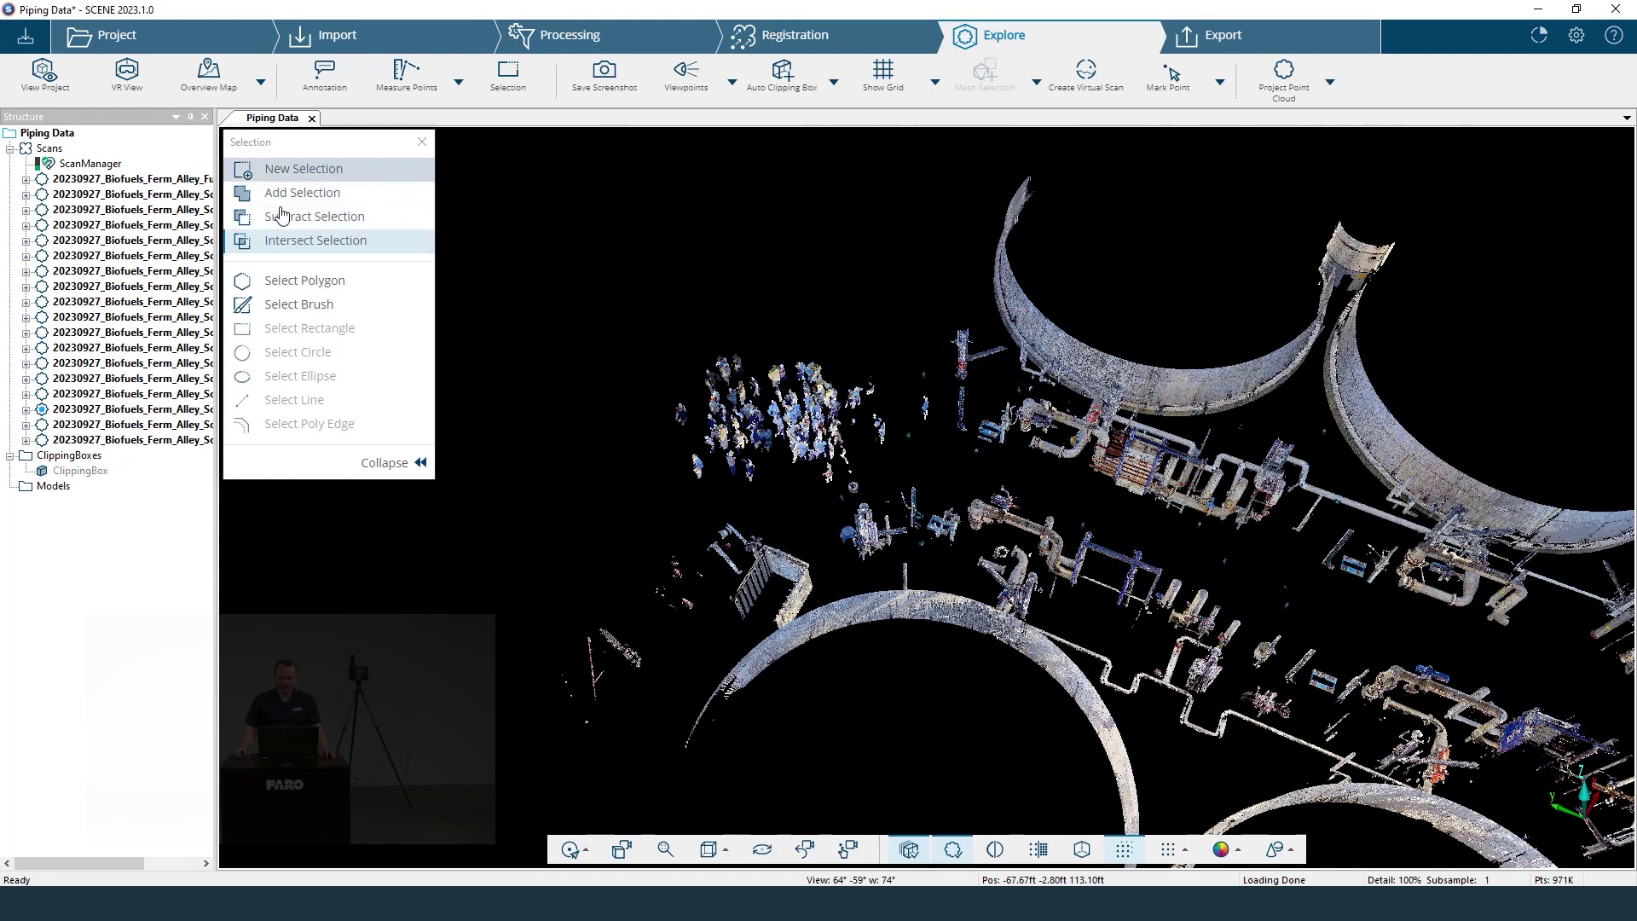
Switch the point cloud display to Normal Coloring.
{"action": "mouse_move", "coordinate": [789, 665]}
{"action": "left_mouse_down"}
{"action": "mouse_move", "coordinate": [835, 623]}
{"action": "mouse_move", "coordinate": [919, 602]}
{"action": "mouse_move", "coordinate": [833, 650]}
{"action": "mouse_move", "coordinate": [852, 596]}
{"action": "mouse_move", "coordinate": [1133, 647]}
{"action": "mouse_move", "coordinate": [1322, 614]}
{"action": "mouse_move", "coordinate": [1339, 658]}
{"action": "mouse_move", "coordinate": [1314, 678]}
{"action": "left_mouse_up"}
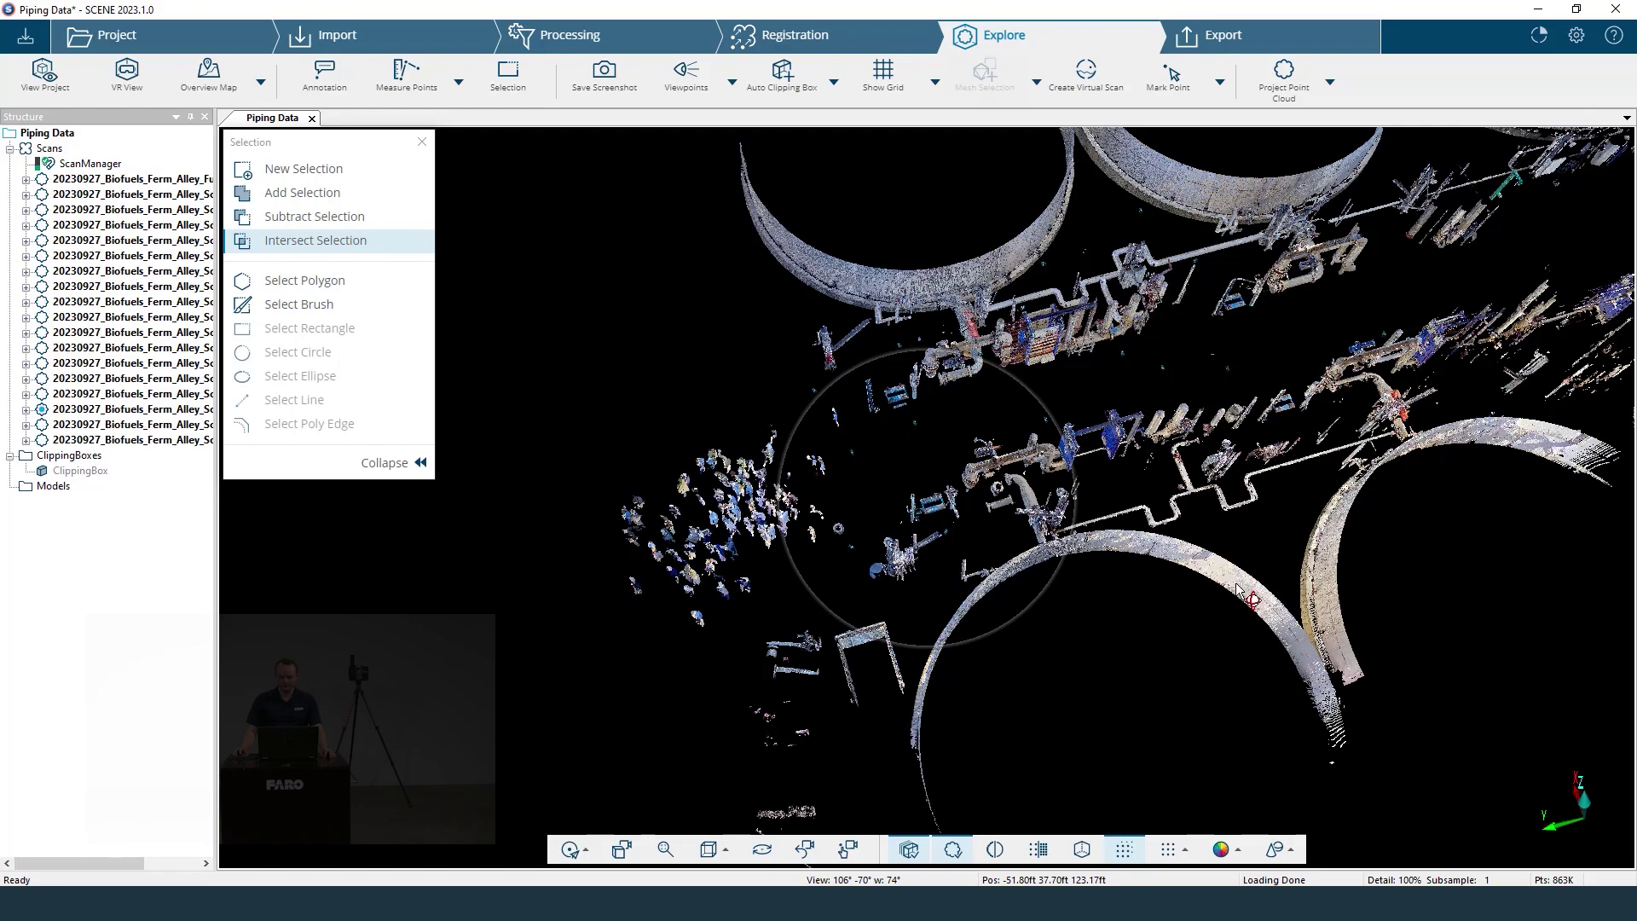
{"action": "left_click", "coordinate": [1233, 849]}
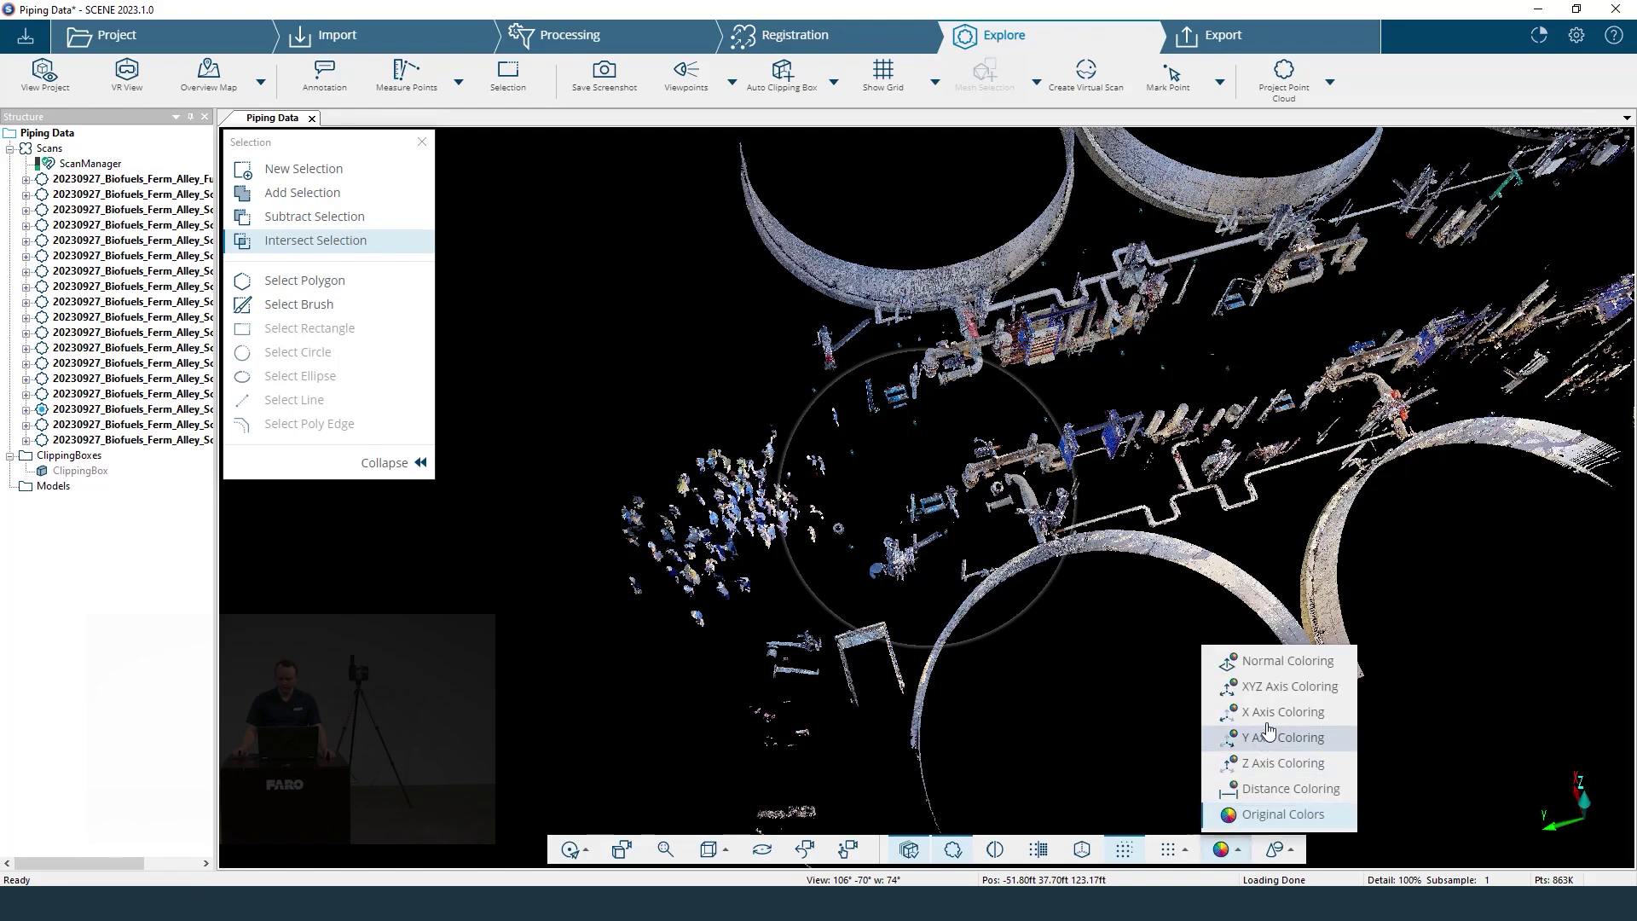
{"action": "left_click", "coordinate": [1288, 663]}
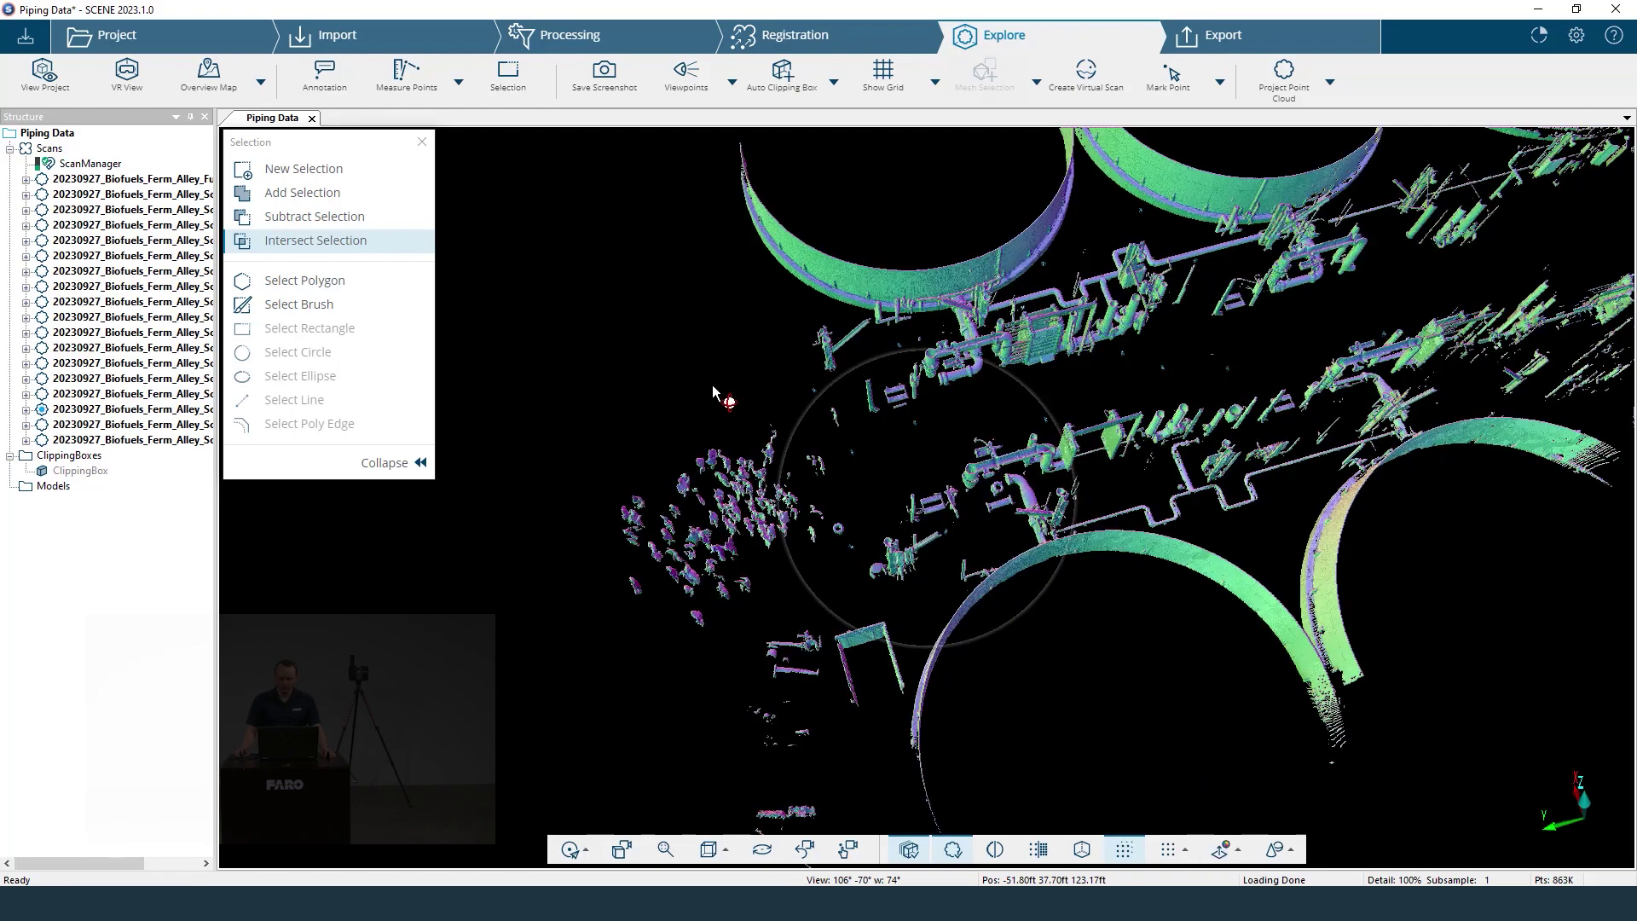
Add the group of people in front of the piping to the selection with a polygon drawn around them.
{"action": "scroll", "coordinate": [1114, 542], "scroll_direction": "up", "scroll_amount": 4}
{"action": "mouse_move", "coordinate": [1113, 543]}
{"action": "left_mouse_down"}
{"action": "mouse_move", "coordinate": [1041, 512]}
{"action": "mouse_move", "coordinate": [1041, 464]}
{"action": "mouse_move", "coordinate": [847, 456]}
{"action": "mouse_move", "coordinate": [1121, 552]}
{"action": "left_mouse_up"}
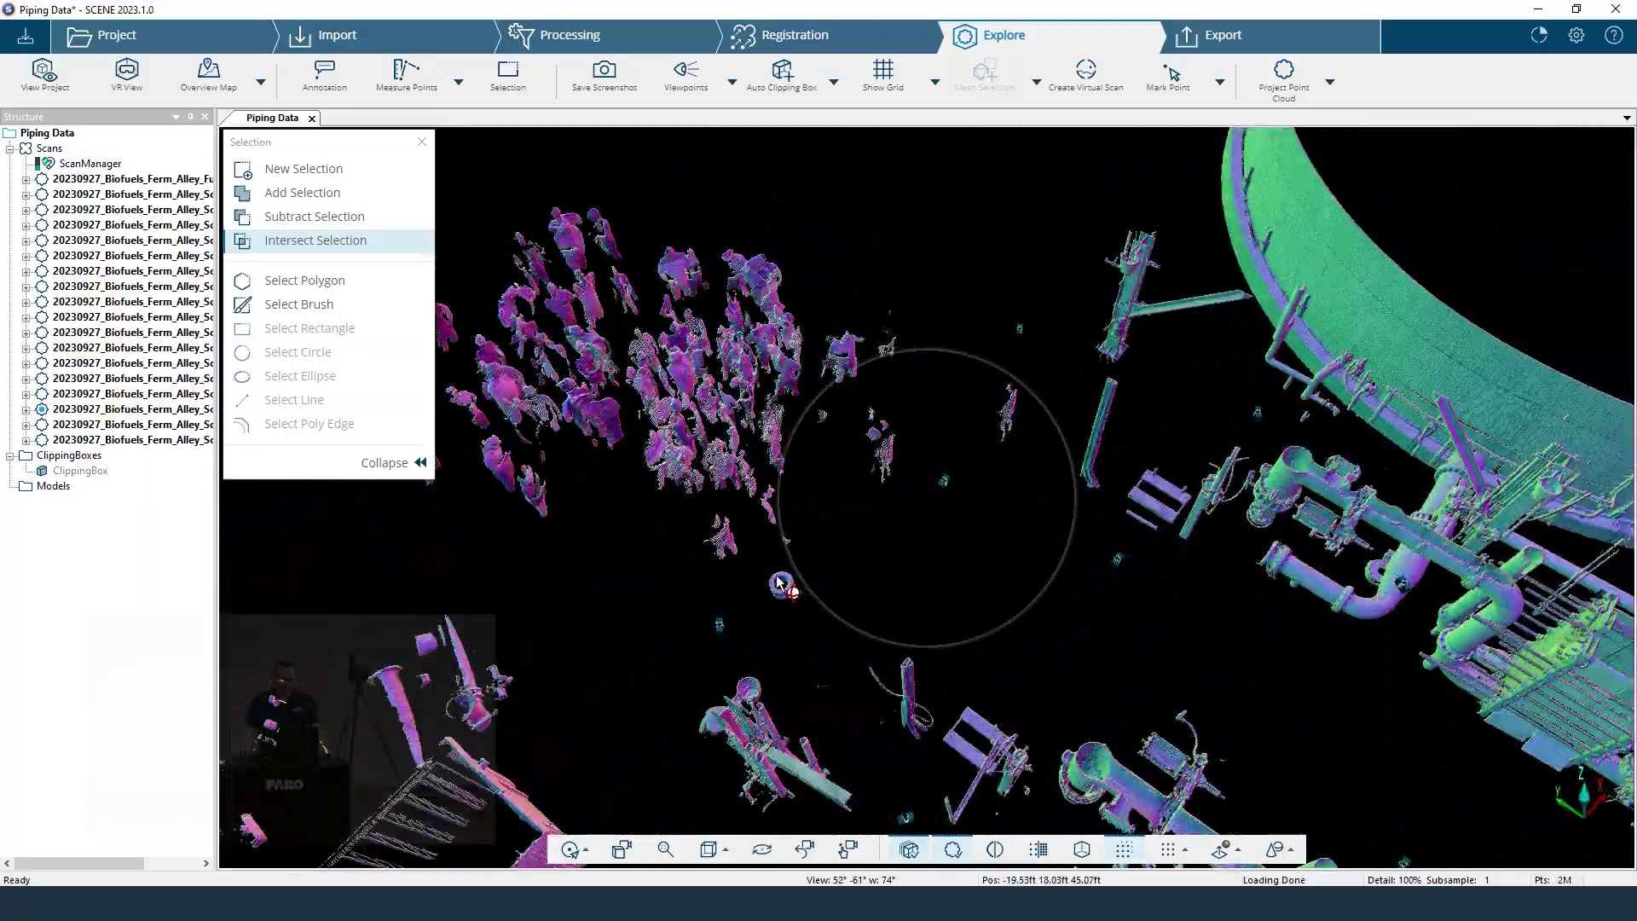
{"action": "right_click_drag", "start_coordinate": [834, 523], "coordinate": [979, 596]}
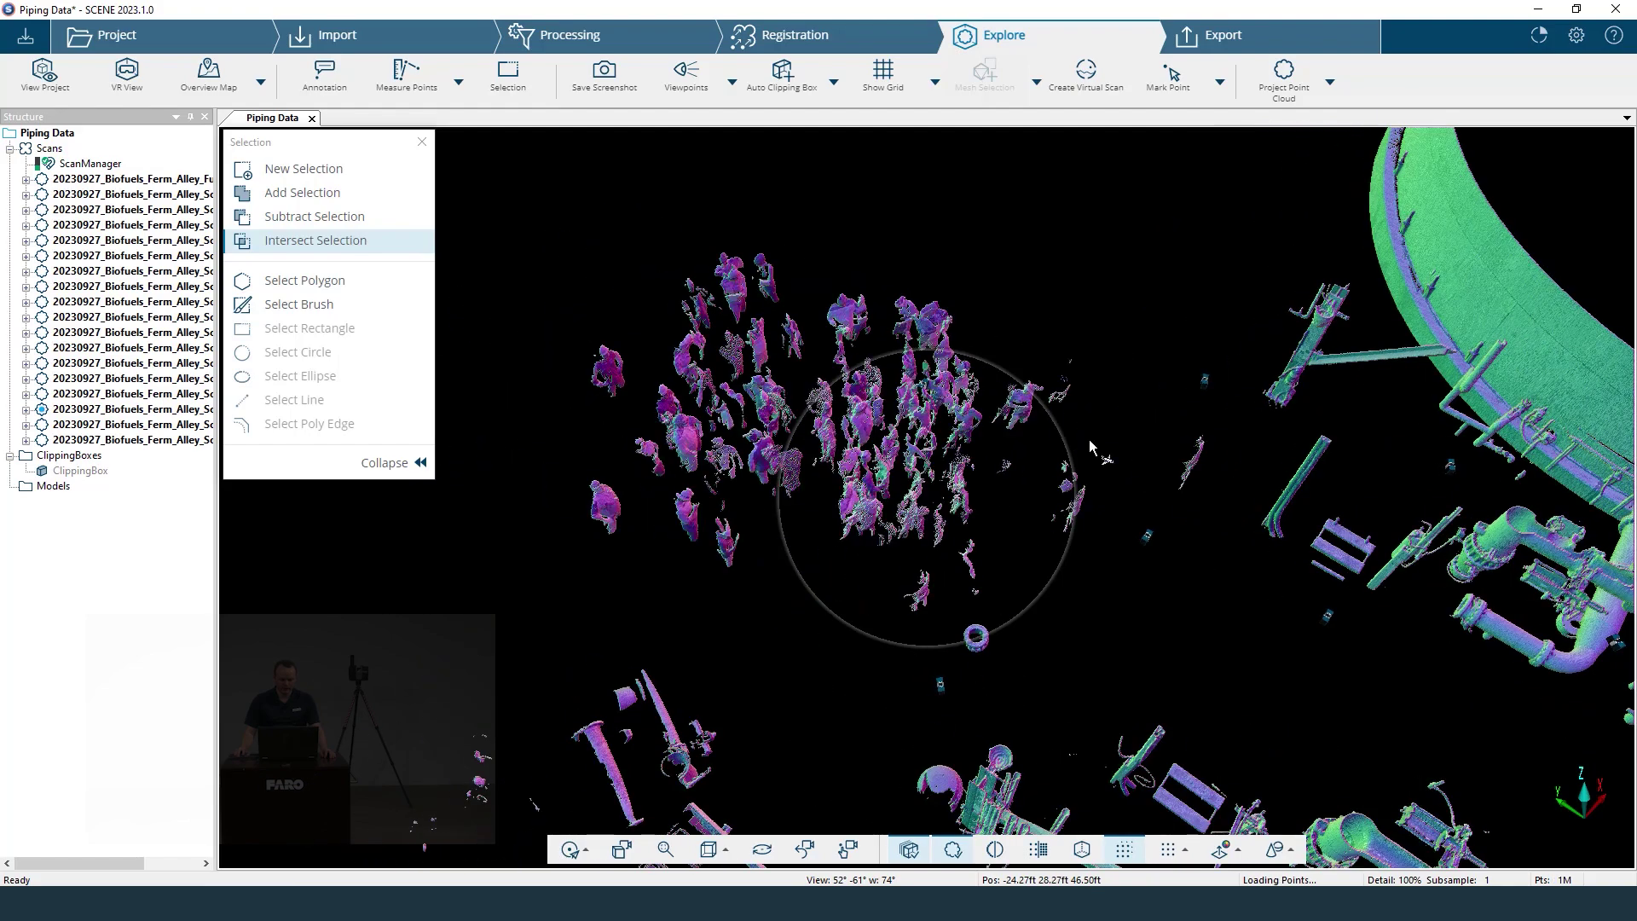
{"action": "left_click", "coordinate": [294, 287]}
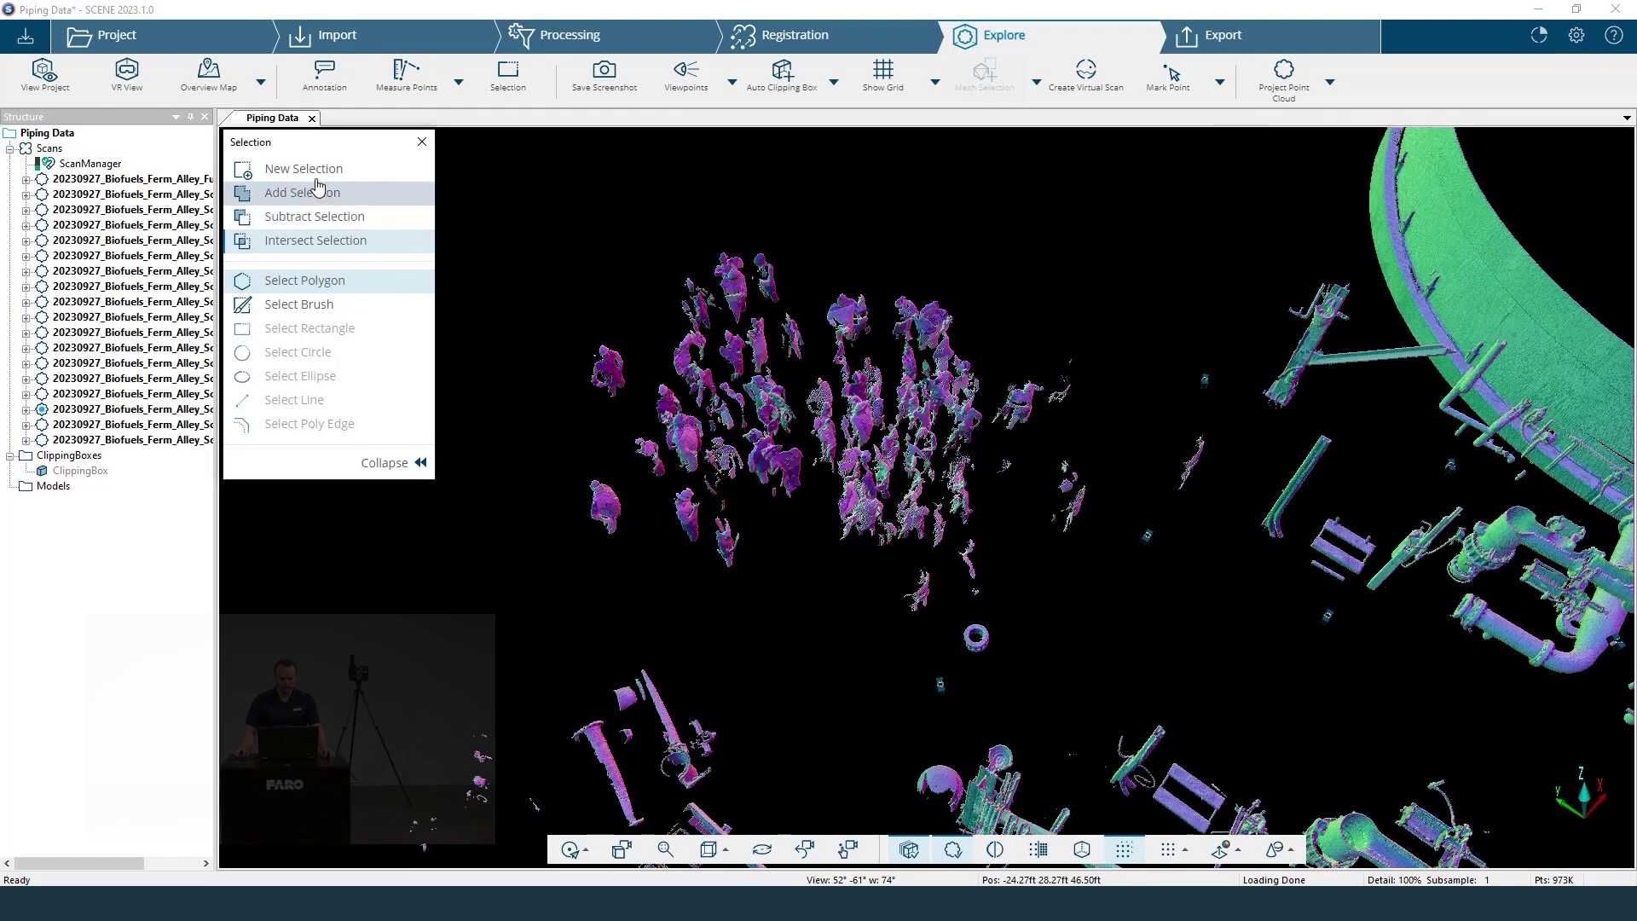
{"action": "left_click", "coordinate": [312, 199]}
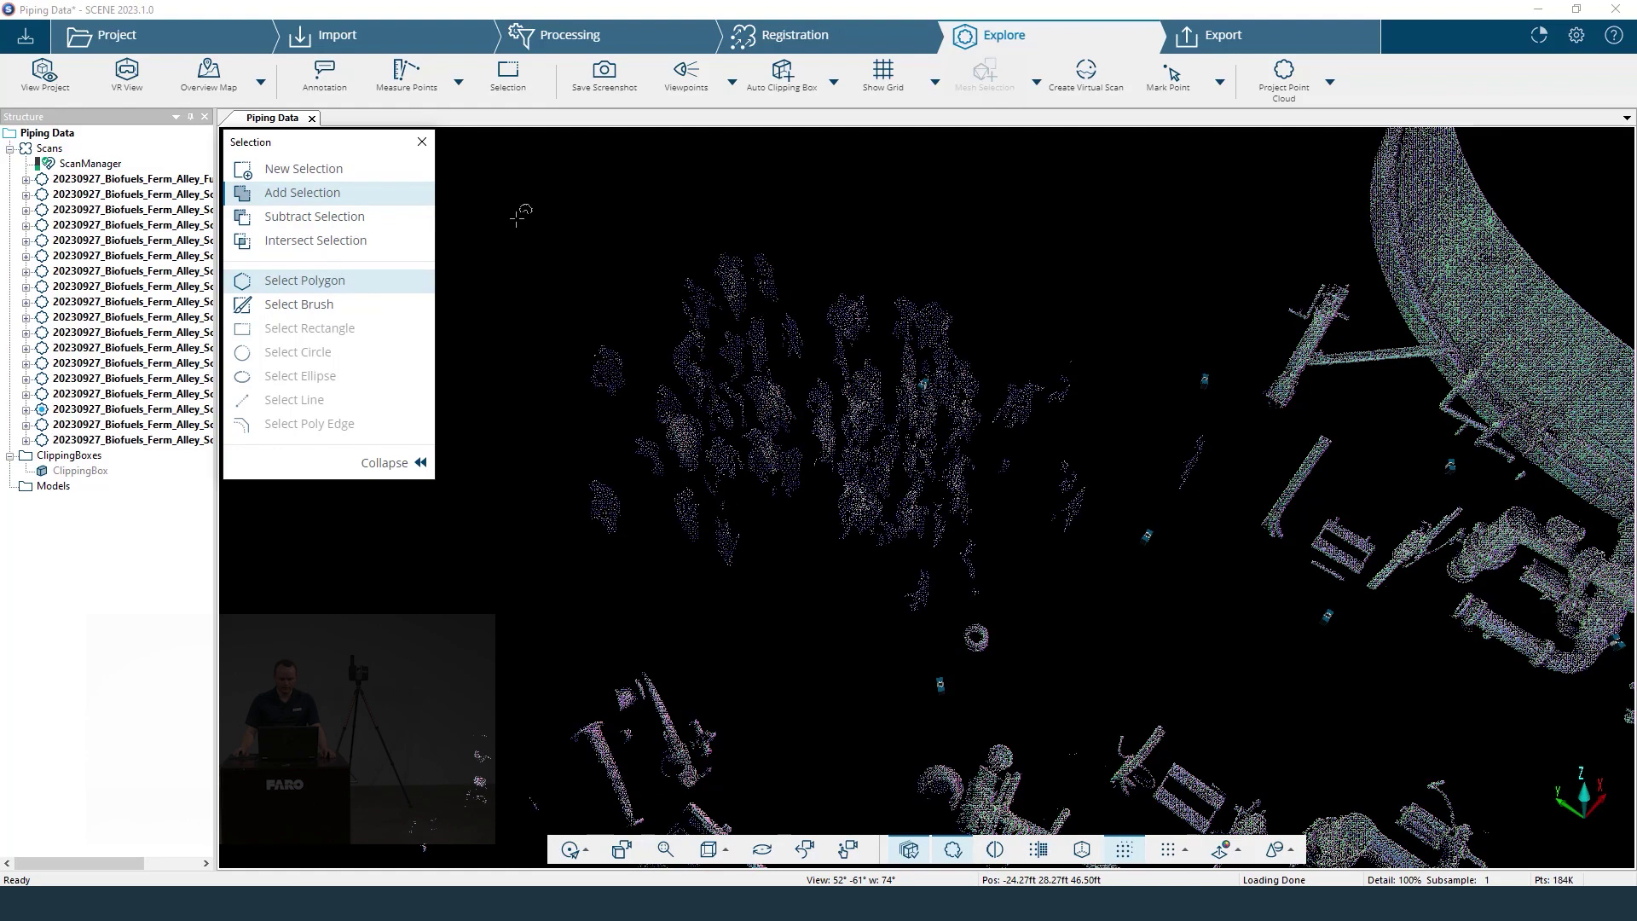
{"action": "left_click", "coordinate": [759, 213]}
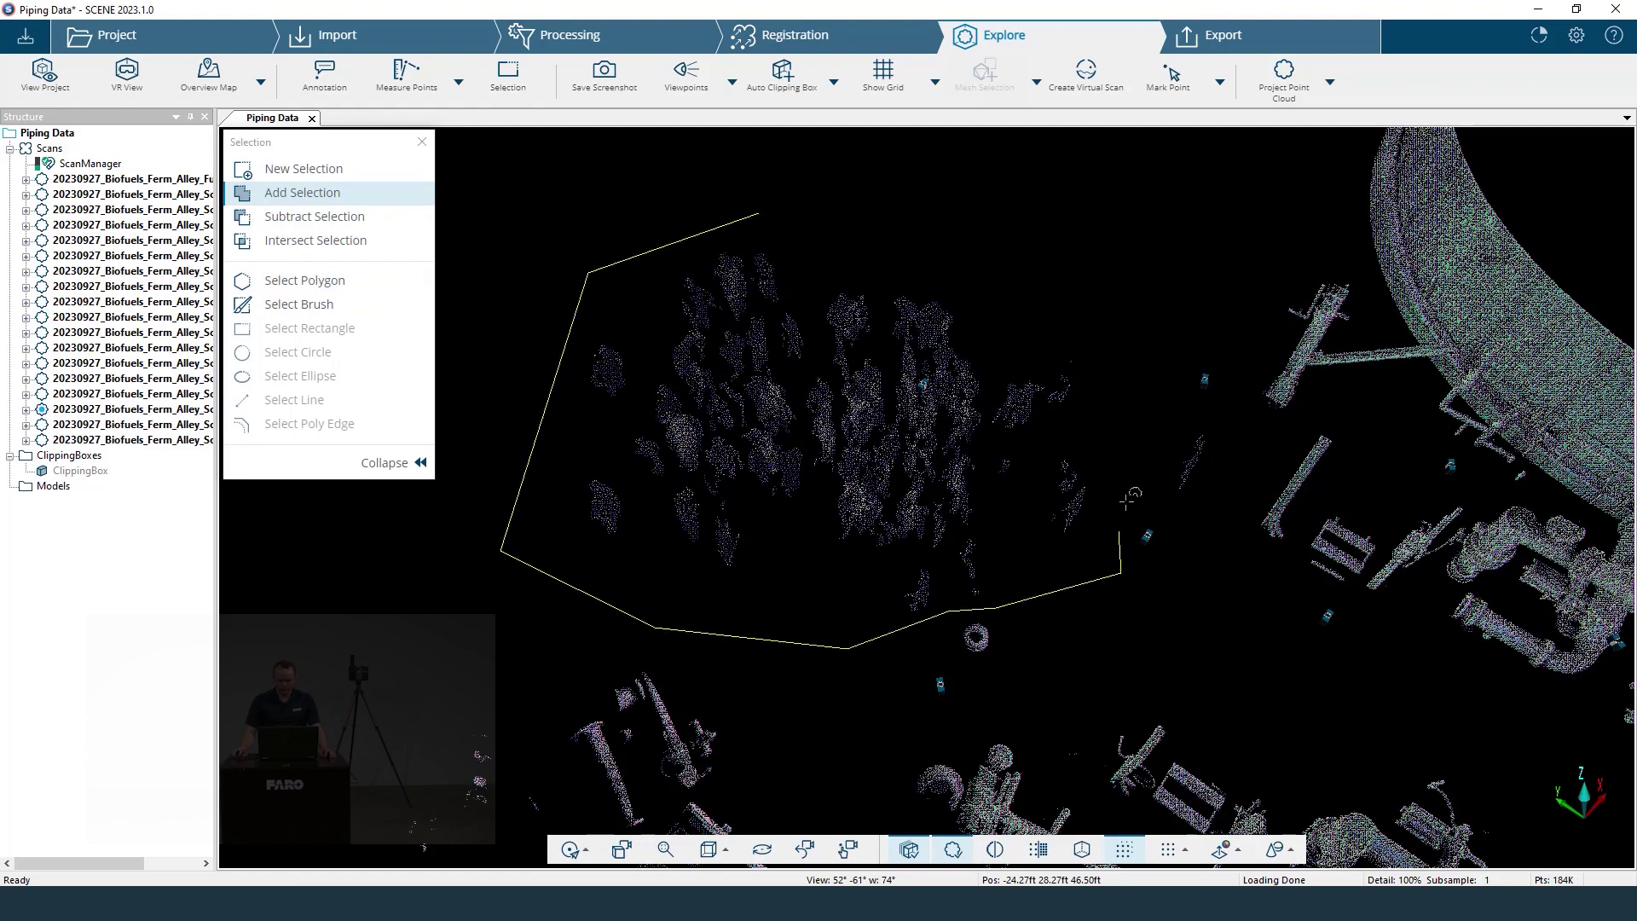
{"action": "double_click", "coordinate": [818, 162]}
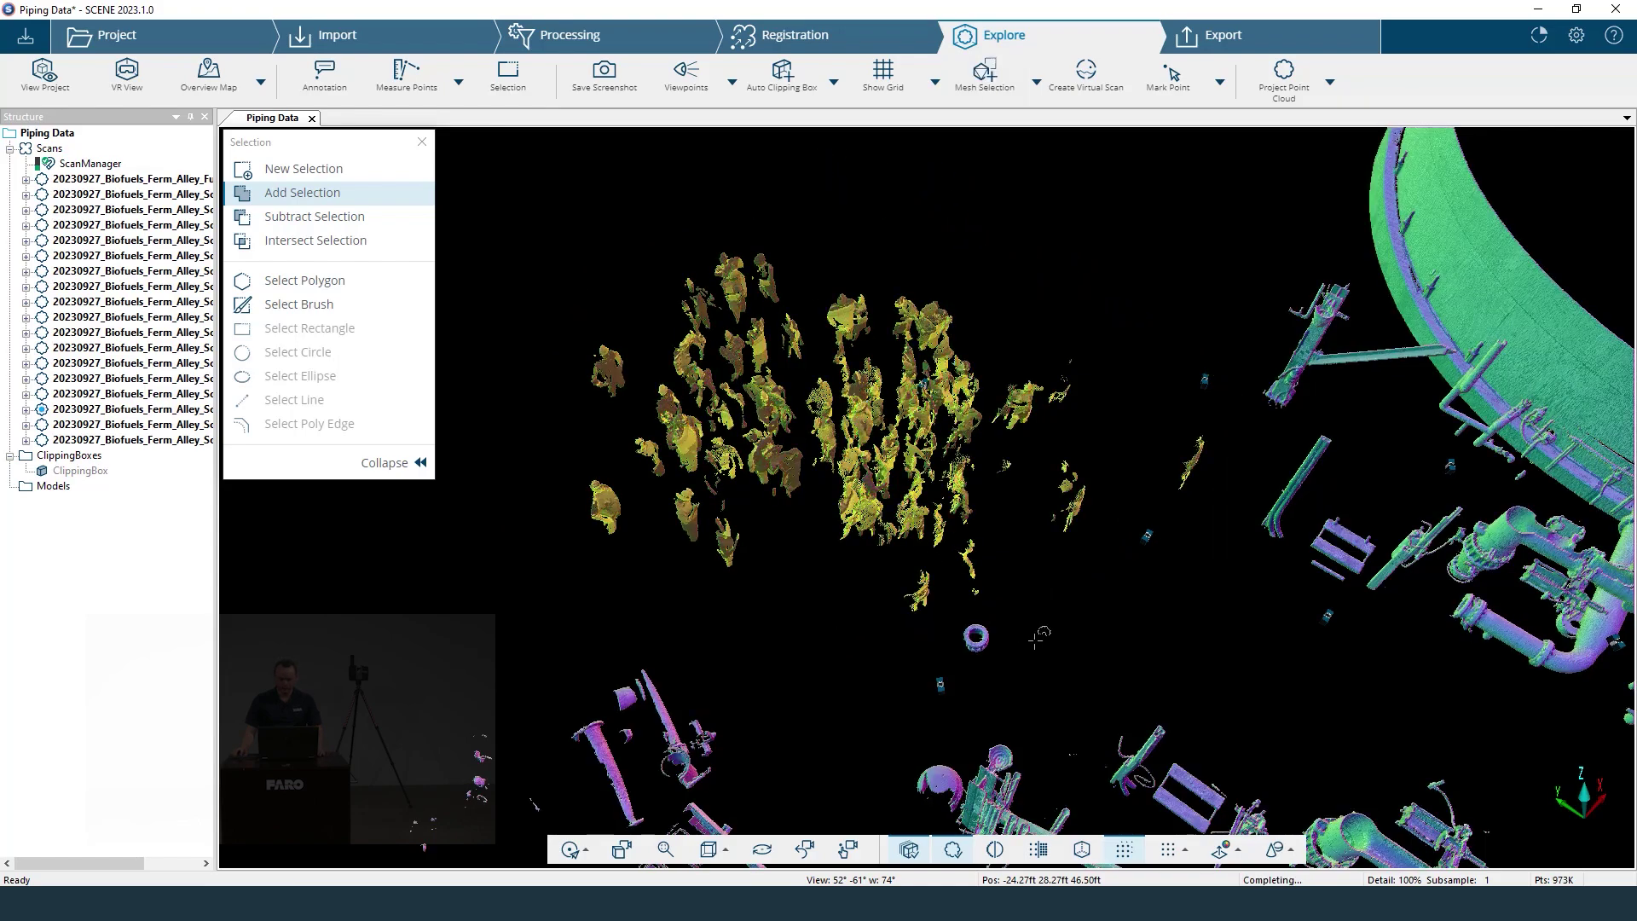
Add a small stray object in the open middle of the alley to the selection with a polygon drawn around it.
{"action": "left_click_drag", "start_coordinate": [1117, 635], "coordinate": [1260, 527]}
{"action": "right_click_drag", "start_coordinate": [1256, 519], "coordinate": [738, 396]}
{"action": "left_click", "coordinate": [778, 397]}
{"action": "left_click", "coordinate": [689, 412]}
{"action": "left_click", "coordinate": [720, 464]}
{"action": "double_click", "coordinate": [823, 416]}
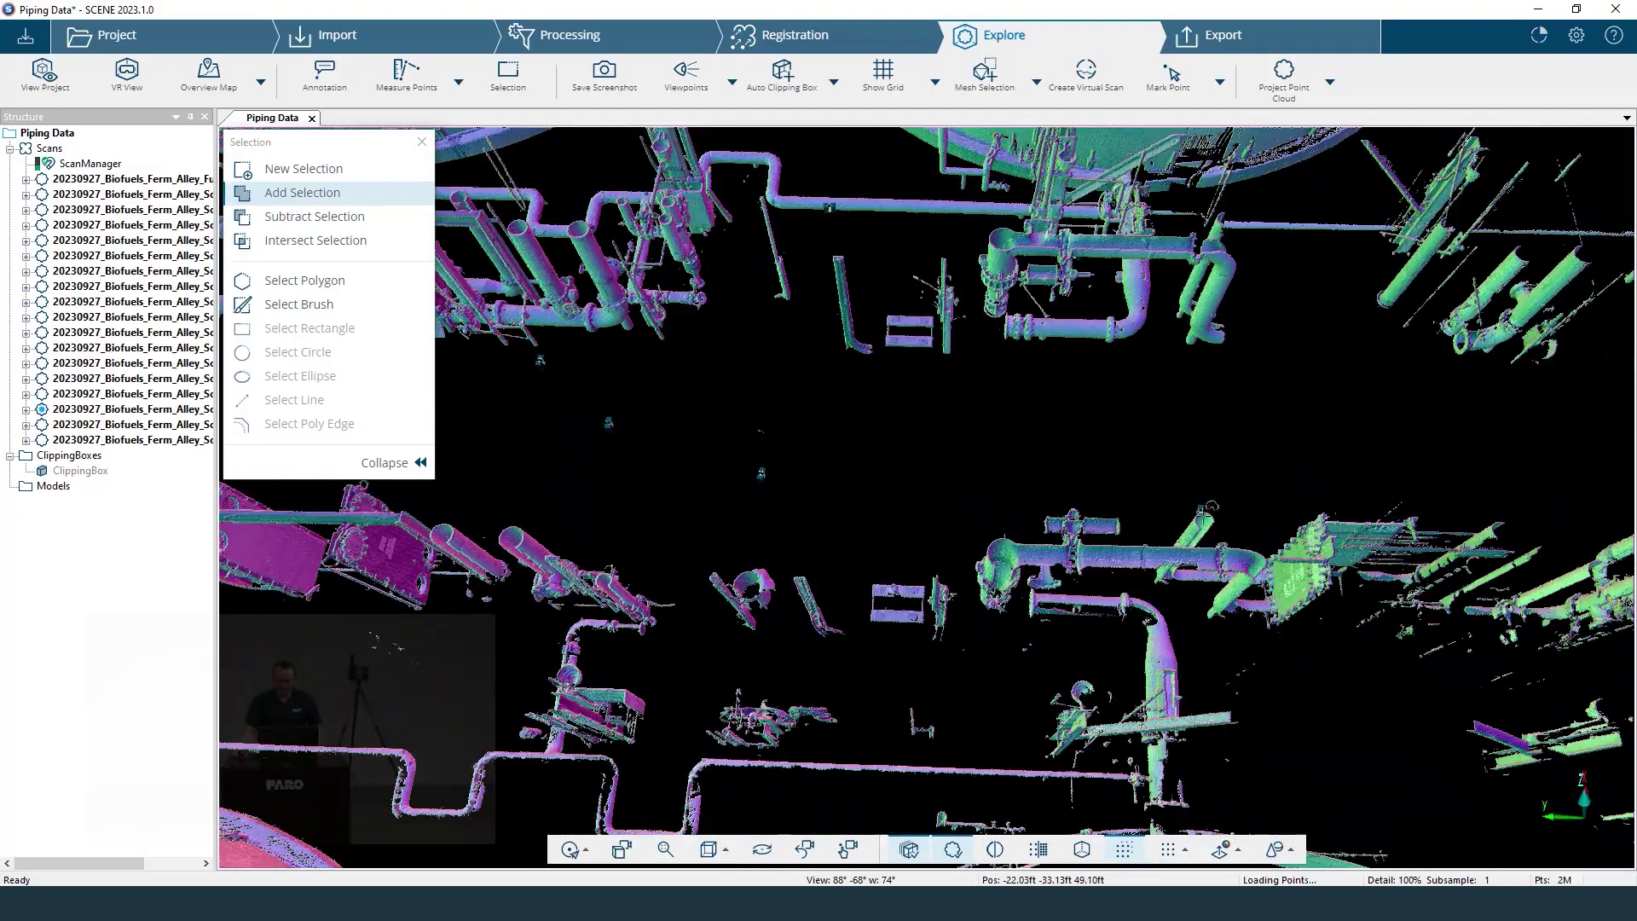
Delete the selected points of the people and stray objects in the piping alley.
{"action": "right_click_drag", "start_coordinate": [1286, 571], "coordinate": [1085, 591]}
{"action": "left_click_drag", "start_coordinate": [1085, 591], "coordinate": [888, 512]}
{"action": "right_click_drag", "start_coordinate": [887, 504], "coordinate": [758, 469]}
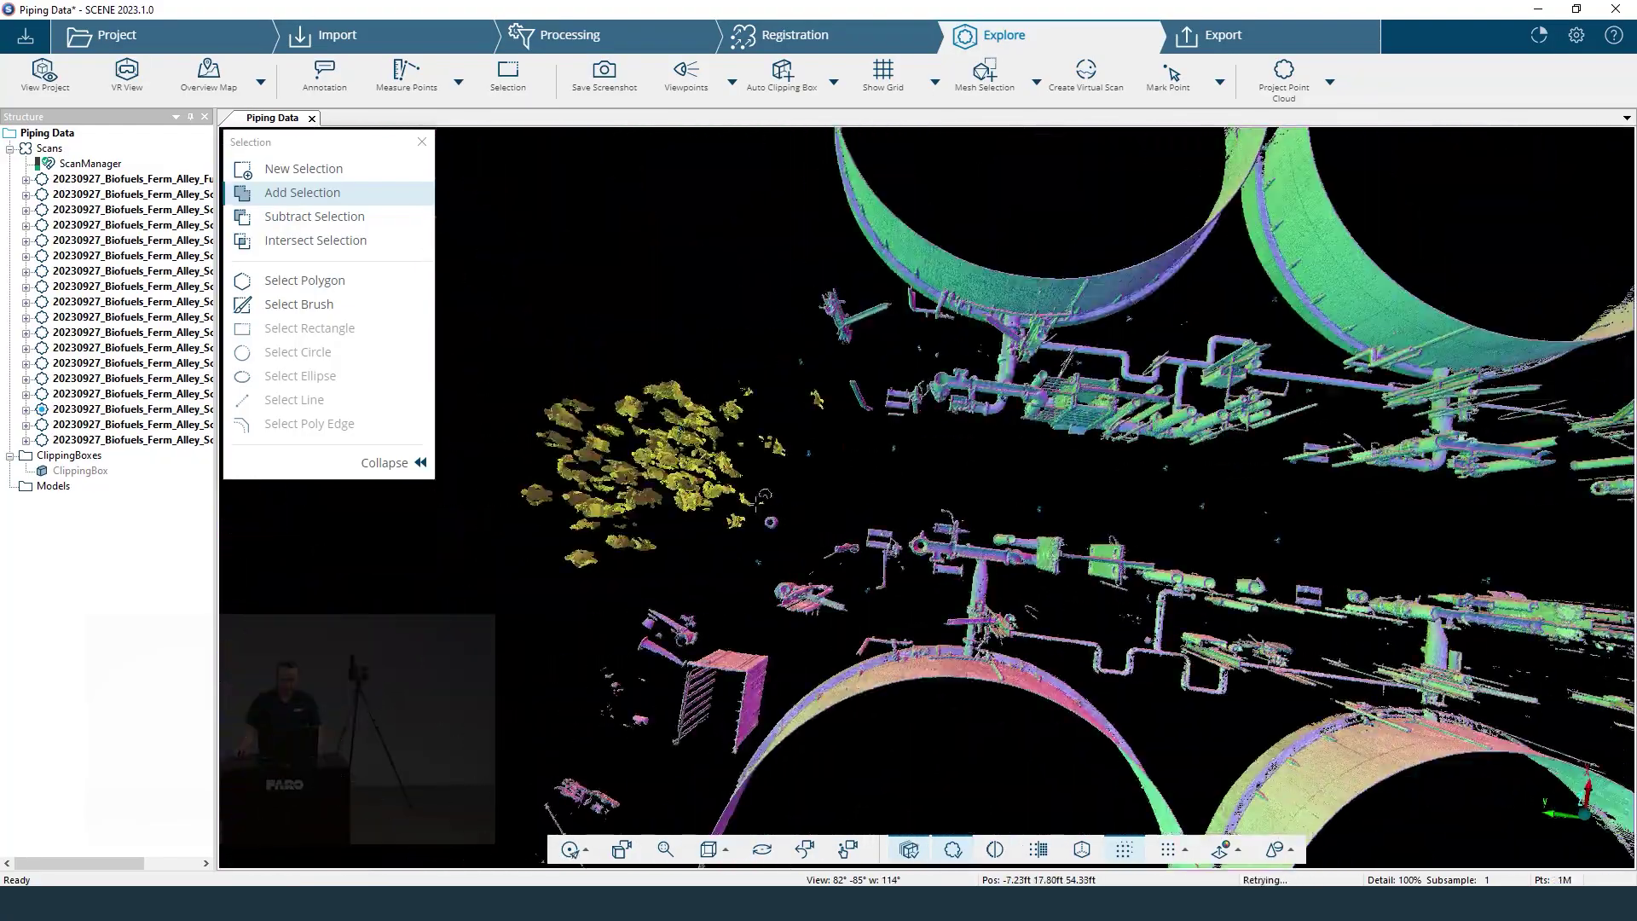
{"action": "right_click", "coordinate": [761, 466]}
{"action": "mouse_move", "coordinate": [760, 466]}
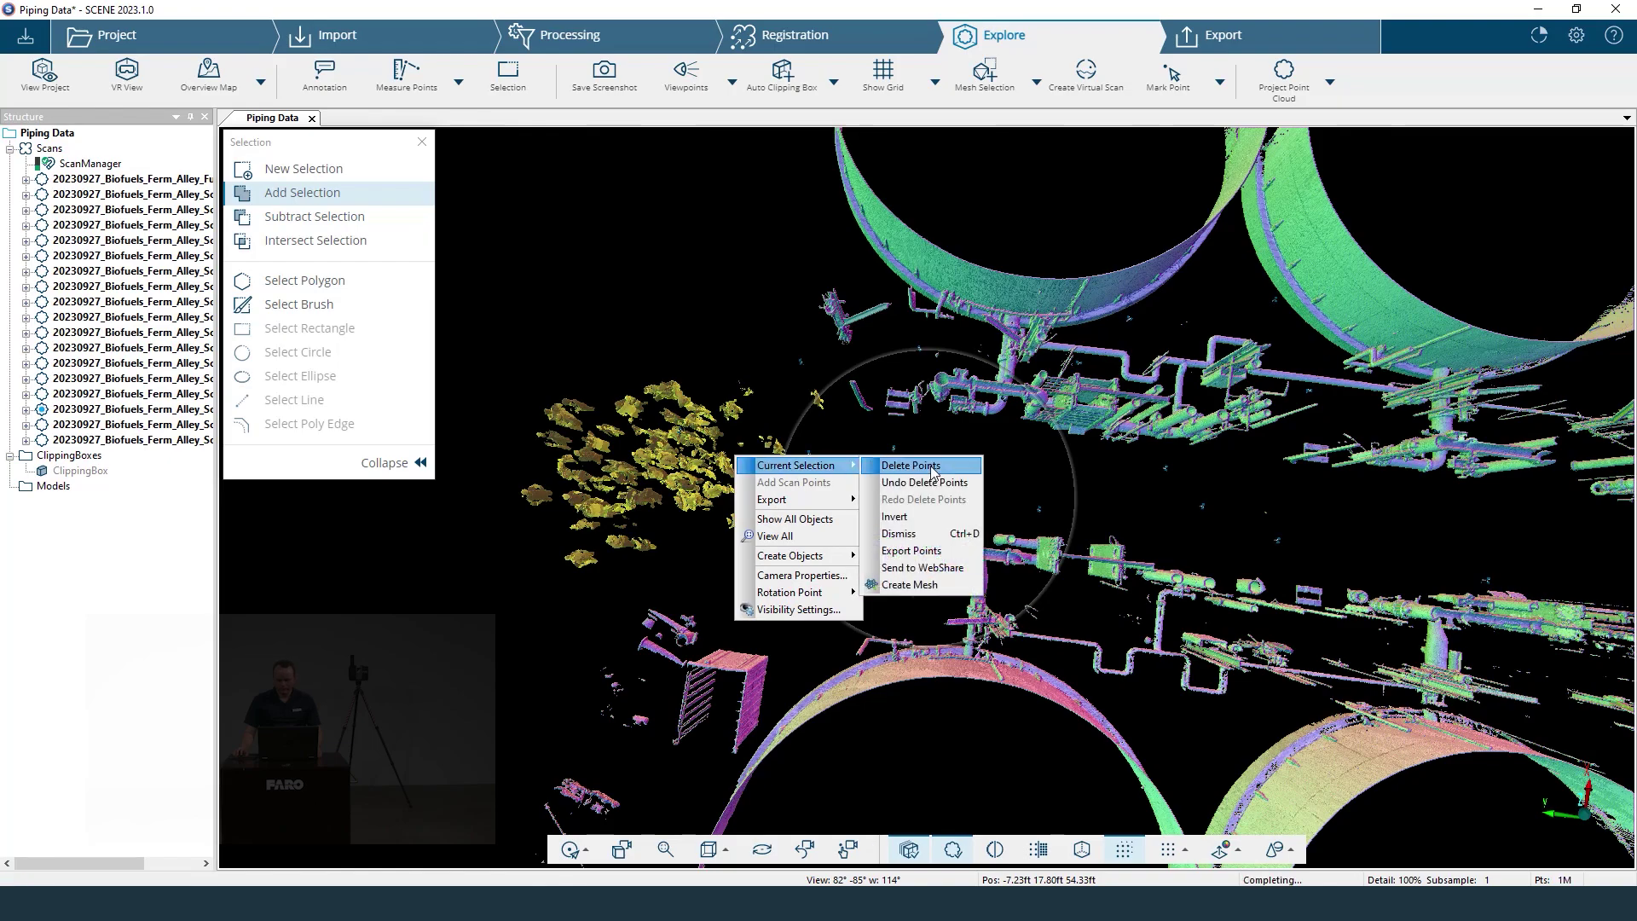
{"action": "left_click", "coordinate": [966, 466]}
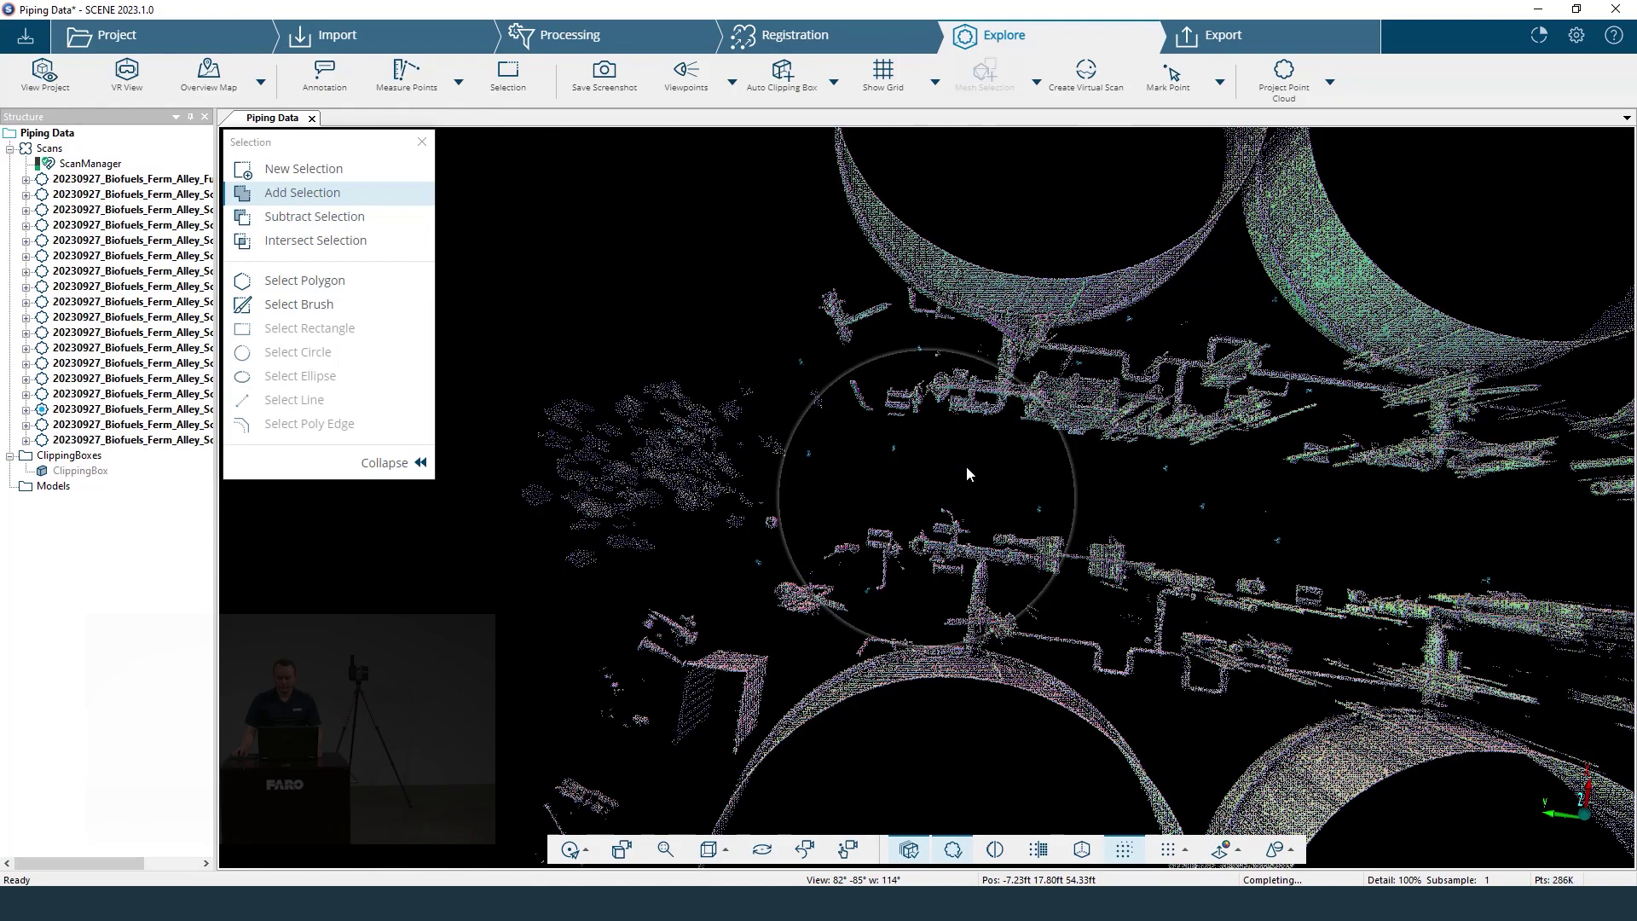
Close the selection tools and delete the clipping box to bring back the full point cloud.
{"action": "left_click_drag", "start_coordinate": [1140, 606], "coordinate": [1254, 526]}
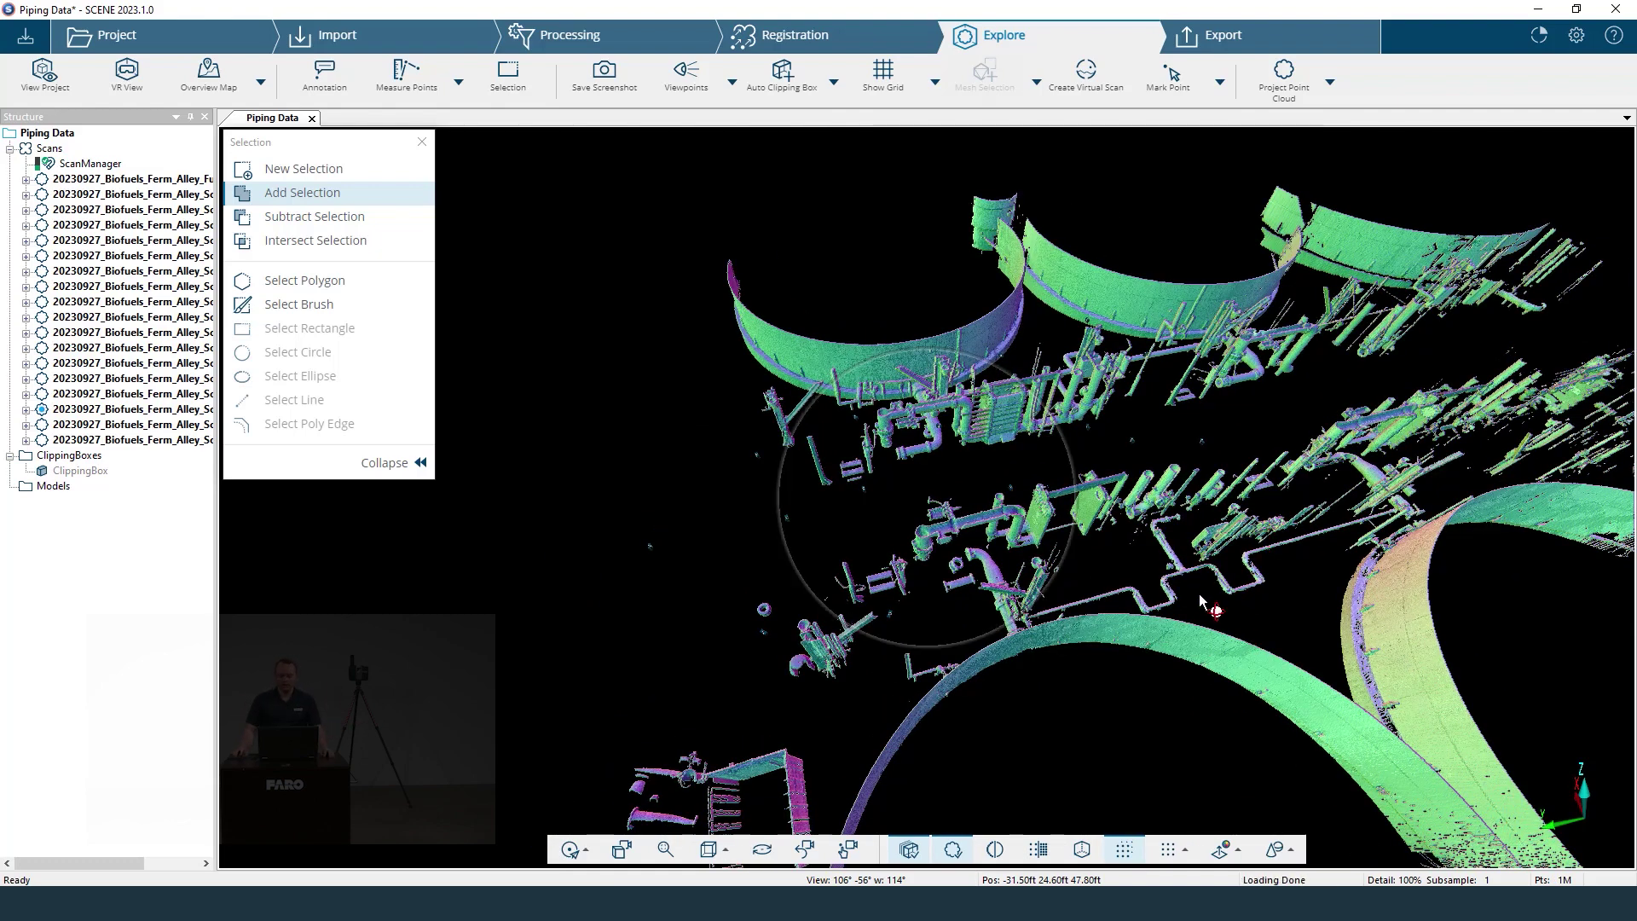
{"action": "left_click_drag", "start_coordinate": [1153, 629], "coordinate": [1404, 611]}
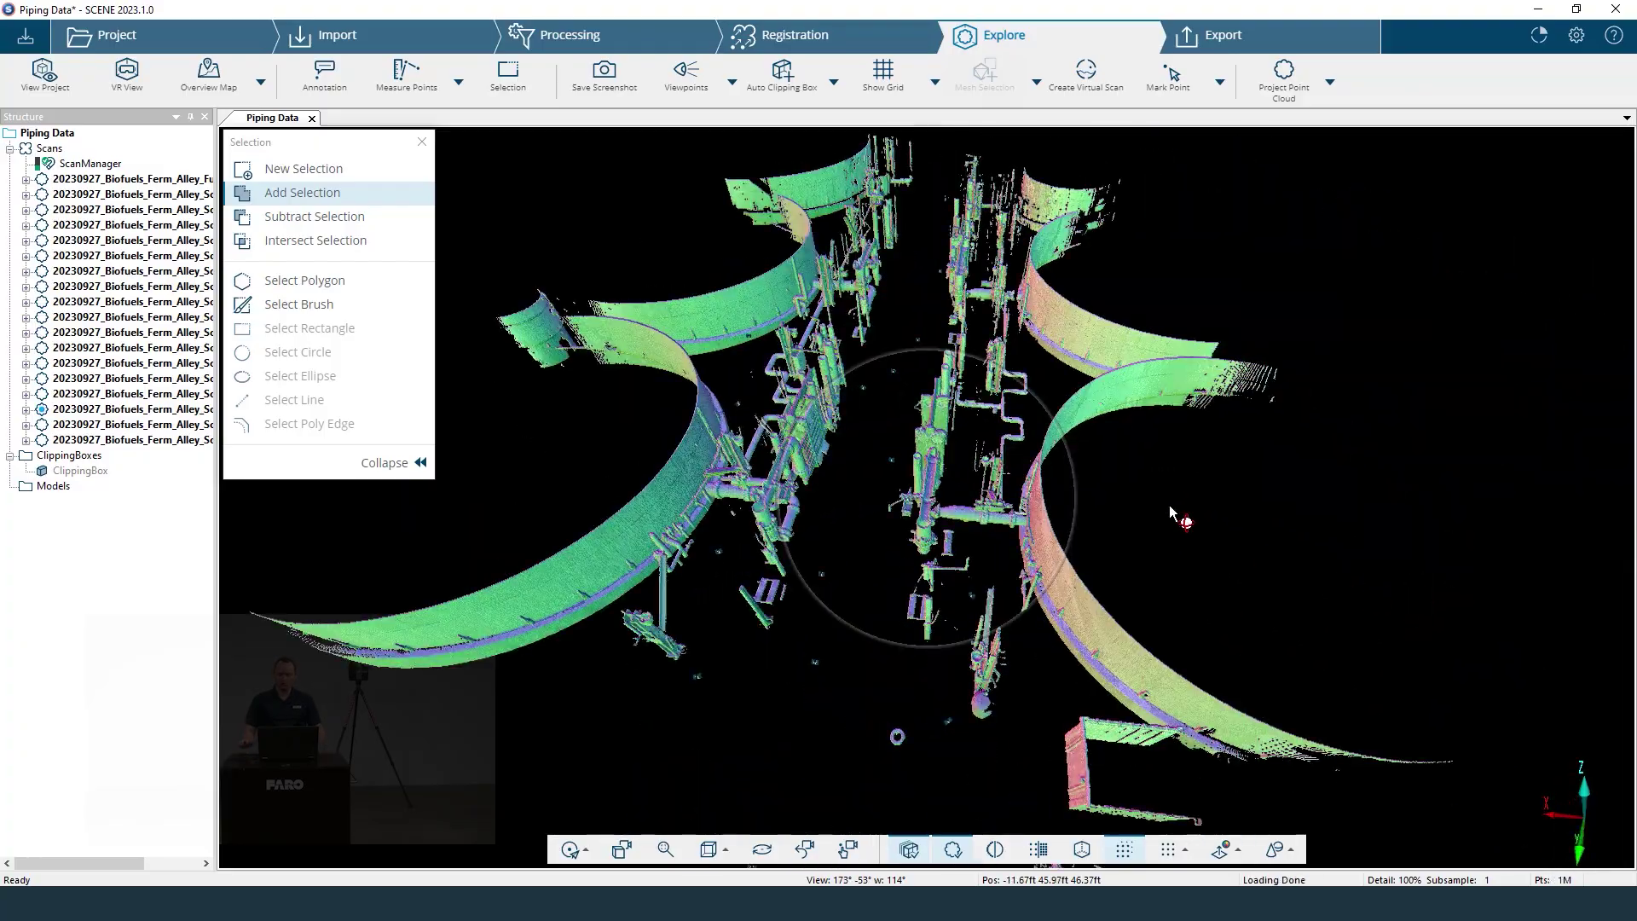
{"action": "left_click_drag", "start_coordinate": [1079, 644], "coordinate": [793, 639]}
{"action": "mouse_move", "coordinate": [1104, 533]}
{"action": "left_mouse_down"}
{"action": "mouse_move", "coordinate": [1124, 490]}
{"action": "mouse_move", "coordinate": [1098, 533]}
{"action": "left_mouse_up"}
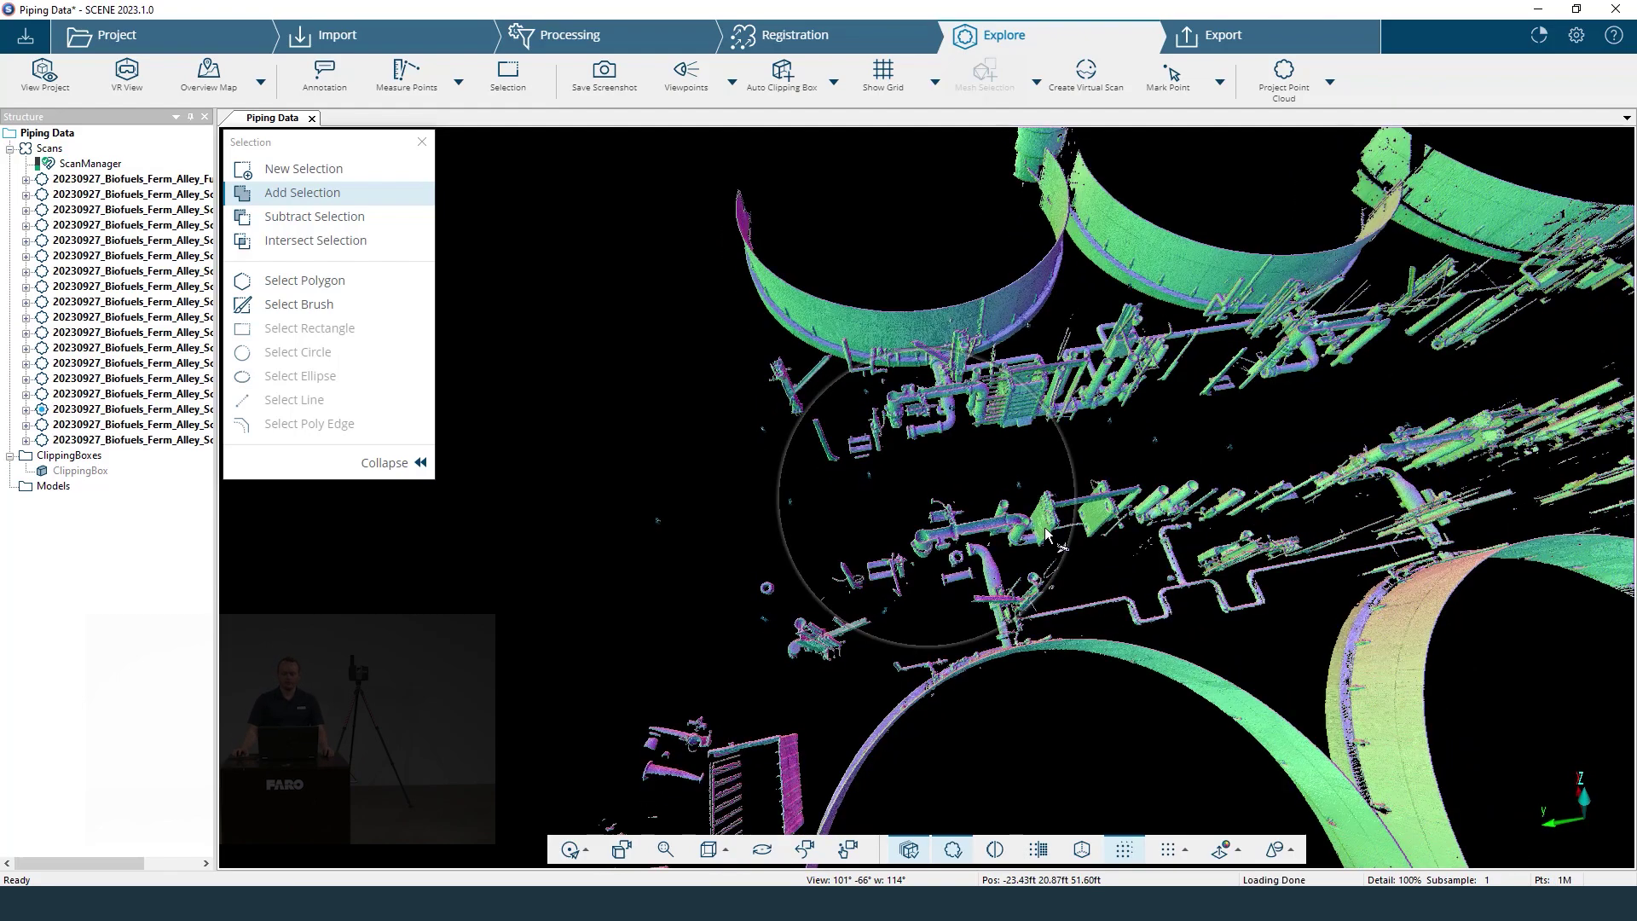
{"action": "left_click", "coordinate": [421, 141]}
{"action": "scroll", "coordinate": [1100, 543], "scroll_direction": "down", "scroll_amount": 2}
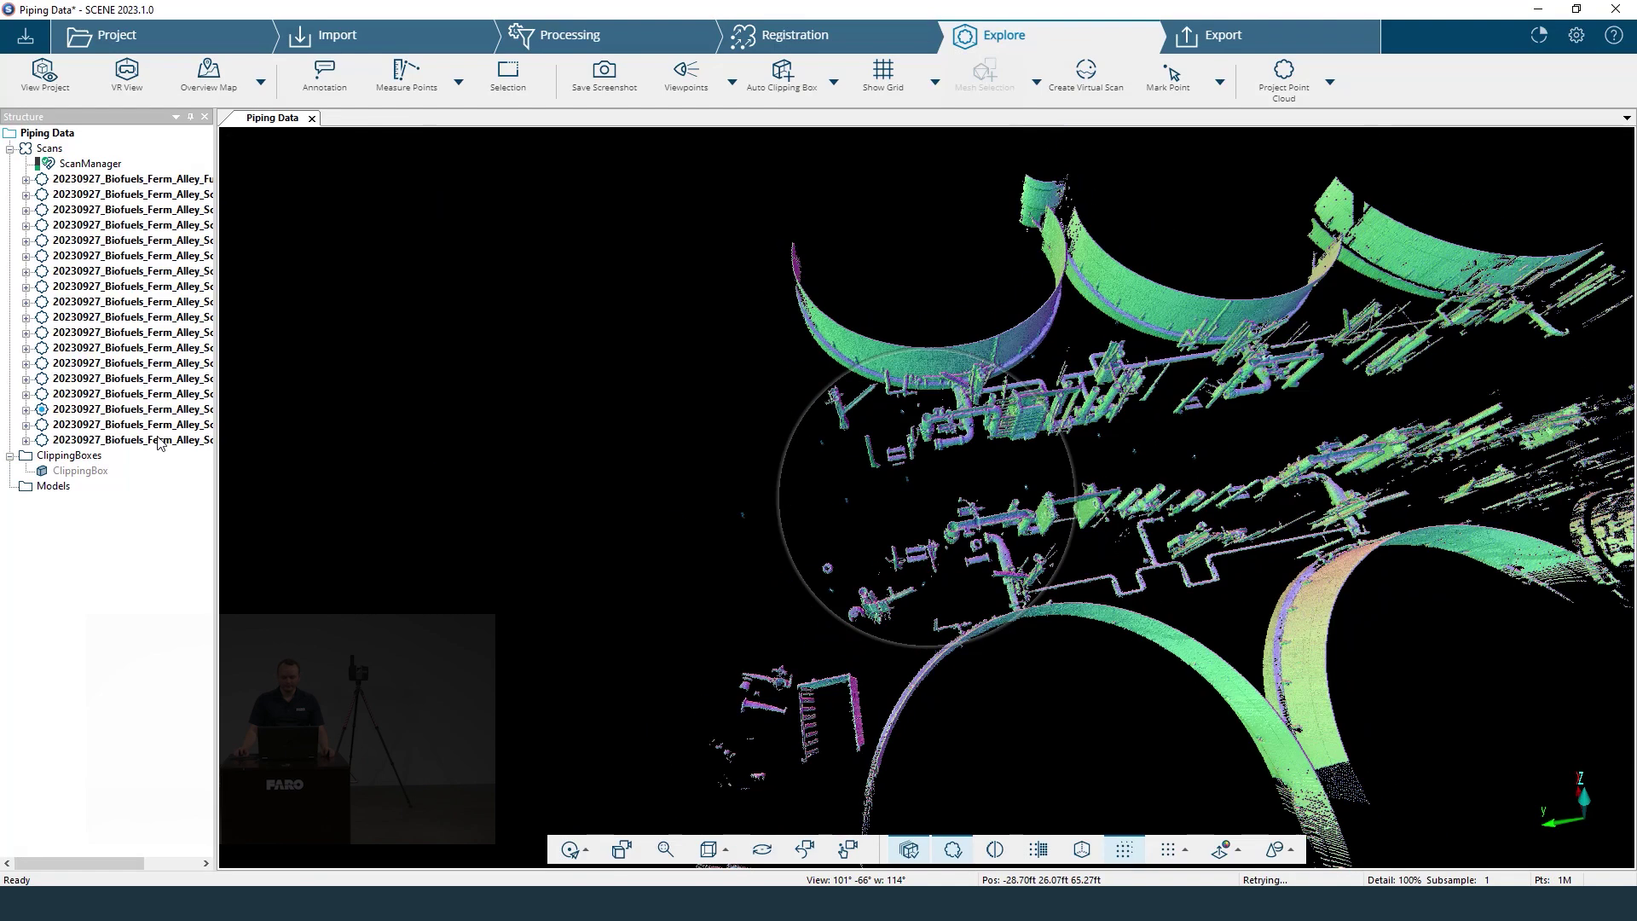
{"action": "left_click", "coordinate": [85, 473]}
{"action": "right_click", "coordinate": [85, 472]}
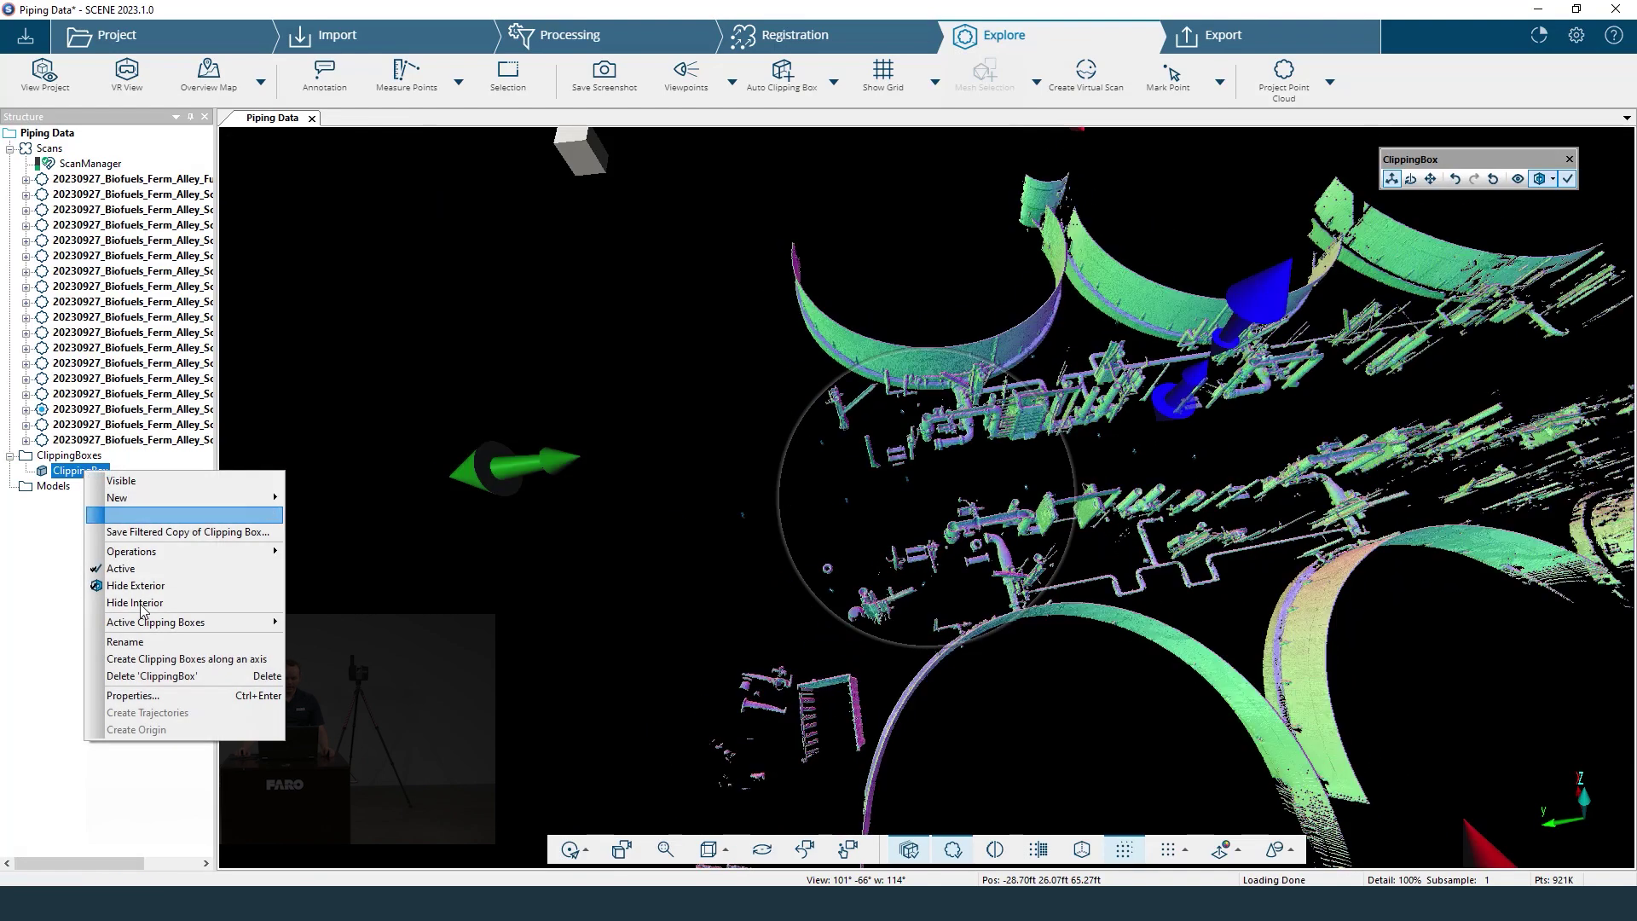
{"action": "left_click", "coordinate": [162, 672]}
{"action": "left_click", "coordinate": [878, 512]}
Switch the point cloud display from normal coloring back to the real scan colors.
{"action": "left_click_drag", "start_coordinate": [883, 515], "coordinate": [1296, 674]}
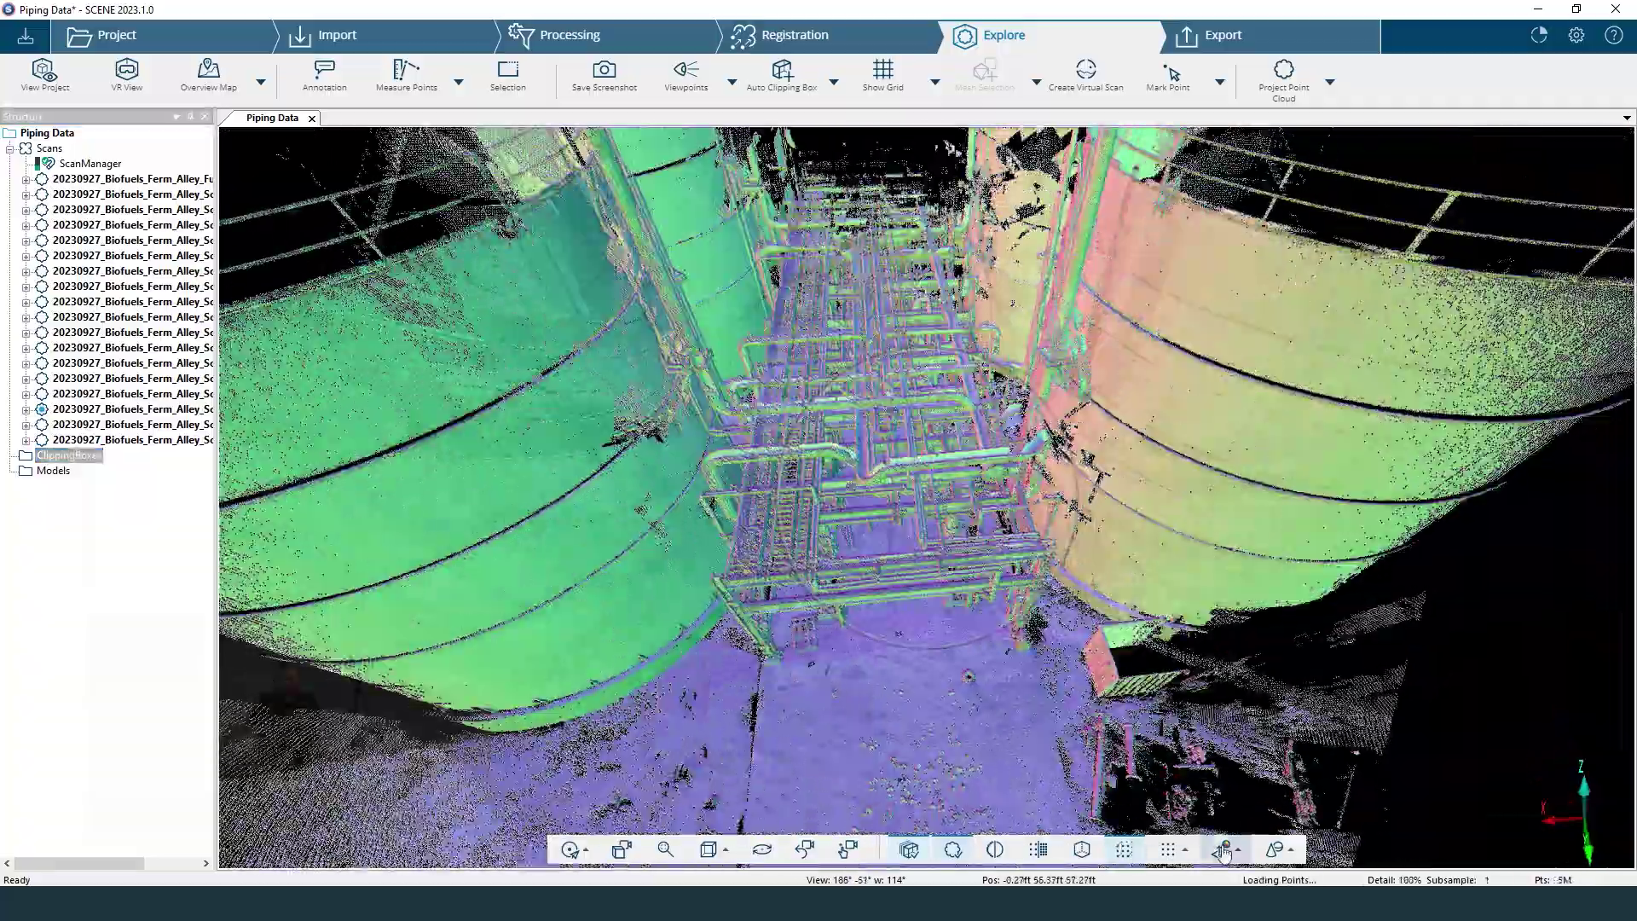
{"action": "left_click", "coordinate": [1237, 850]}
{"action": "left_click", "coordinate": [1262, 814]}
{"action": "left_click_drag", "start_coordinate": [1262, 815], "coordinate": [799, 356]}
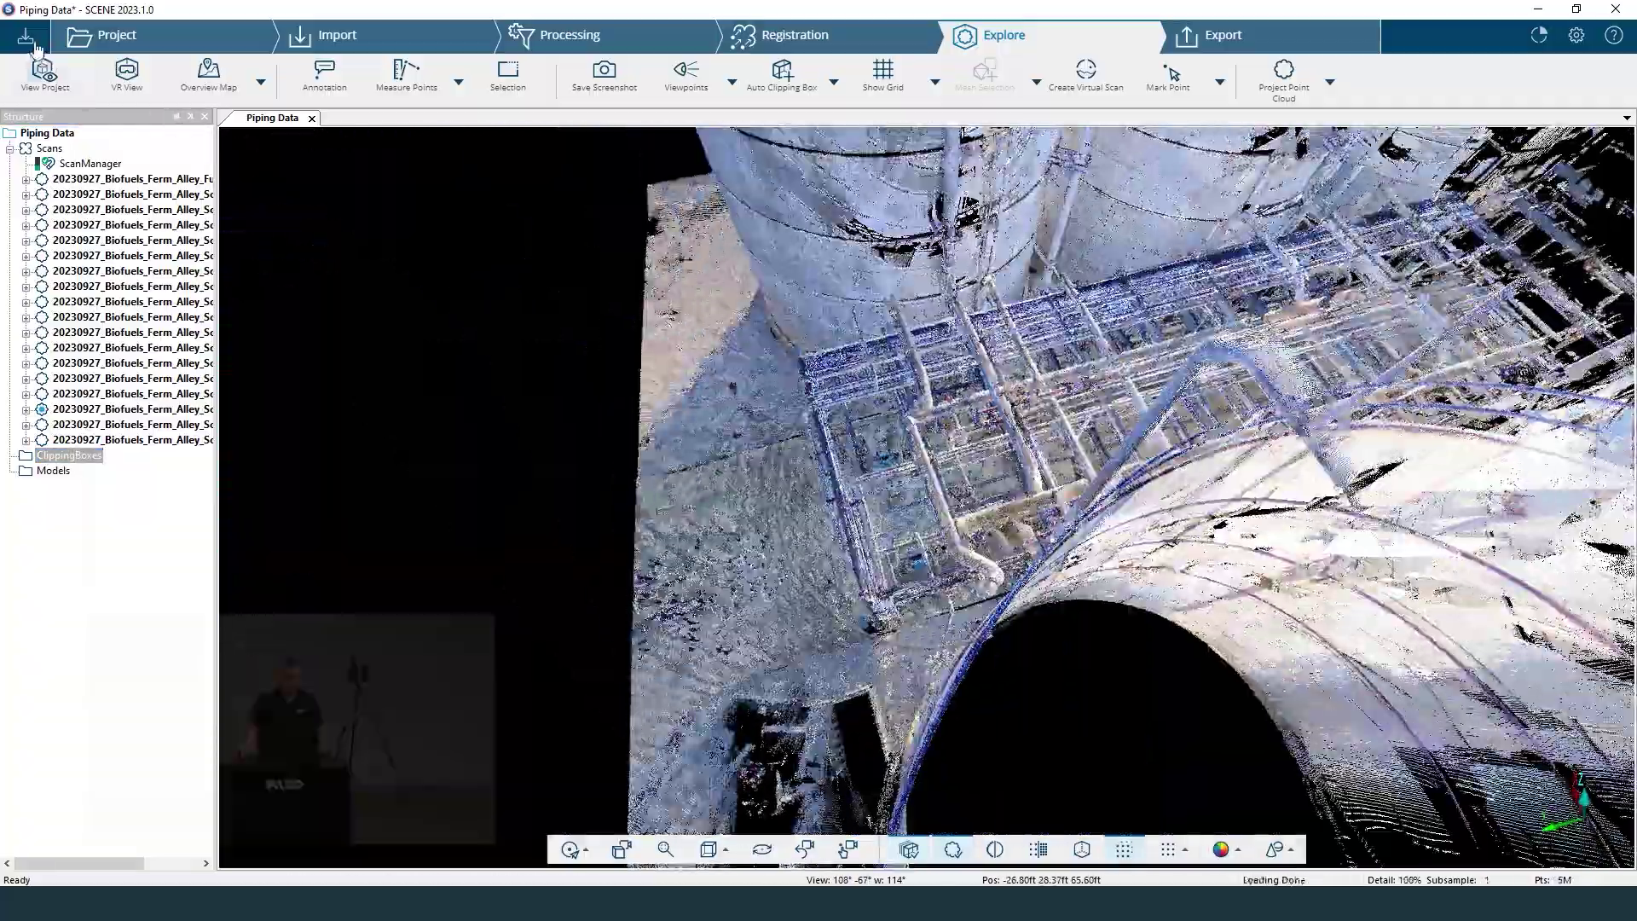
Save the cleaned project data and widen the project structure tree to fit the full scan names.
{"action": "key", "text": "ctrl+s"}
{"action": "left_click", "coordinate": [795, 413]}
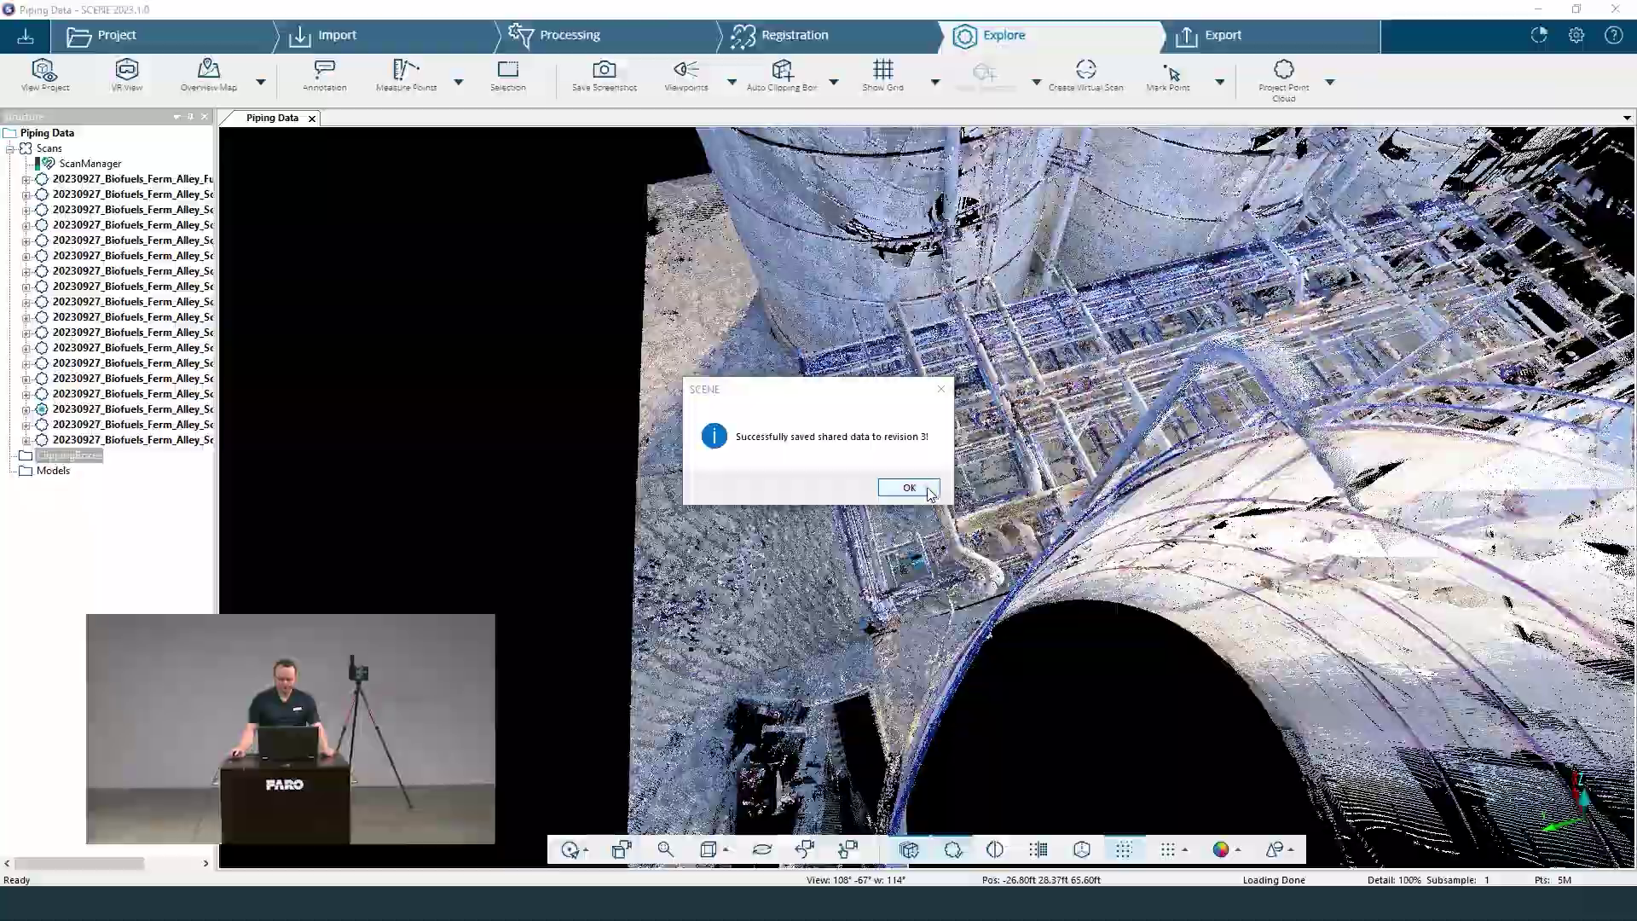
{"action": "left_click", "coordinate": [925, 484]}
{"action": "left_click_drag", "start_coordinate": [735, 632], "coordinate": [845, 564]}
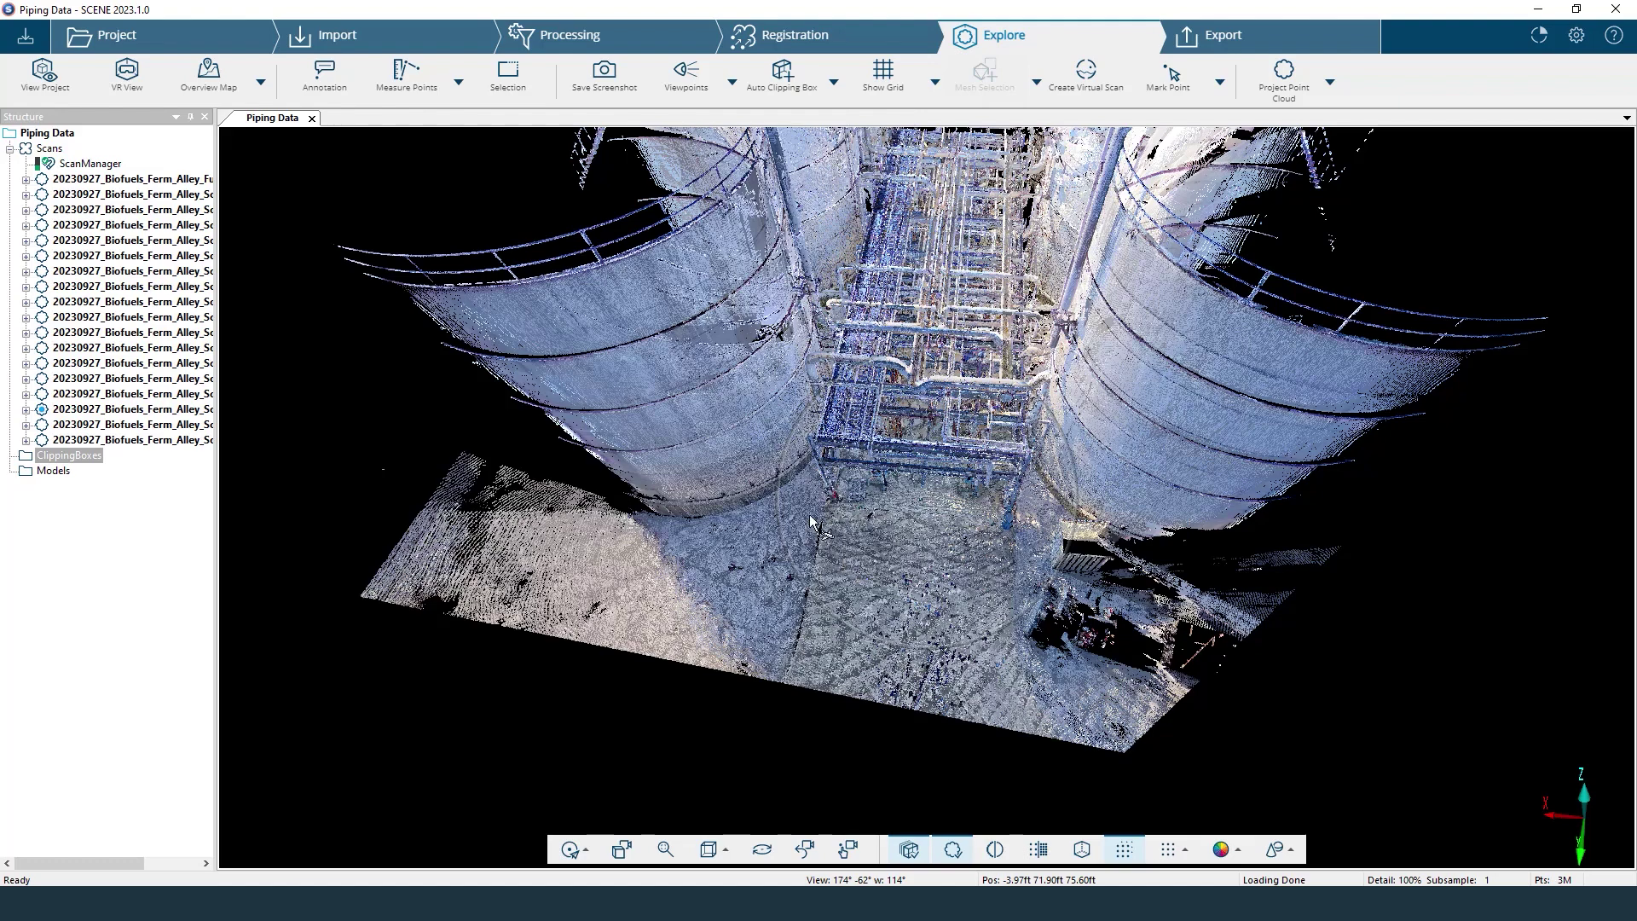
{"action": "left_click_drag", "start_coordinate": [219, 227], "coordinate": [263, 227]}
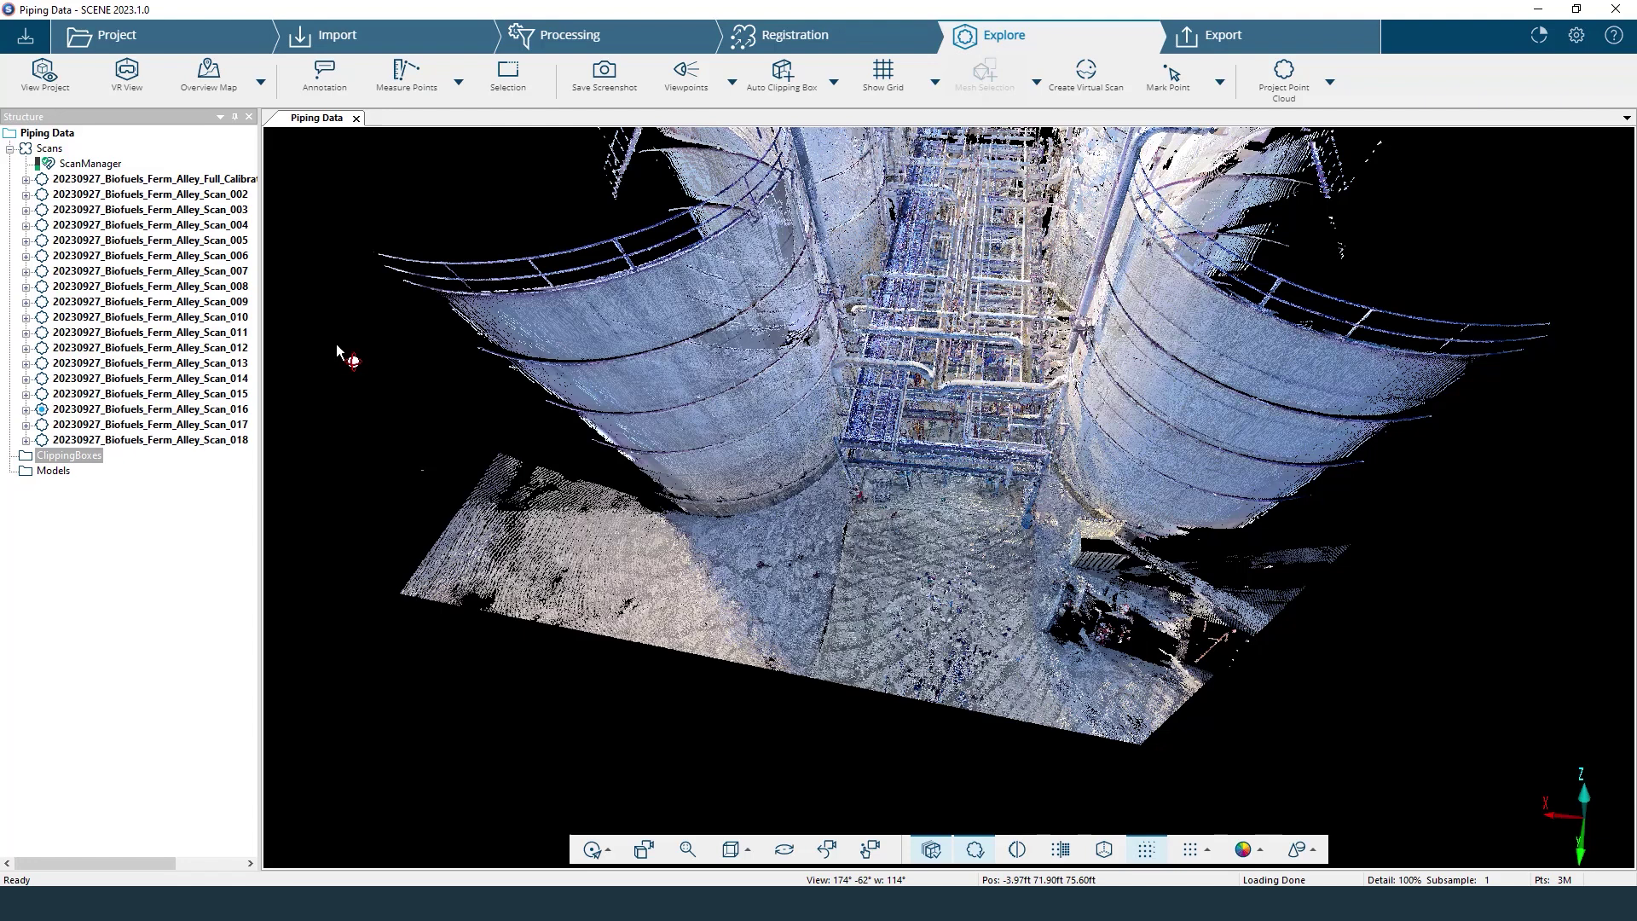
Create a project point cloud from the scans with Homogenize Point Density turned on.
{"action": "left_click", "coordinate": [1317, 92]}
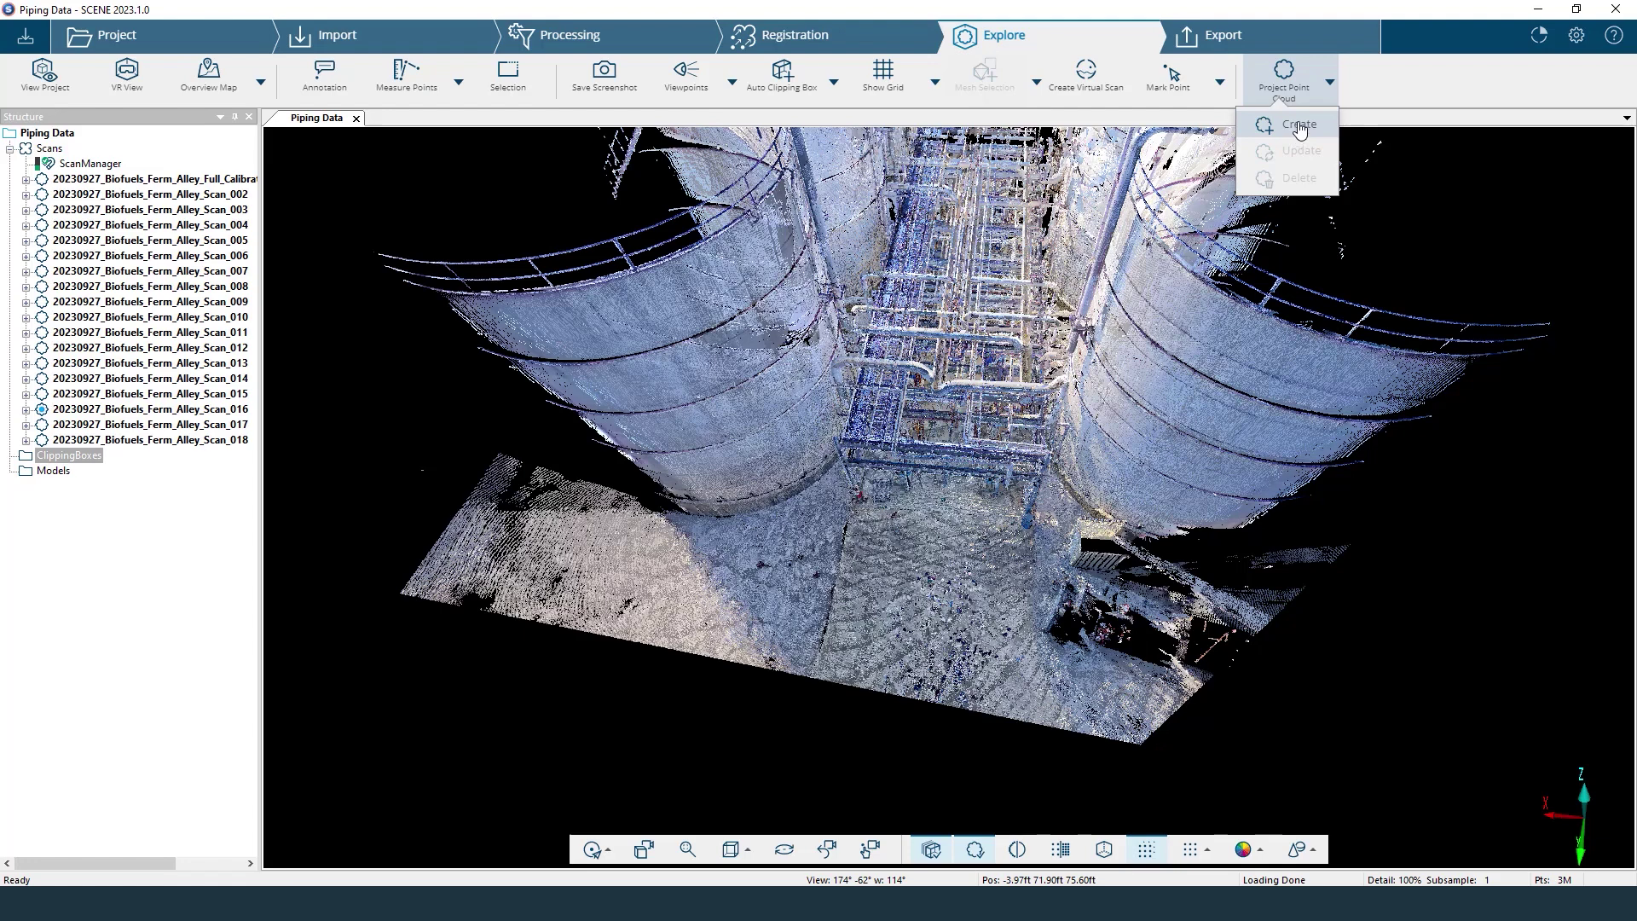
{"action": "left_click", "coordinate": [1301, 130]}
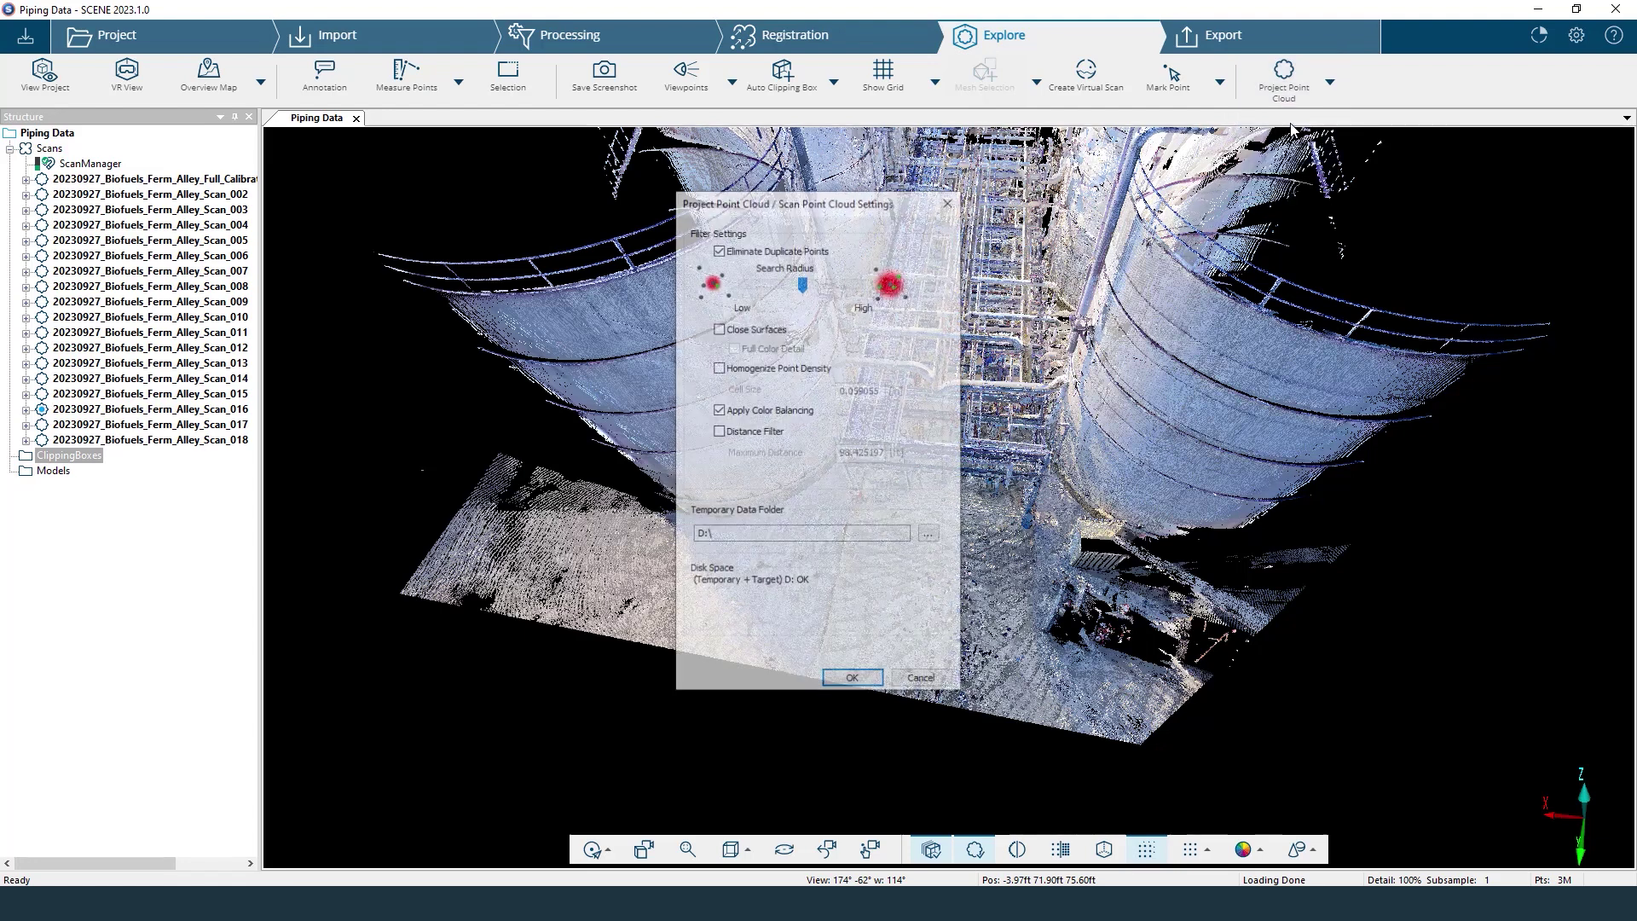
{"action": "left_click_drag", "start_coordinate": [904, 196], "coordinate": [1326, 229]}
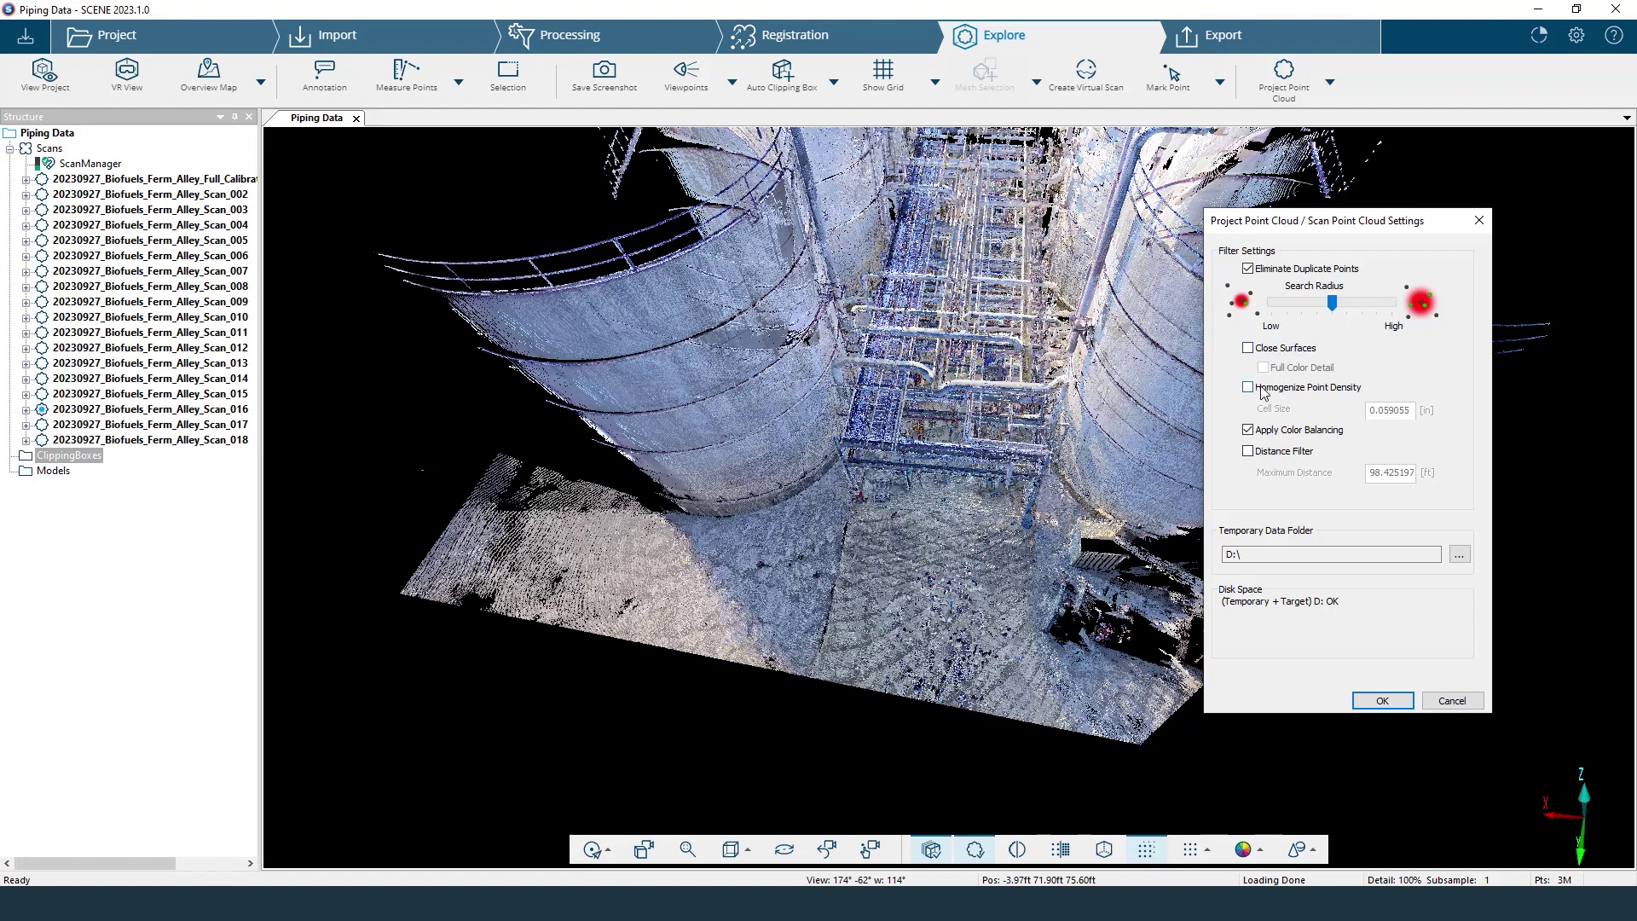
{"action": "left_click", "coordinate": [1336, 392]}
{"action": "left_click", "coordinate": [1382, 700]}
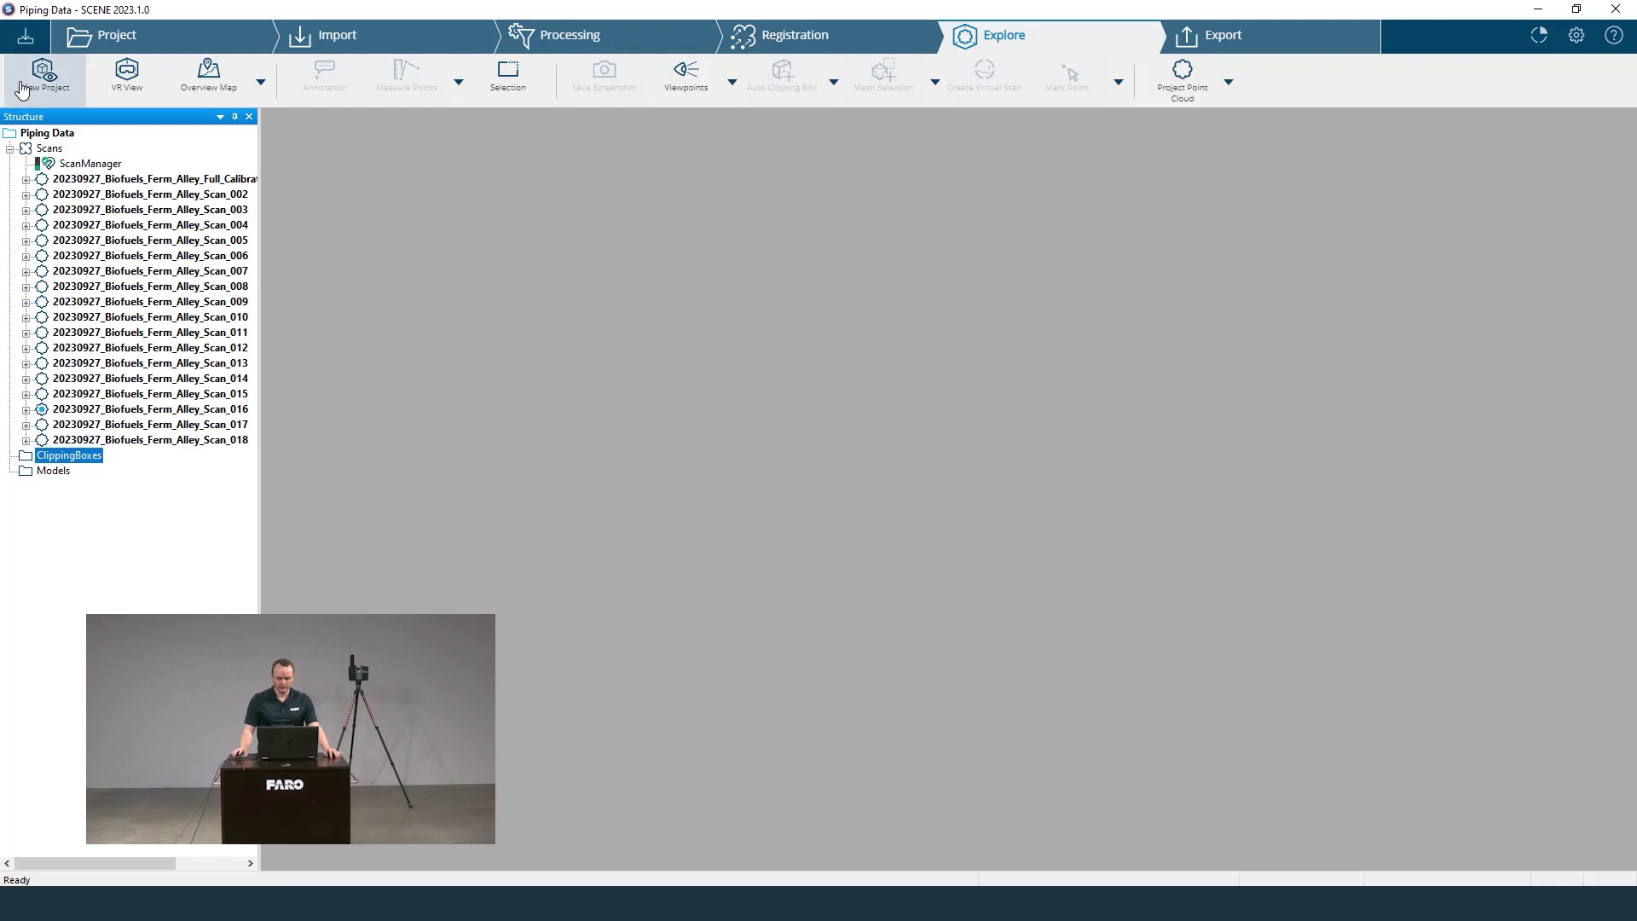
Open the whole project in 3D and examine the tanks and the piping alley from above and from inside.
{"action": "left_click", "coordinate": [26, 86]}
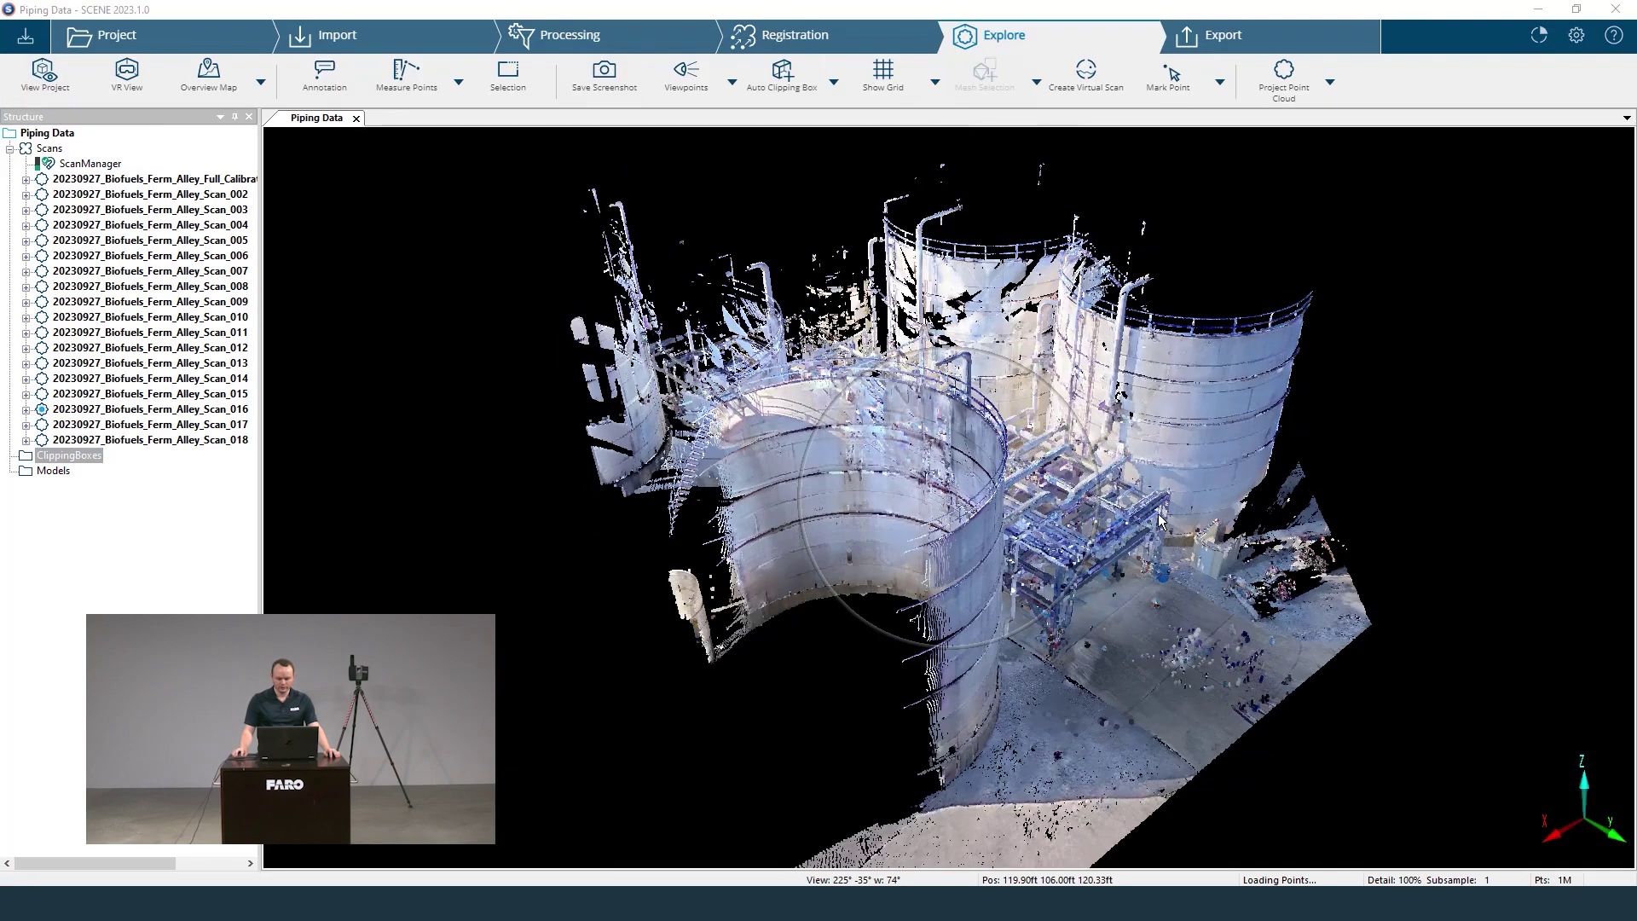
{"action": "left_click_drag", "start_coordinate": [1251, 570], "coordinate": [1075, 603]}
{"action": "left_click_drag", "start_coordinate": [991, 540], "coordinate": [747, 590]}
{"action": "left_click_drag", "start_coordinate": [933, 542], "coordinate": [1074, 570]}
{"action": "double_click", "coordinate": [1073, 562]}
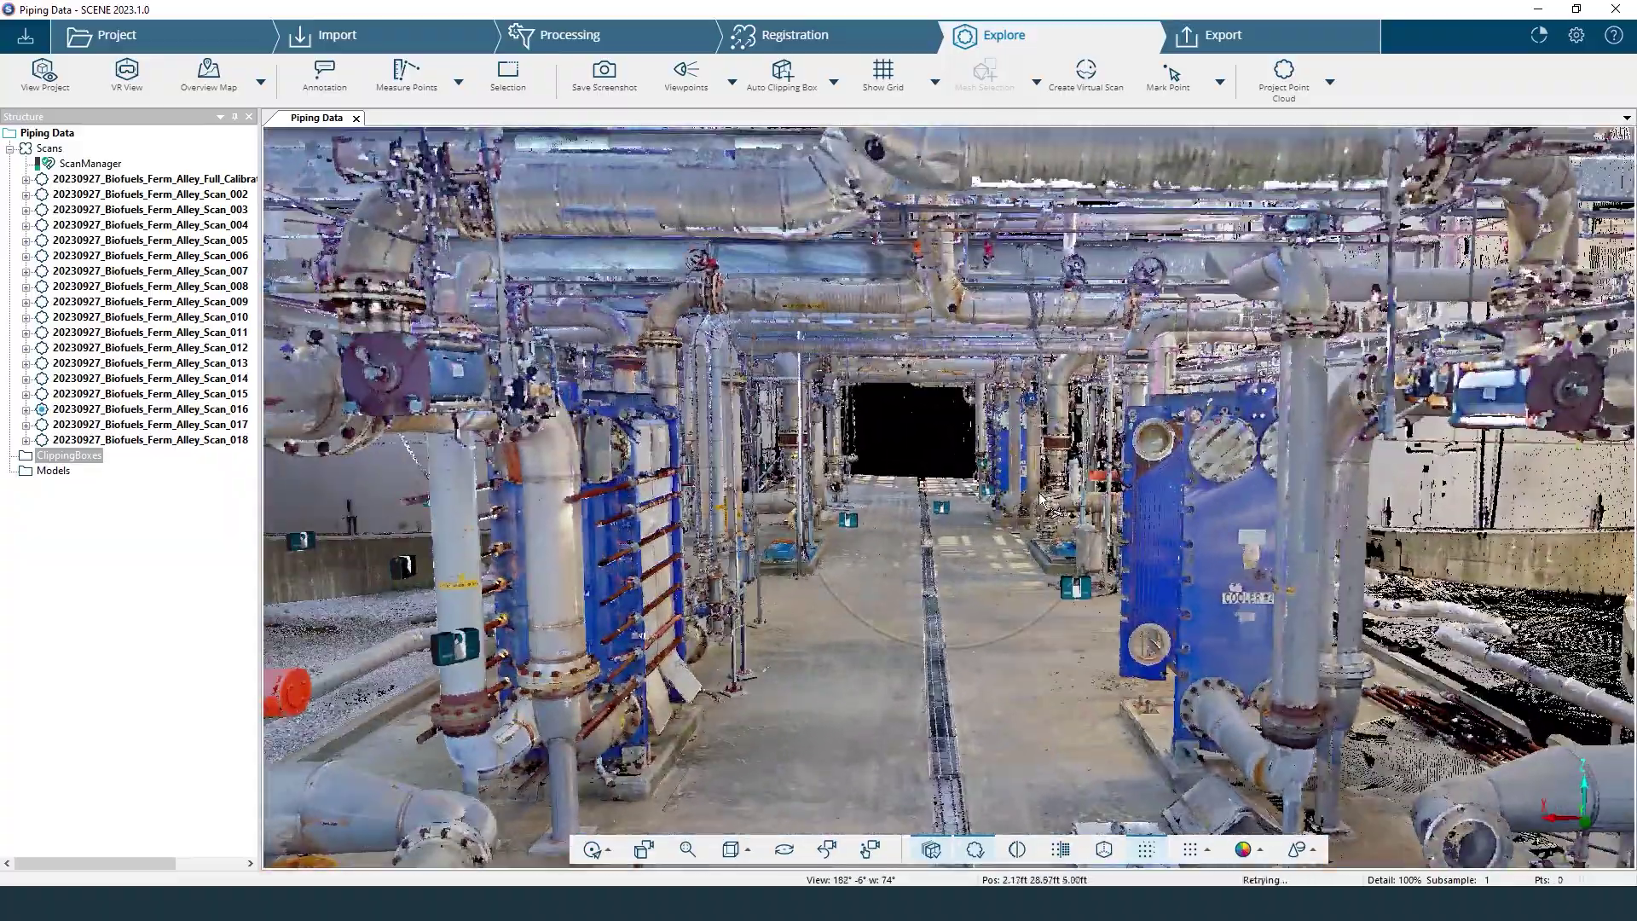
{"action": "left_click_drag", "start_coordinate": [956, 463], "coordinate": [1018, 558]}
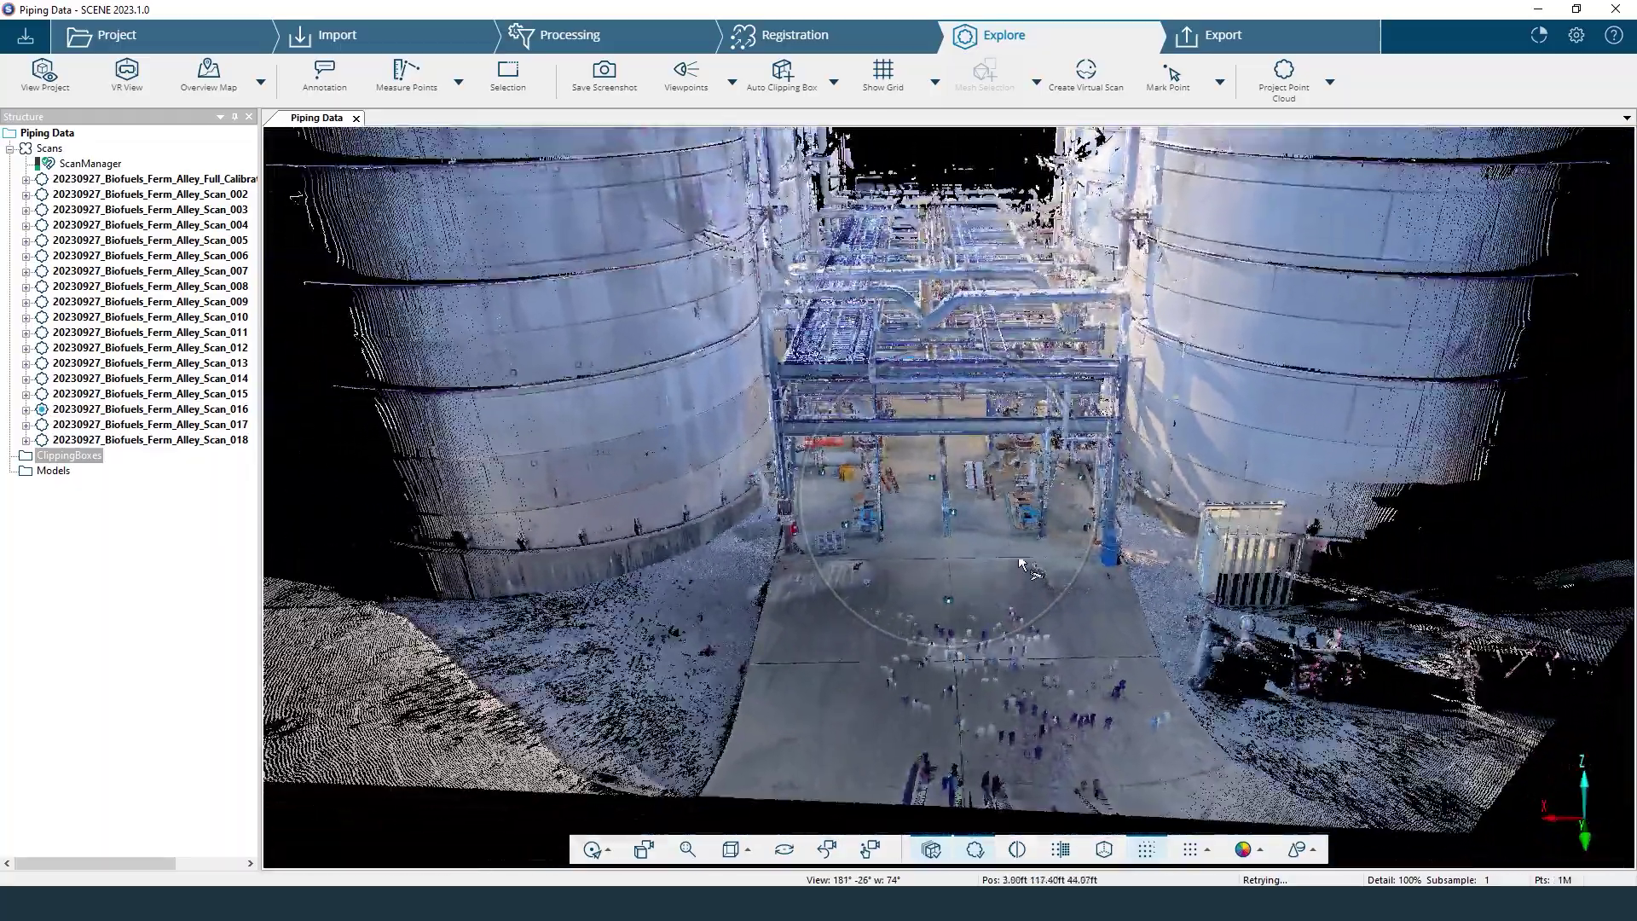
Review the scan export options, including the file formats offered for exporting ordered scans, without exporting anything.
{"action": "left_click", "coordinate": [1219, 39]}
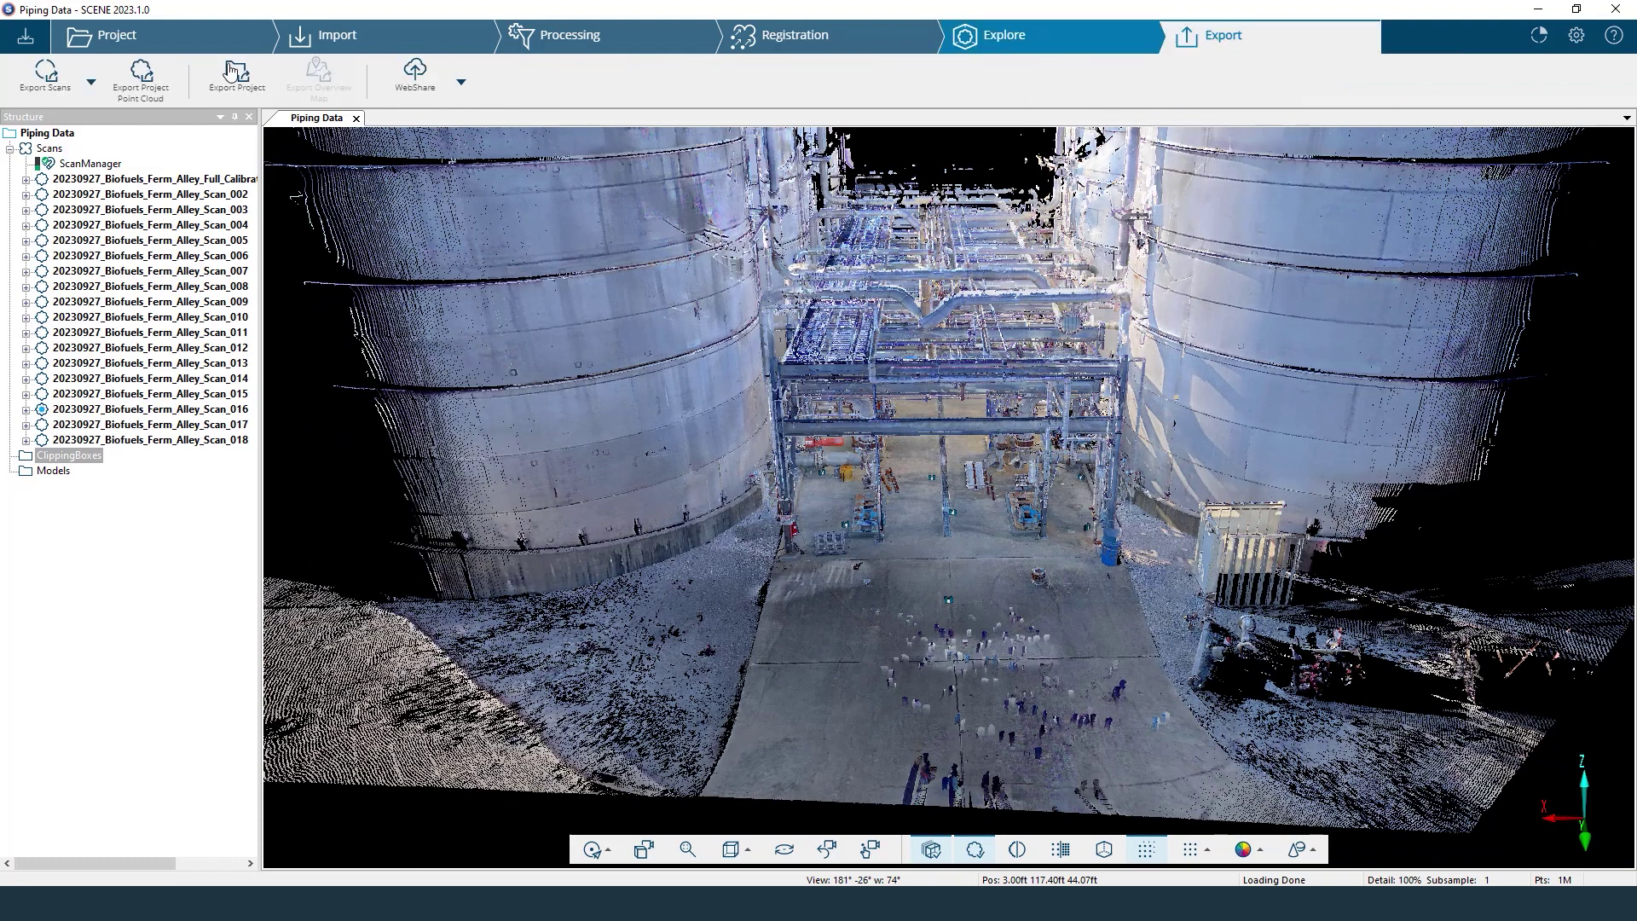
{"action": "left_click", "coordinate": [91, 81]}
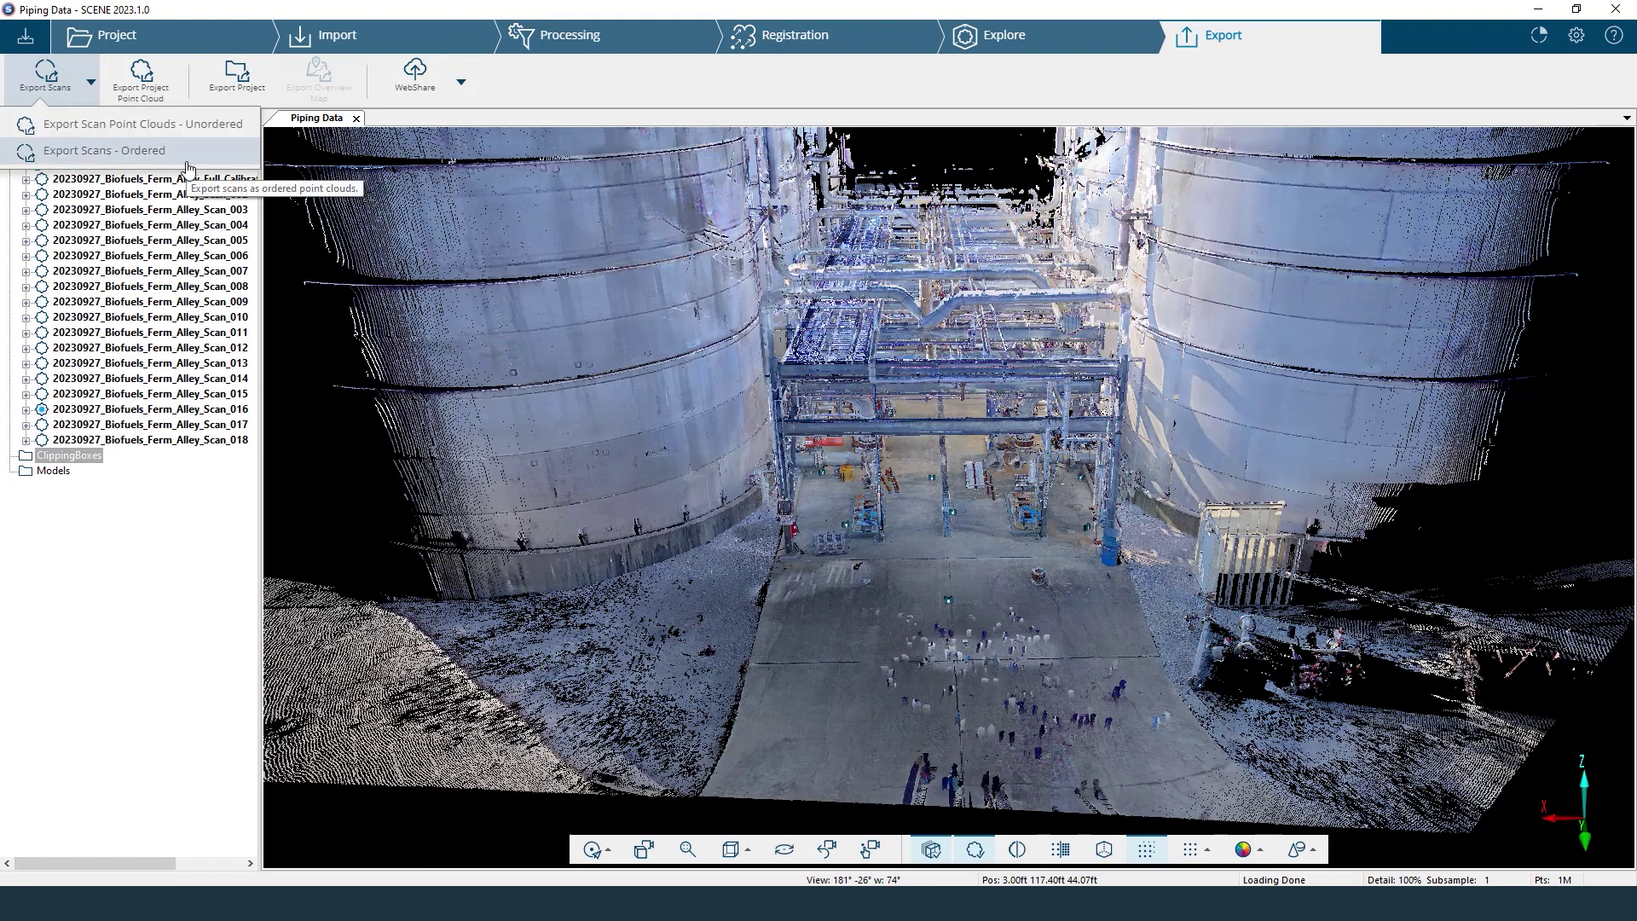
{"action": "left_click", "coordinate": [125, 156]}
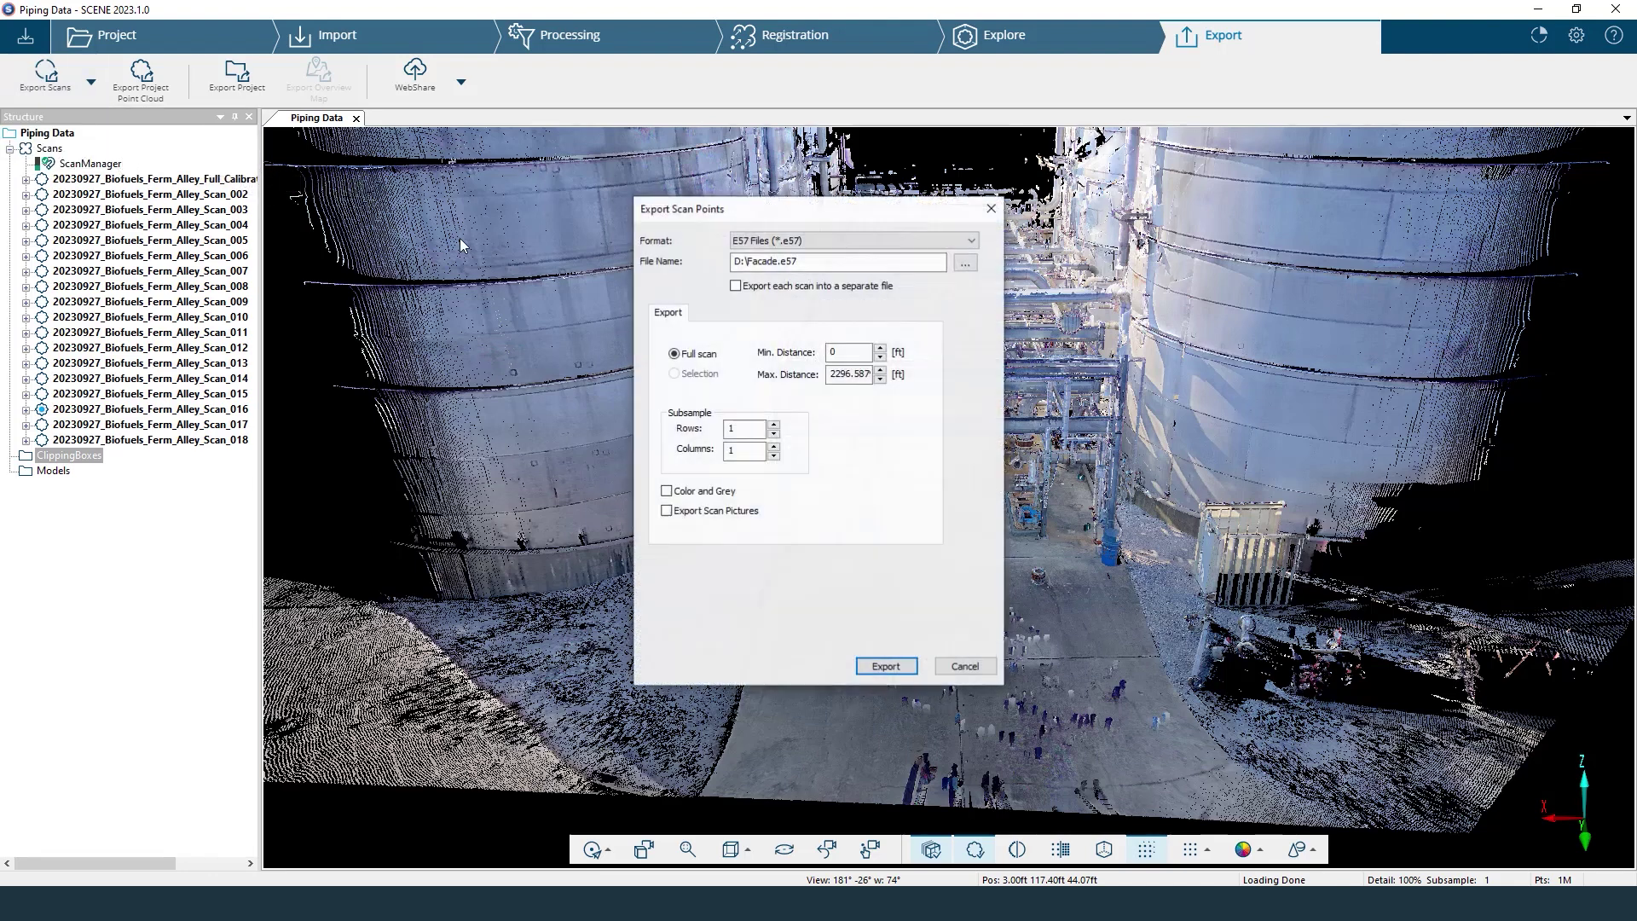
{"action": "left_click", "coordinate": [855, 242]}
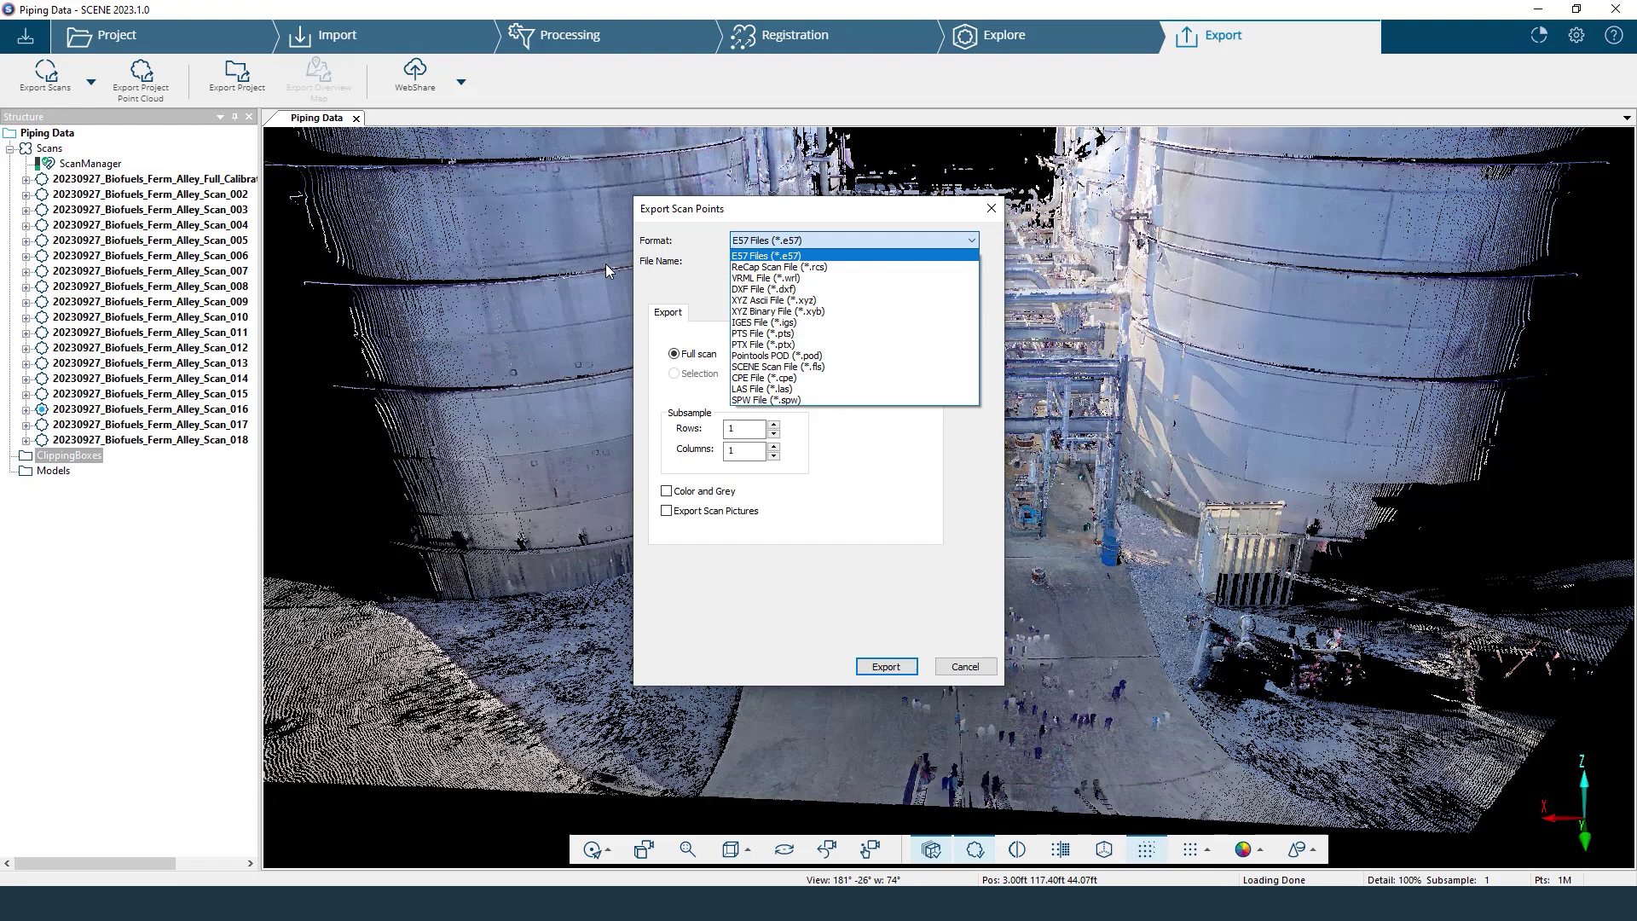
{"action": "left_click", "coordinate": [666, 271]}
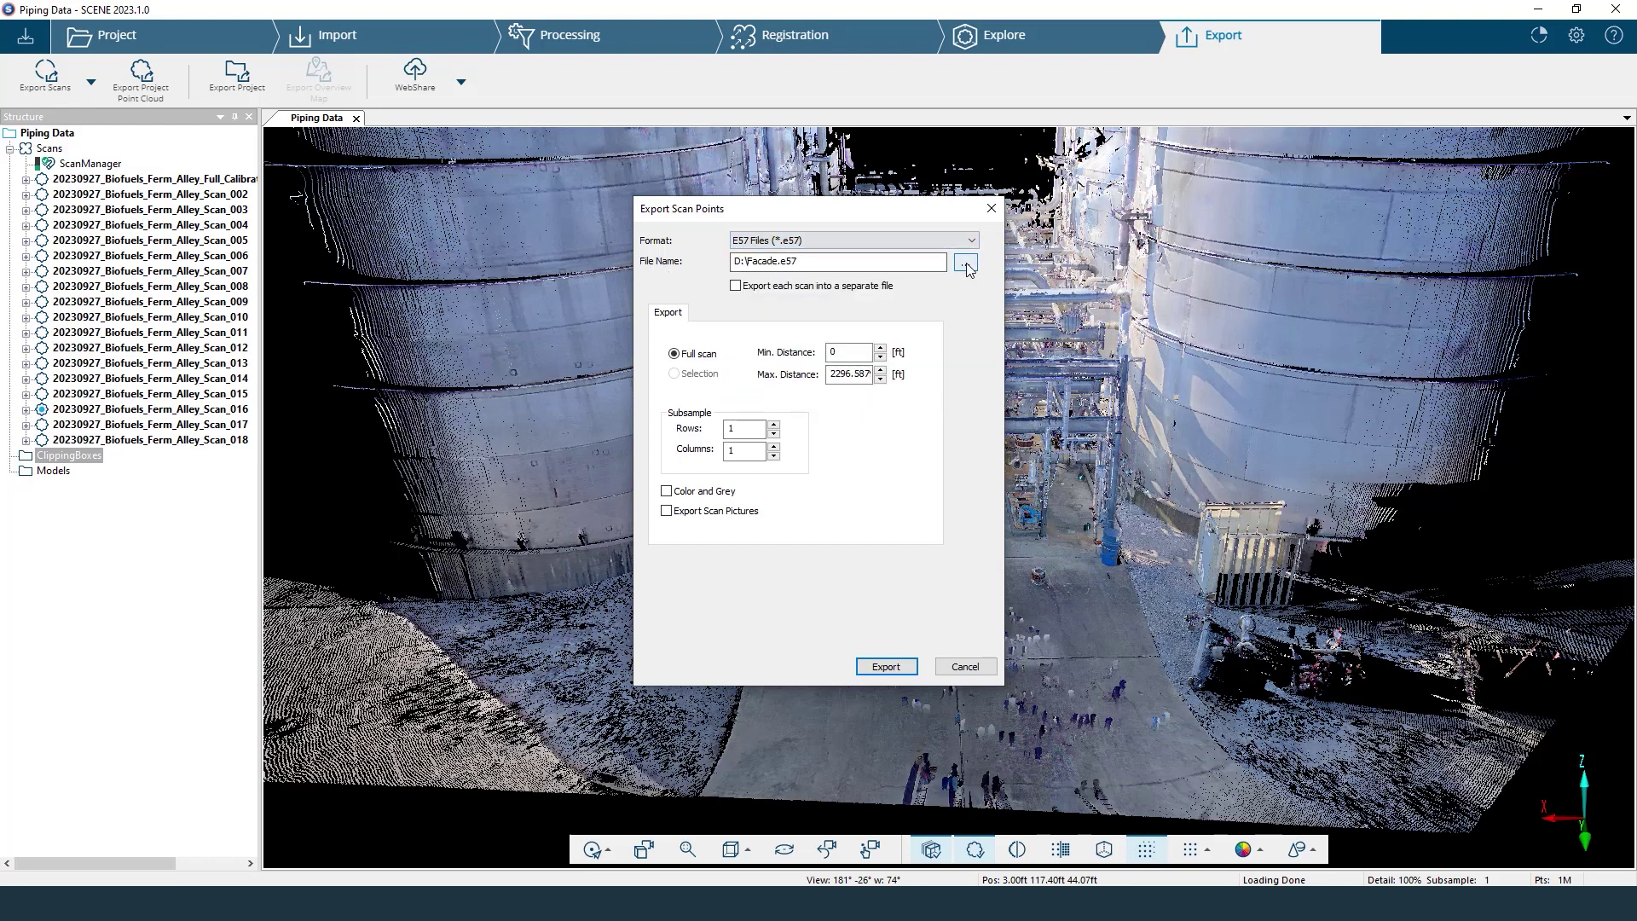
{"action": "left_click", "coordinate": [957, 667]}
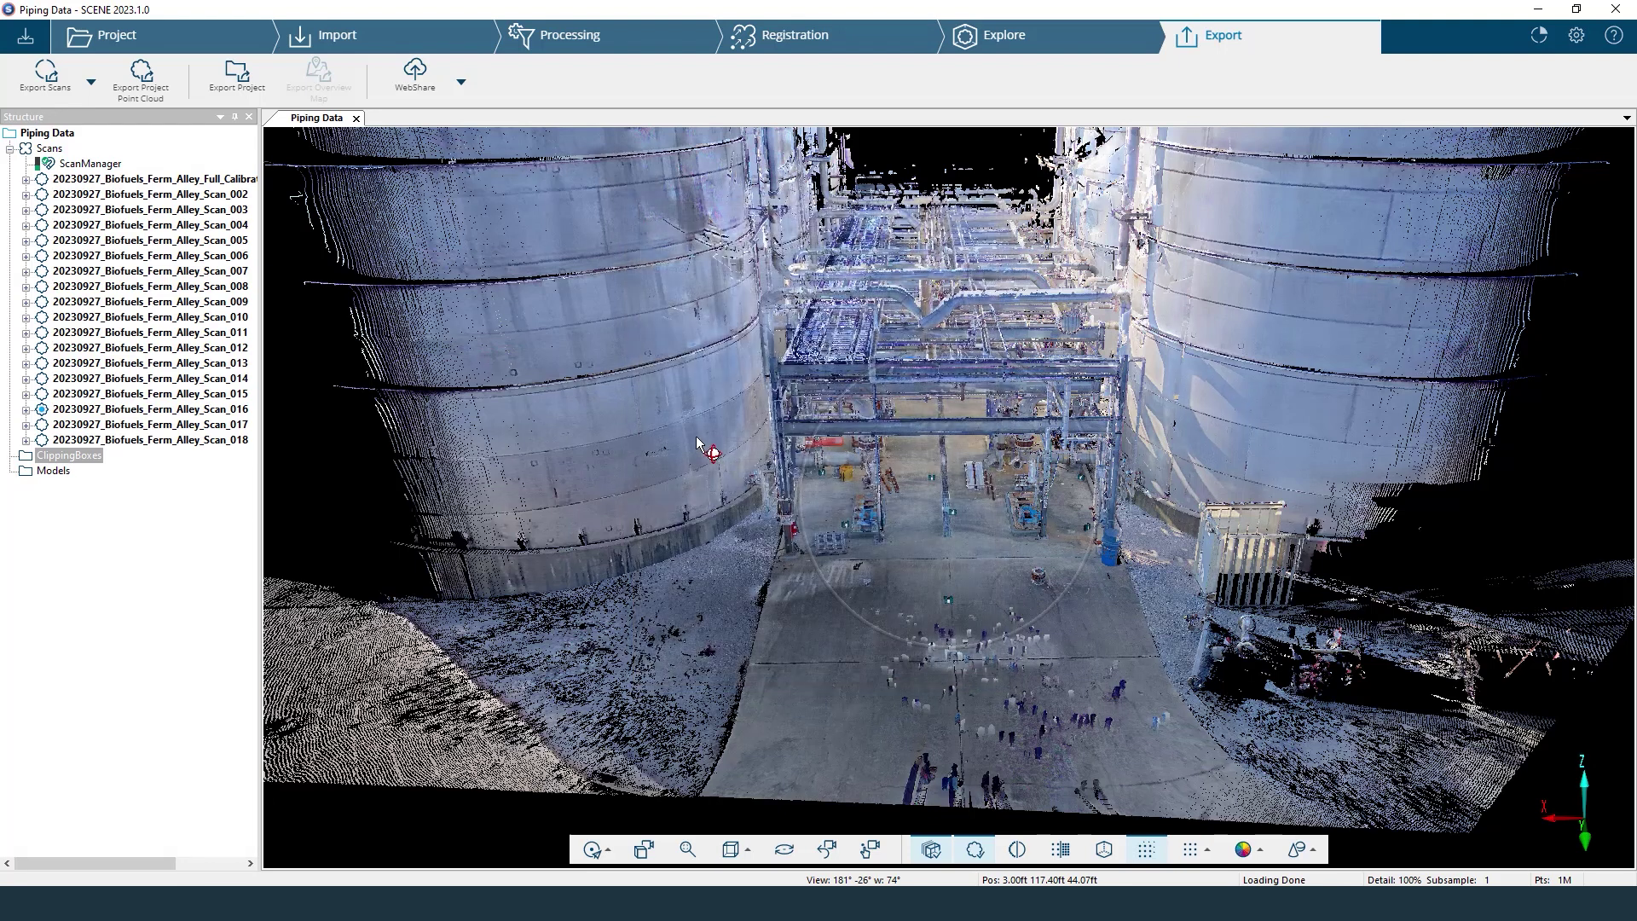
{"action": "left_click", "coordinate": [46, 86]}
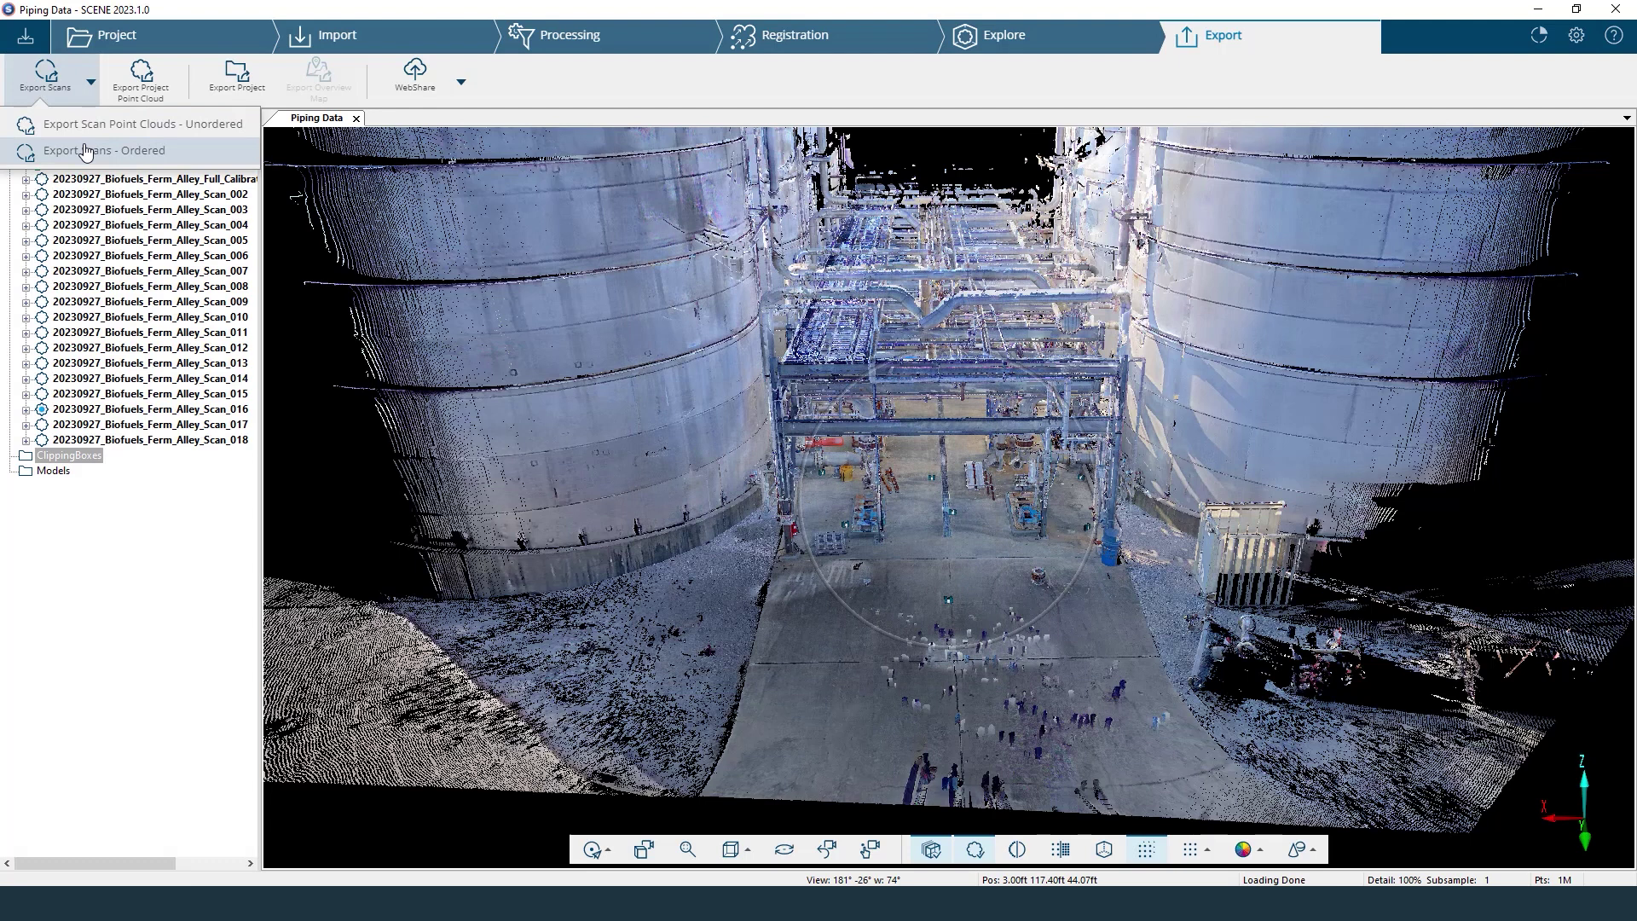
{"action": "left_click", "coordinate": [96, 88]}
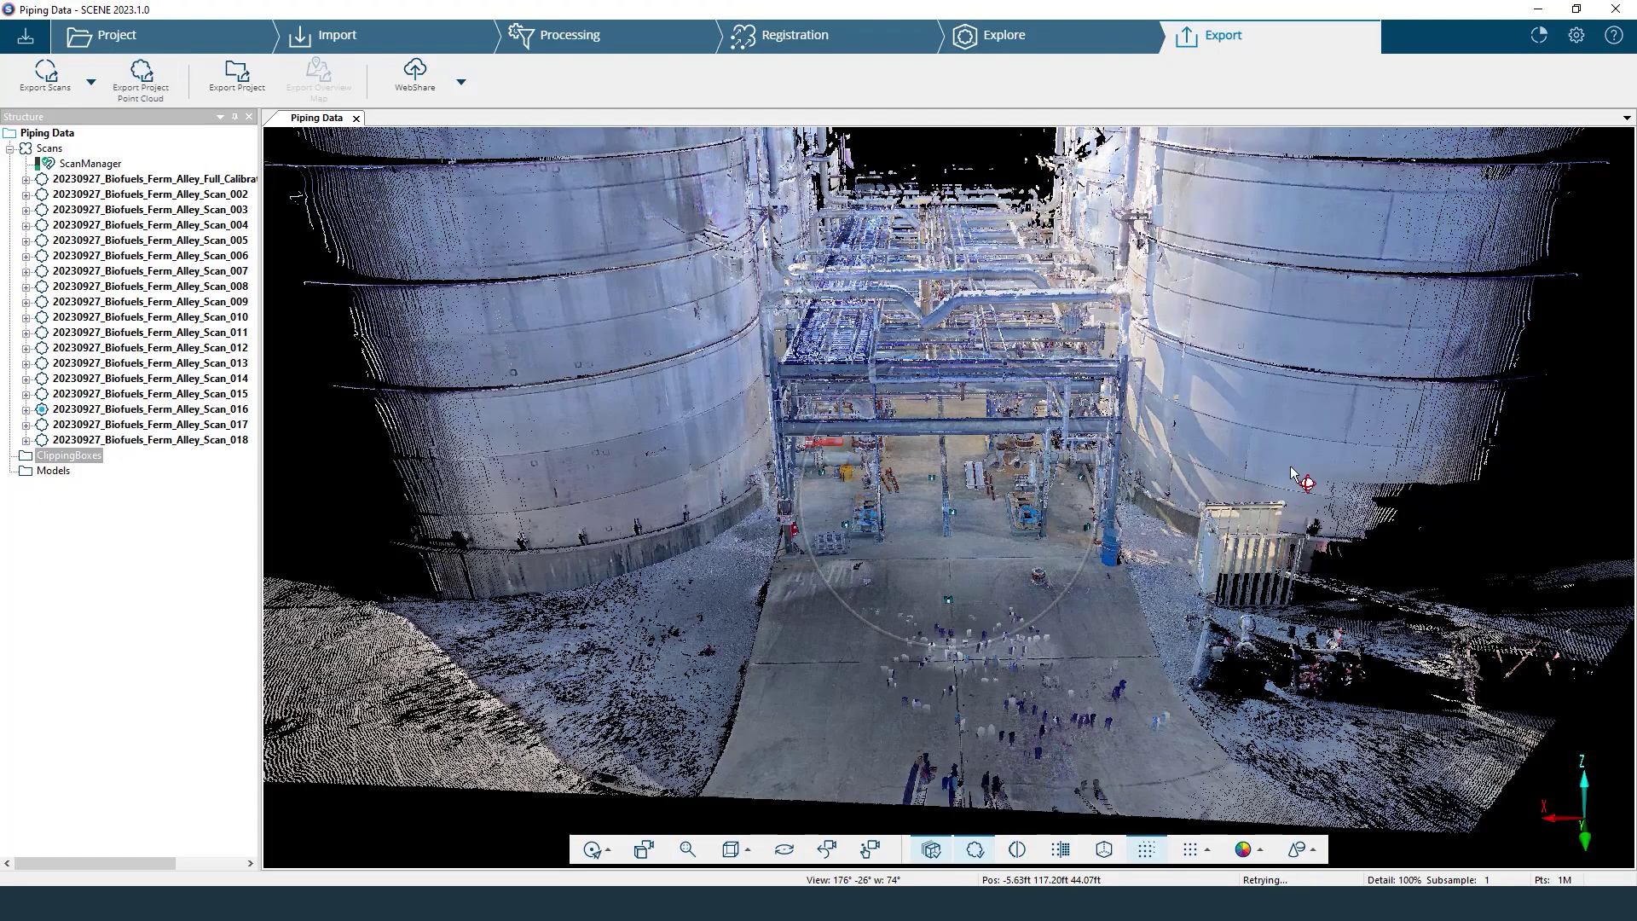
{"action": "left_click_drag", "start_coordinate": [1432, 469], "coordinate": [1125, 418]}
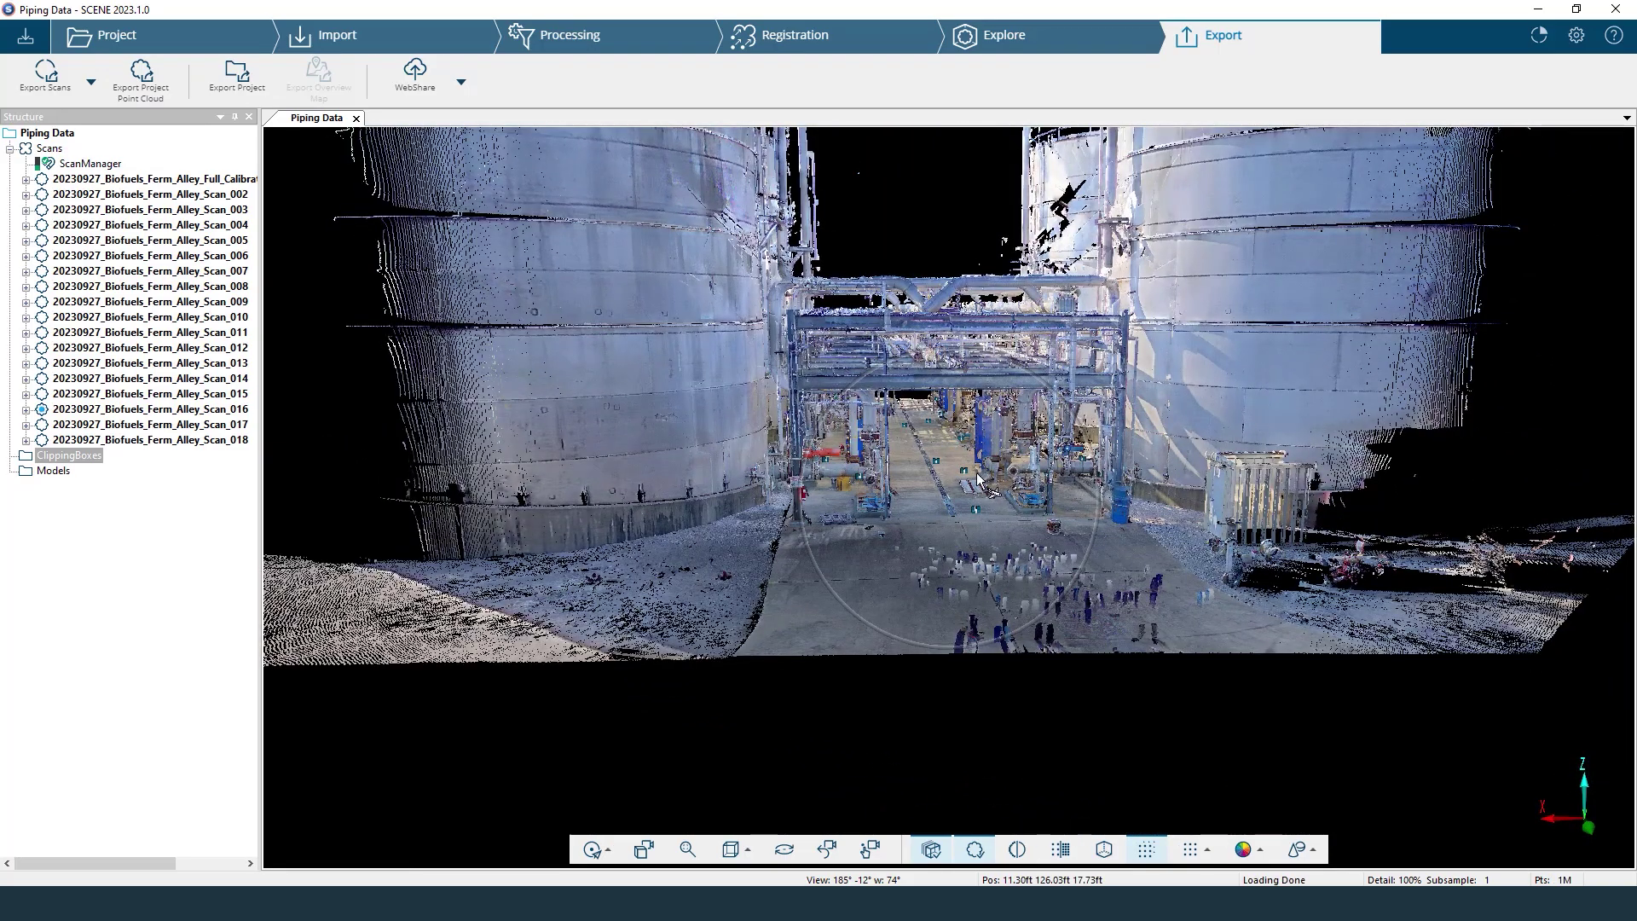
{"action": "left_click_drag", "start_coordinate": [1177, 501], "coordinate": [1115, 541]}
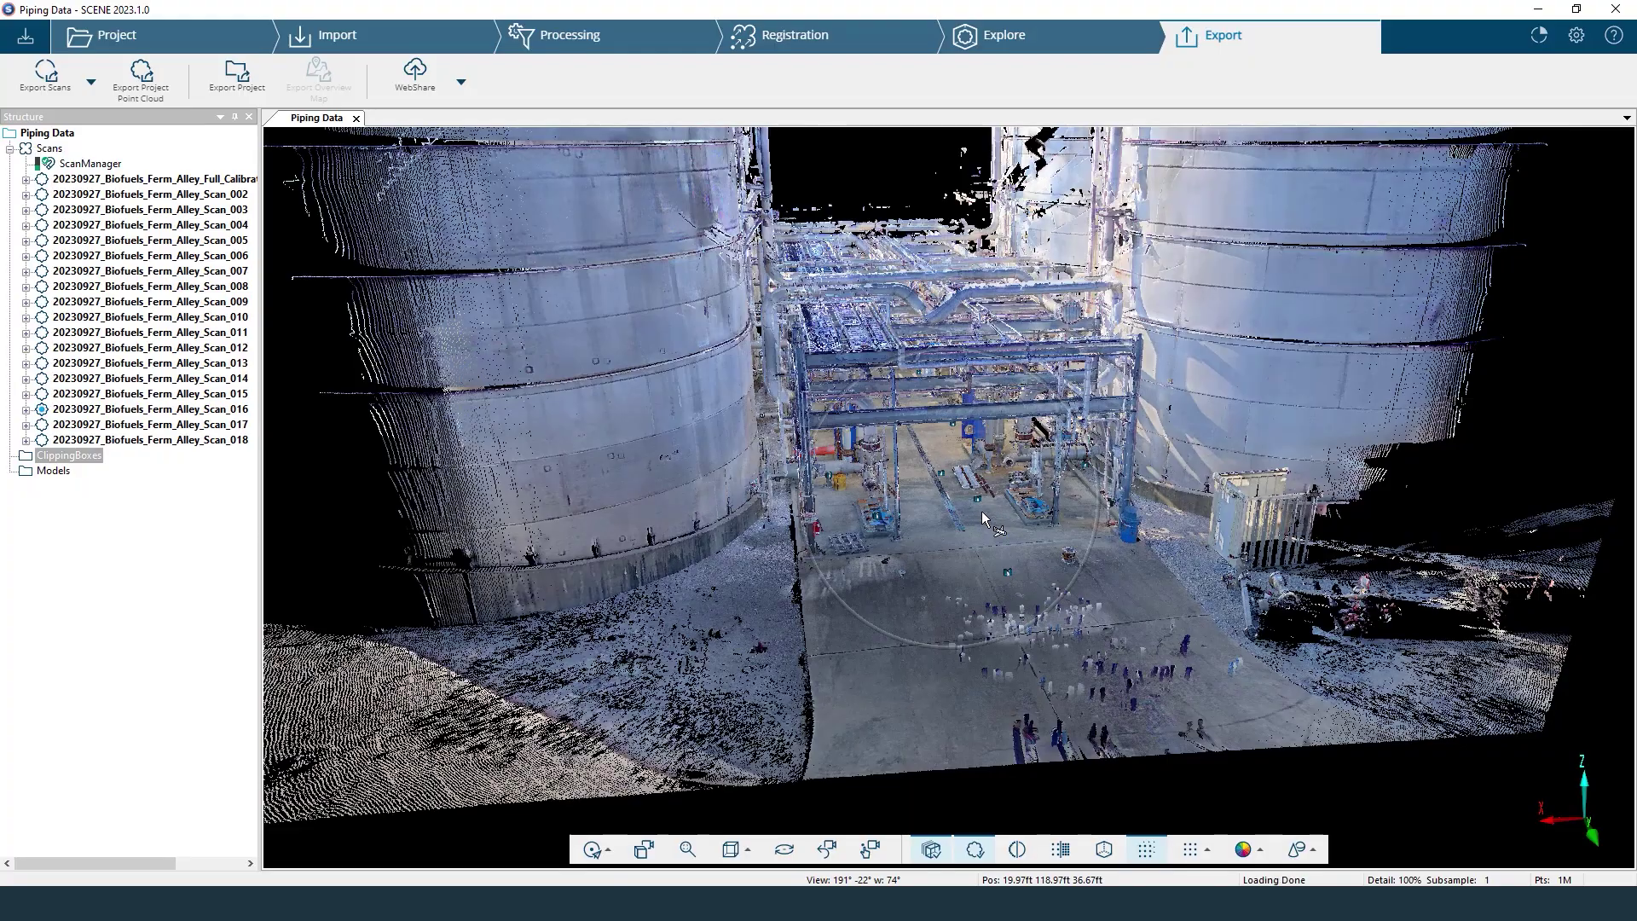
{"action": "left_click_drag", "start_coordinate": [961, 369], "coordinate": [974, 459]}
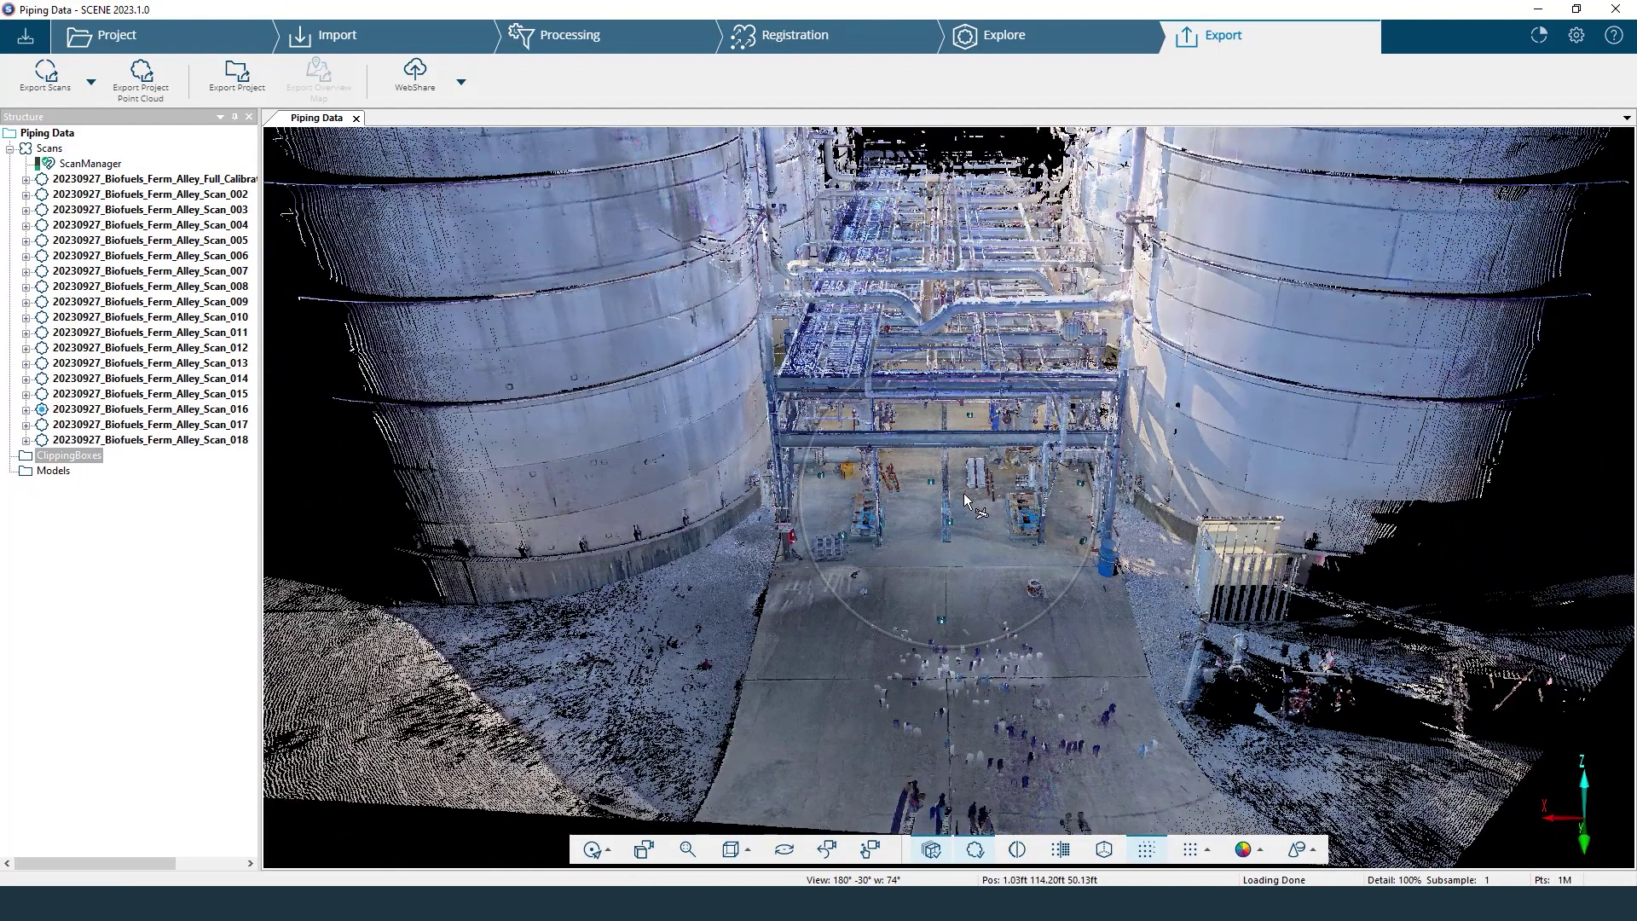
{"action": "scroll", "coordinate": [669, 324], "scroll_direction": "up", "scroll_amount": 2}
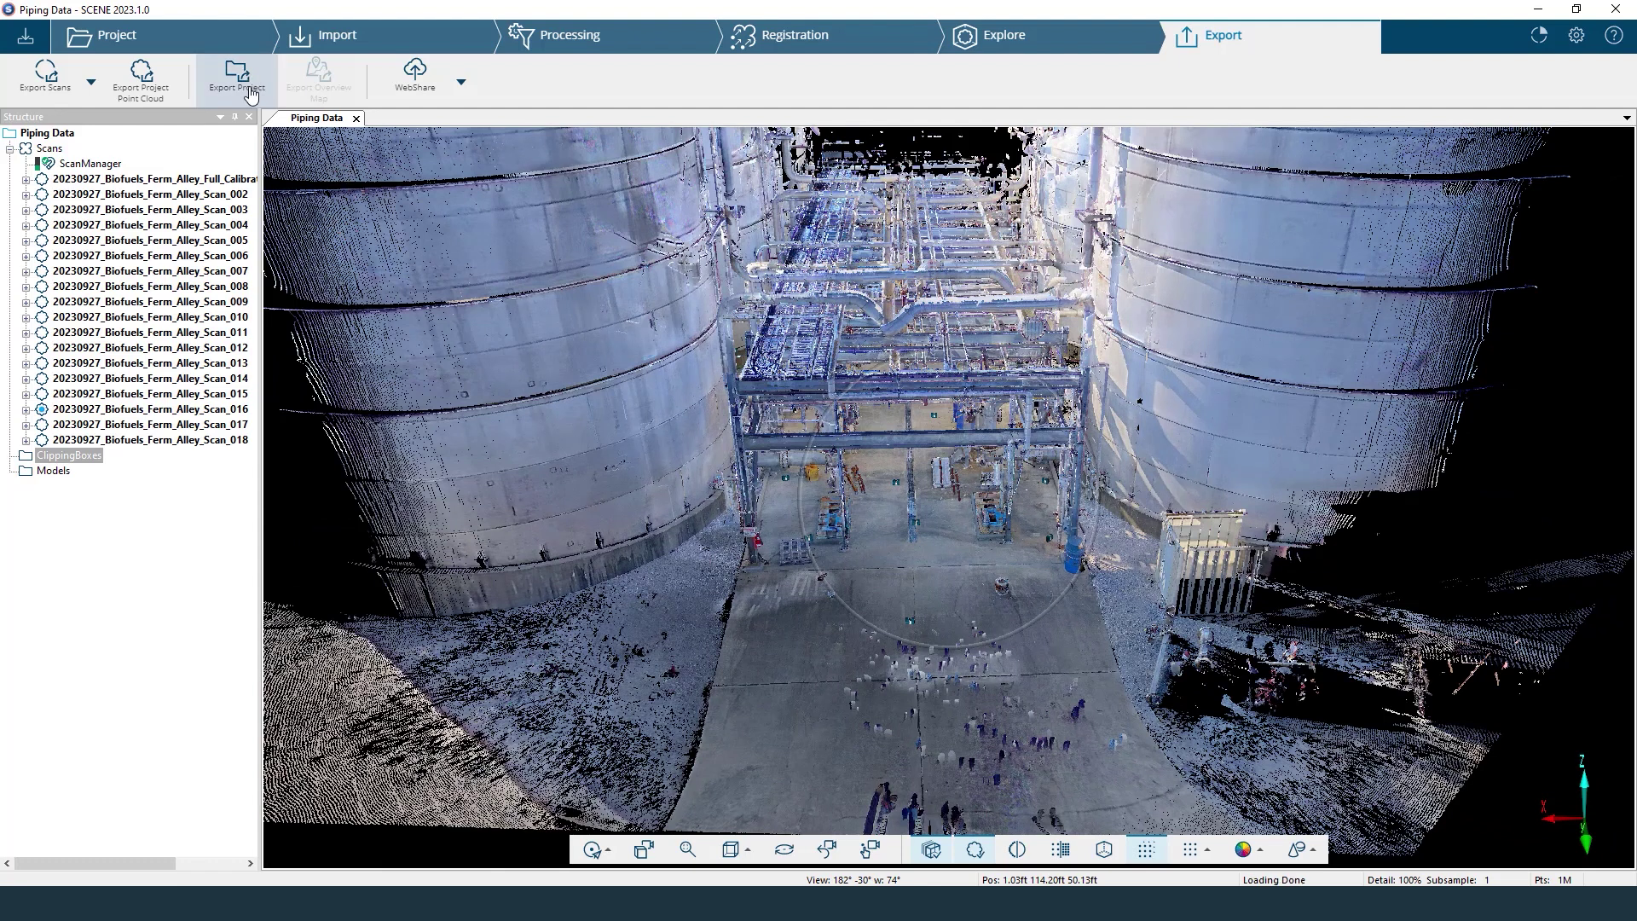
Open the project export settings for Piping Data and review the available project formats.
{"action": "left_click", "coordinate": [238, 92]}
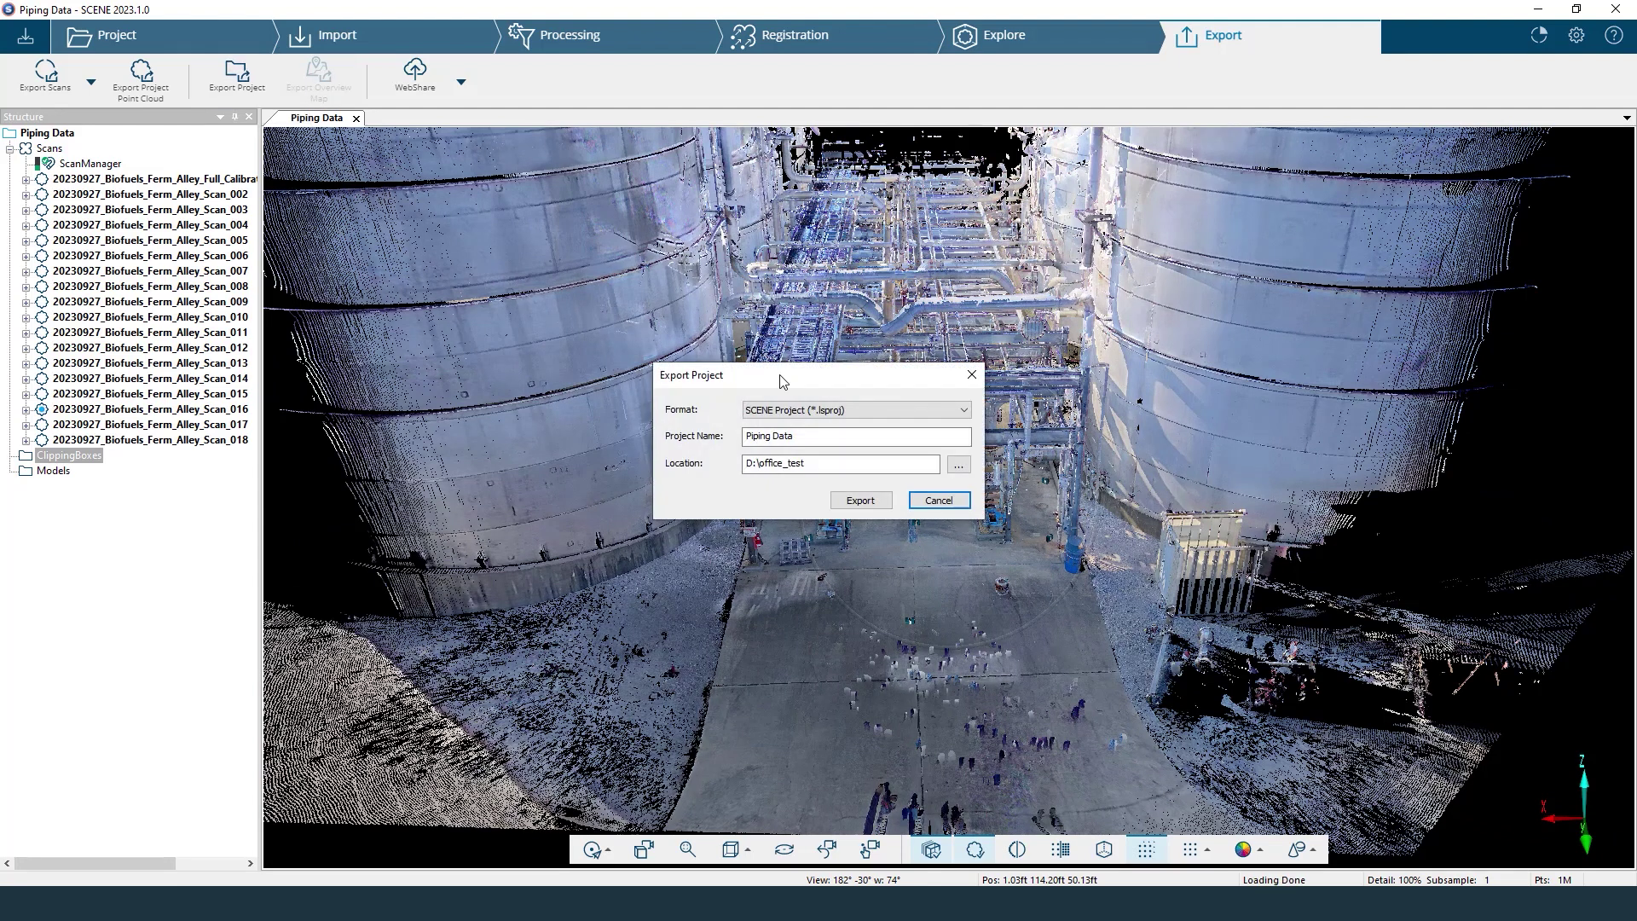
{"action": "left_click", "coordinate": [854, 411]}
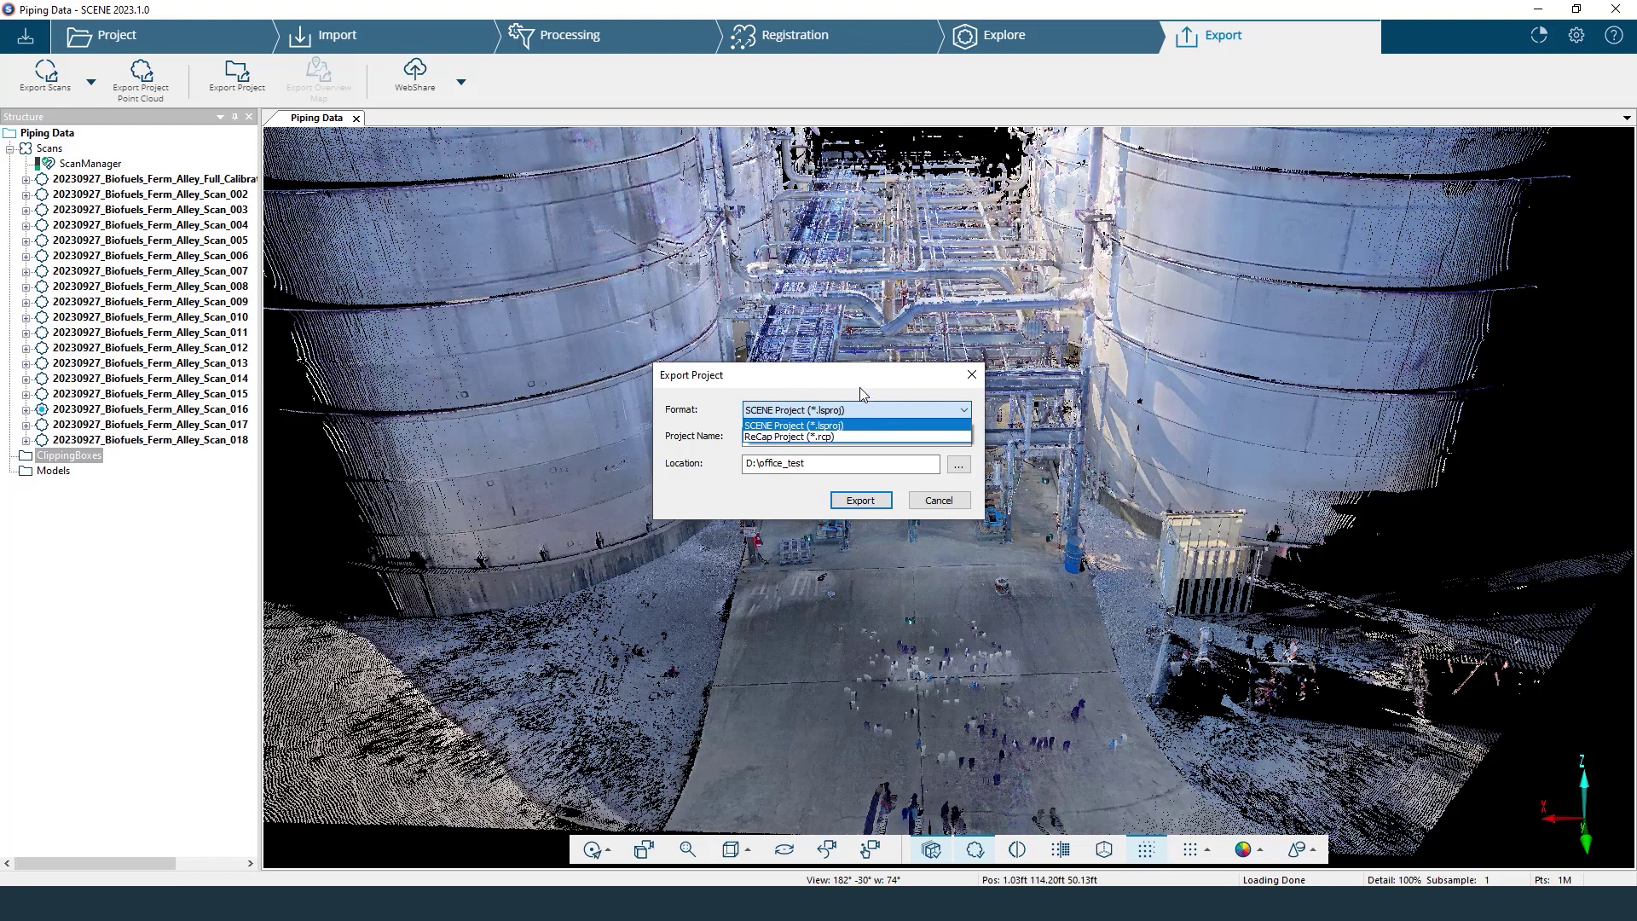
{"action": "left_click", "coordinate": [866, 388]}
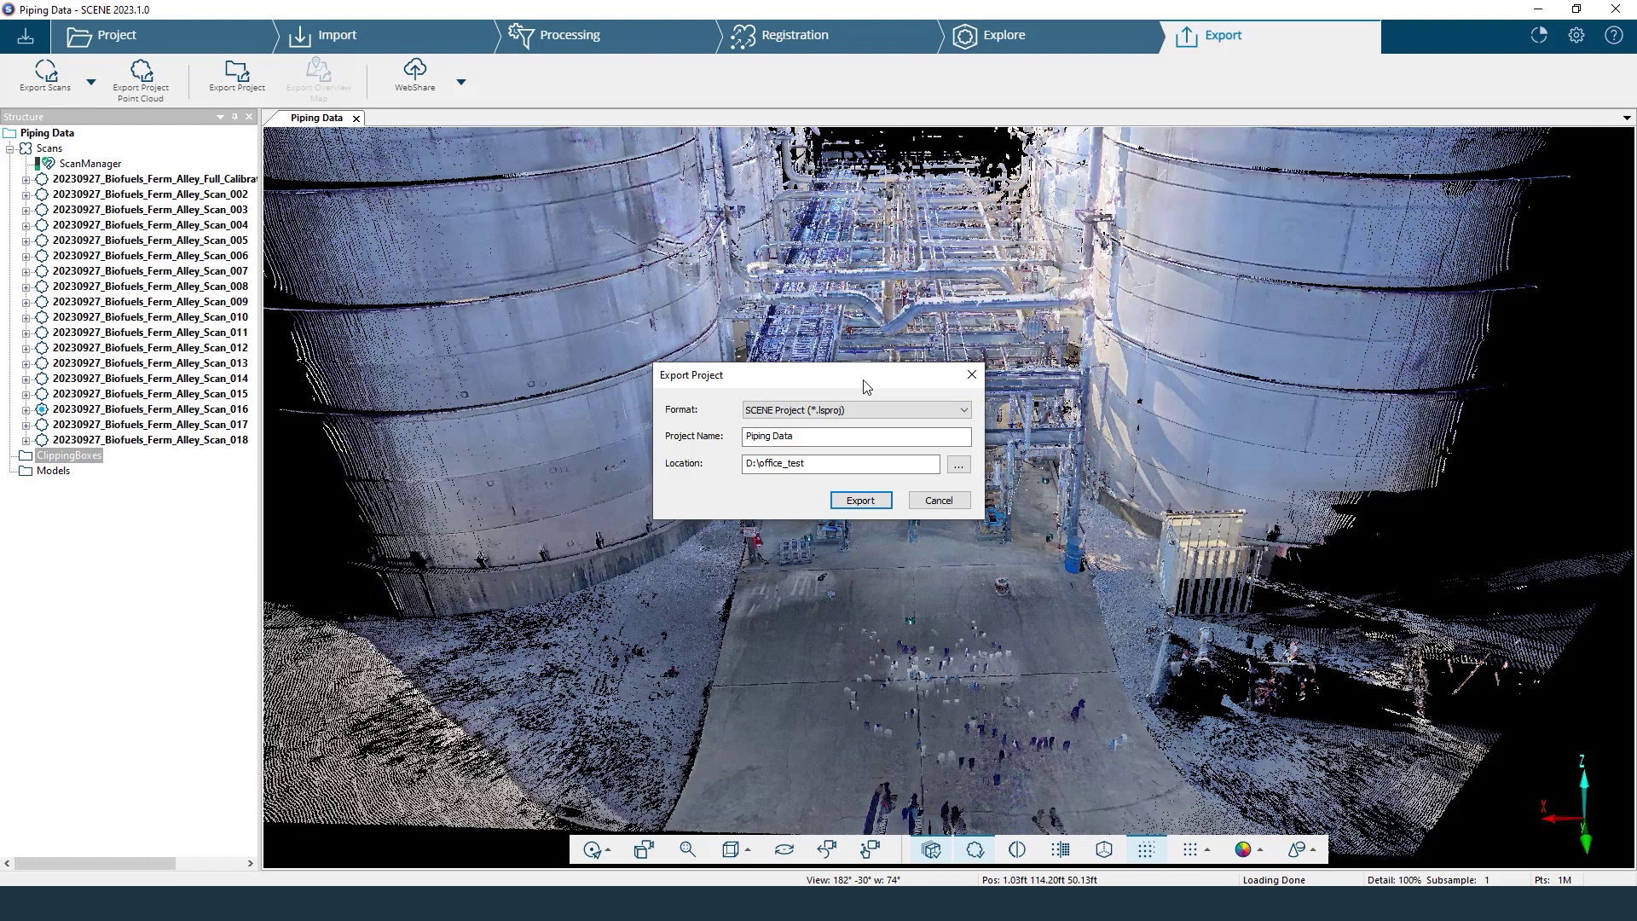
Leave the project export without exporting and create an automatic clipping box around the piping alley in the 3D view.
{"action": "left_click", "coordinate": [973, 377]}
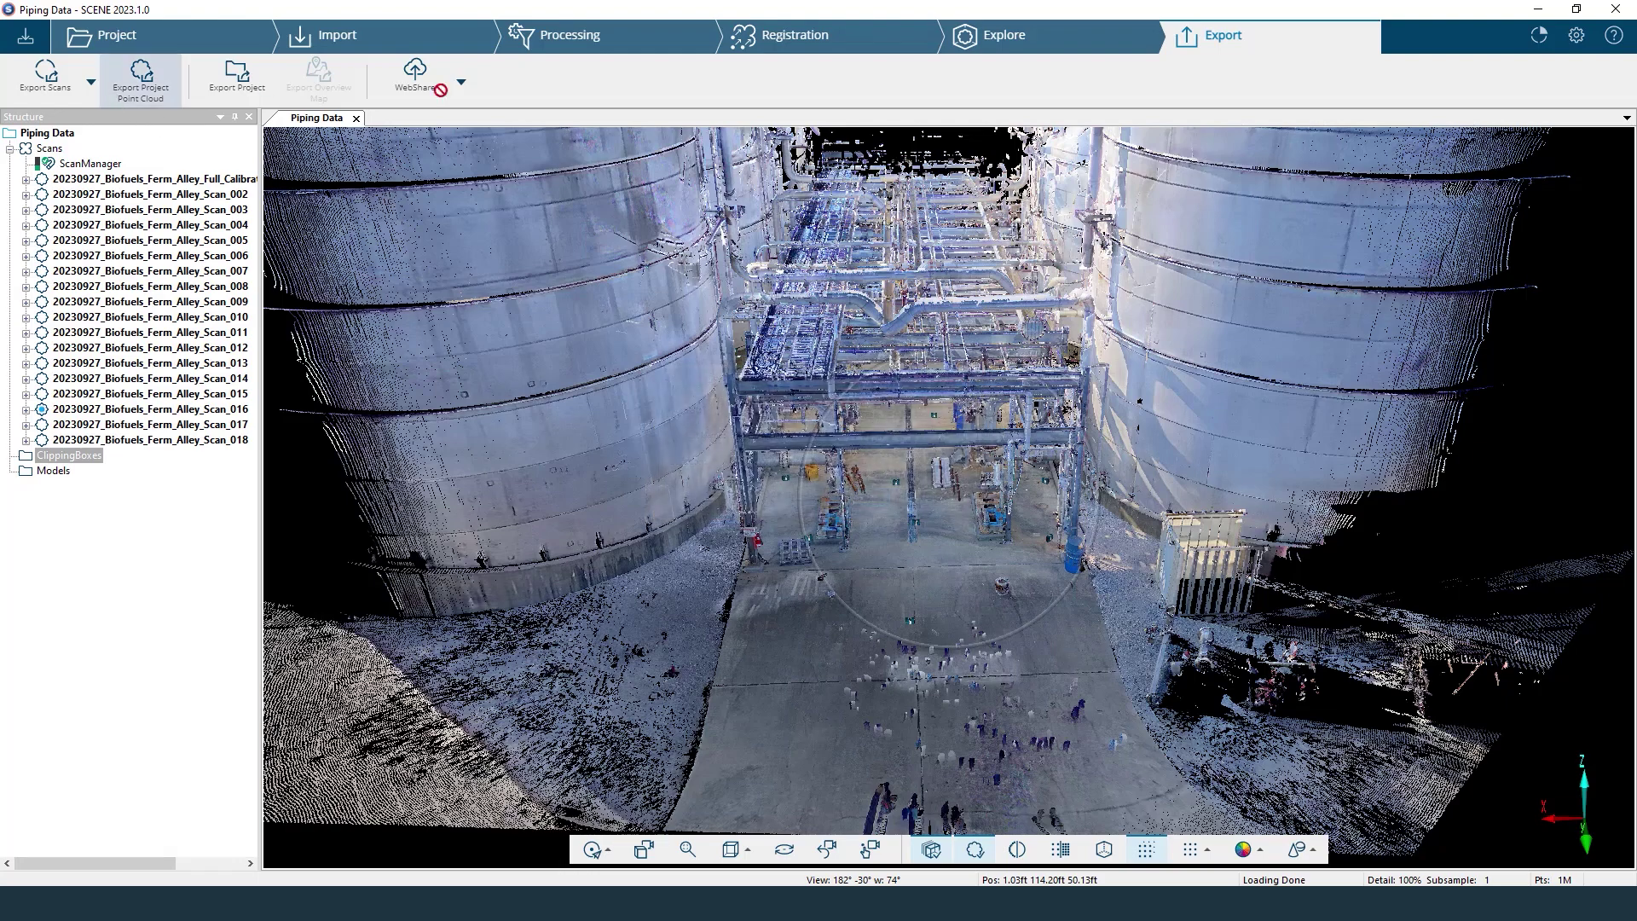
{"action": "left_click", "coordinate": [992, 36]}
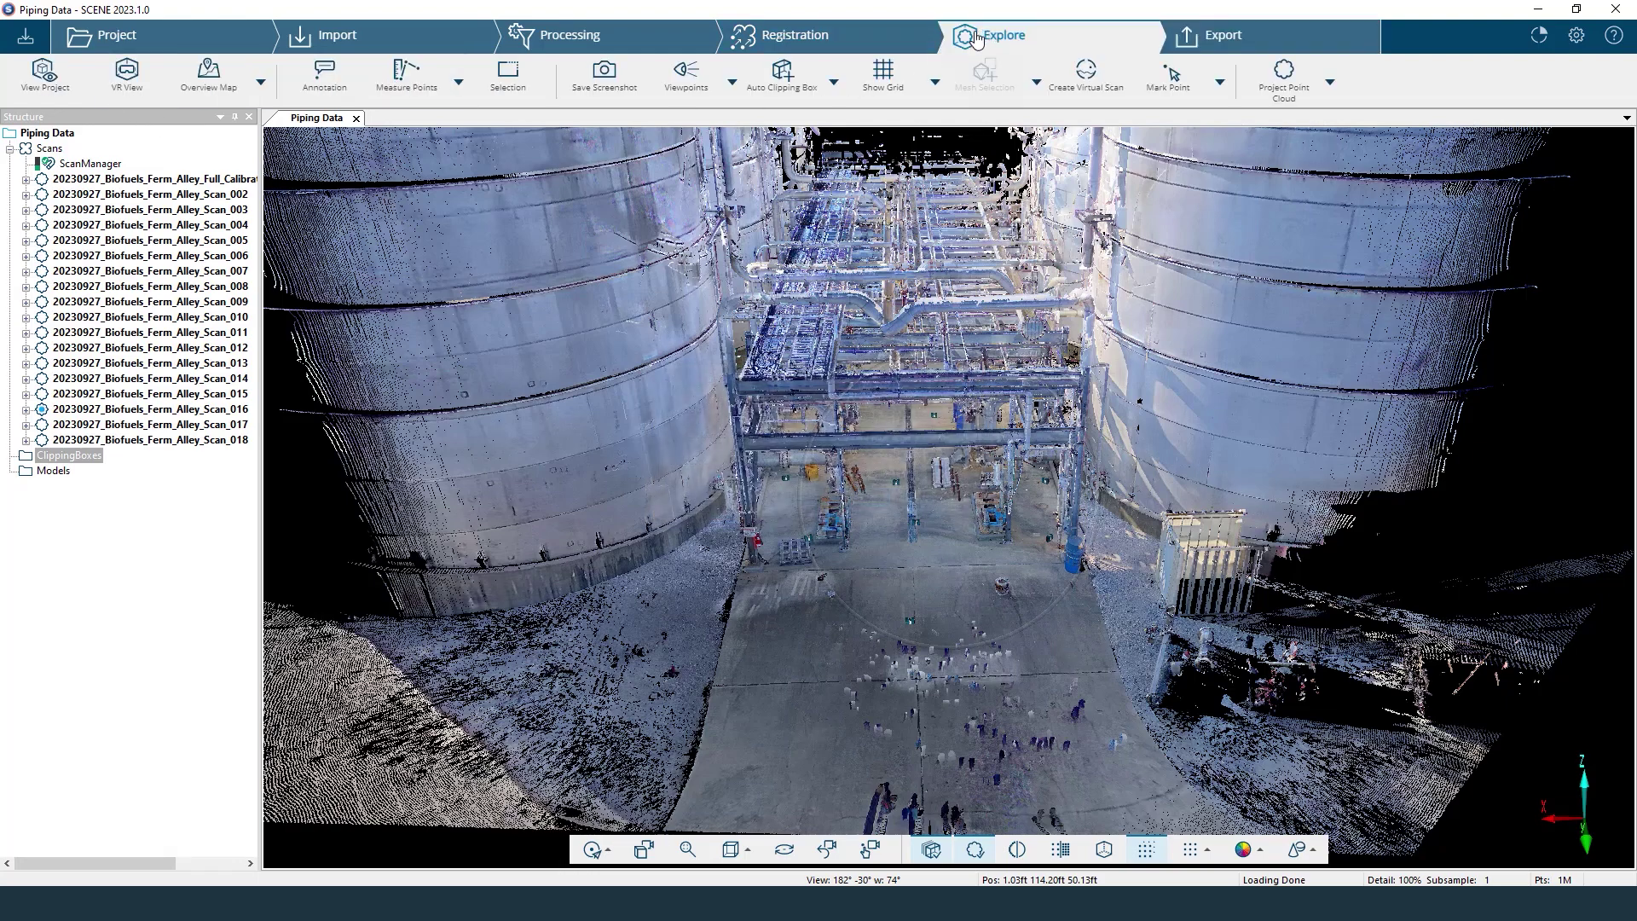
{"action": "scroll", "coordinate": [1222, 535], "scroll_direction": "down", "scroll_amount": 3}
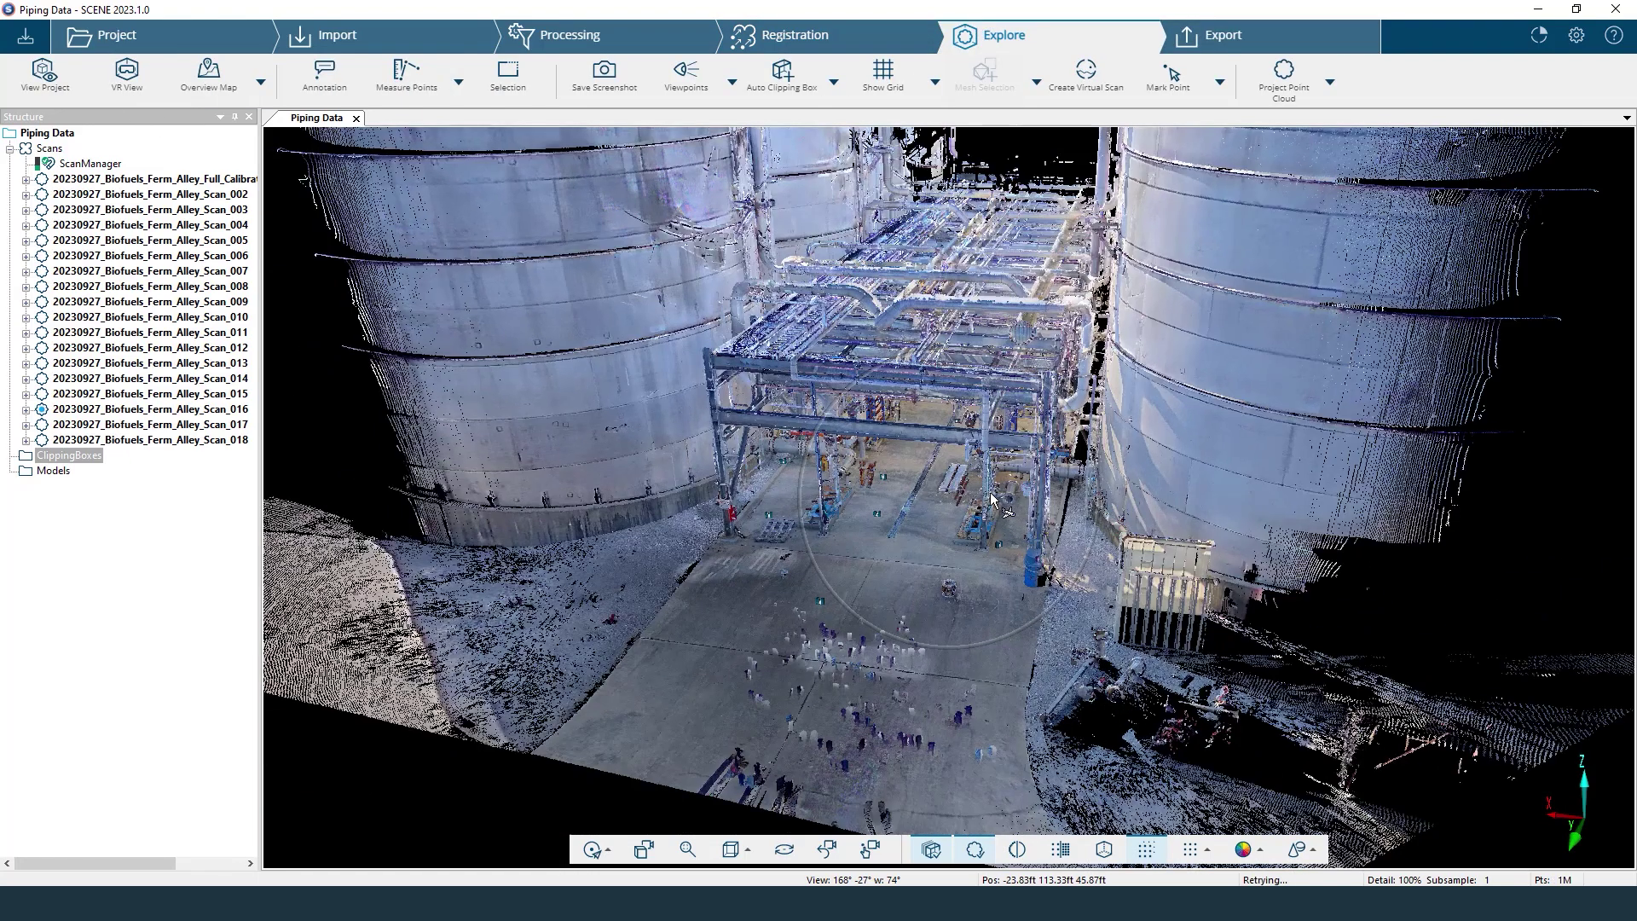
{"action": "scroll", "coordinate": [986, 500], "scroll_direction": "down", "scroll_amount": 5}
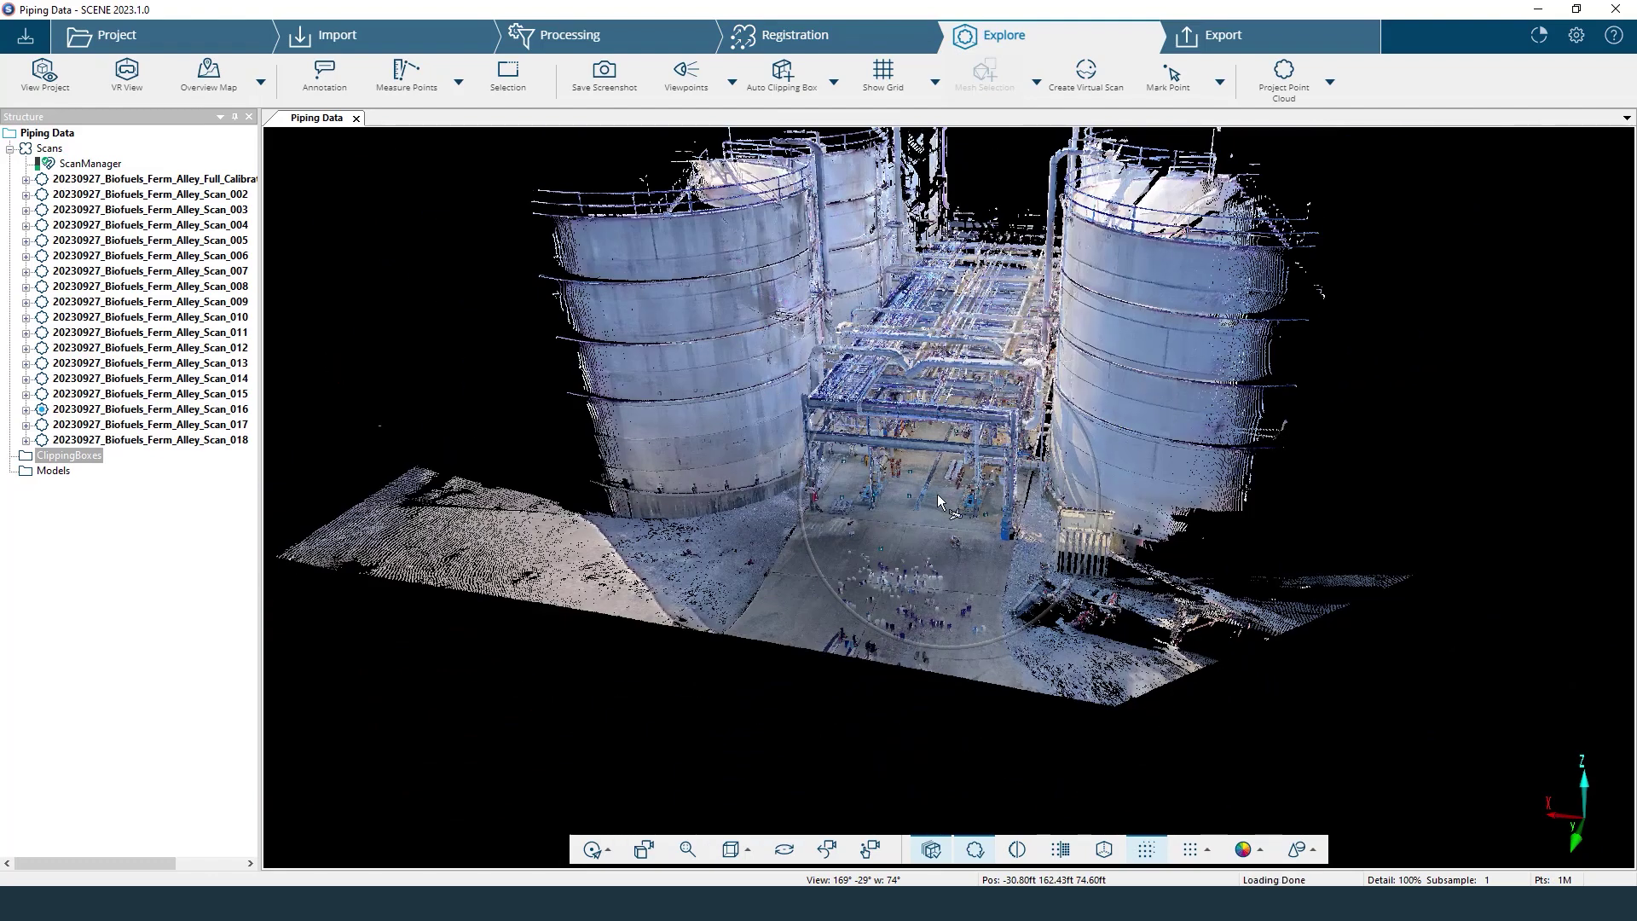
{"action": "left_click", "coordinate": [802, 96]}
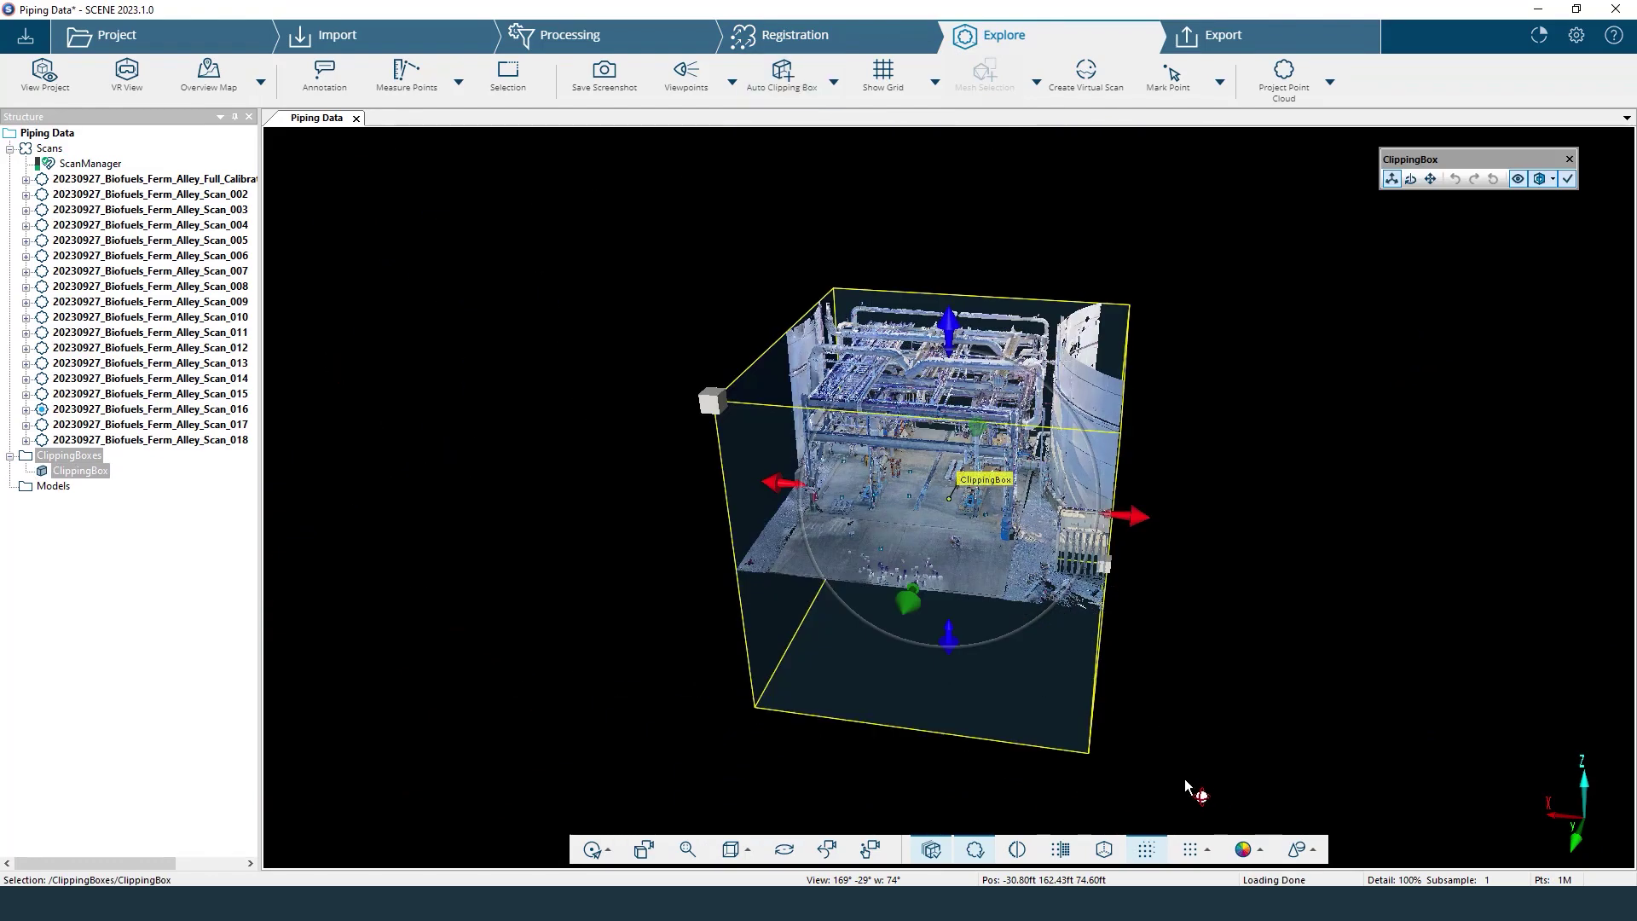
Review the clipping box's options for its active selection, including 3D selection export, without applying any.
{"action": "left_click_drag", "start_coordinate": [952, 604], "coordinate": [1020, 478]}
{"action": "right_click", "coordinate": [1024, 481]}
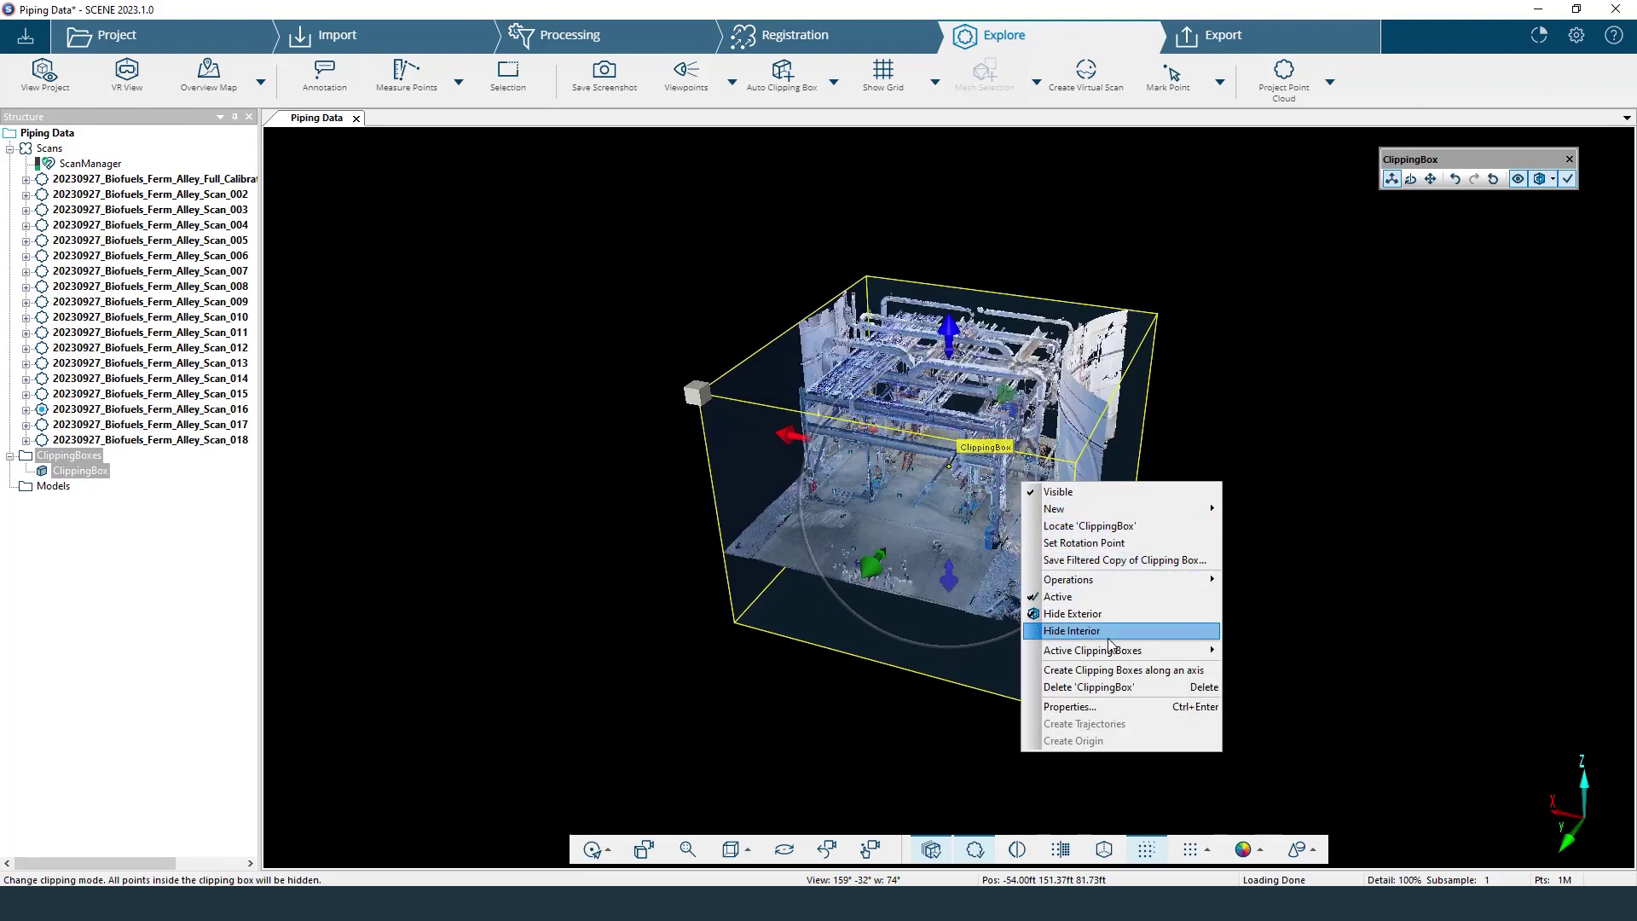
{"action": "mouse_move", "coordinate": [1117, 661]}
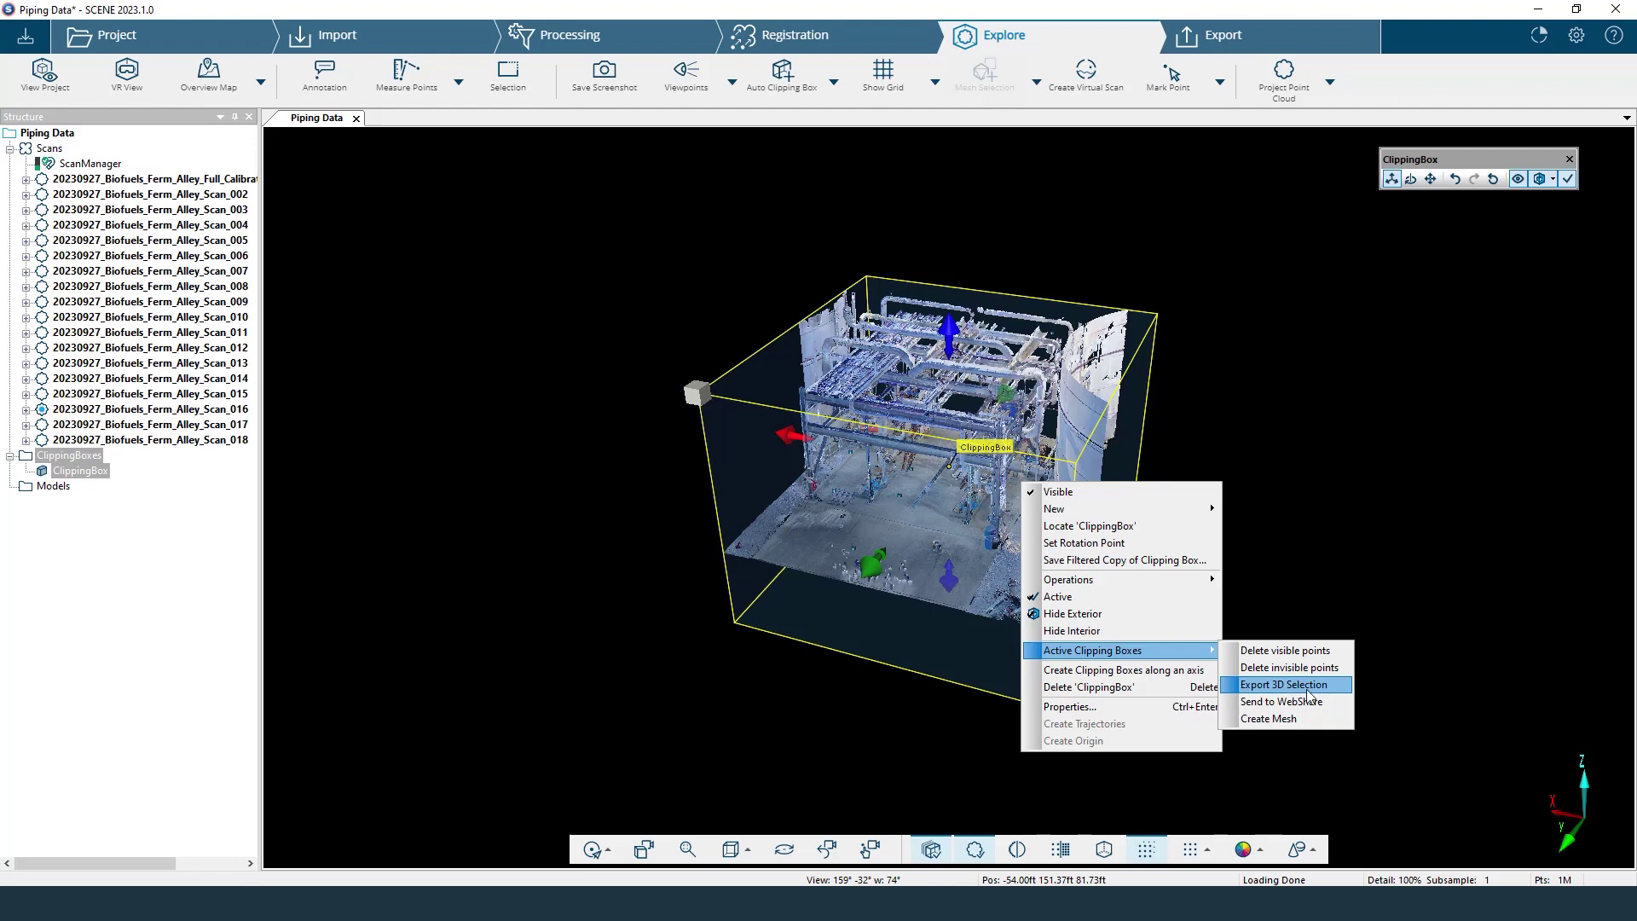
{"action": "left_click", "coordinate": [1307, 544]}
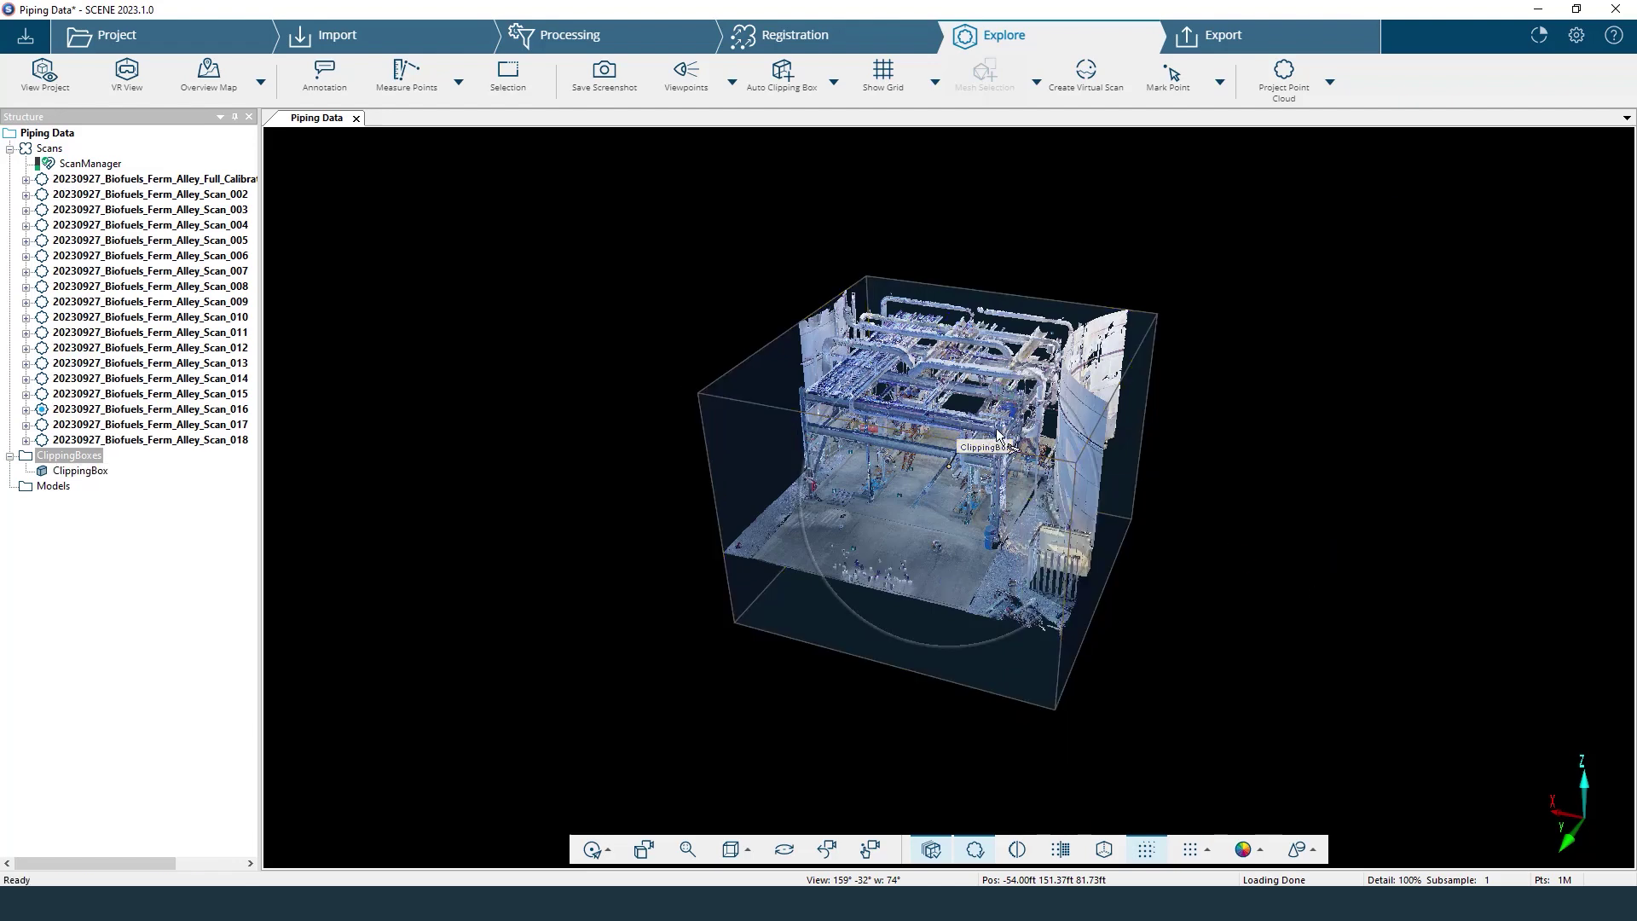
Delete the clipping box from the project.
{"action": "left_click", "coordinate": [907, 479]}
{"action": "right_click", "coordinate": [106, 471]}
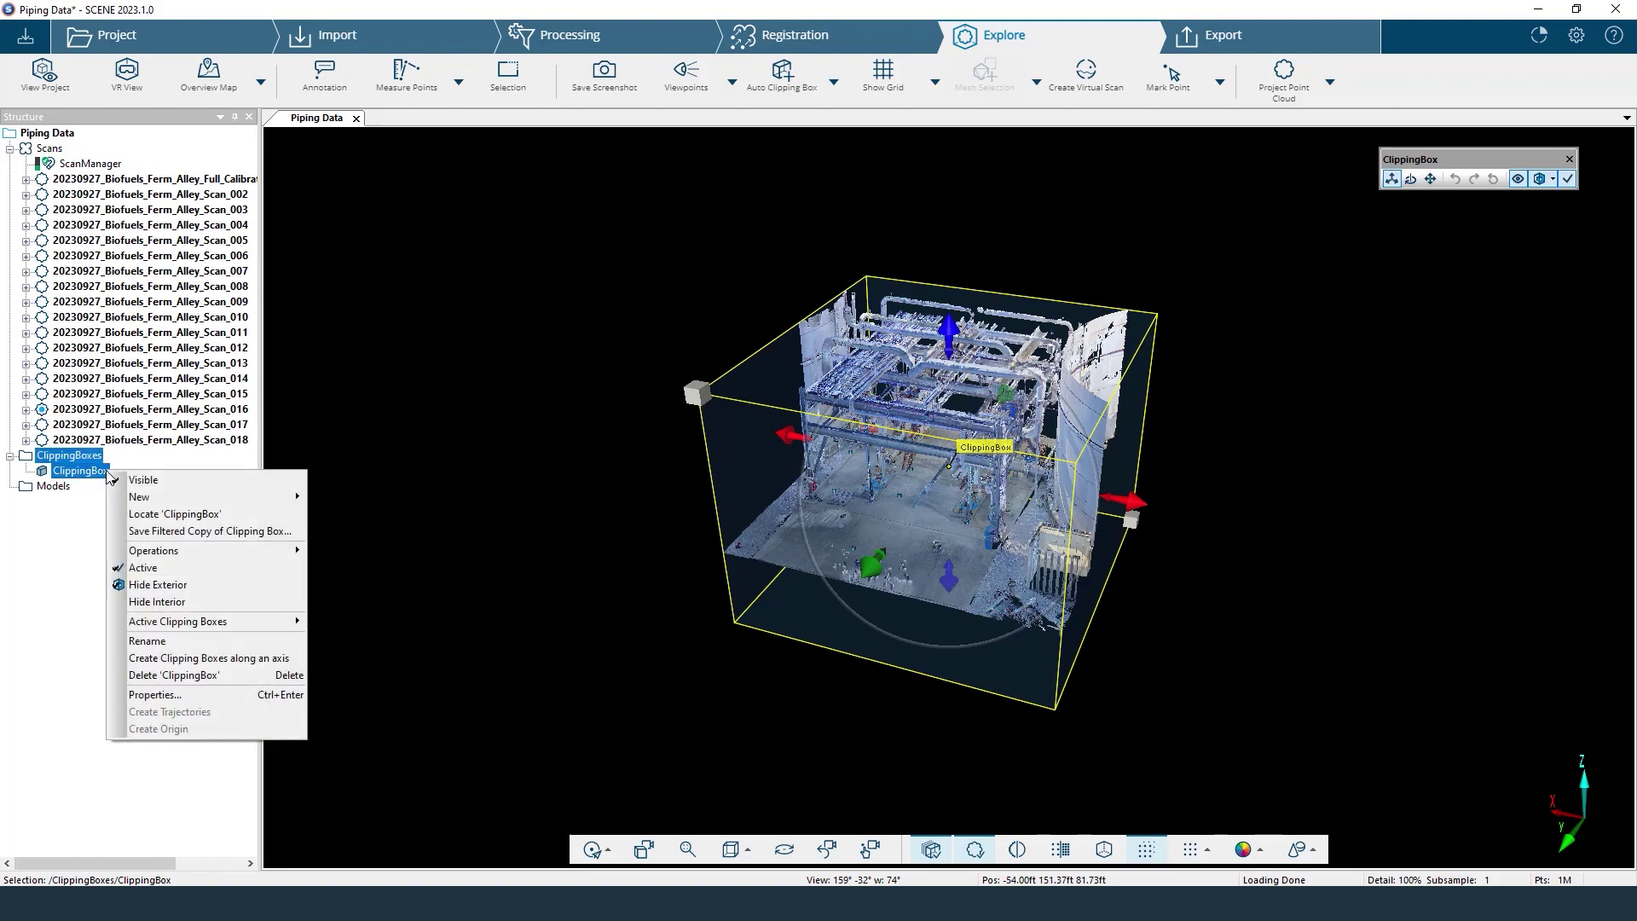
{"action": "left_click", "coordinate": [165, 678]}
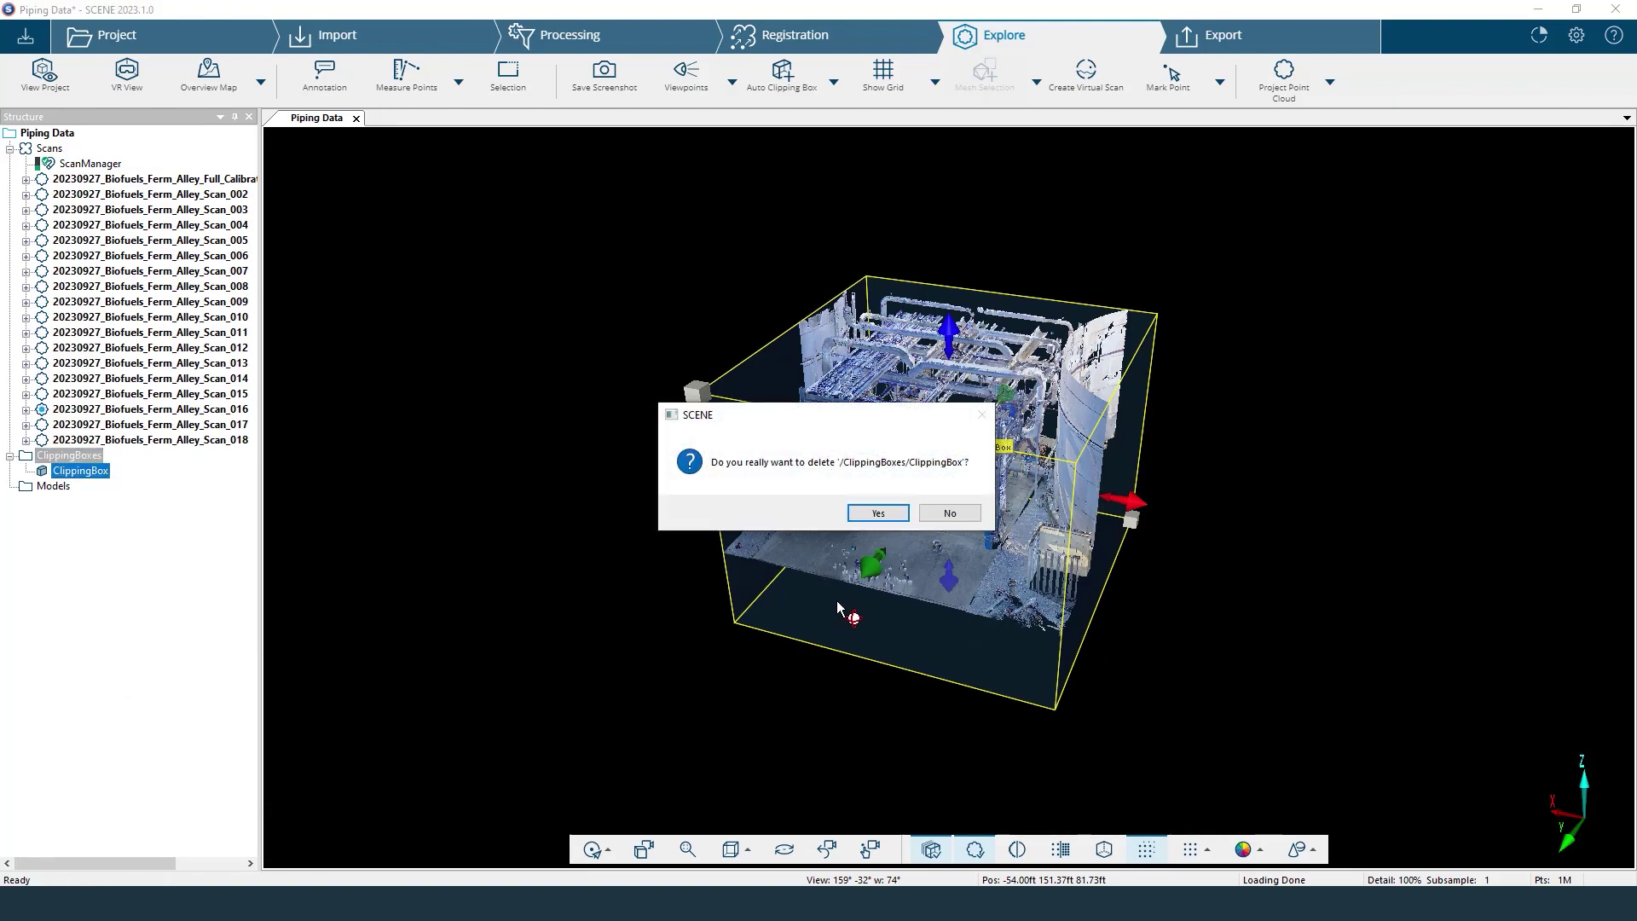
{"action": "left_click", "coordinate": [878, 515]}
Create an overview map of the Piping Data project and open it.
{"action": "left_click_drag", "start_coordinate": [1035, 375], "coordinate": [1004, 472]}
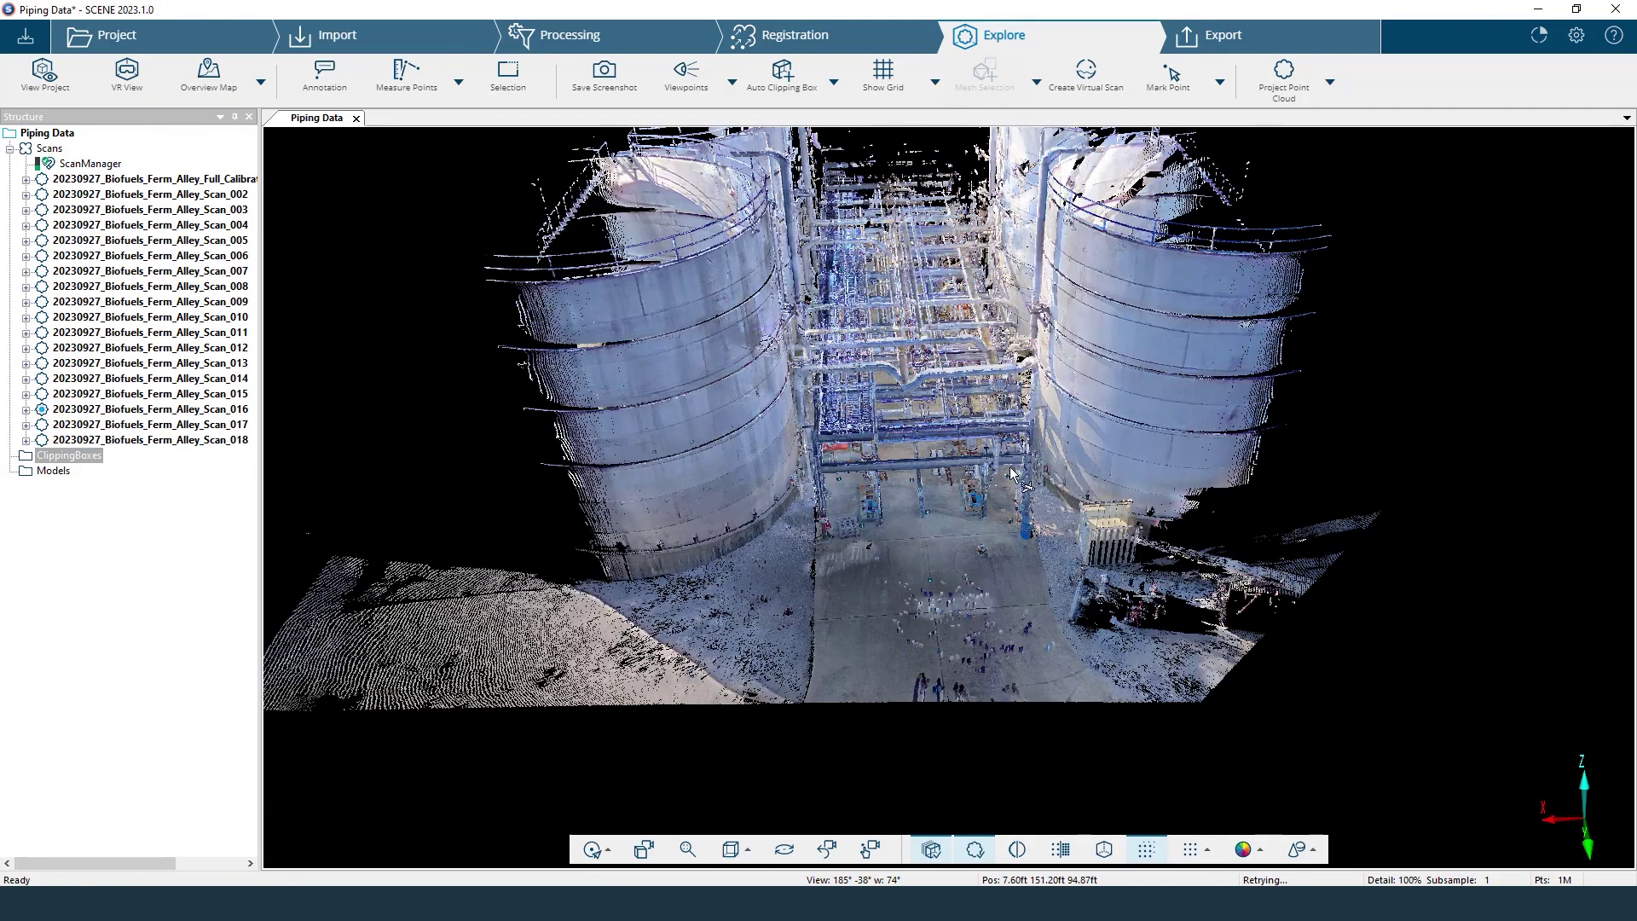
{"action": "mouse_move", "coordinate": [1118, 503]}
{"action": "left_mouse_down"}
{"action": "mouse_move", "coordinate": [1134, 484]}
{"action": "mouse_move", "coordinate": [1122, 494]}
{"action": "left_mouse_up"}
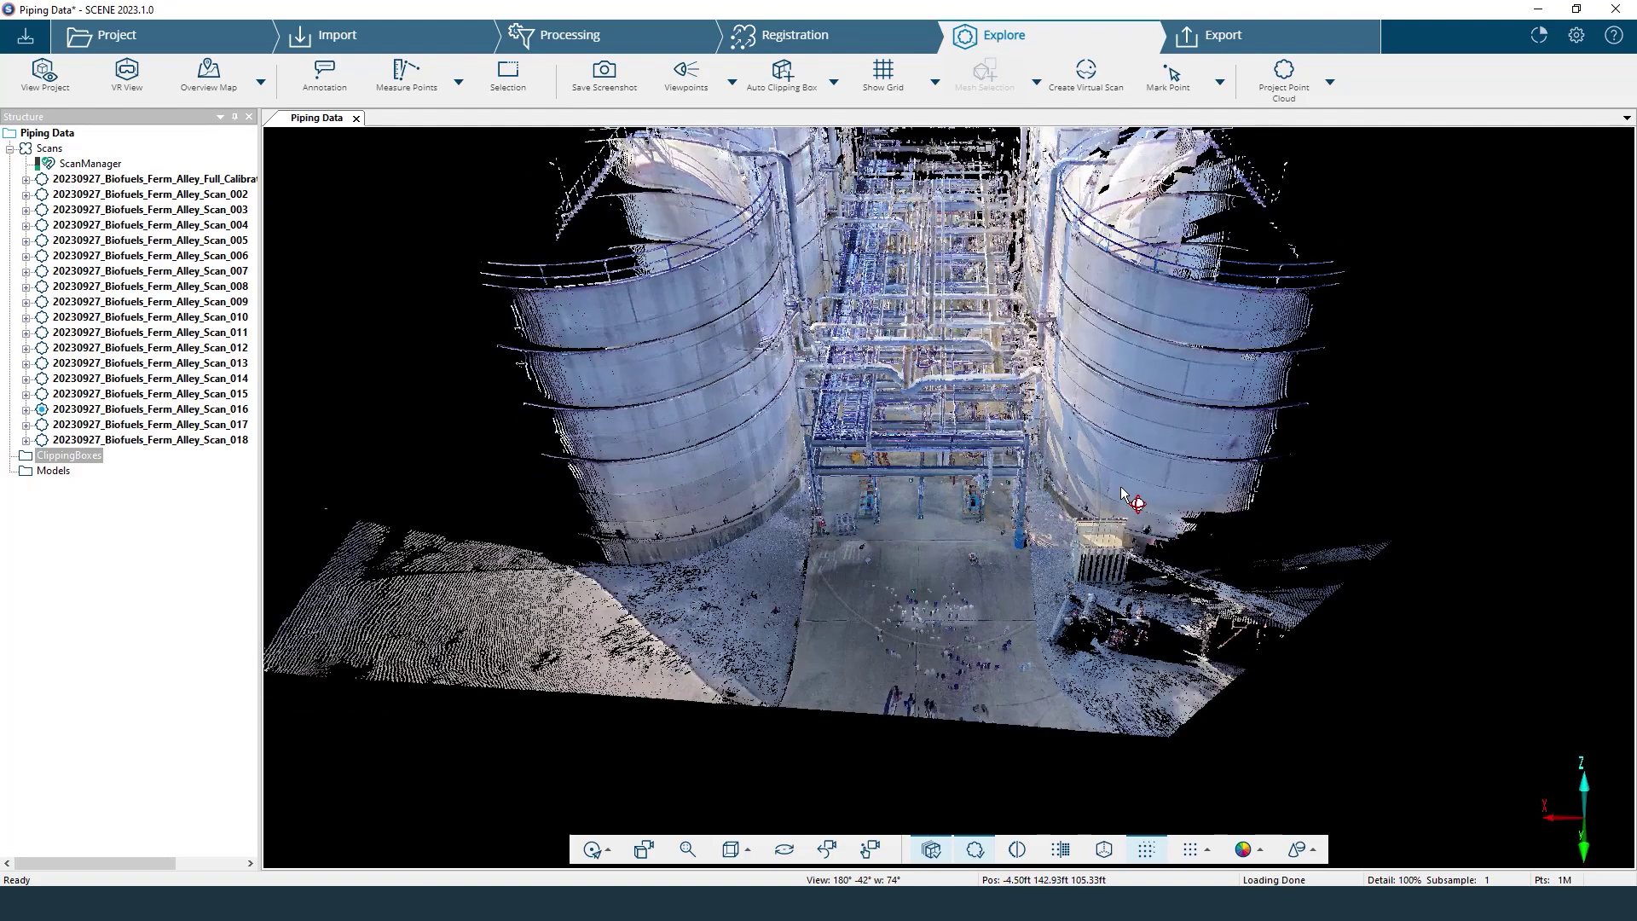
{"action": "scroll", "coordinate": [963, 541], "scroll_direction": "up", "scroll_amount": 2}
{"action": "left_click_drag", "start_coordinate": [964, 540], "coordinate": [1015, 514]}
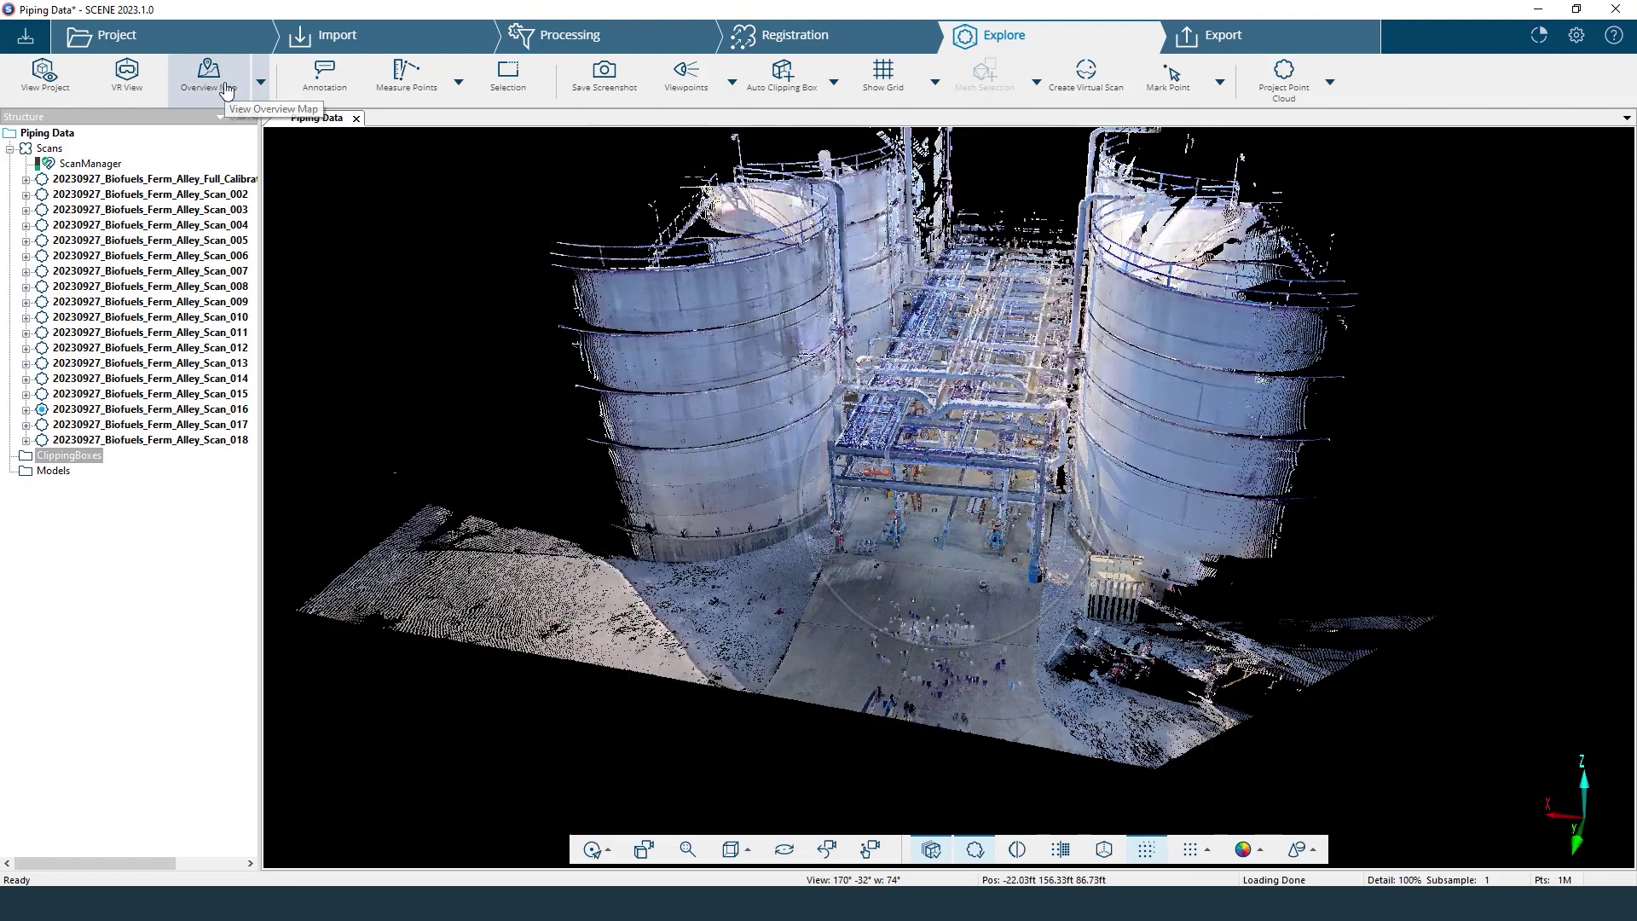
{"action": "left_click", "coordinate": [226, 91]}
{"action": "left_click", "coordinate": [986, 509]}
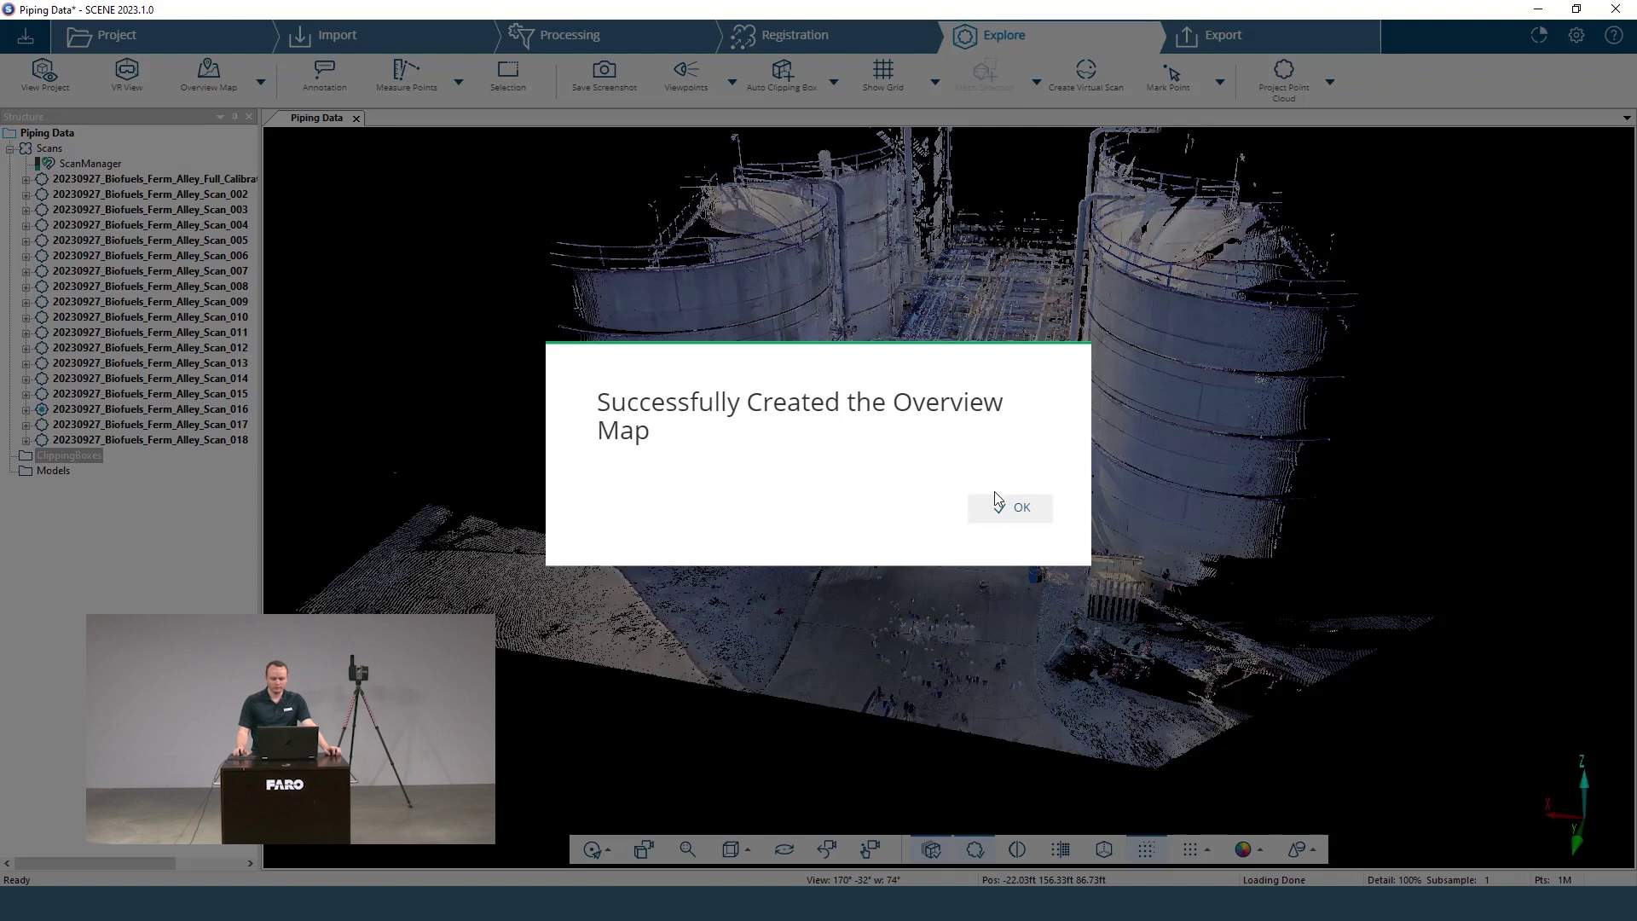
{"action": "left_click", "coordinate": [1011, 511]}
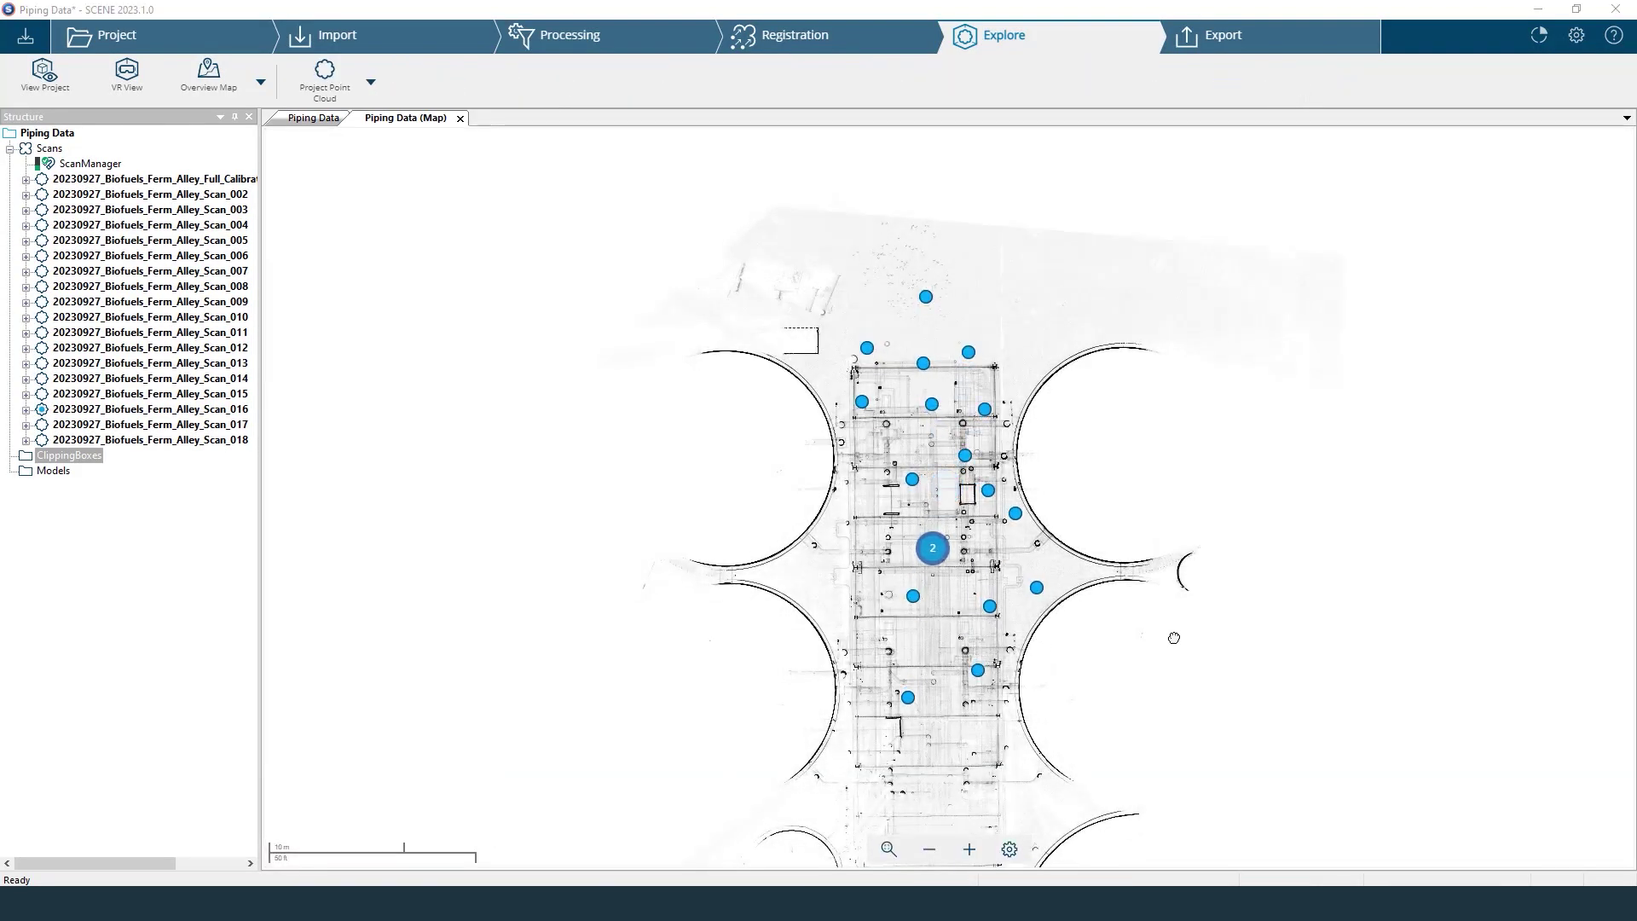
Examine the tanks, piping and scan positions on the overview map, including the view options of 20230927_Biofuels_Ferm_Alley_Scan_002.
{"action": "left_click_drag", "start_coordinate": [1158, 643], "coordinate": [1194, 606]}
{"action": "scroll", "coordinate": [965, 447], "scroll_direction": "up", "scroll_amount": 3}
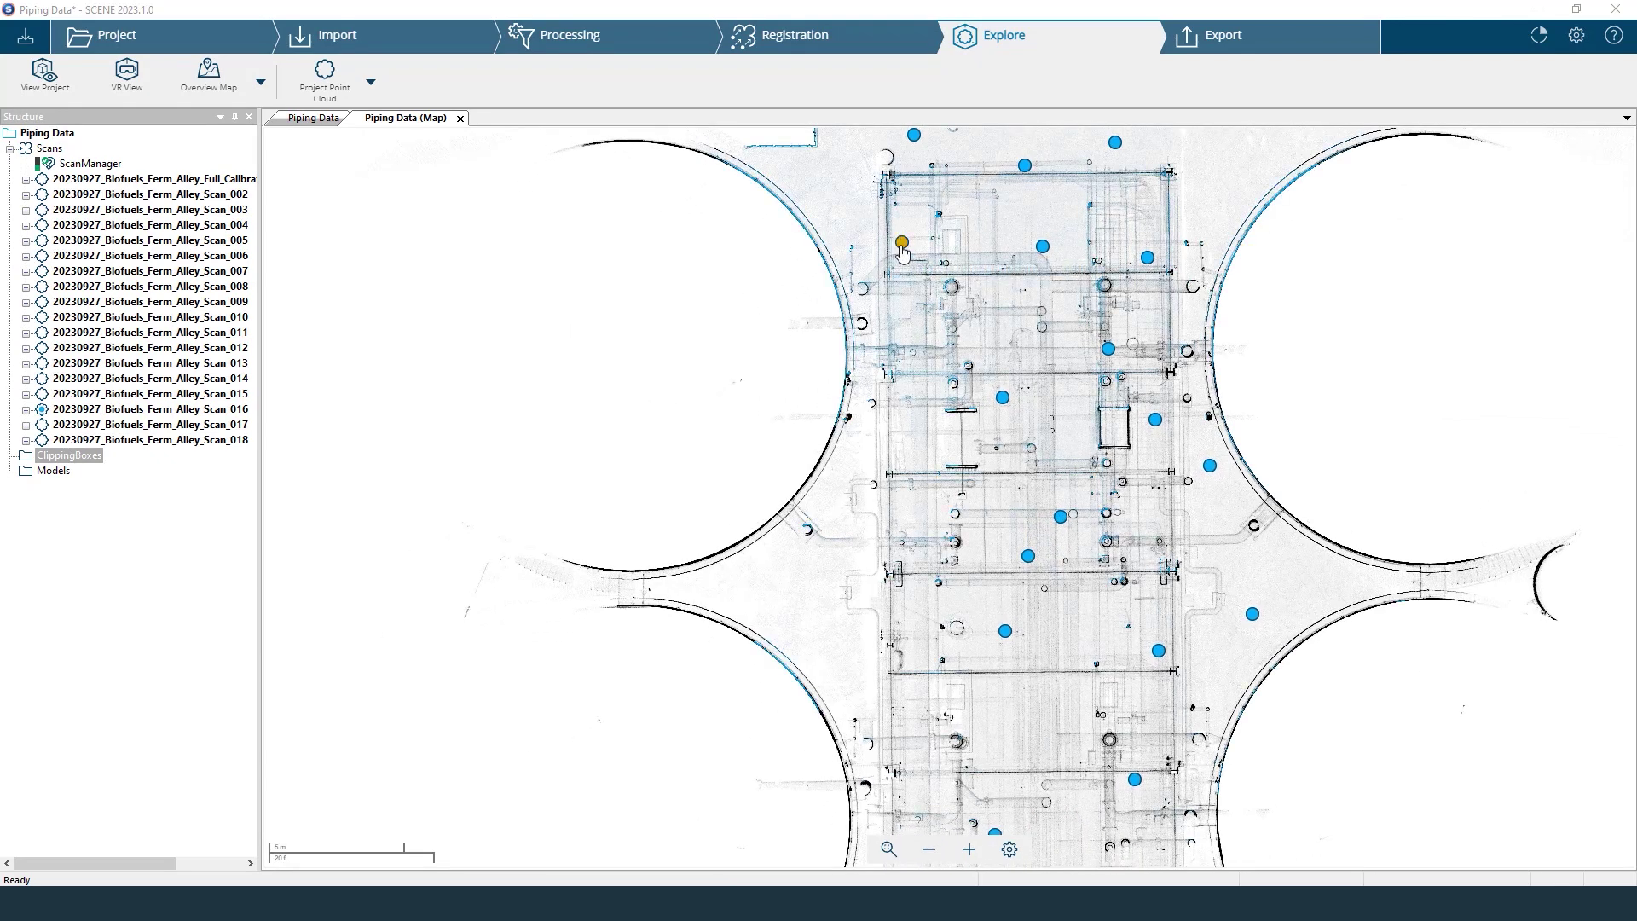
{"action": "scroll", "coordinate": [1011, 433], "scroll_direction": "down", "scroll_amount": 2}
{"action": "scroll", "coordinate": [1011, 433], "scroll_direction": "down", "scroll_amount": 2}
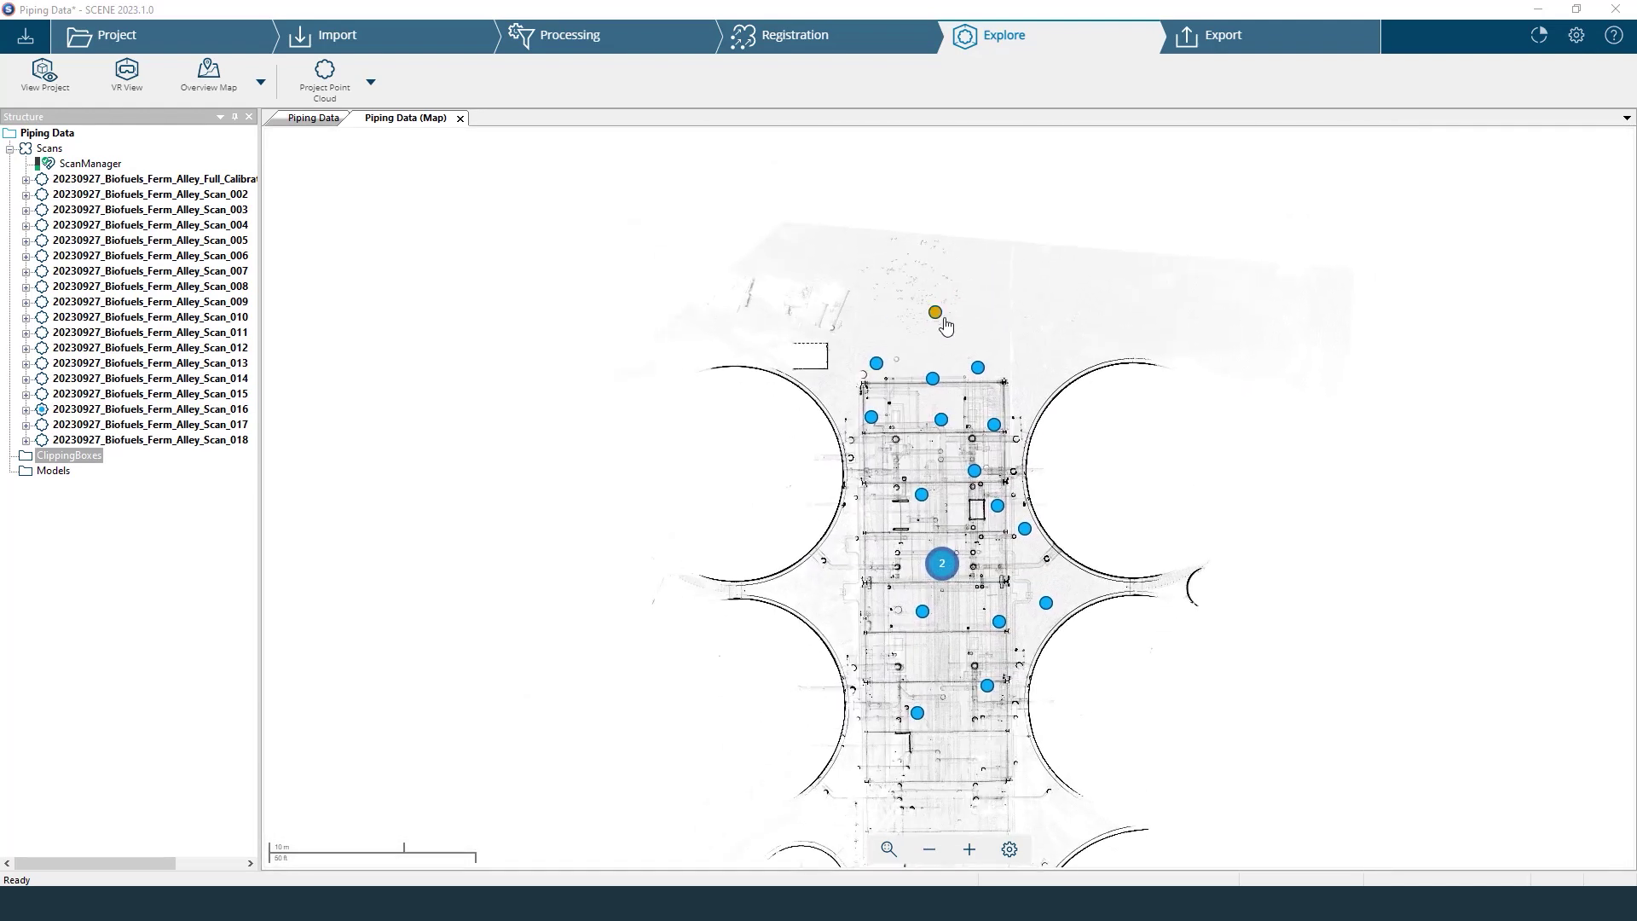
{"action": "left_click", "coordinate": [937, 312]}
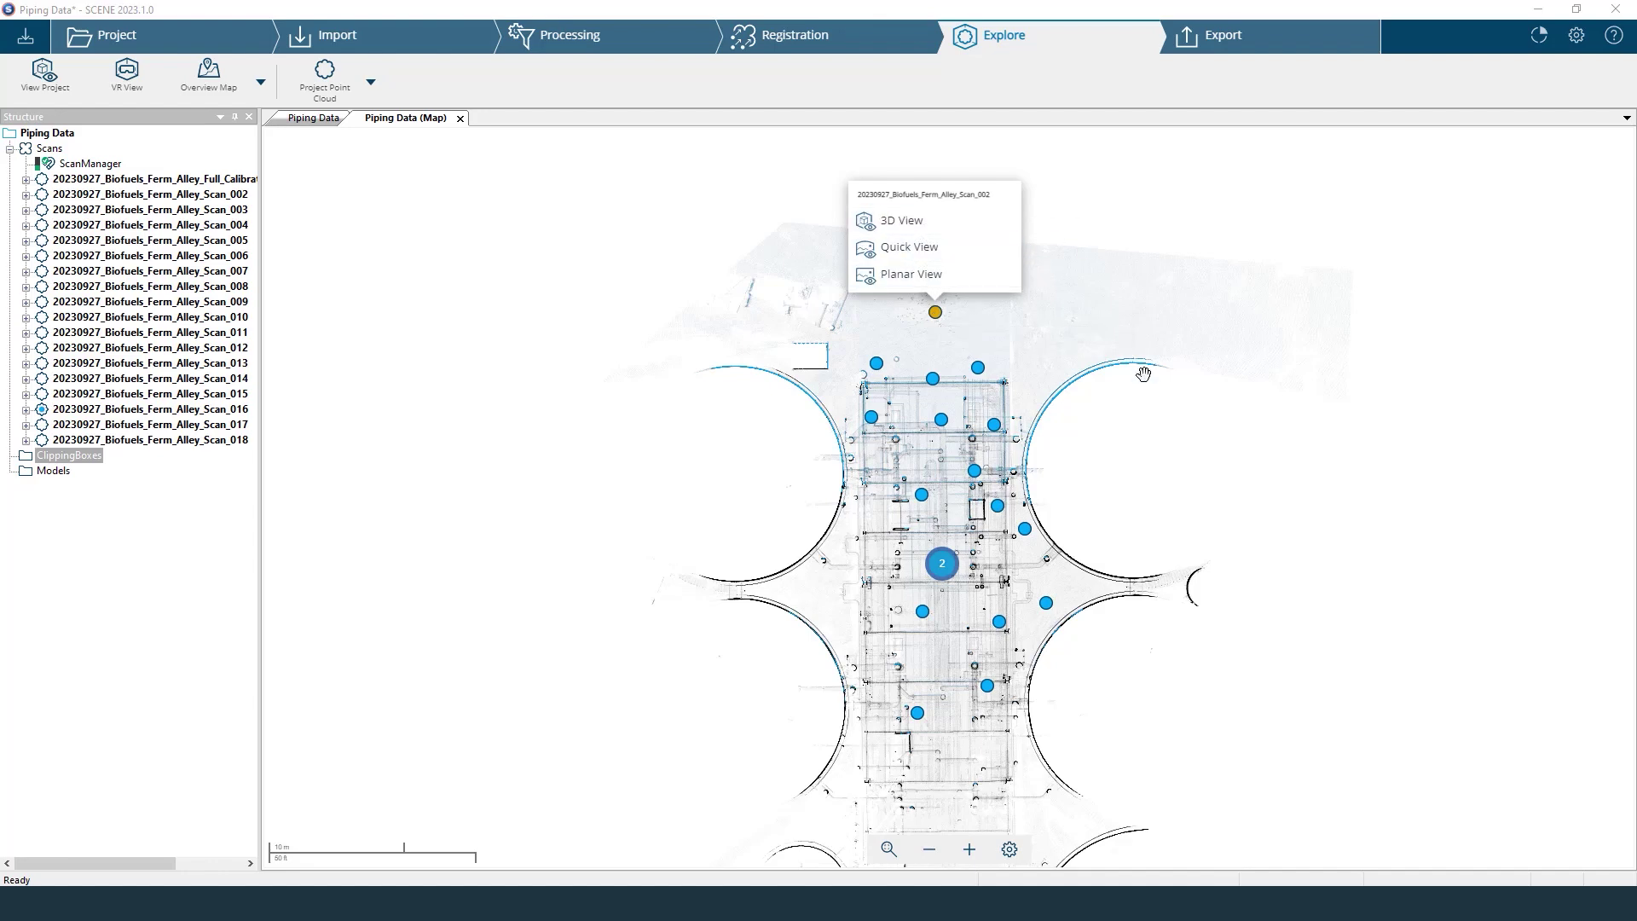
{"action": "scroll", "coordinate": [895, 575], "scroll_direction": "up", "scroll_amount": 3}
{"action": "left_click_drag", "start_coordinate": [1057, 653], "coordinate": [1040, 555]}
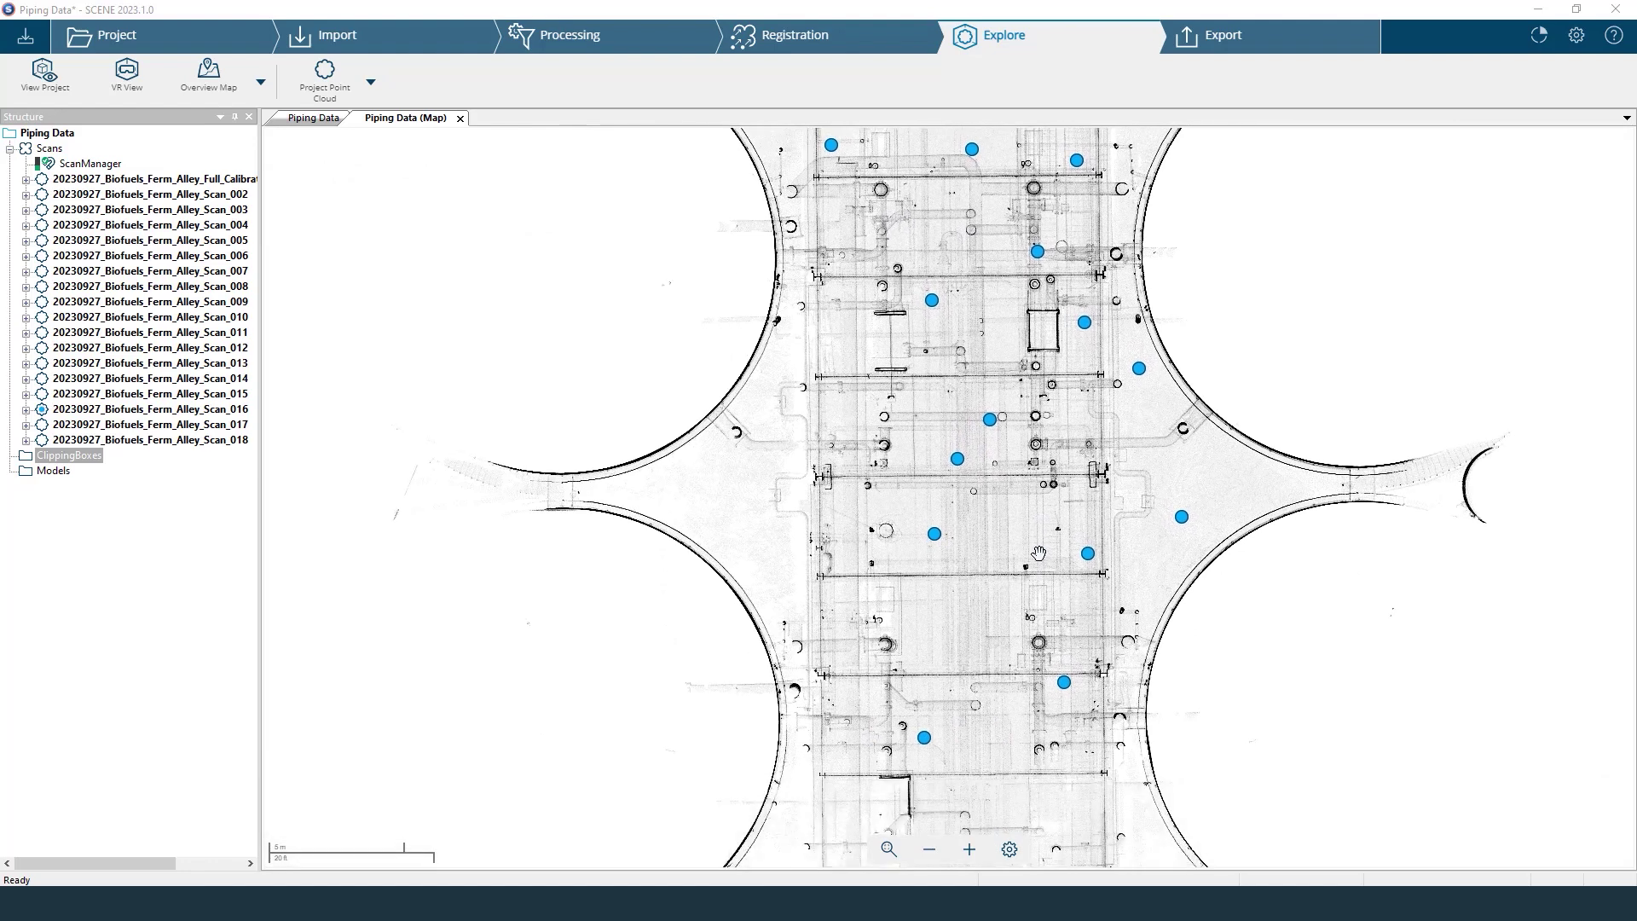
{"action": "left_click_drag", "start_coordinate": [1215, 442], "coordinate": [1219, 511]}
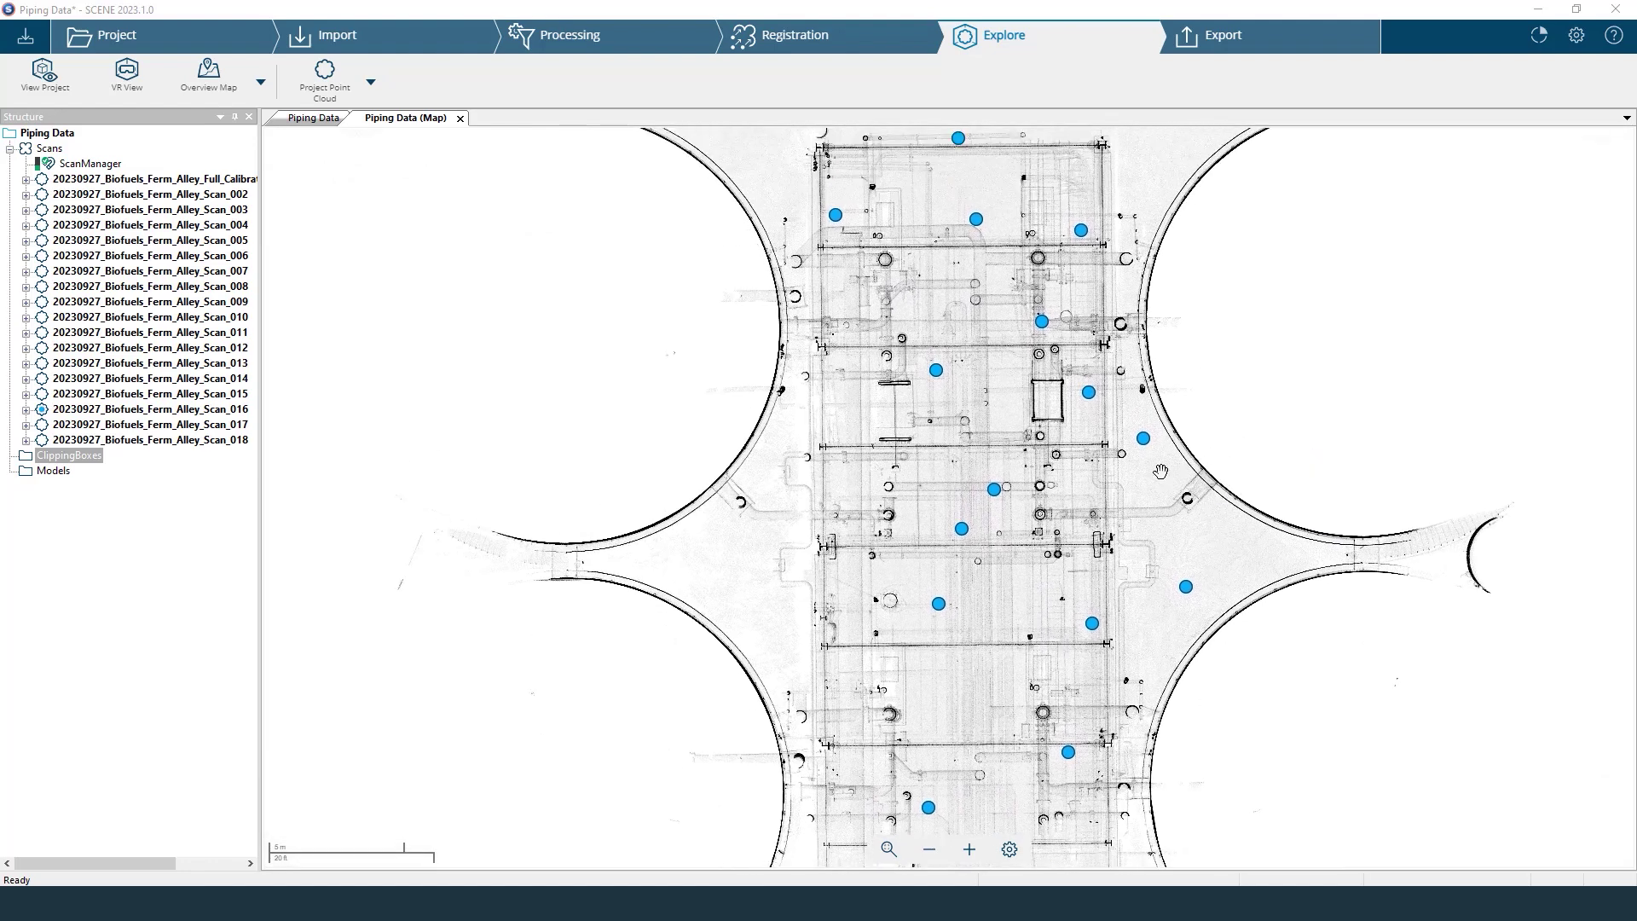
{"action": "scroll", "coordinate": [1161, 471], "scroll_direction": "down", "scroll_amount": 3}
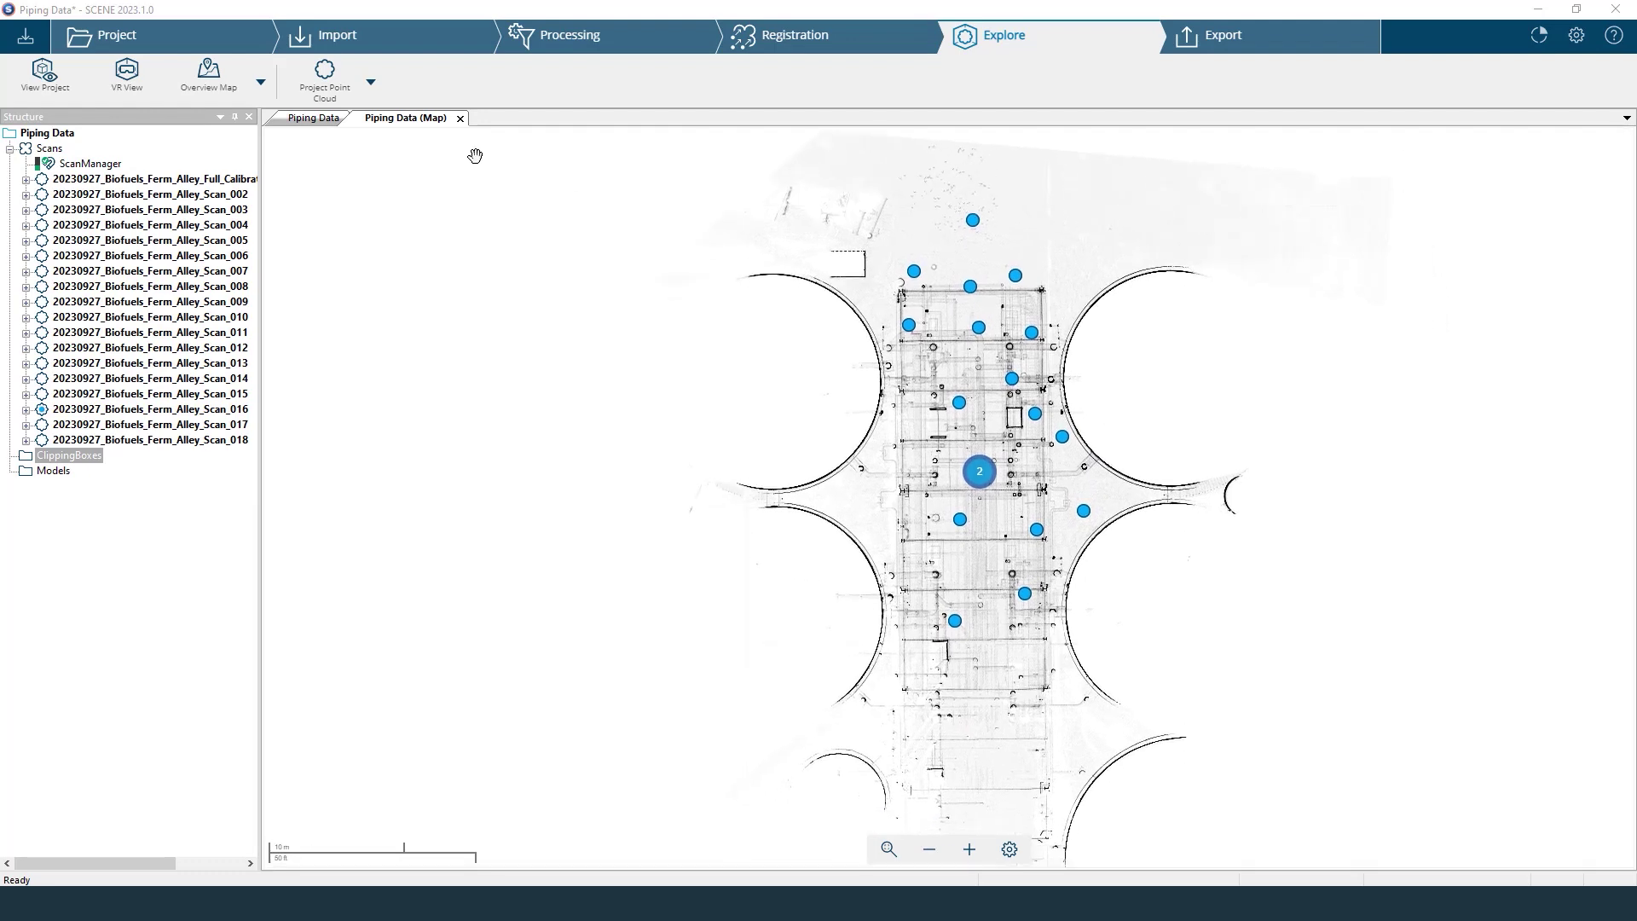
Open the overview map export settings and review the available file types.
{"action": "left_click", "coordinate": [1212, 44]}
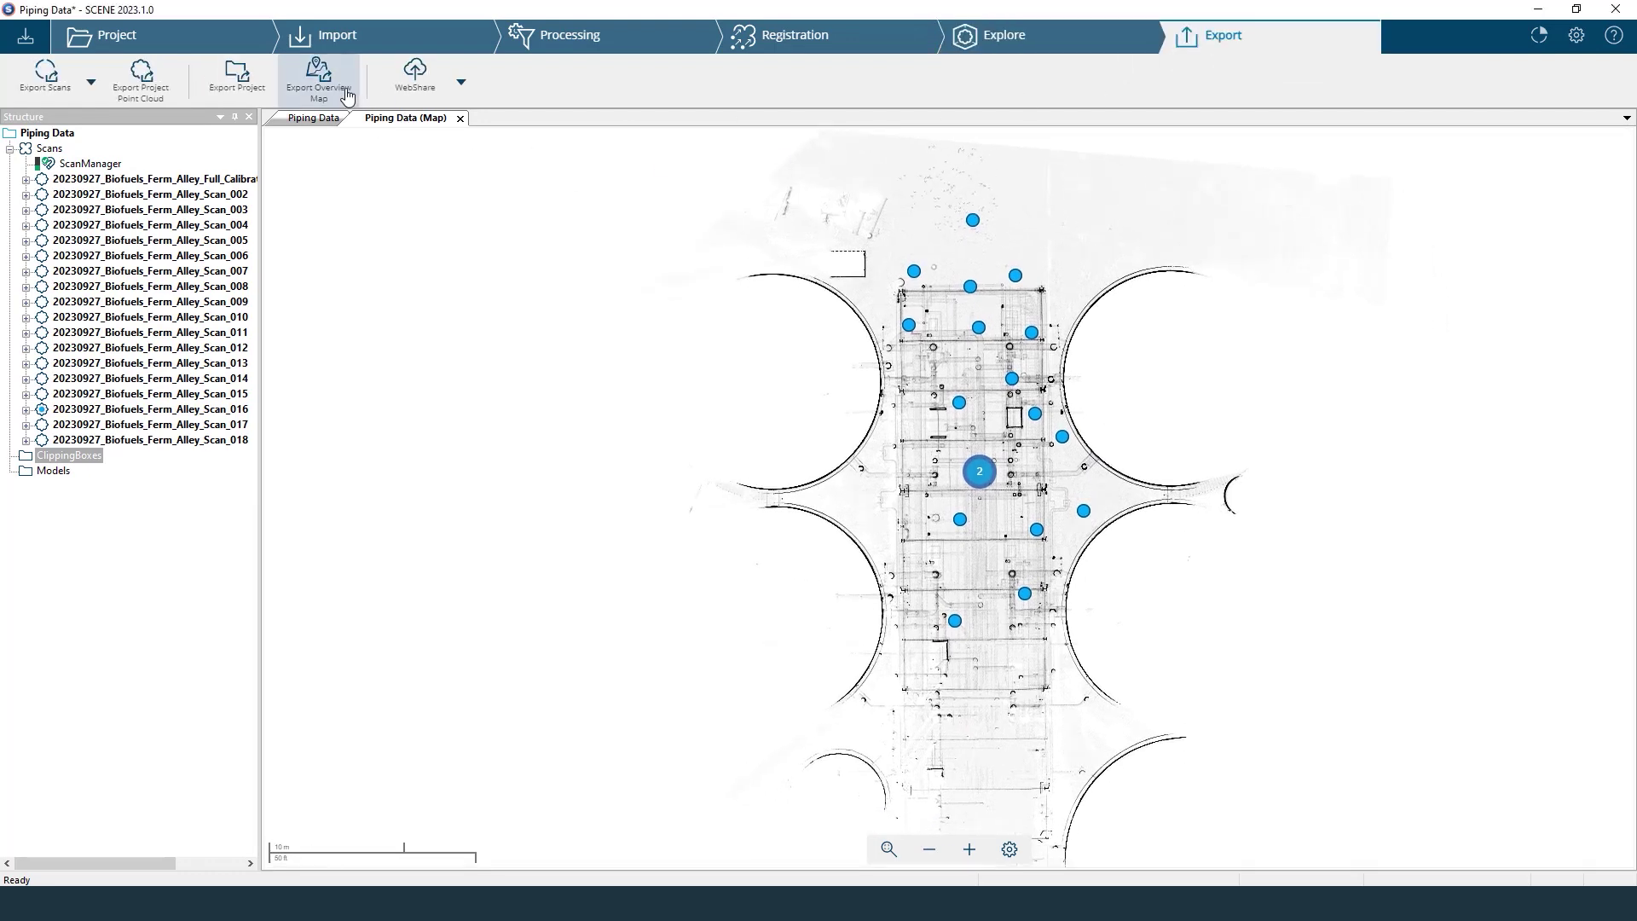
{"action": "left_click", "coordinate": [347, 96]}
{"action": "left_click", "coordinate": [696, 469]}
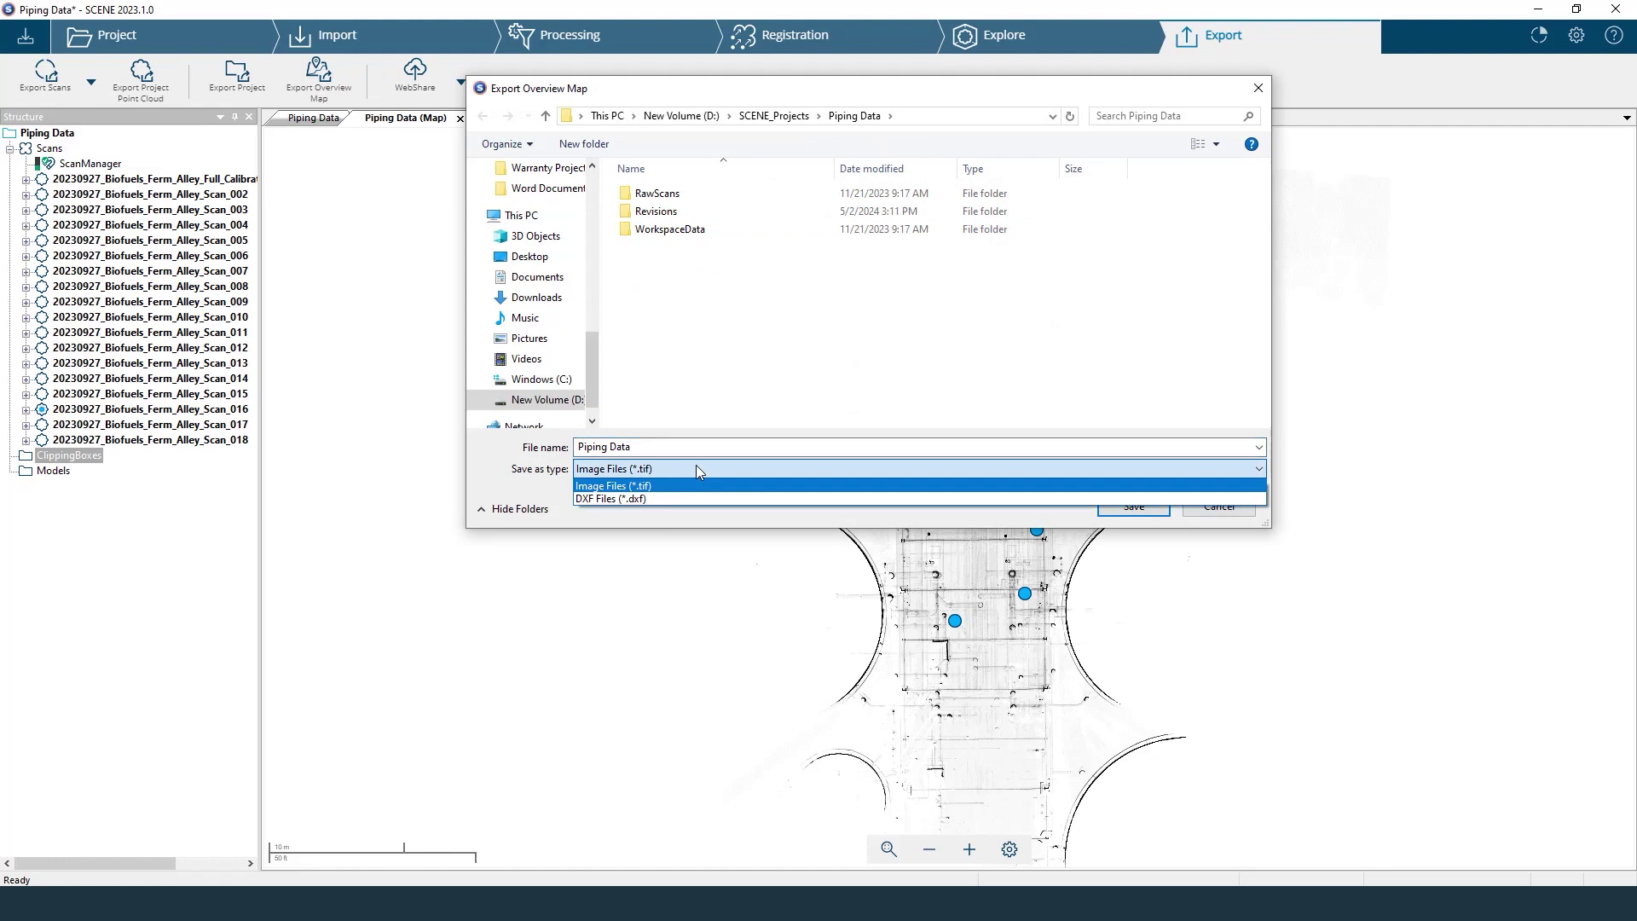
{"action": "left_click", "coordinate": [697, 469]}
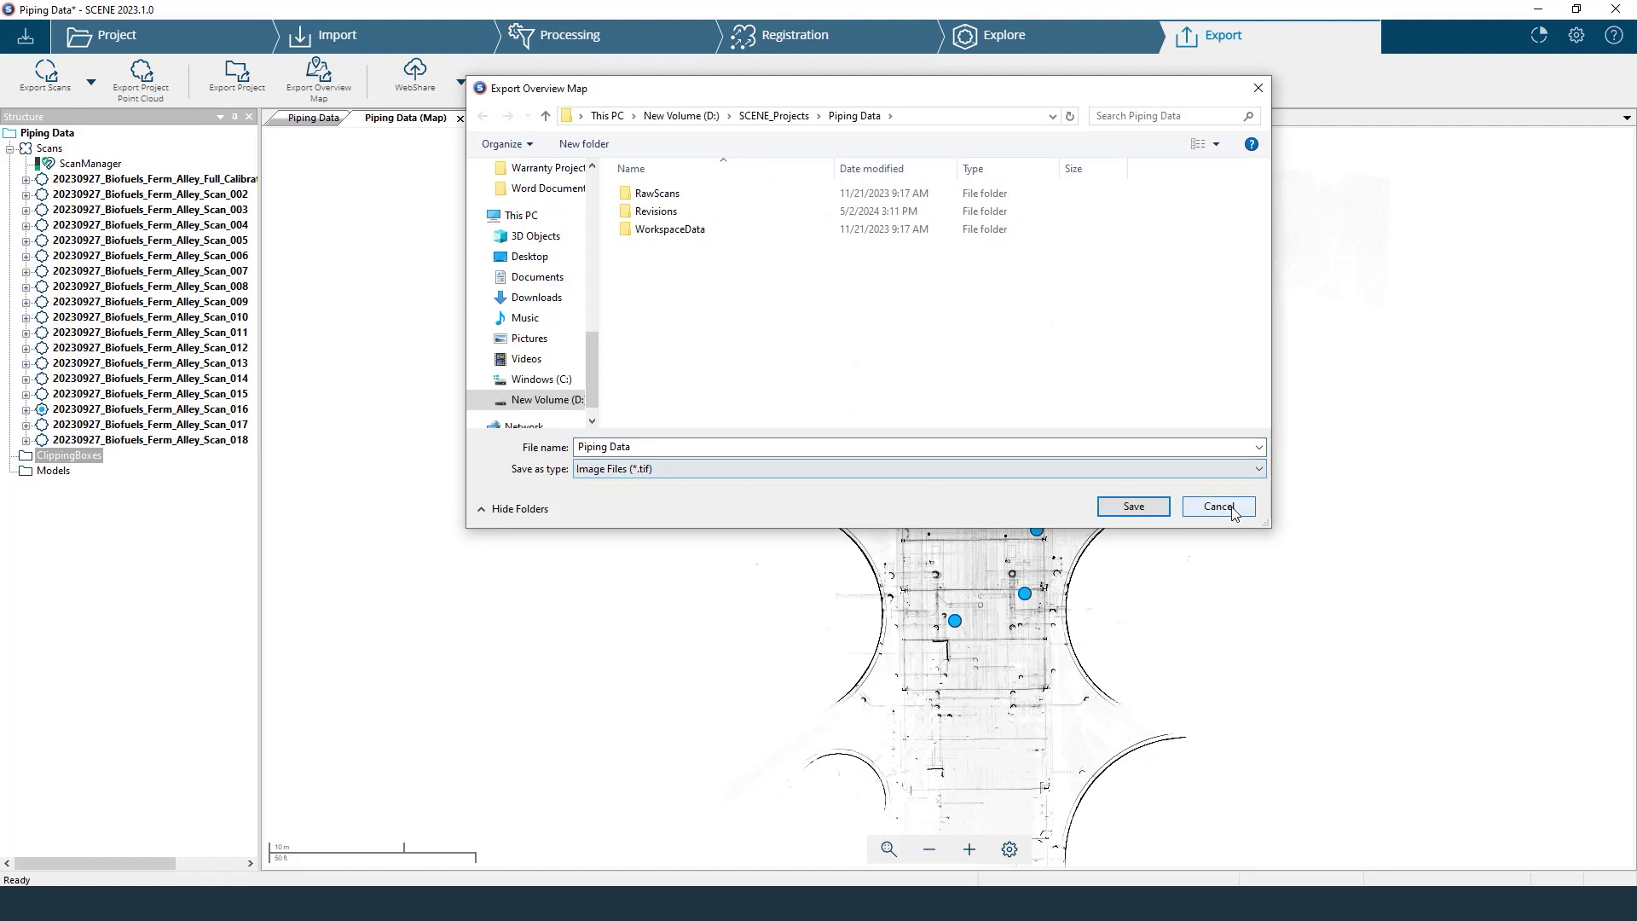
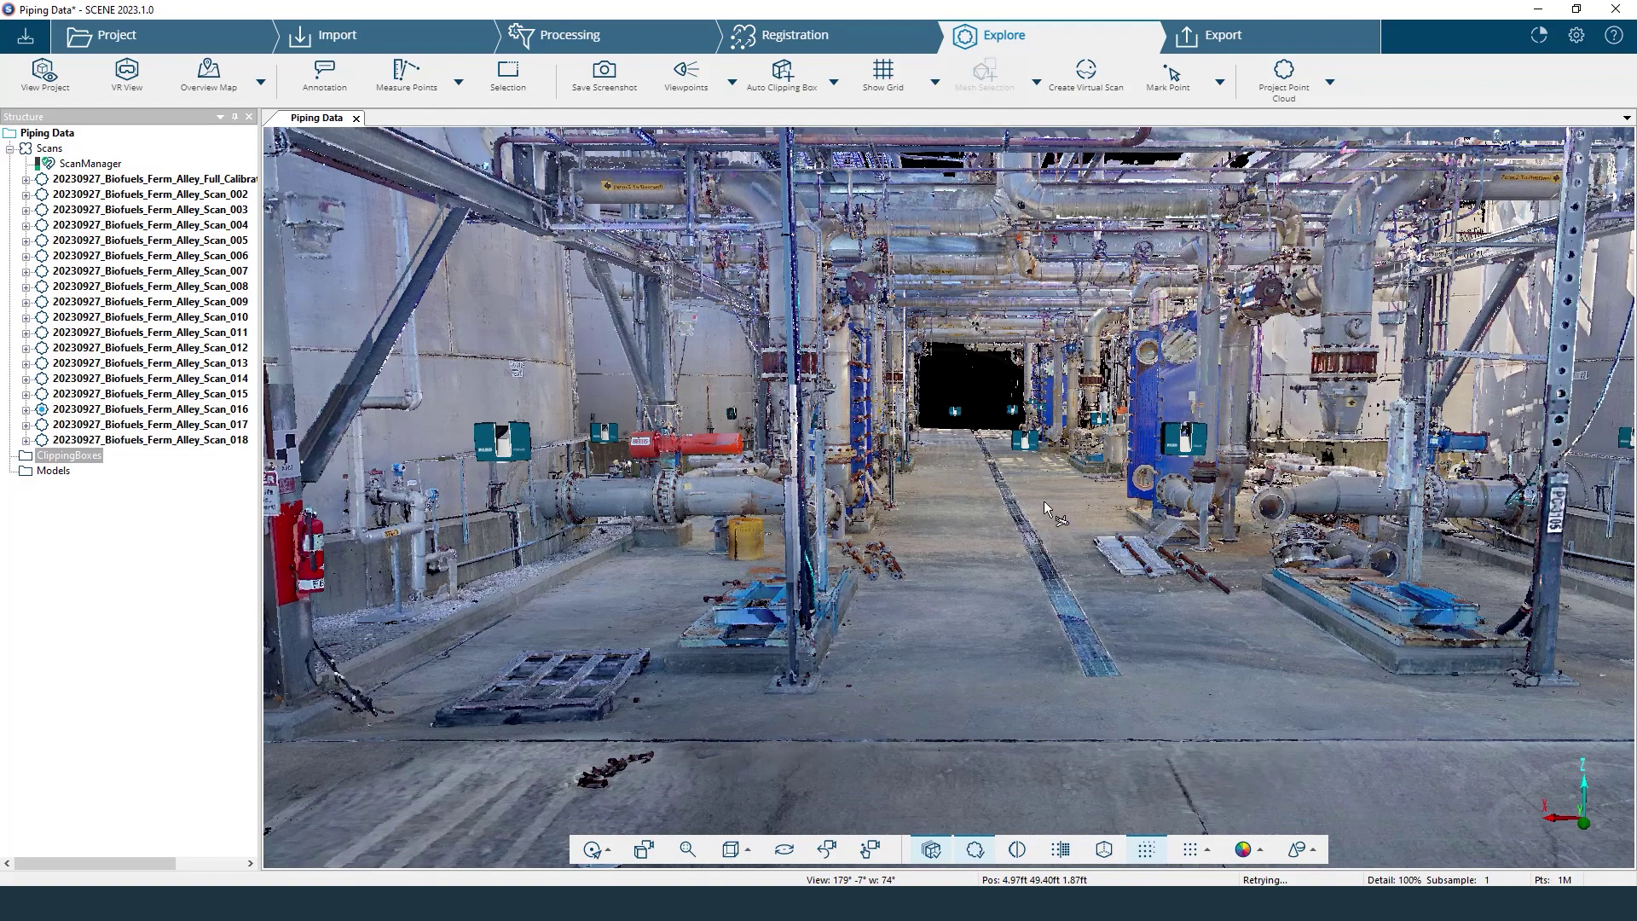
Switch the navigation mode to Walk and frame a ground-level view along the piping alley.
{"action": "scroll", "coordinate": [1024, 491], "scroll_direction": "up", "scroll_amount": 3}
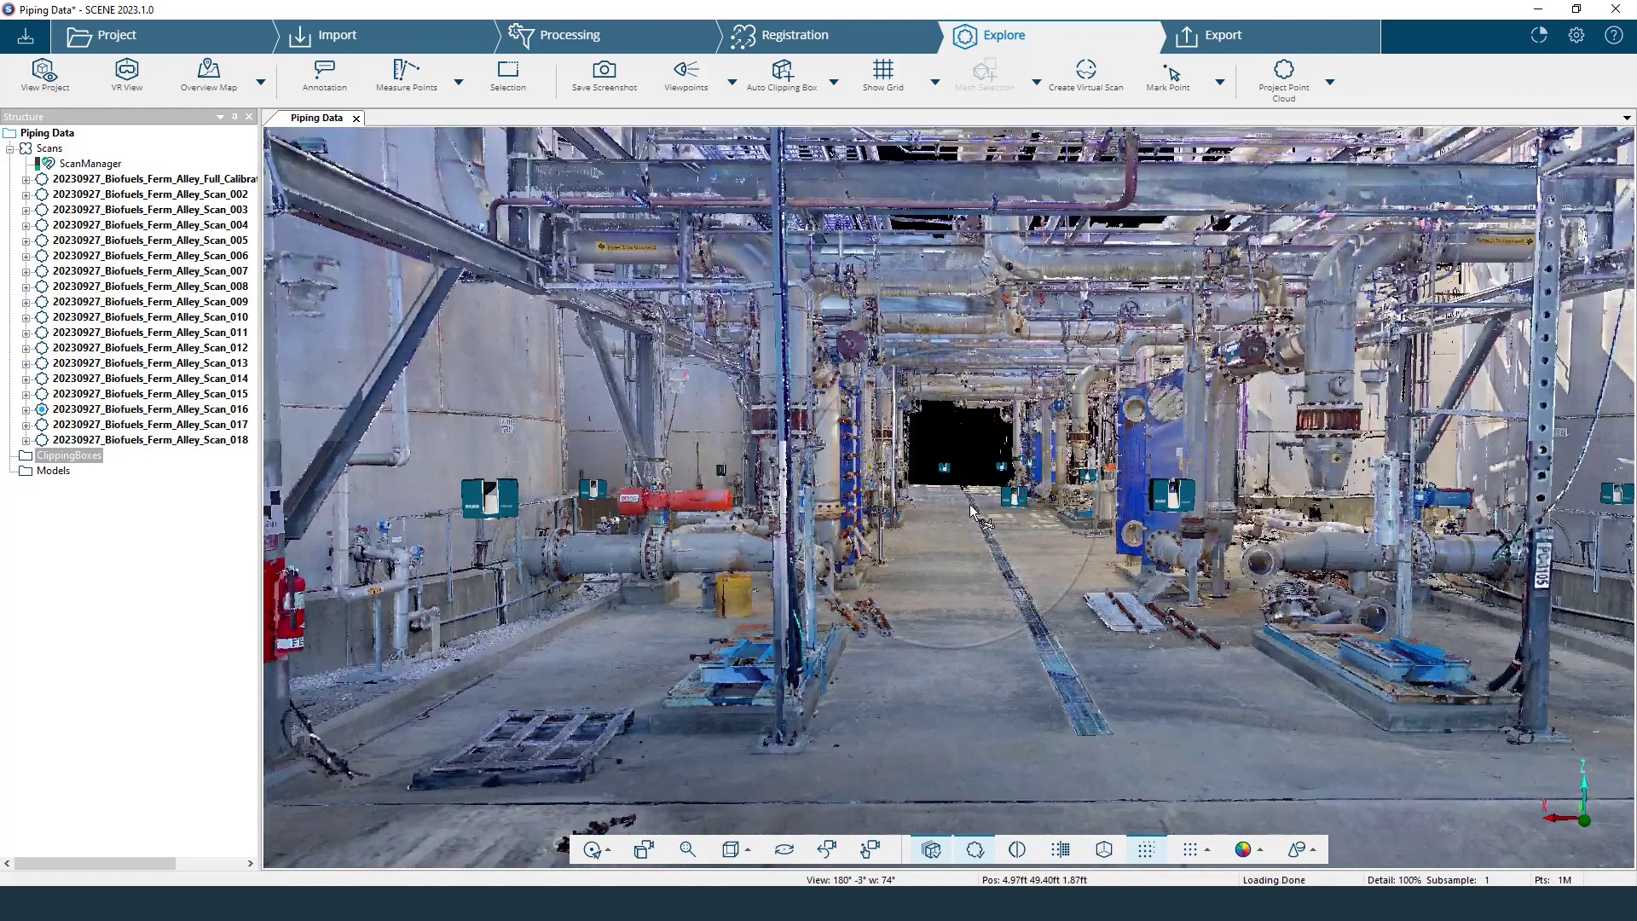
{"action": "left_click_drag", "start_coordinate": [975, 512], "coordinate": [935, 539]}
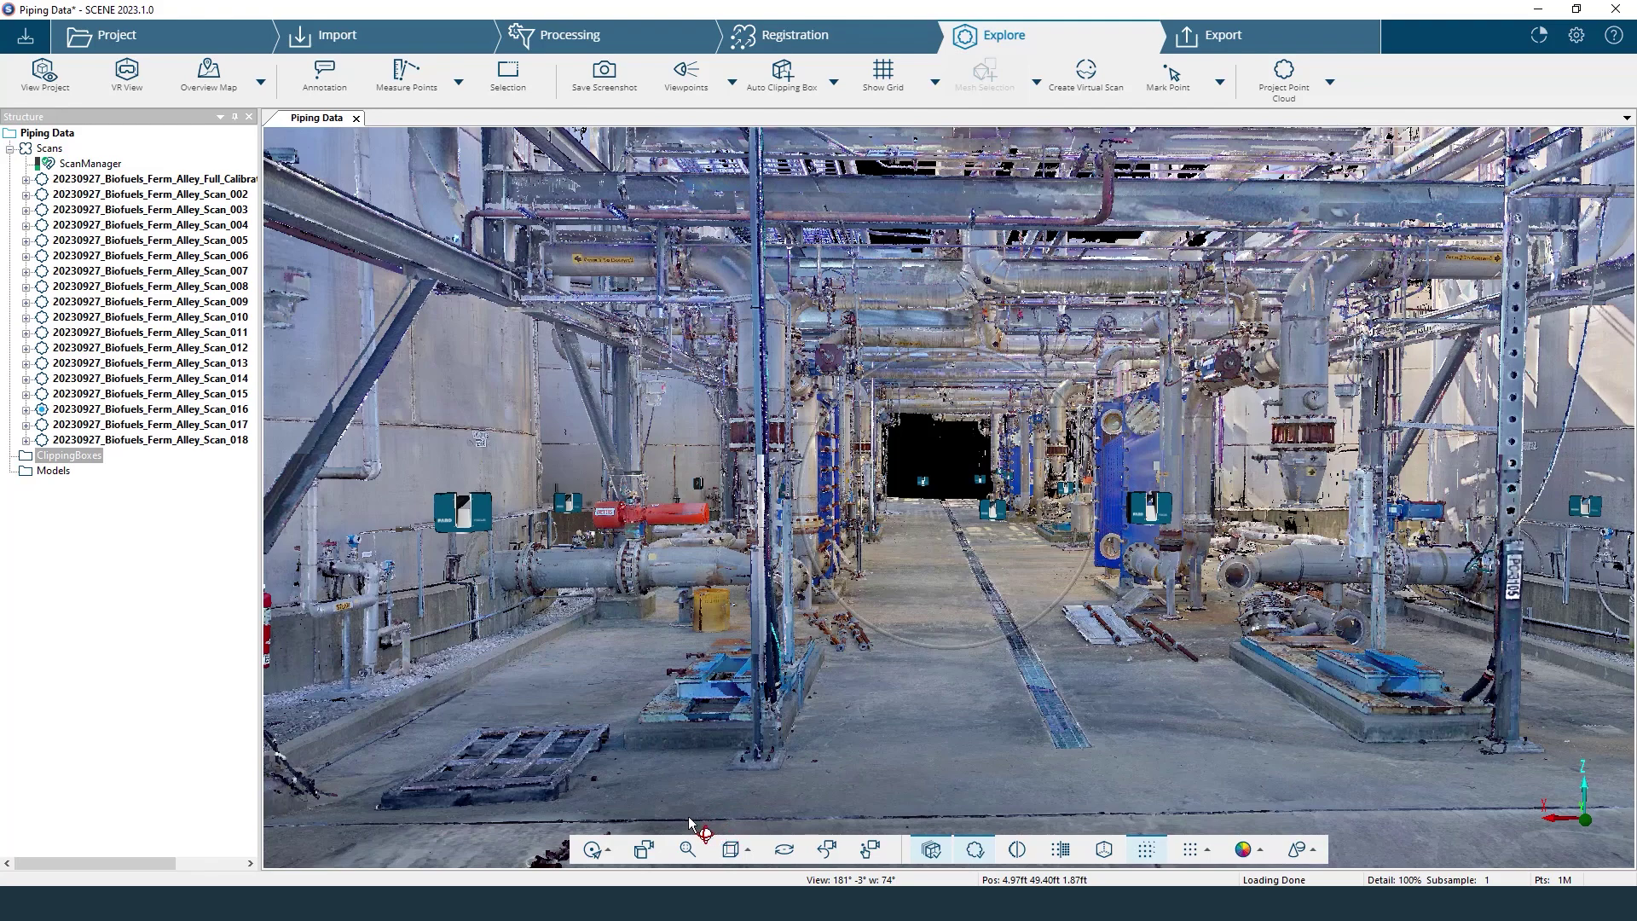
{"action": "left_click", "coordinate": [597, 849]}
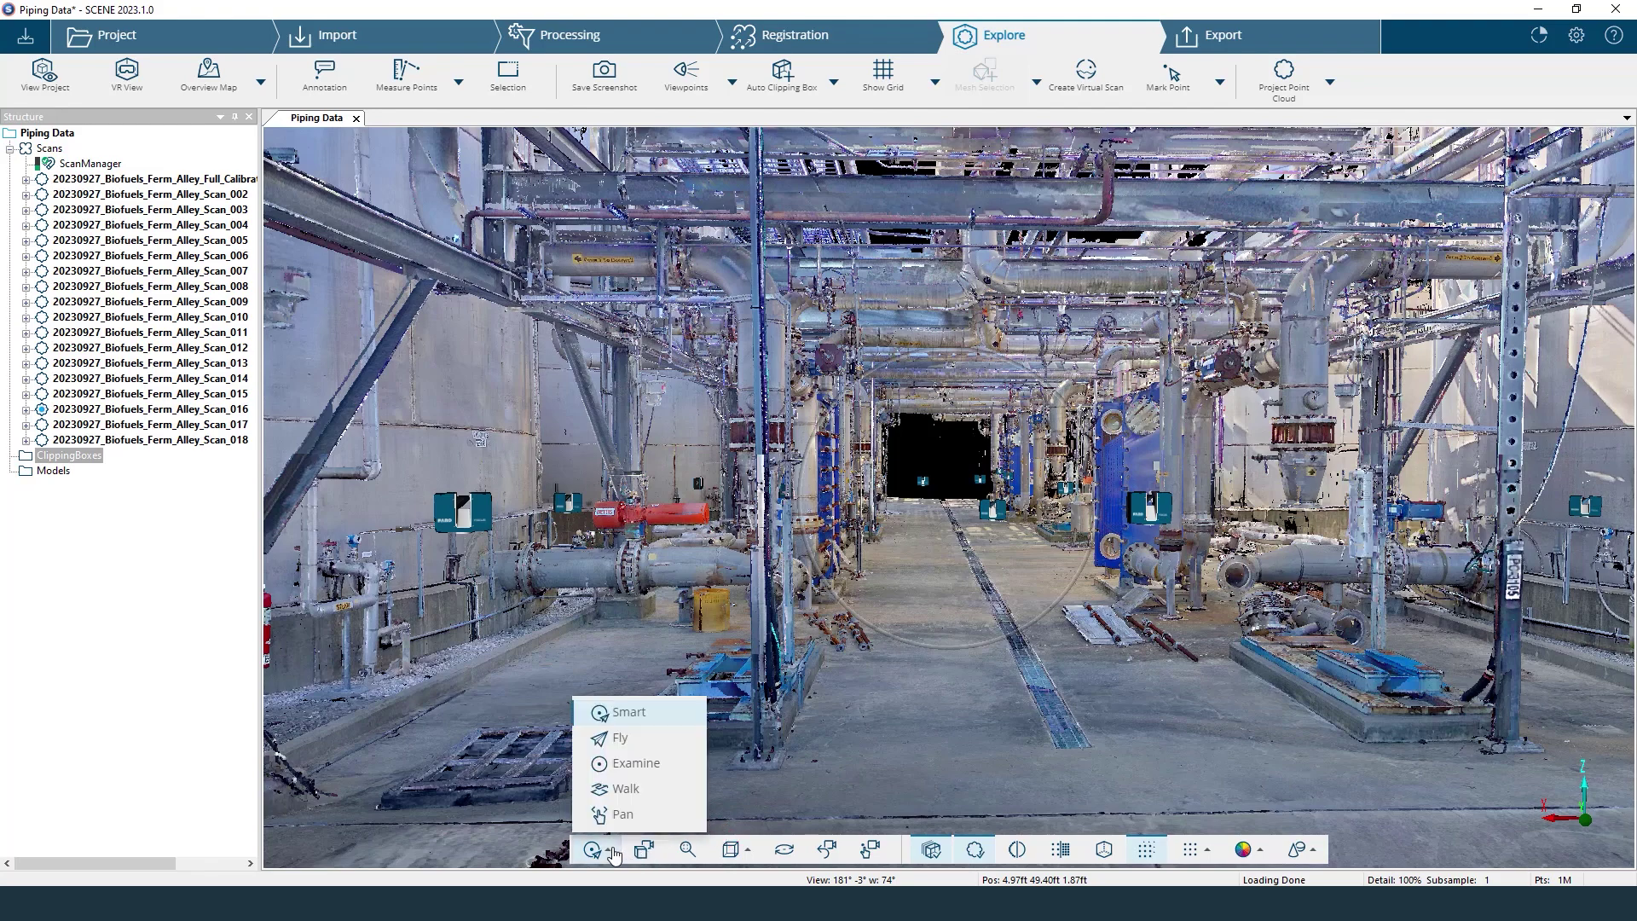
{"action": "left_click", "coordinate": [625, 789]}
{"action": "left_click_drag", "start_coordinate": [1263, 540], "coordinate": [1240, 637]}
{"action": "key", "text": "Up"}
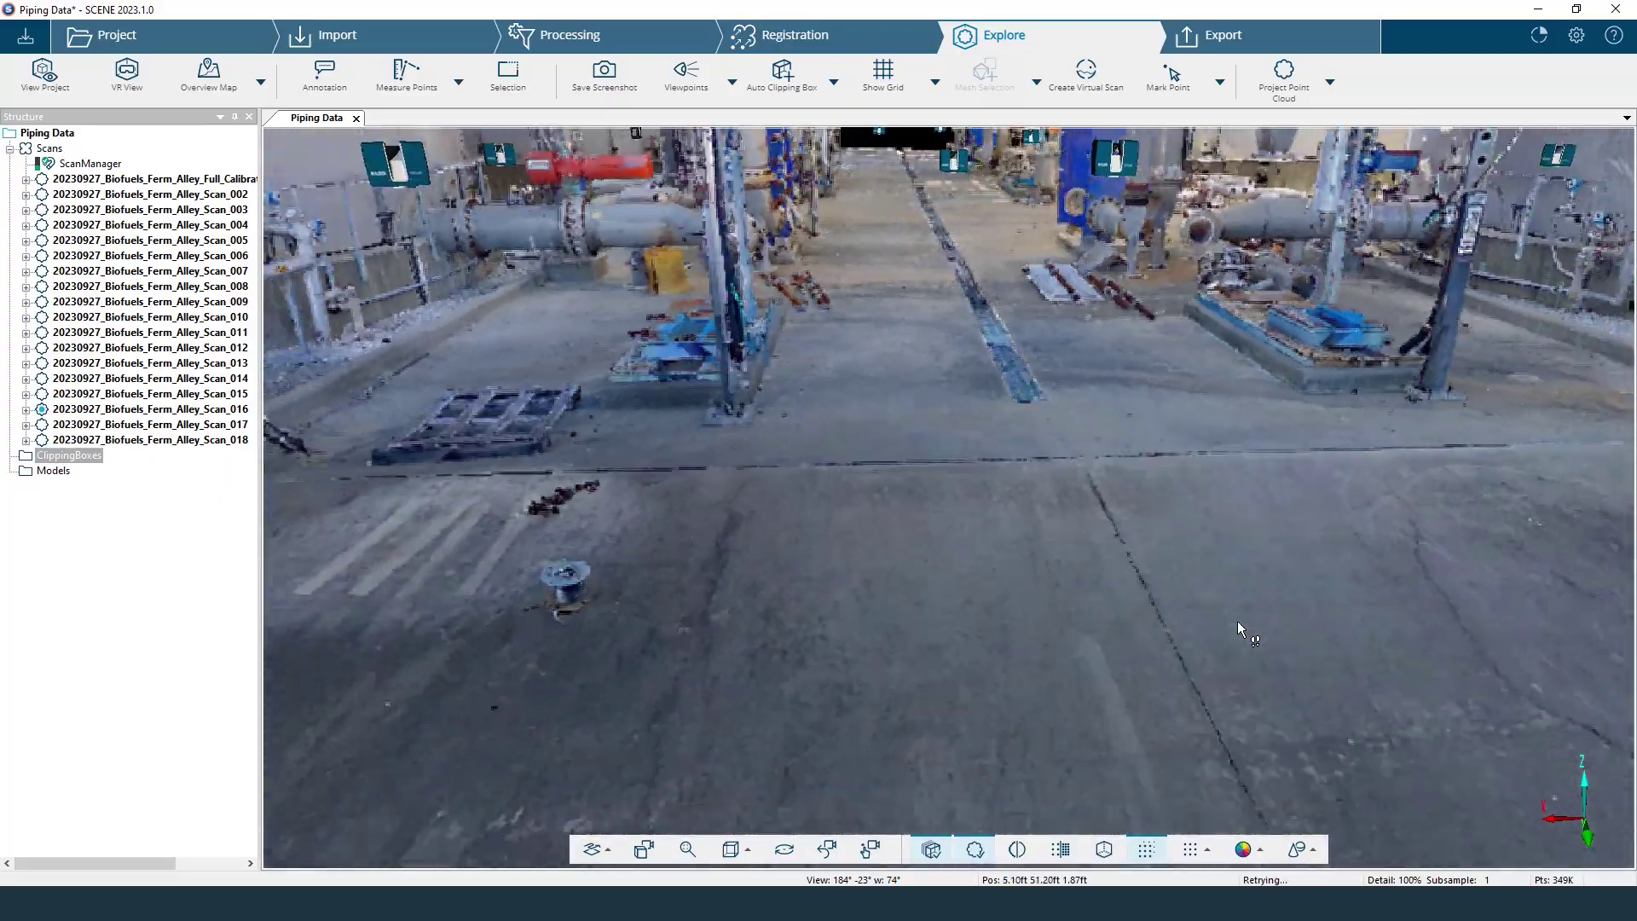
{"action": "left_click_drag", "start_coordinate": [1237, 622], "coordinate": [1225, 573]}
{"action": "key", "text": "Down"}
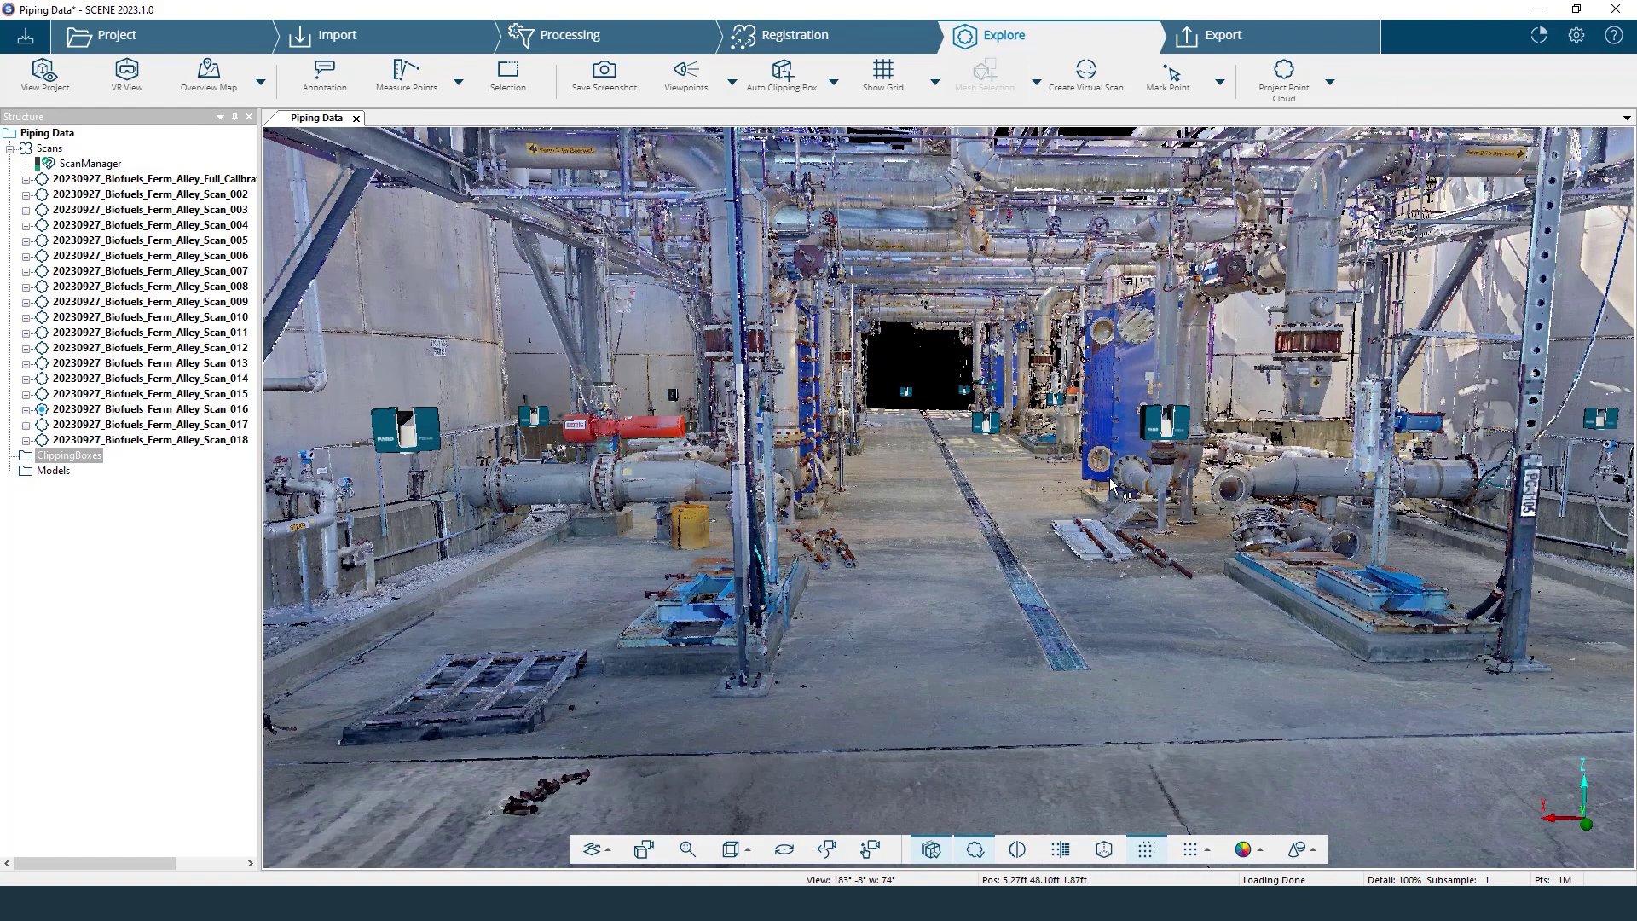
{"action": "key", "text": "Up"}
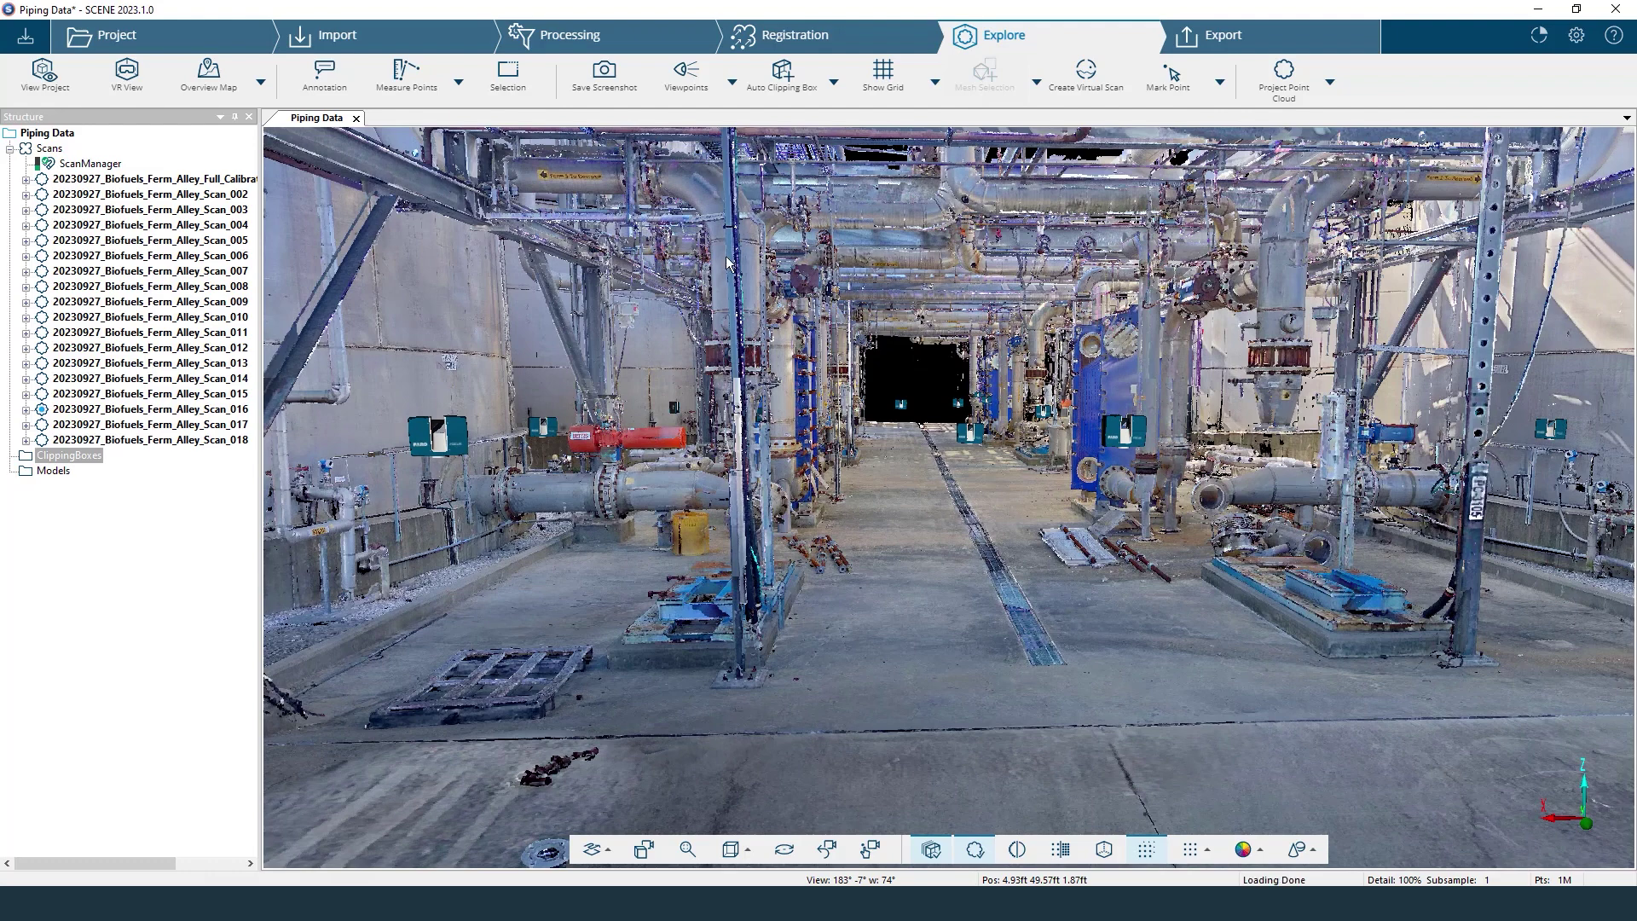
Create a viewpoint named Pipe_1 from the current view and show it in the project structure.
{"action": "left_click", "coordinate": [731, 83]}
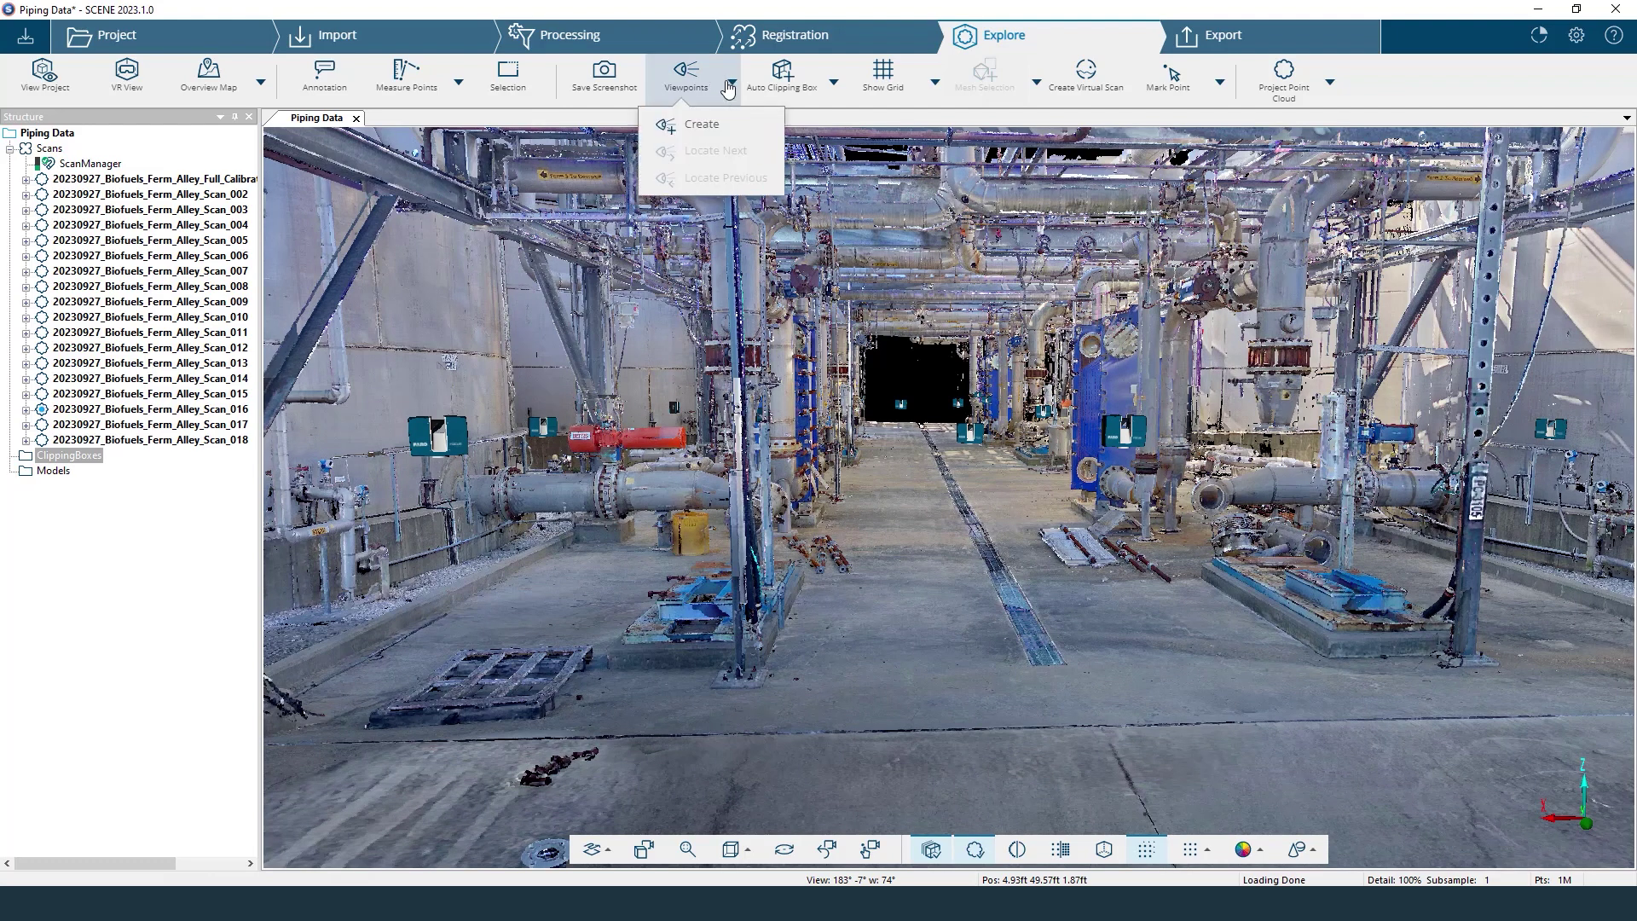
{"action": "left_click", "coordinate": [702, 124]}
{"action": "left_click", "coordinate": [906, 435]}
{"action": "double_click", "coordinate": [905, 435]}
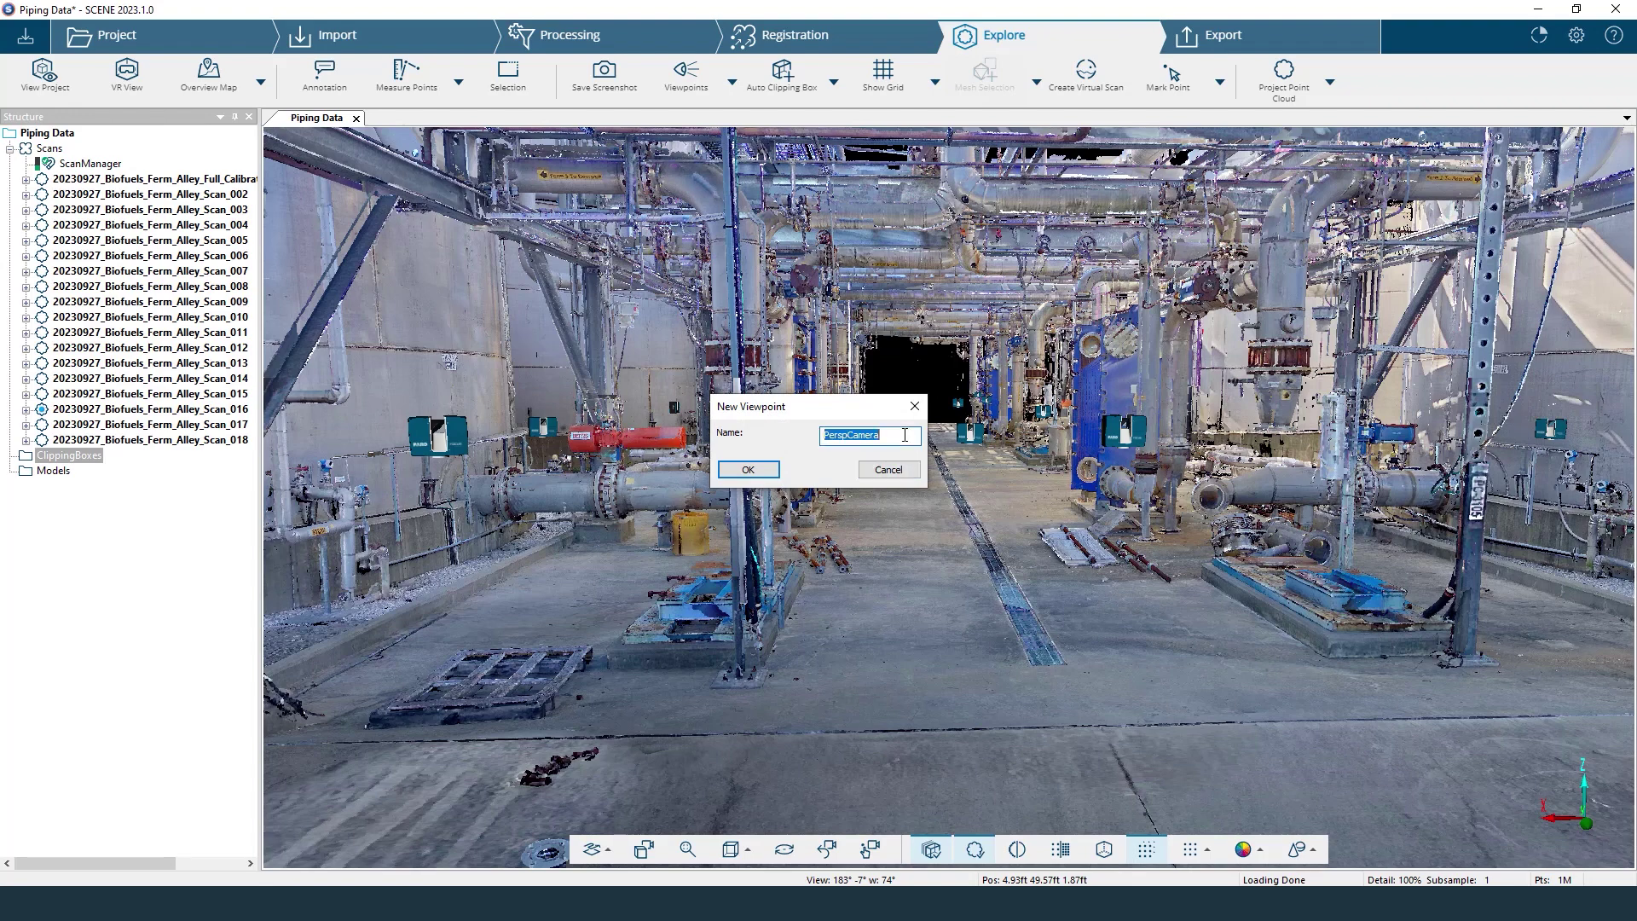
{"action": "type", "text": "Pipe_1"}
{"action": "left_click", "coordinate": [749, 469]}
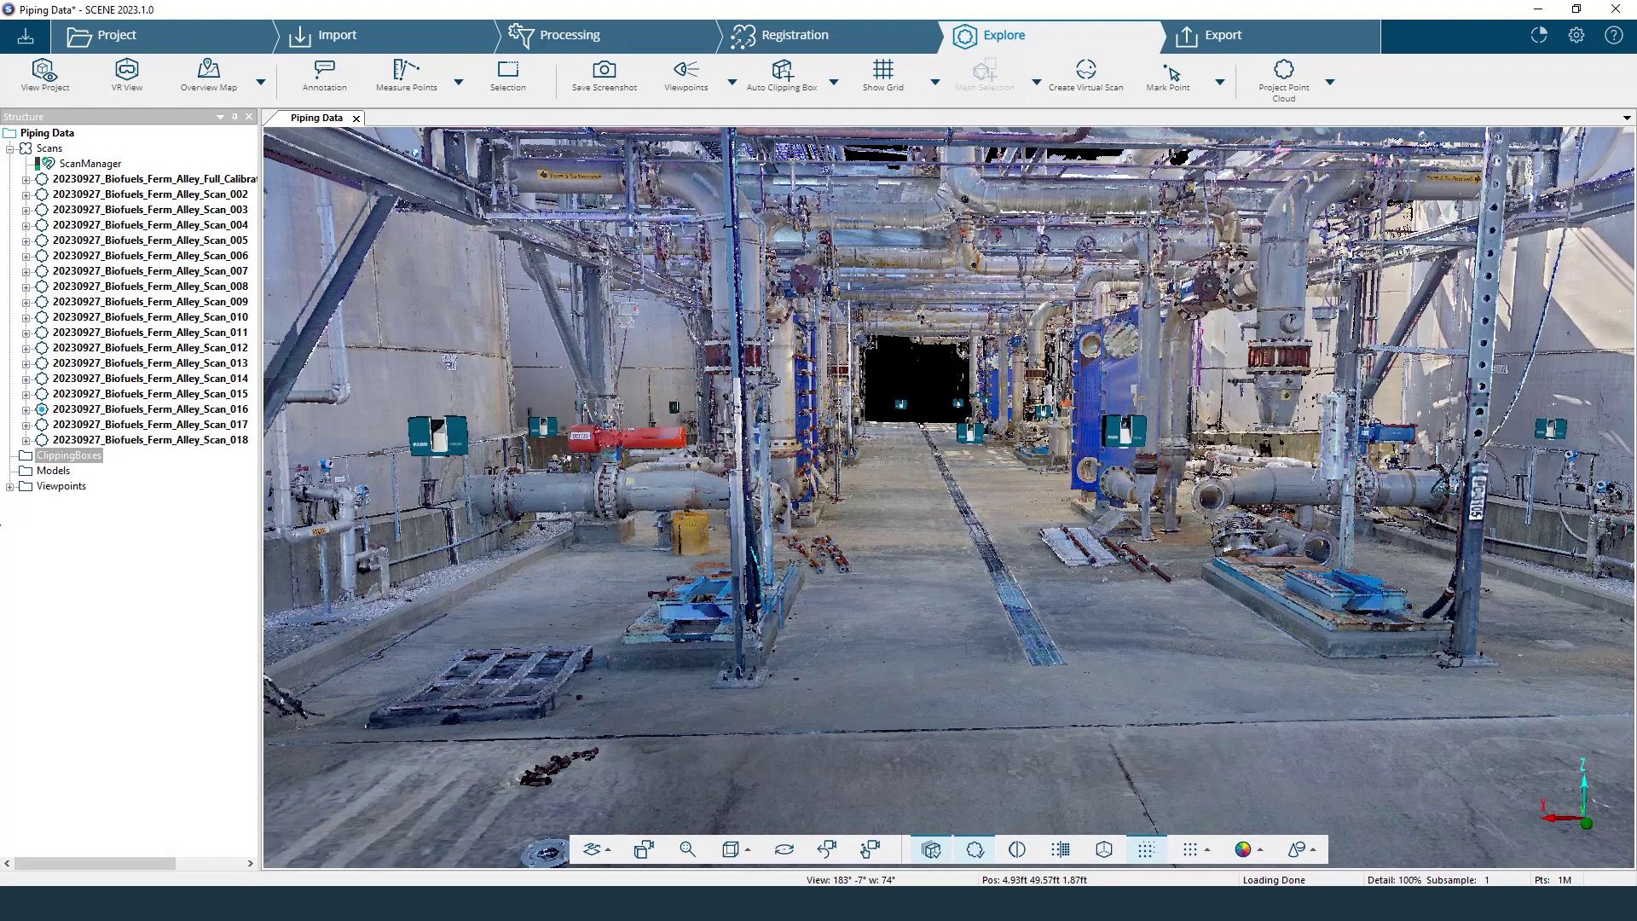
{"action": "left_click", "coordinate": [10, 486]}
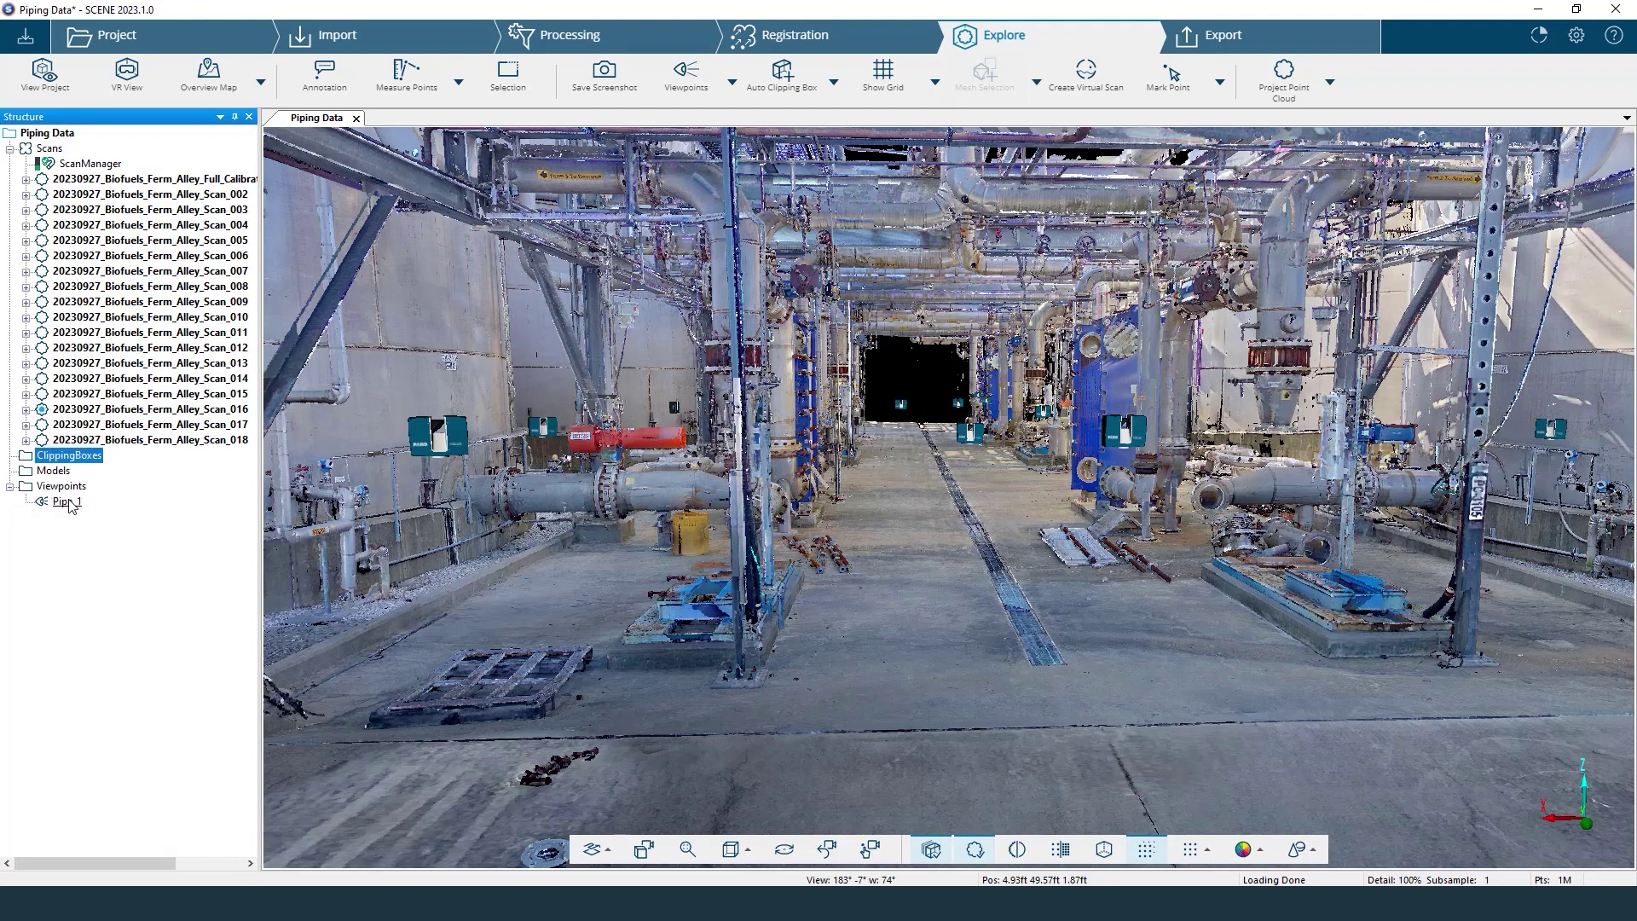
Create a viewpoint named Pipe_2 framing the flanged pipe elbow and red valve beside the tank wall.
{"action": "double_click", "coordinate": [1045, 550]}
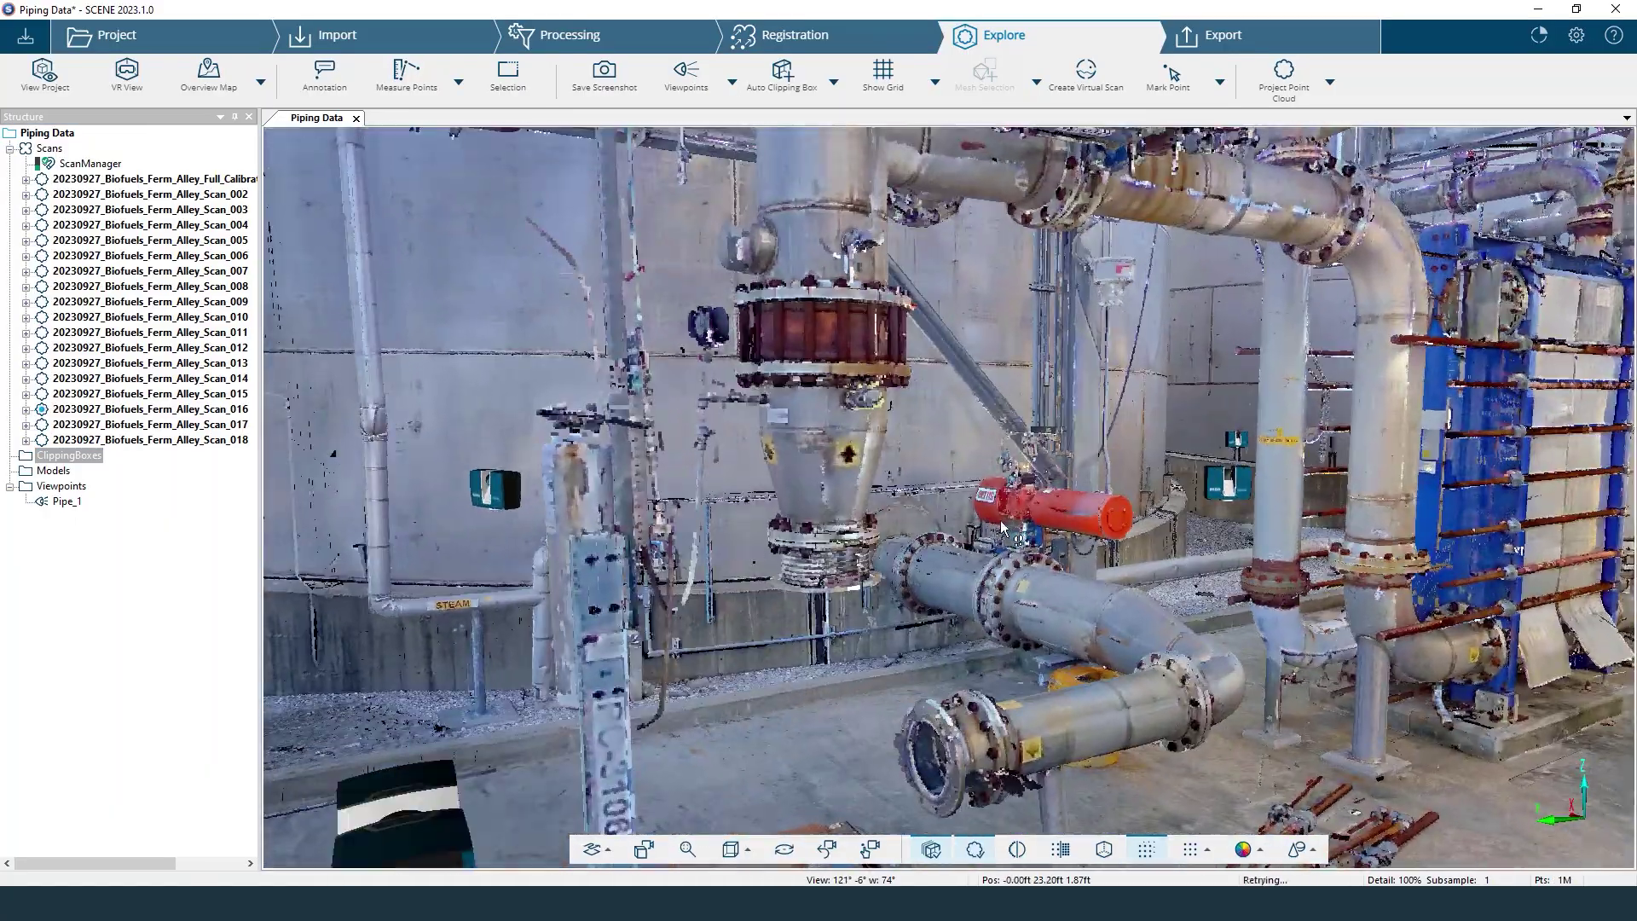
{"action": "left_click_drag", "start_coordinate": [1007, 530], "coordinate": [978, 488]}
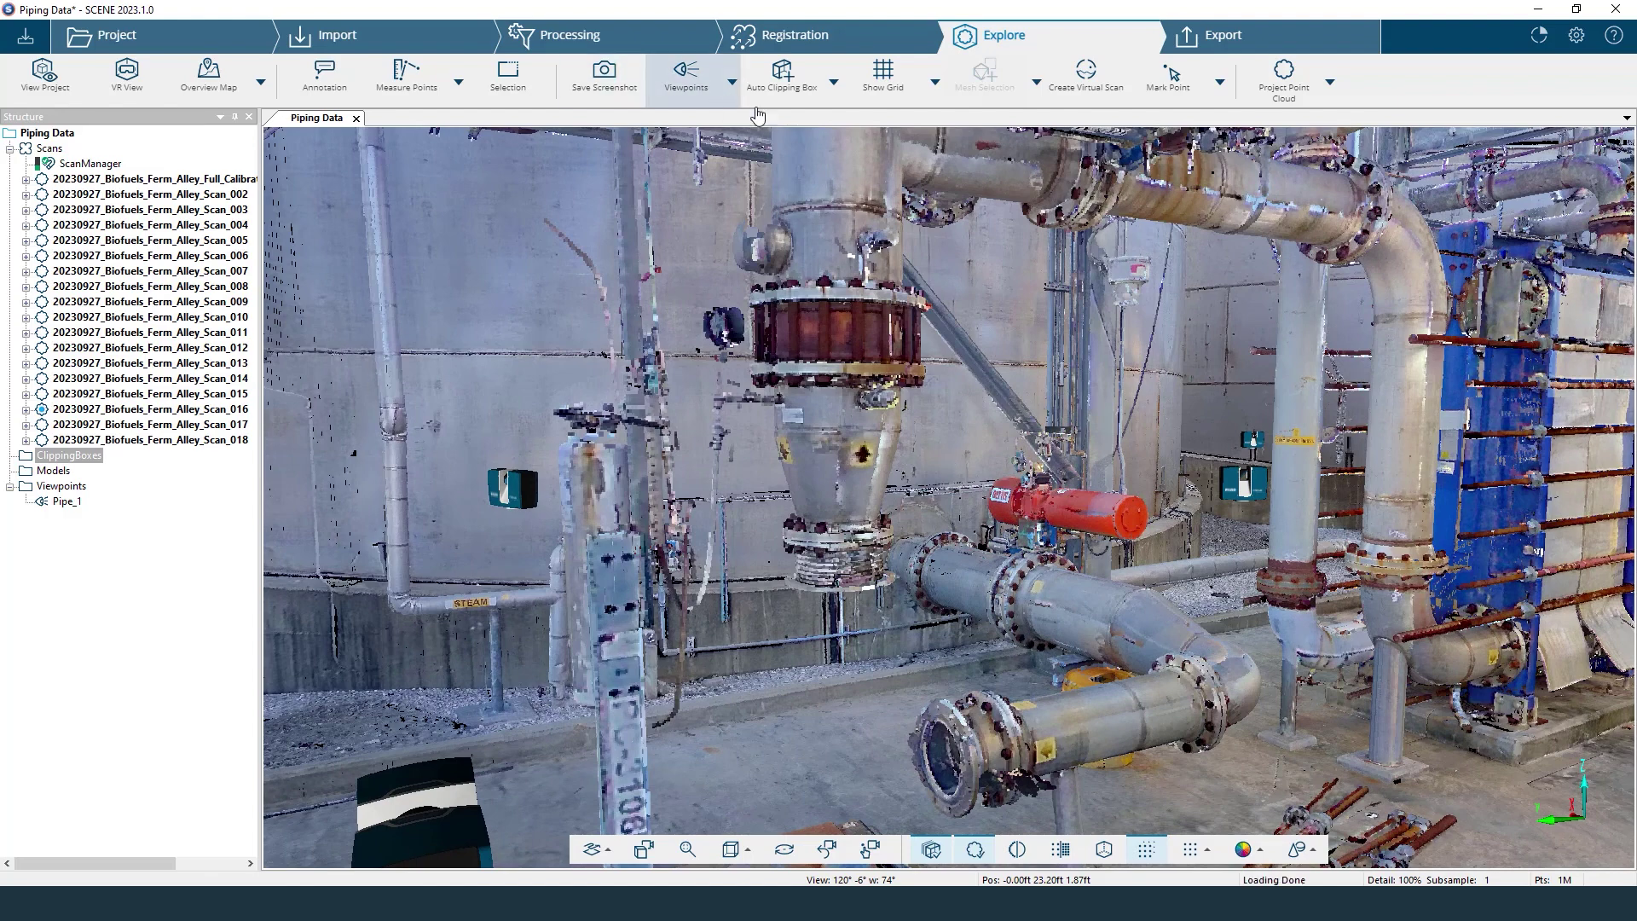
{"action": "left_click", "coordinate": [731, 82]}
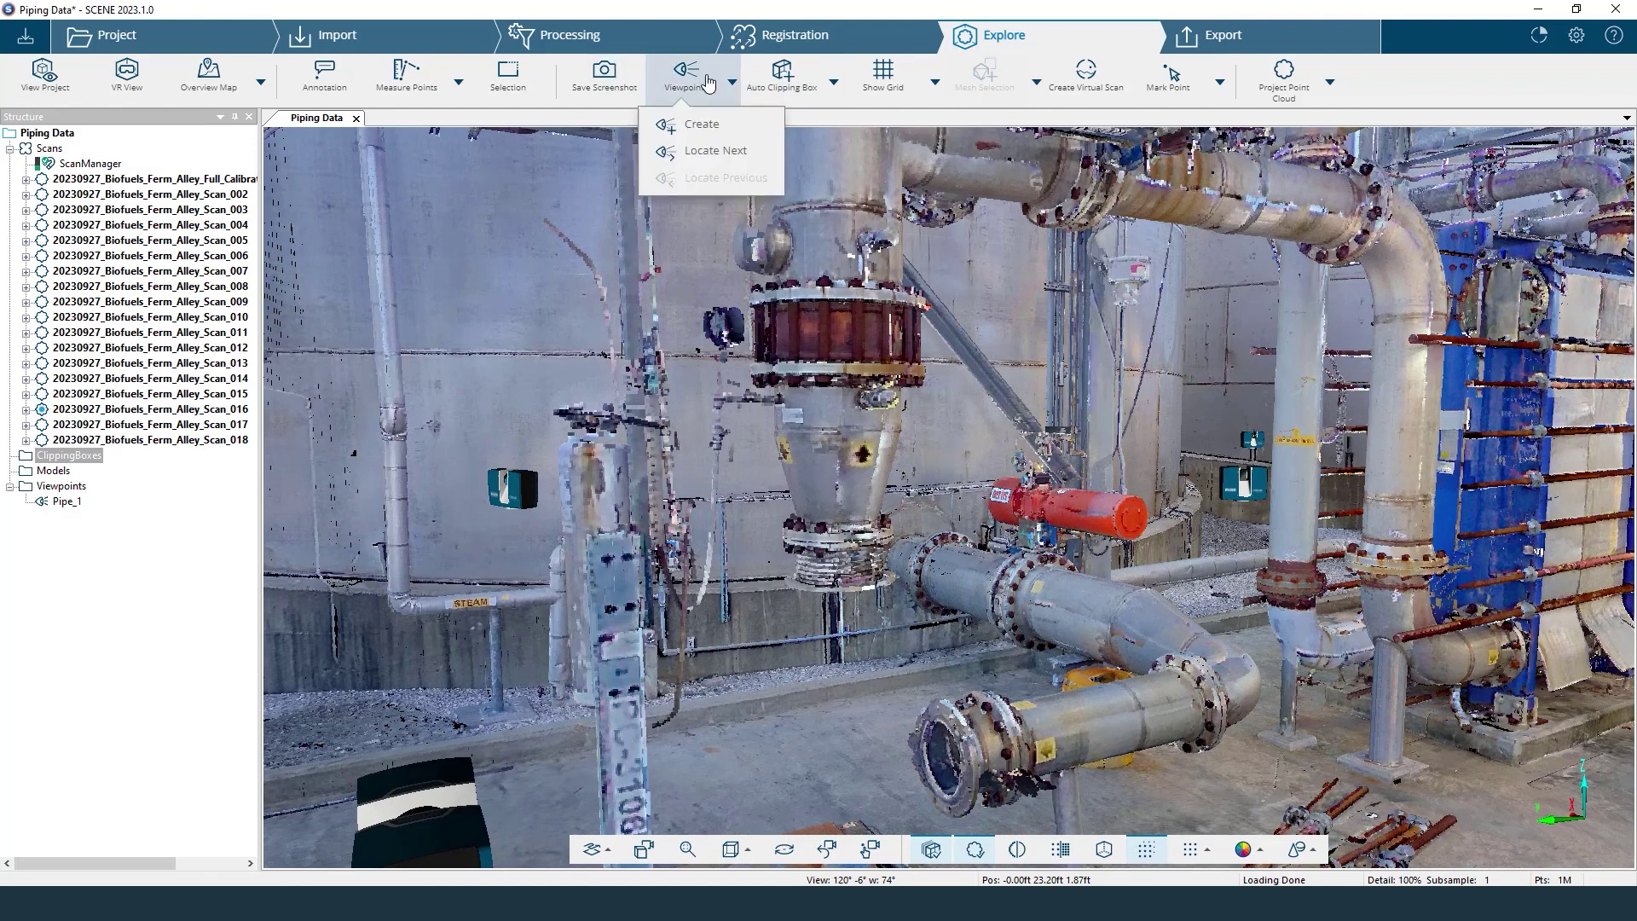
{"action": "left_click", "coordinate": [722, 124]}
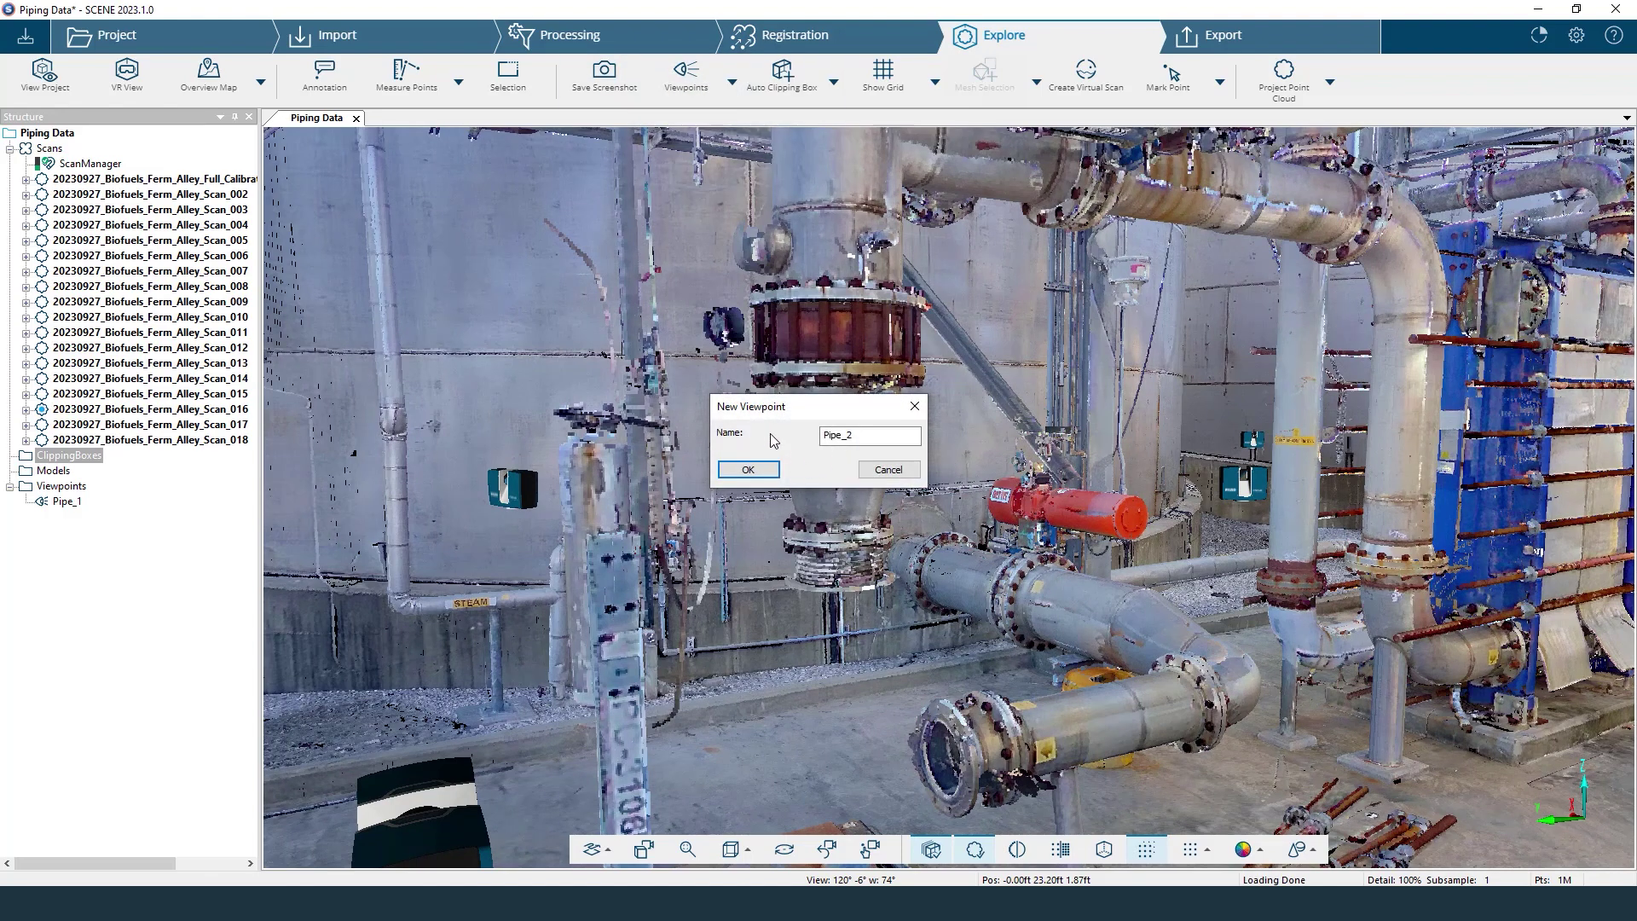
{"action": "left_click", "coordinate": [752, 469]}
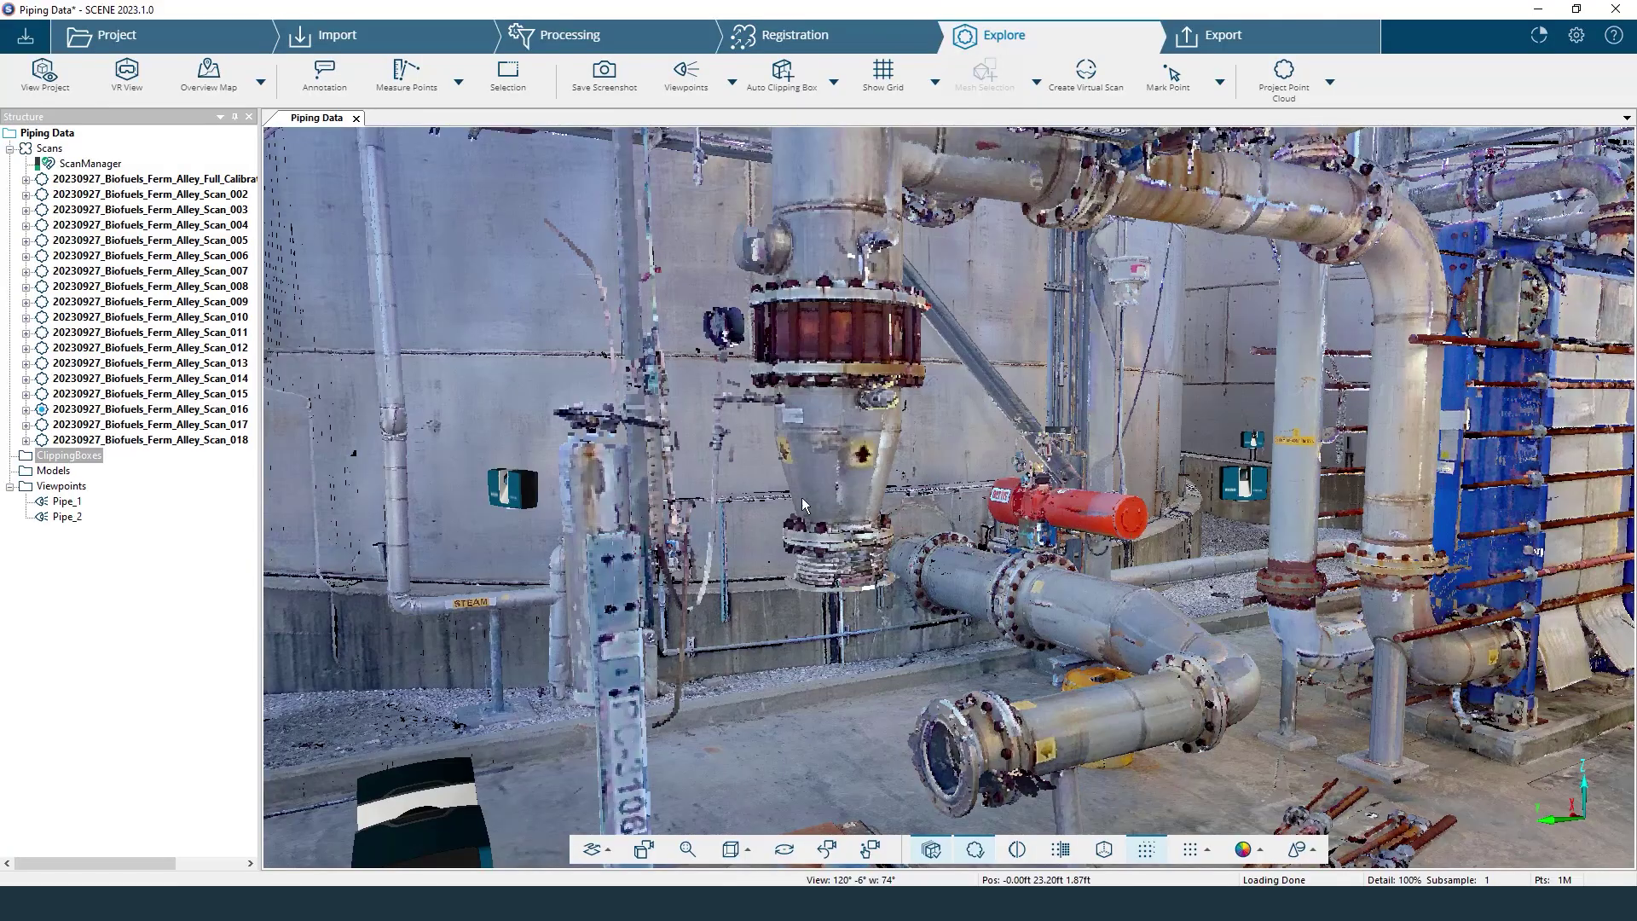
Create a viewpoint named Pipe_3 looking straight down the alley along the floor drain.
{"action": "left_click_drag", "start_coordinate": [1297, 561], "coordinate": [1464, 569]}
{"action": "right_click_drag", "start_coordinate": [1464, 569], "coordinate": [580, 109]}
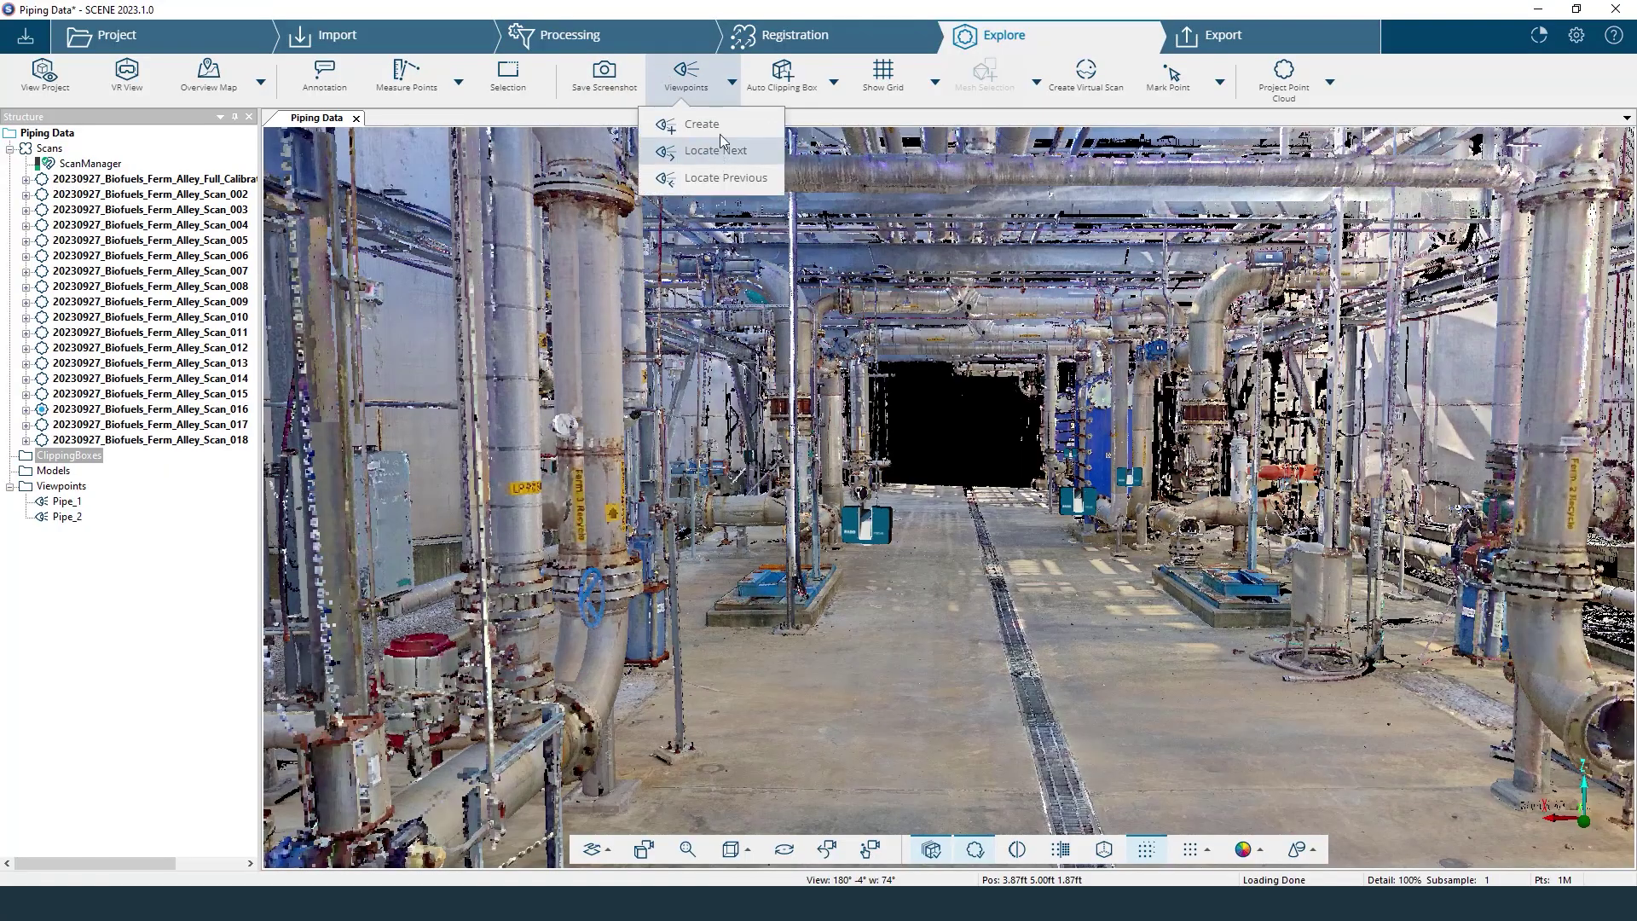
{"action": "left_click", "coordinate": [712, 125]}
{"action": "left_click", "coordinate": [750, 471]}
Create a viewpoint named Pipe_4 facing the tank wall with the coiled hoses and the nearby piping.
{"action": "right_click_drag", "start_coordinate": [1196, 376], "coordinate": [1125, 375]}
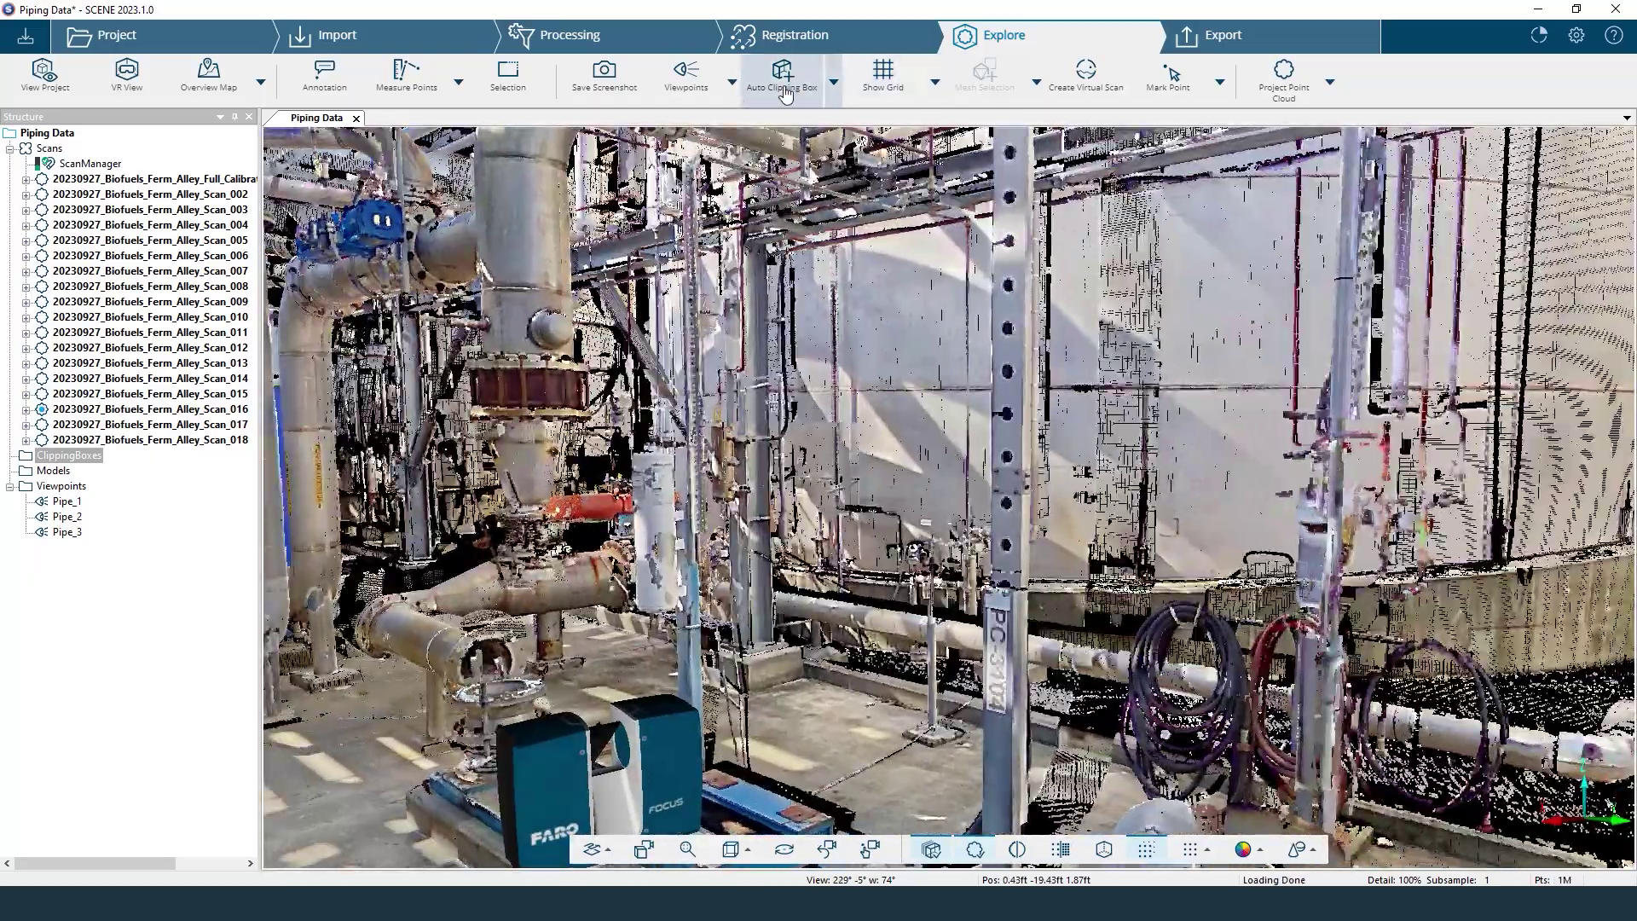
{"action": "left_click", "coordinate": [731, 82]}
{"action": "left_click", "coordinate": [744, 126]}
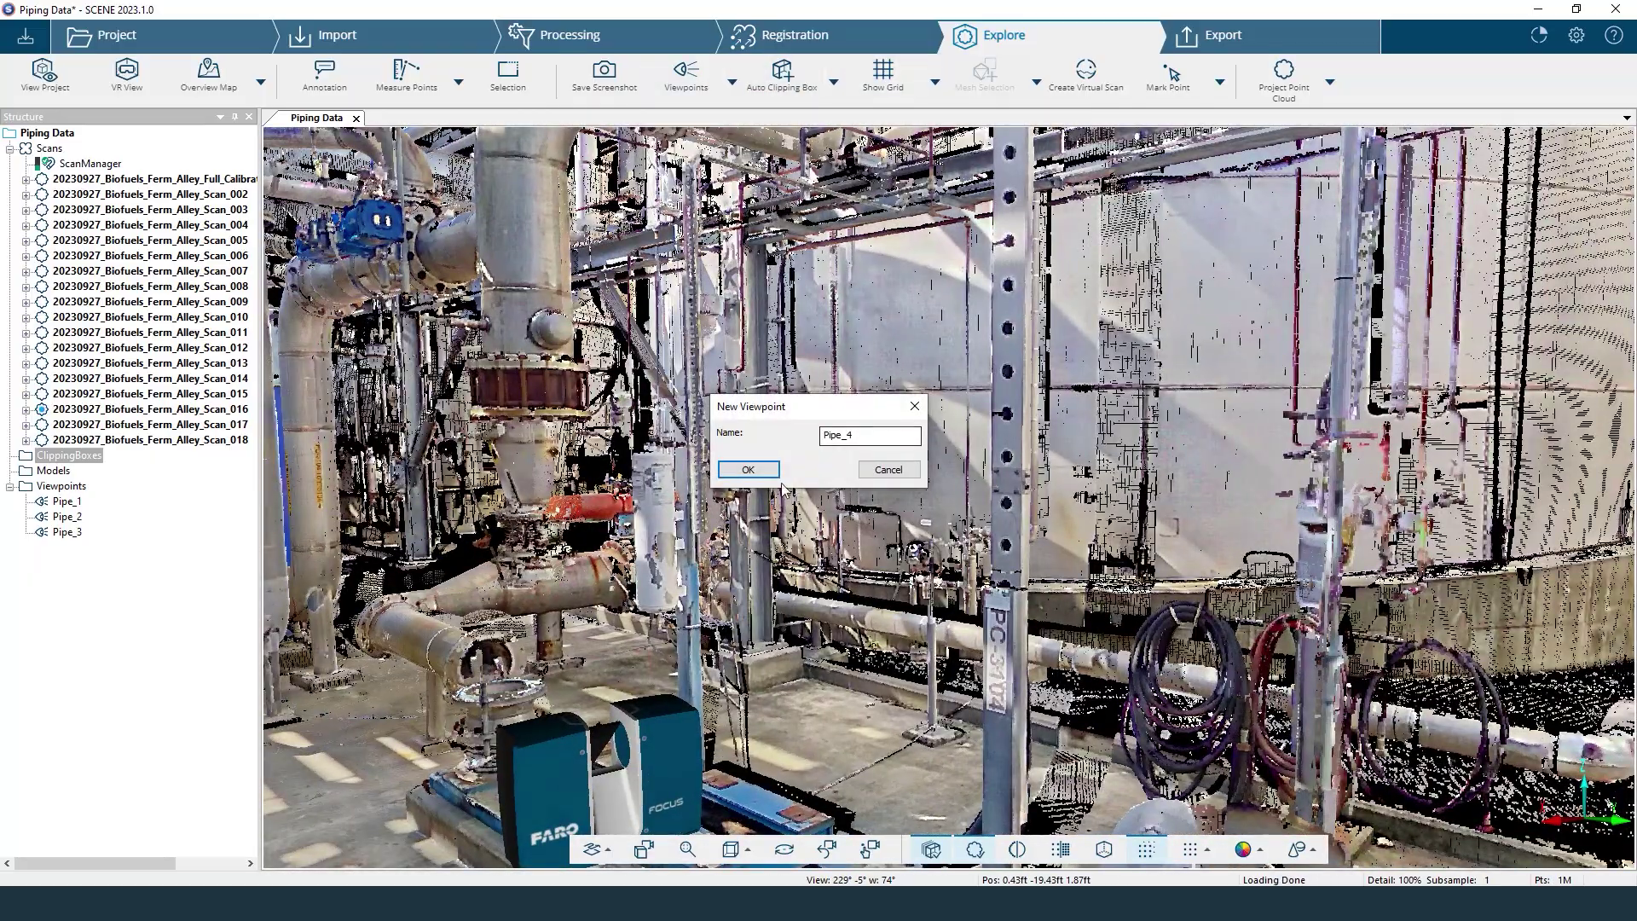
{"action": "left_click", "coordinate": [748, 470]}
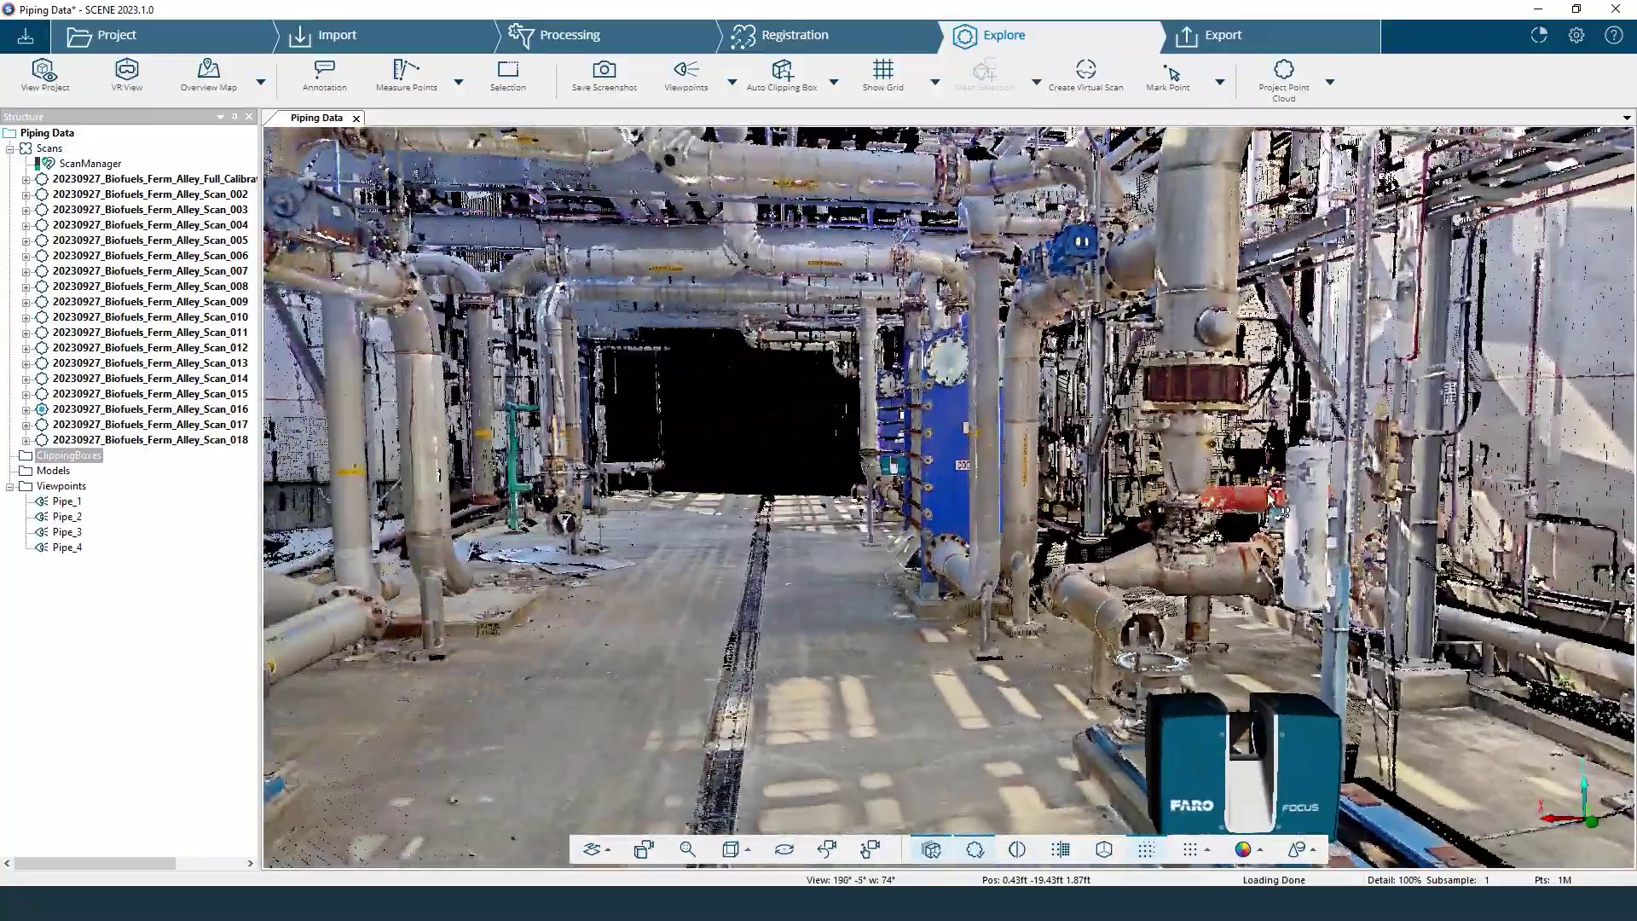
Create a viewpoint named Pipe_5 looking back along the alley from its far end.
{"action": "right_click_drag", "start_coordinate": [1066, 545], "coordinate": [709, 479]}
{"action": "left_click", "coordinate": [687, 75]}
{"action": "left_click", "coordinate": [693, 121]}
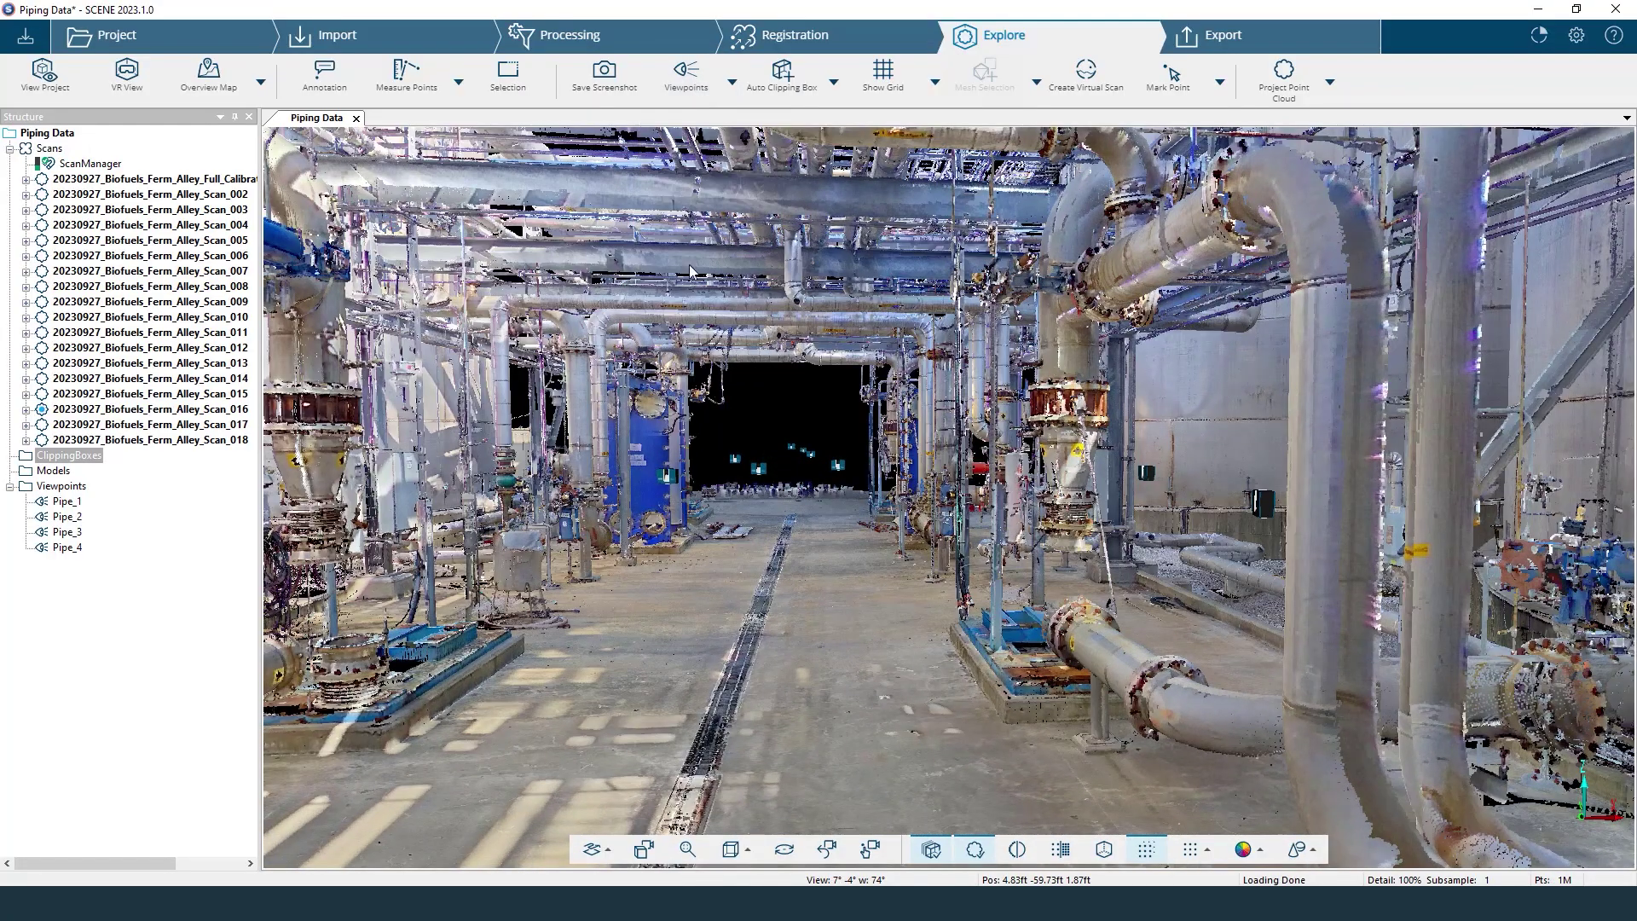
{"action": "left_click", "coordinate": [748, 469]}
Save the project's shared changes without updating the project point cloud.
{"action": "left_click", "coordinate": [26, 37]}
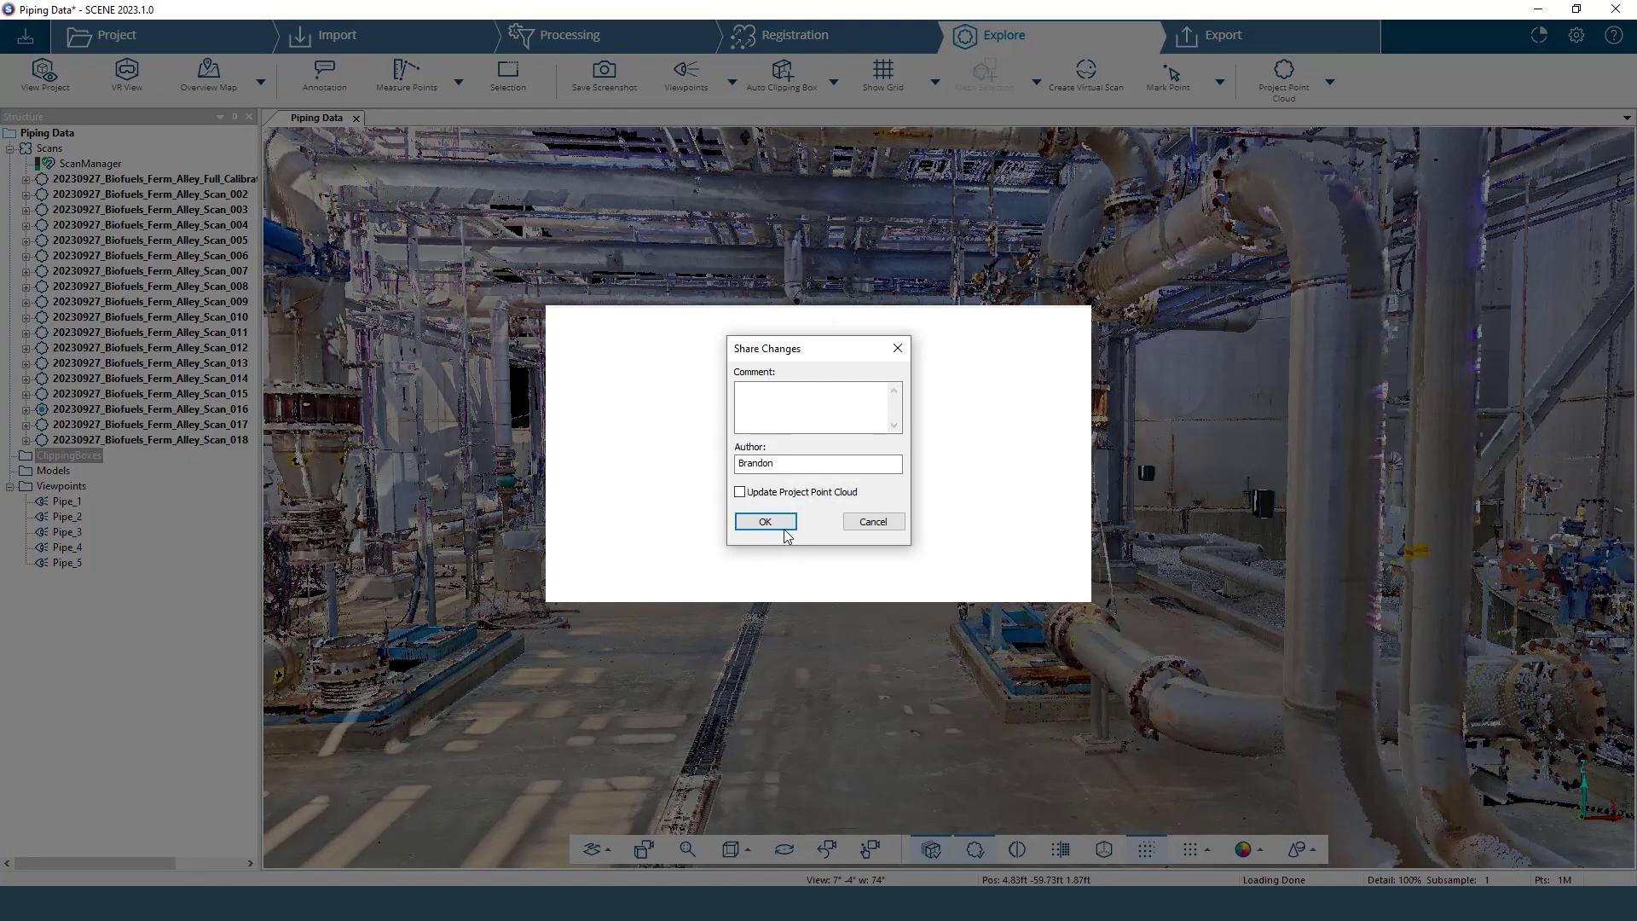
{"action": "left_click", "coordinate": [768, 524]}
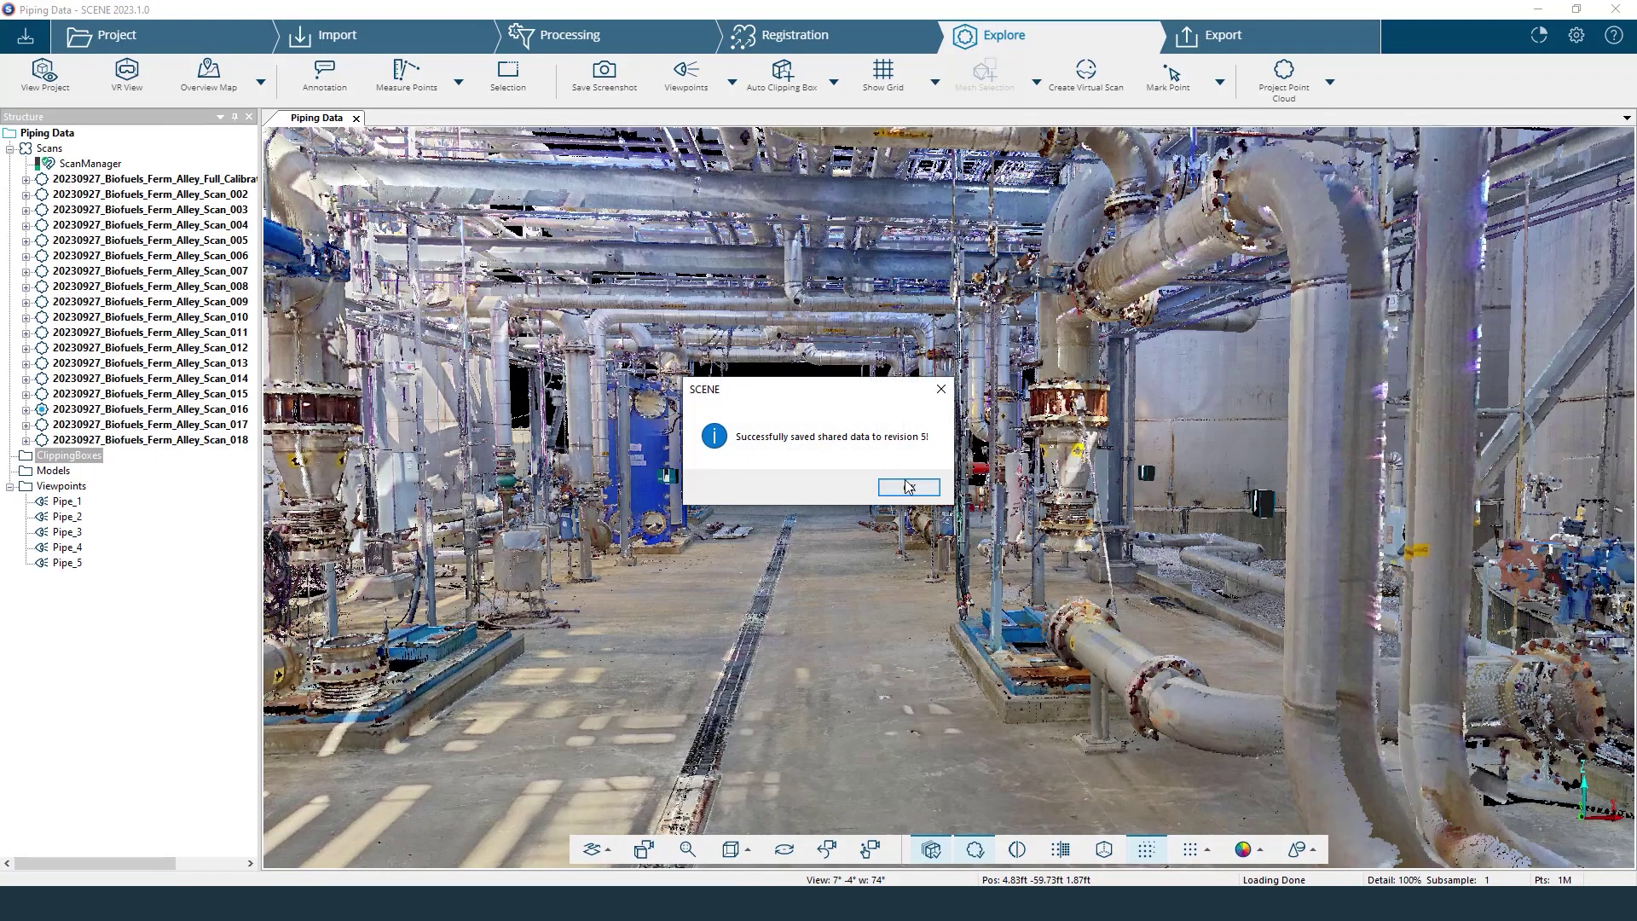
{"action": "left_click", "coordinate": [909, 482]}
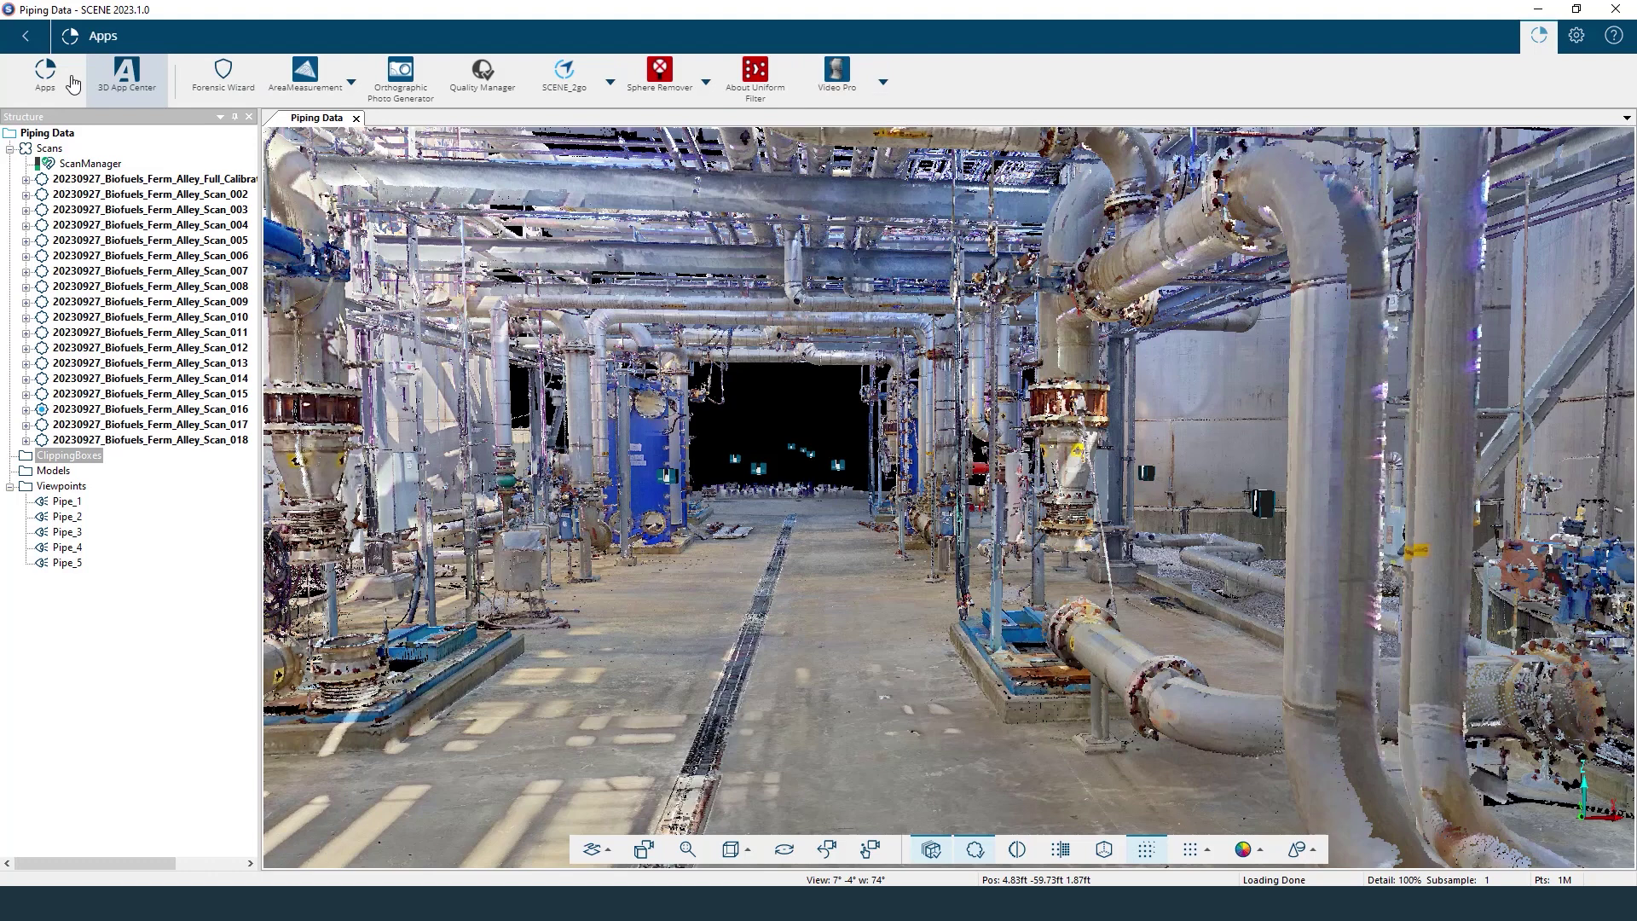
Check in the installed apps list whether the Video Pro app is active.
{"action": "left_click", "coordinate": [47, 83]}
{"action": "scroll", "coordinate": [897, 482], "scroll_direction": "down", "scroll_amount": 5}
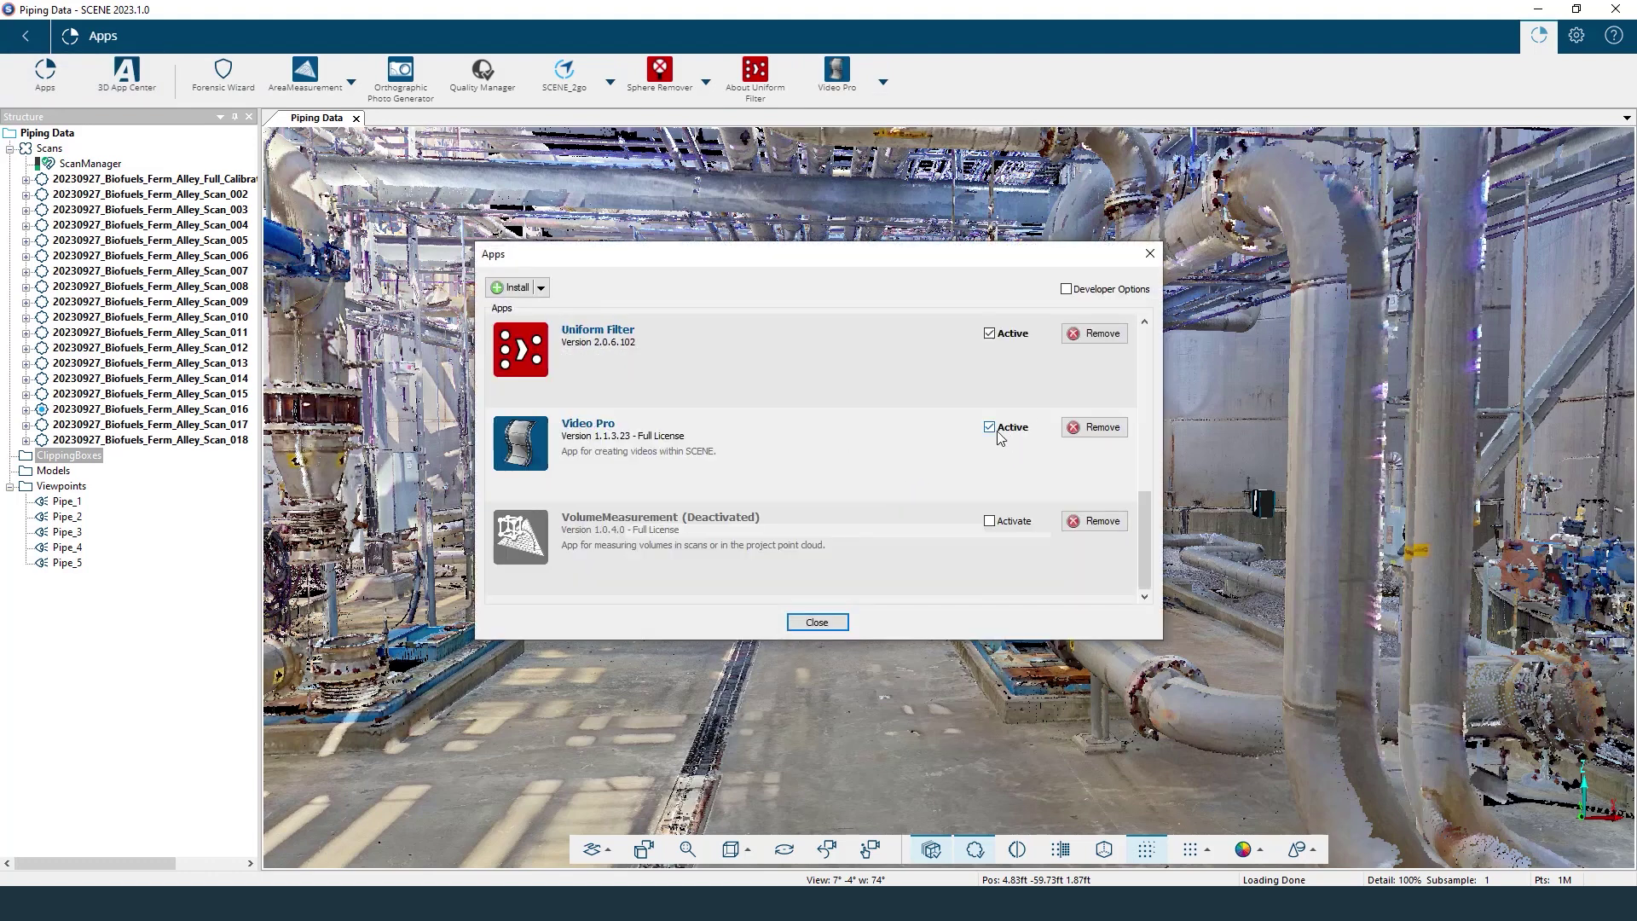
{"action": "left_click", "coordinate": [811, 624]}
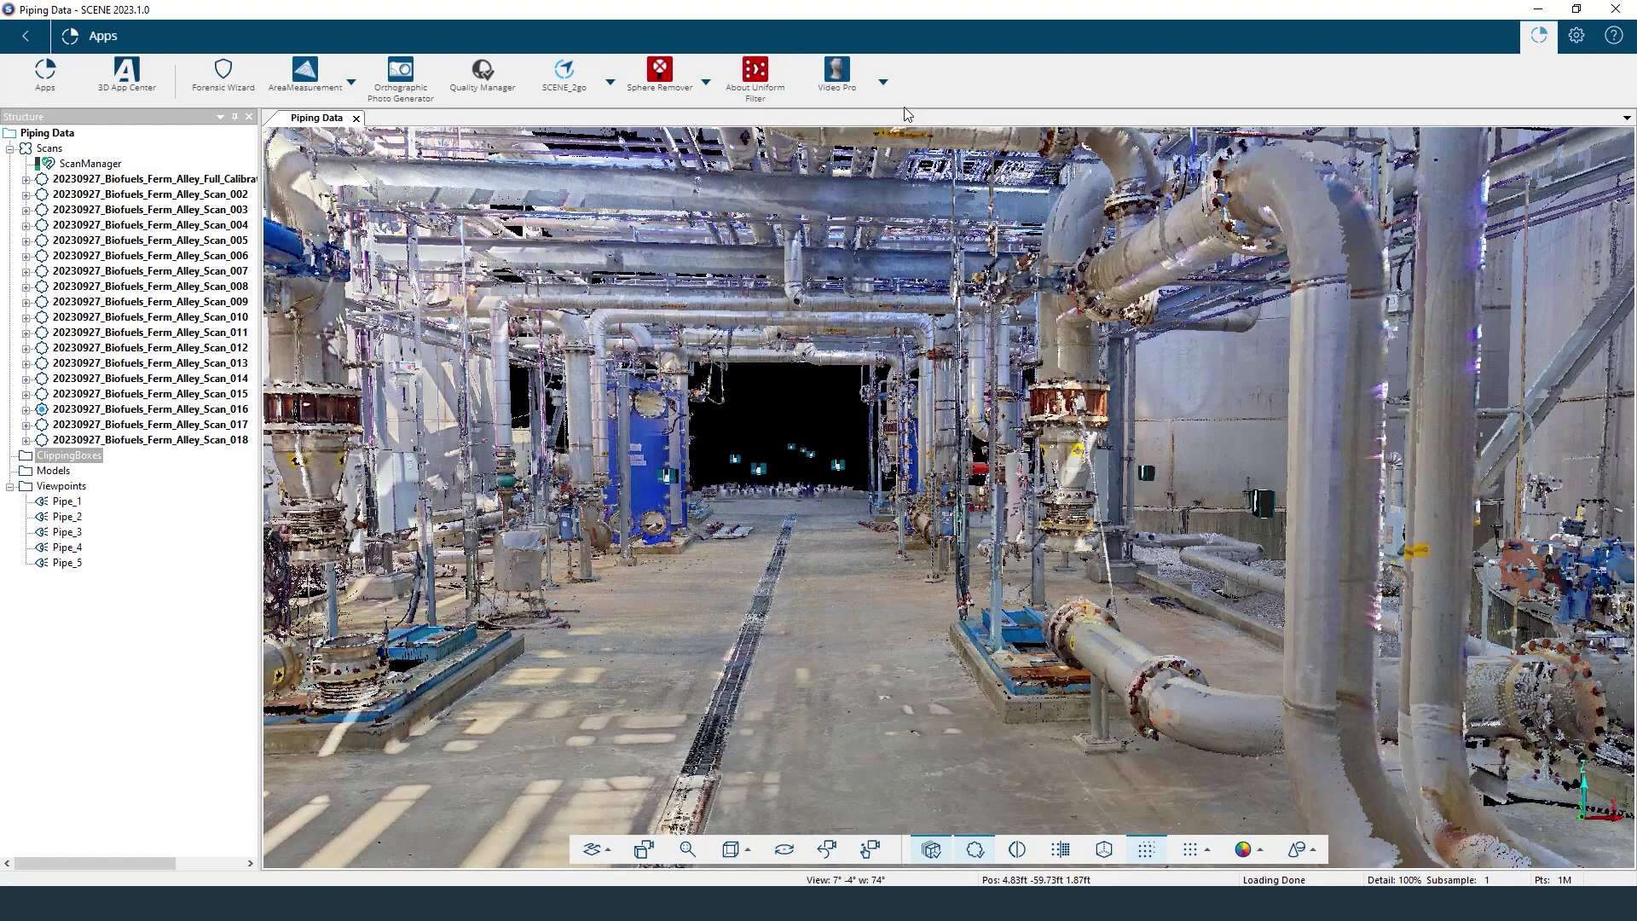
Start a new Video Pro camera path and add the viewpoints Pipe_1 through Pipe_5 to it.
{"action": "left_click", "coordinate": [883, 84]}
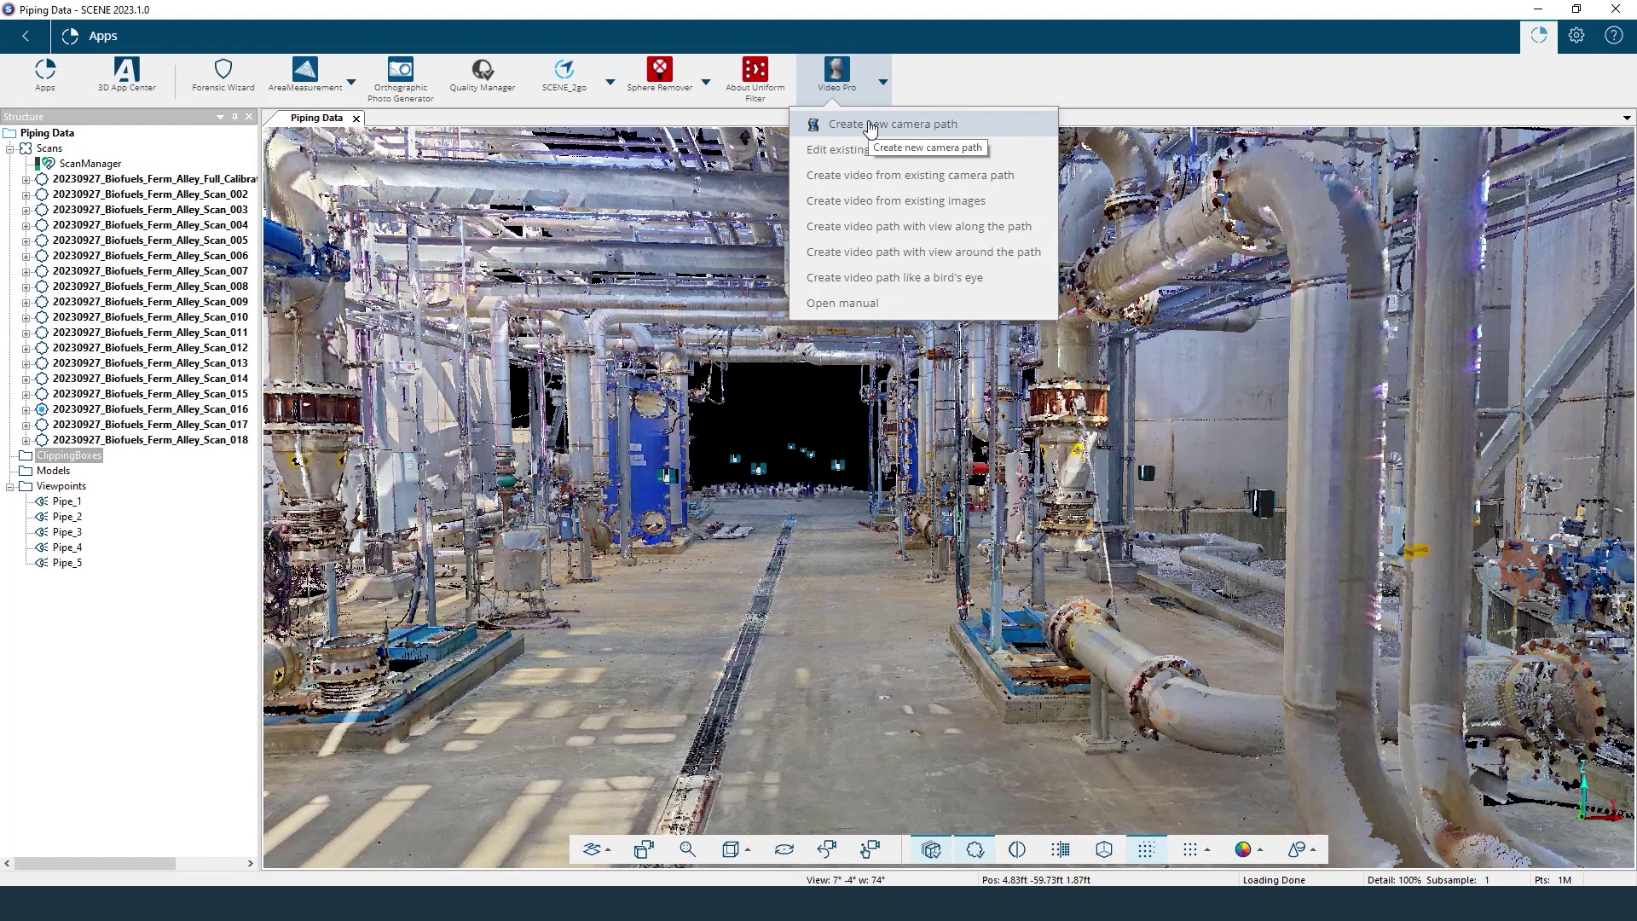
{"action": "left_click", "coordinate": [869, 125]}
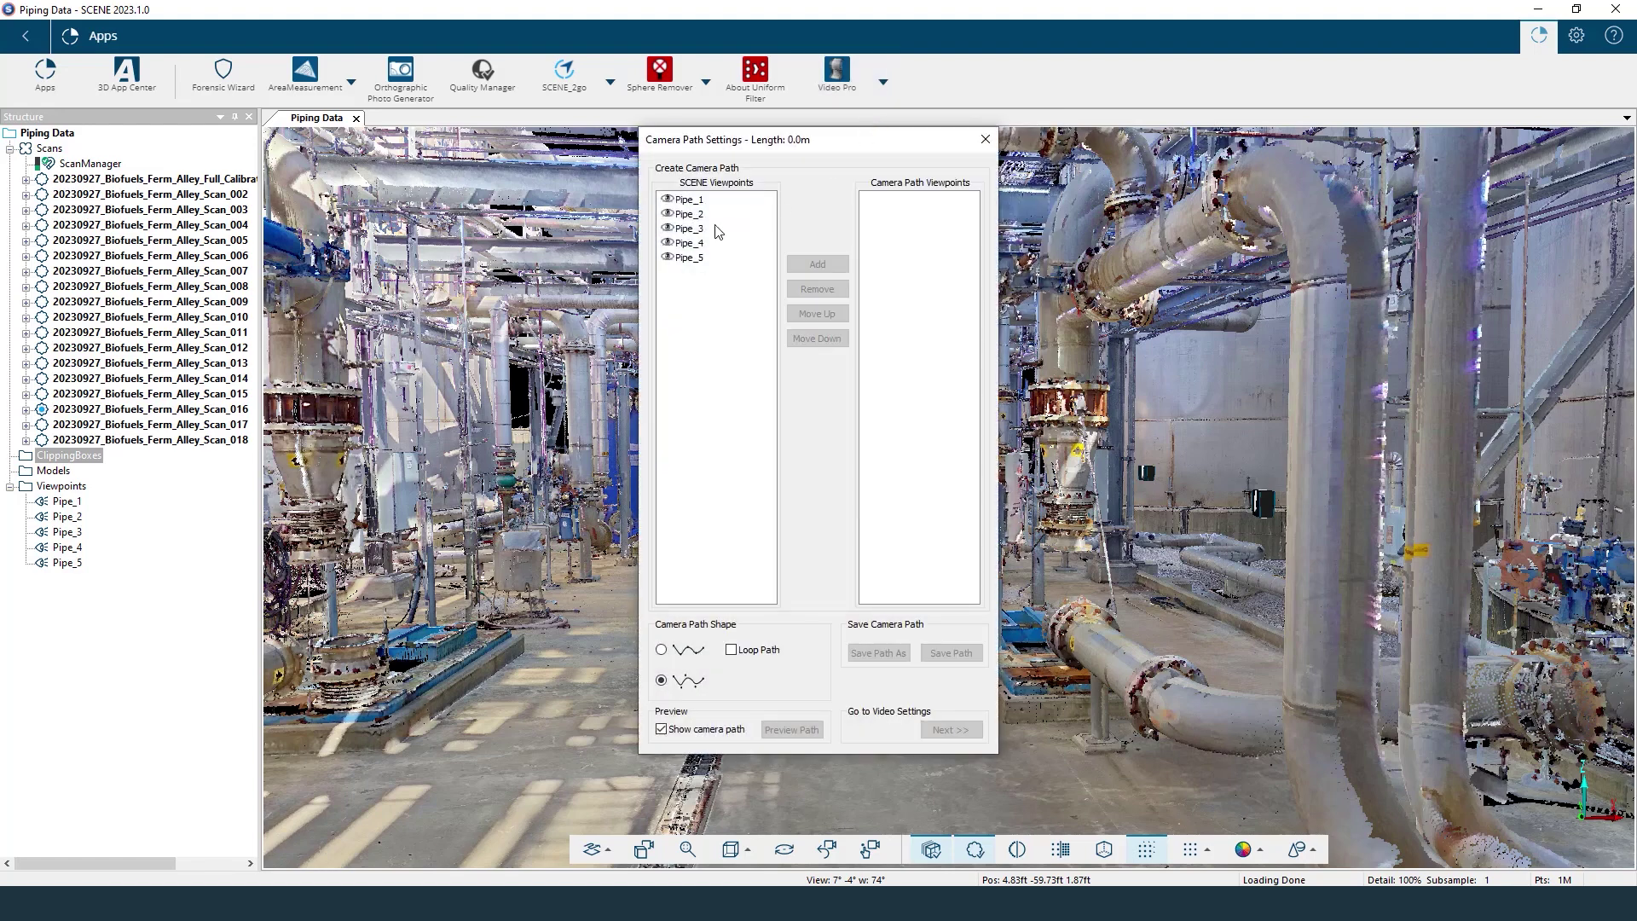
{"action": "left_click", "coordinate": [689, 199]}
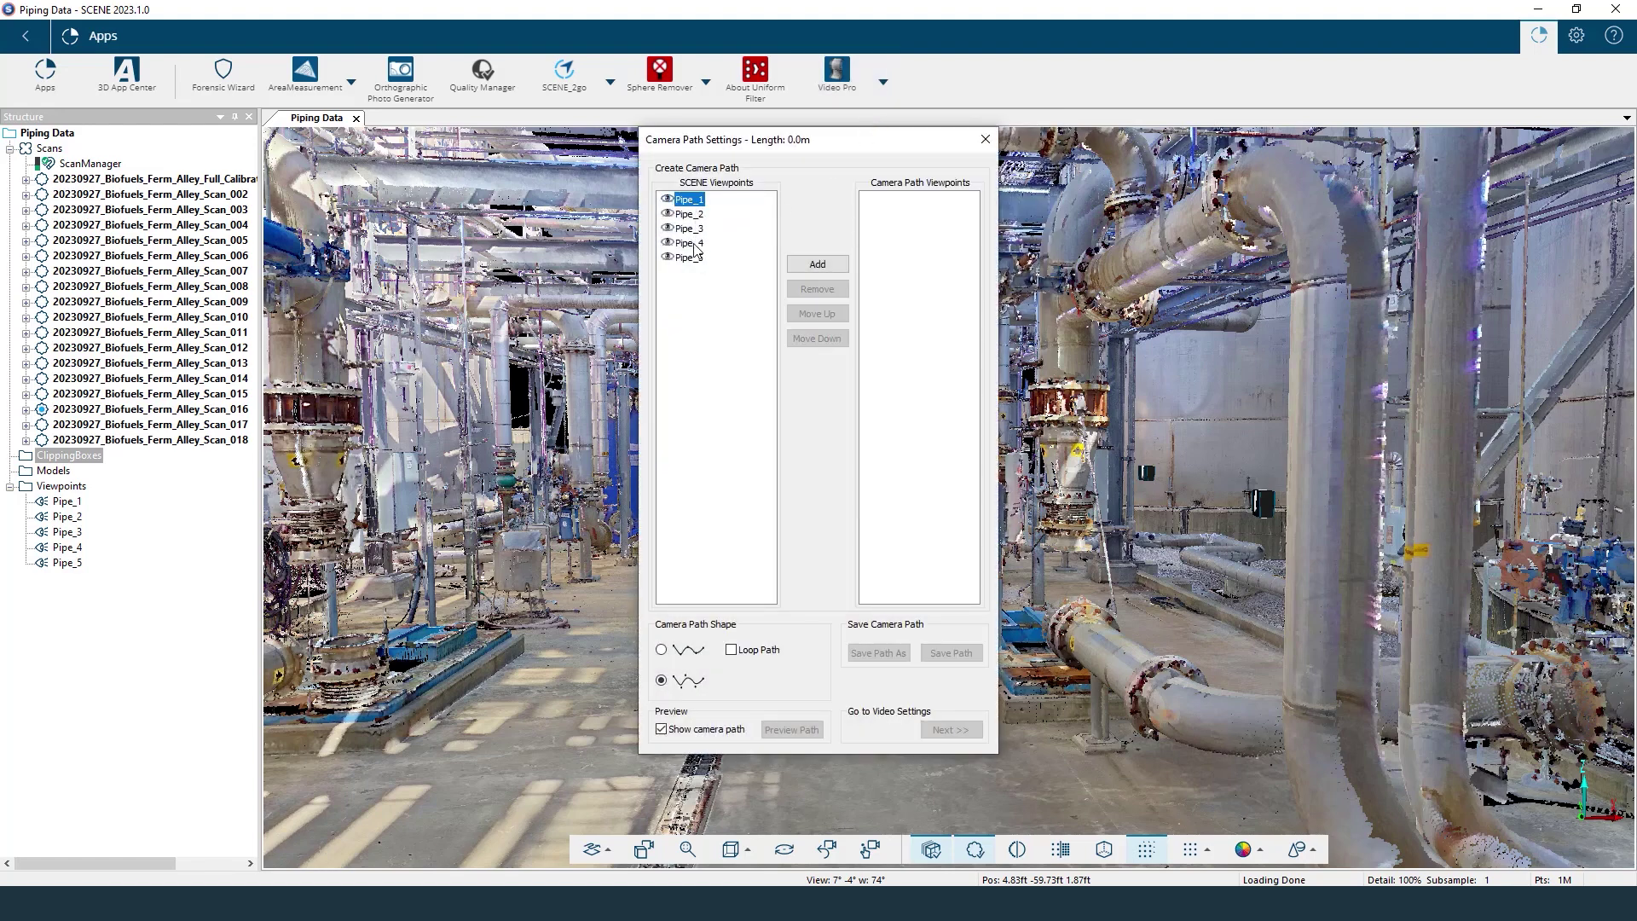
{"action": "left_click", "coordinate": [691, 257], "text": "shift"}
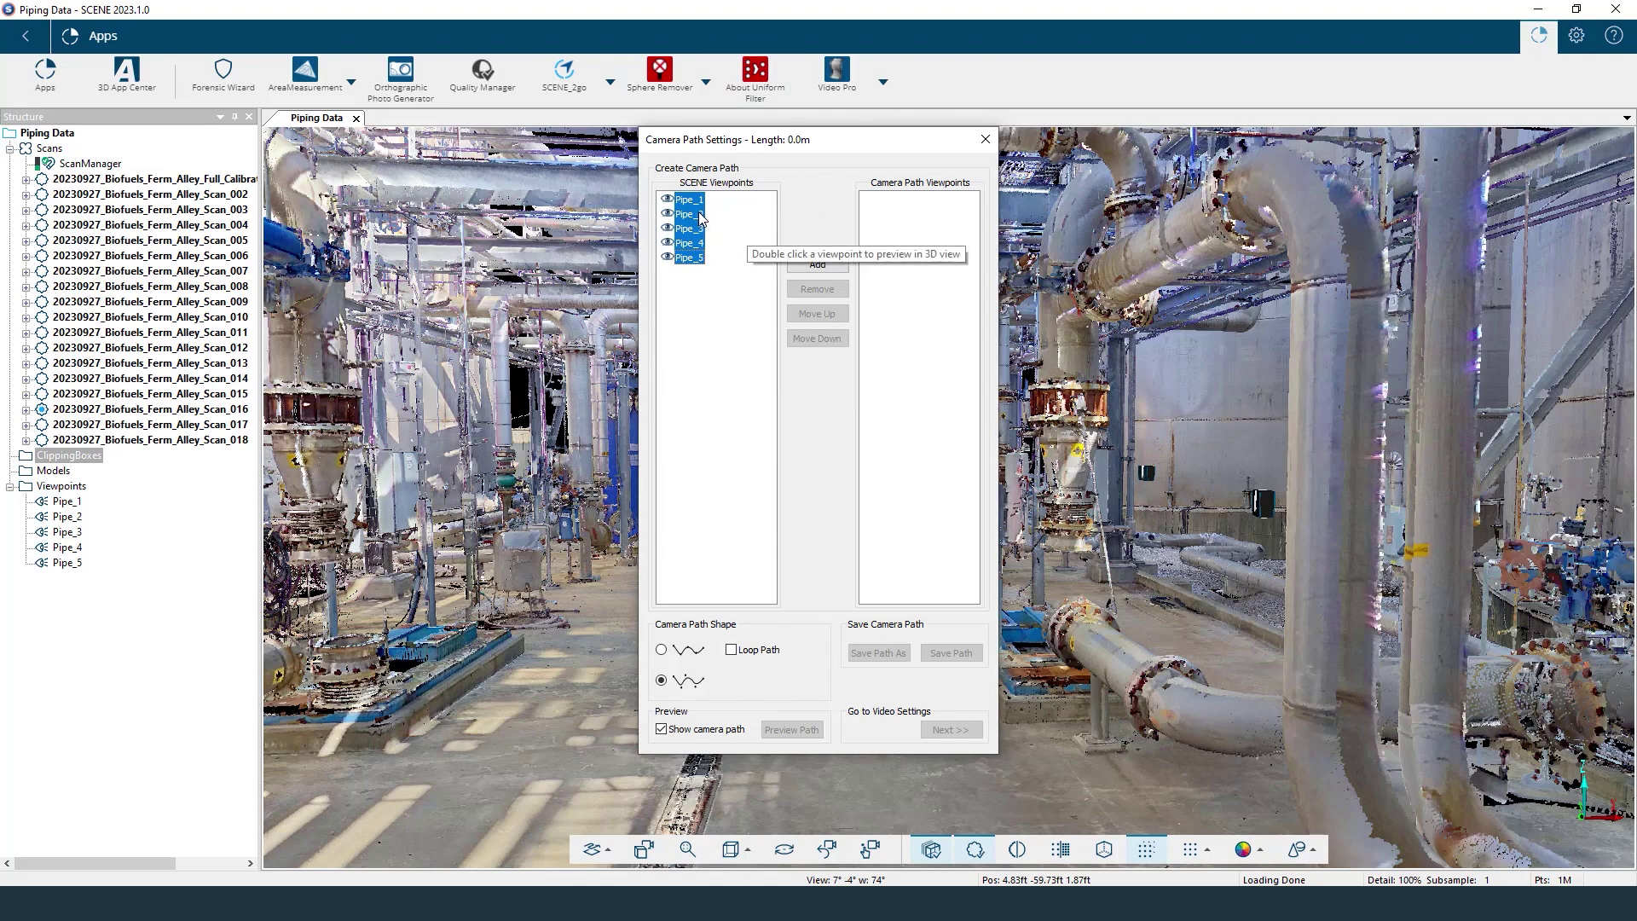
{"action": "left_click", "coordinate": [817, 265]}
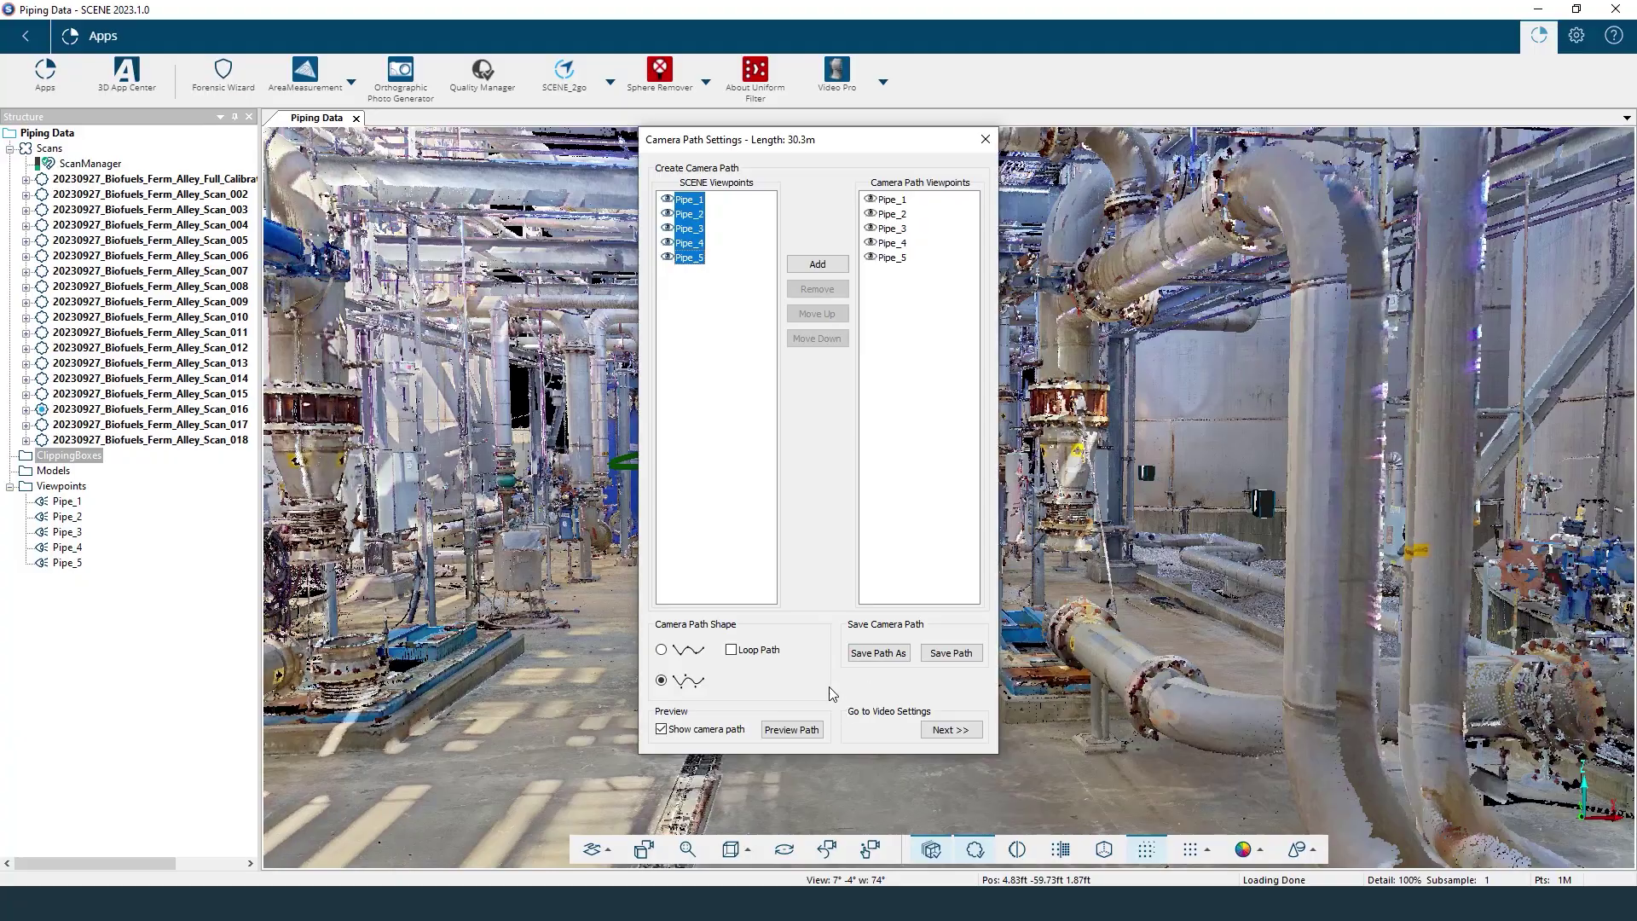
Play the preview of the camera path through all five viewpoints.
{"action": "left_click", "coordinate": [779, 726]}
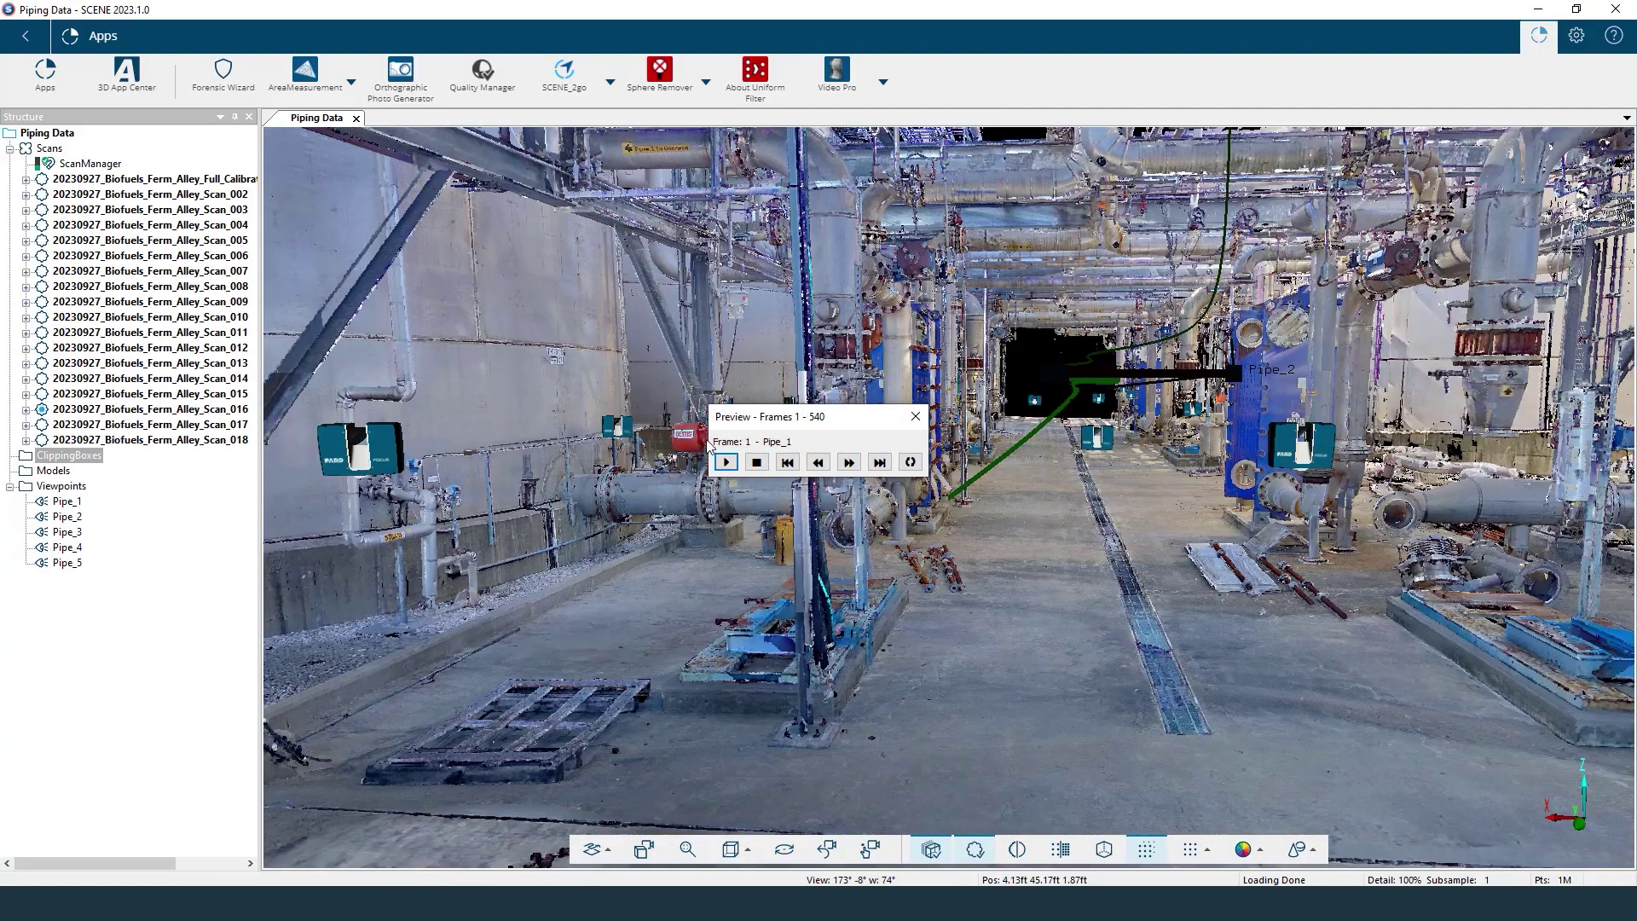
{"action": "left_click", "coordinate": [726, 462]}
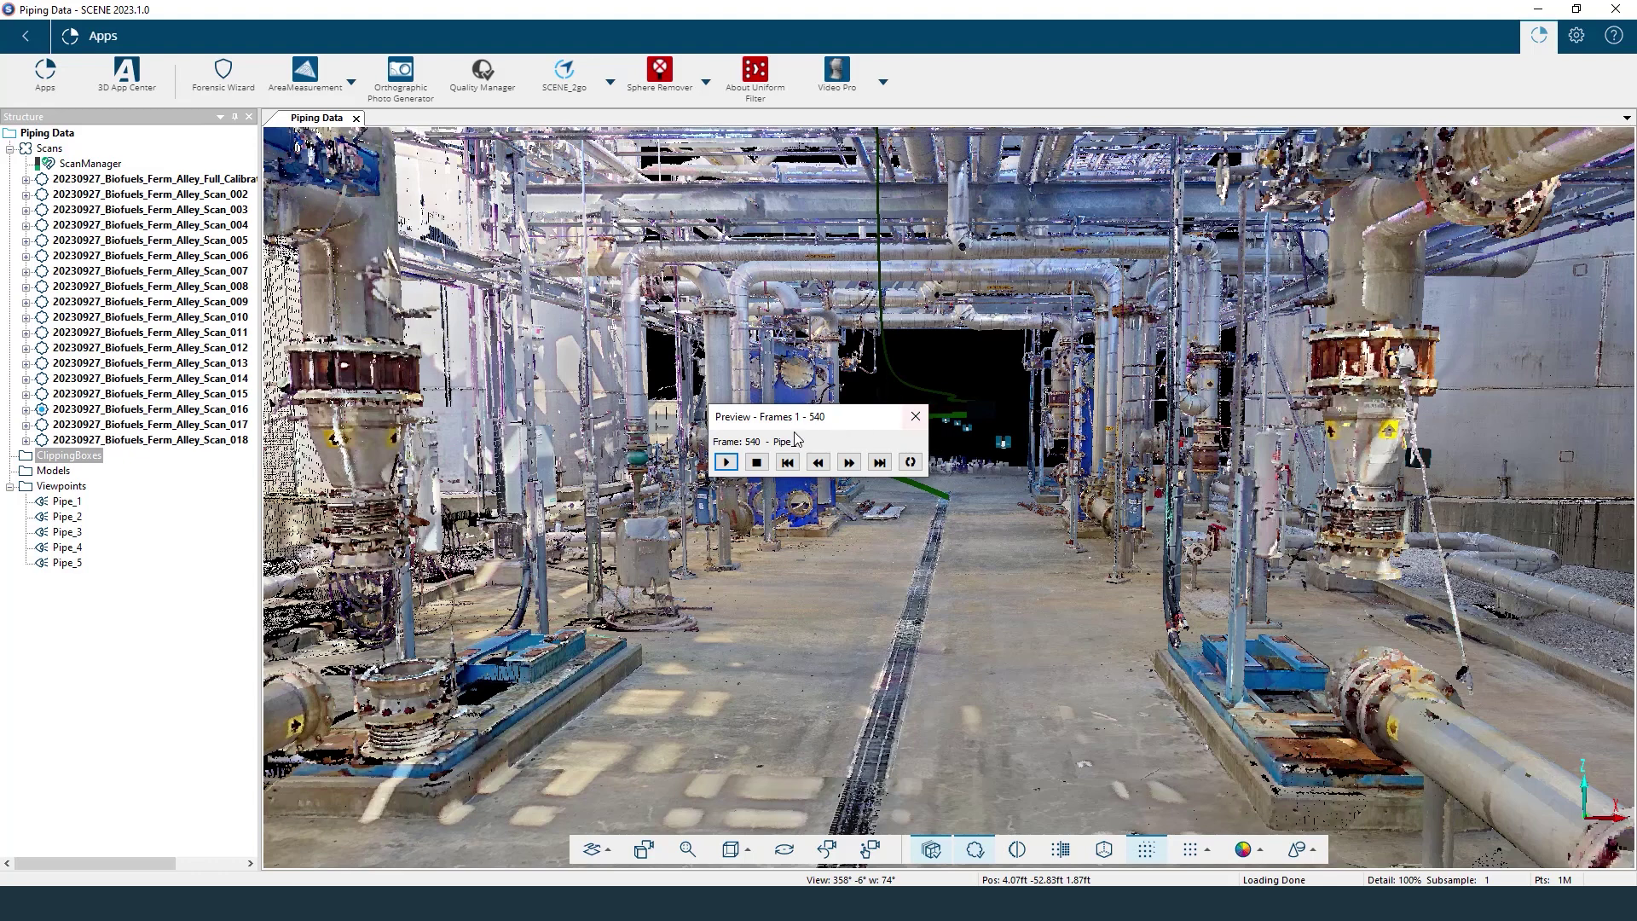
{"action": "left_click", "coordinate": [910, 424]}
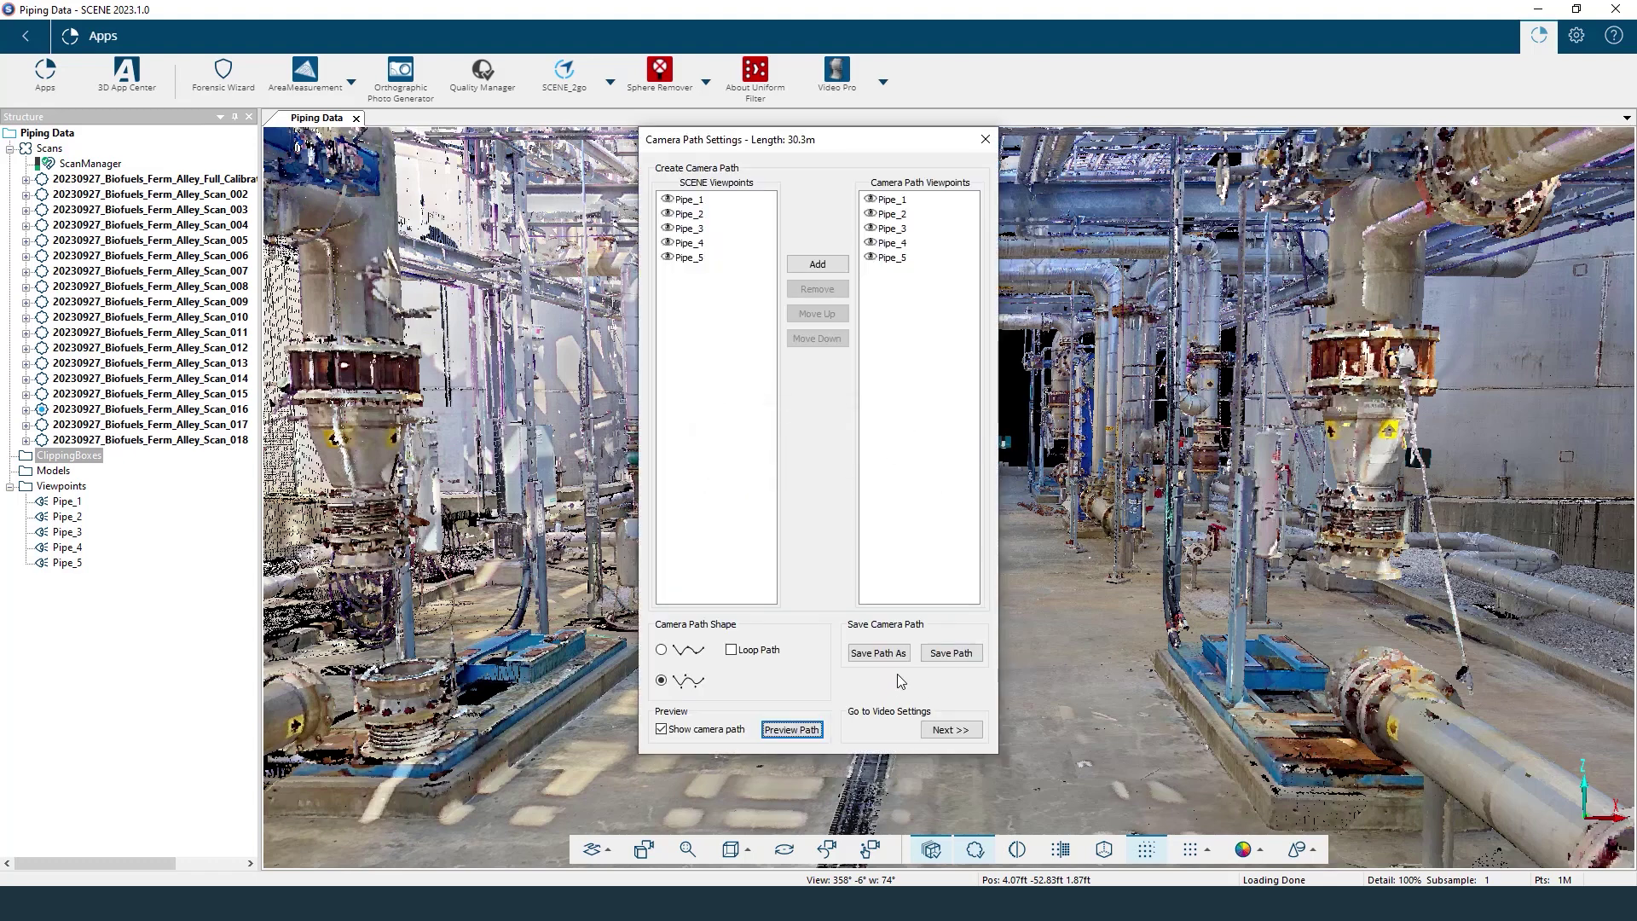
Save the camera path as Pipe and continue to the video settings.
{"action": "left_click", "coordinate": [968, 729]}
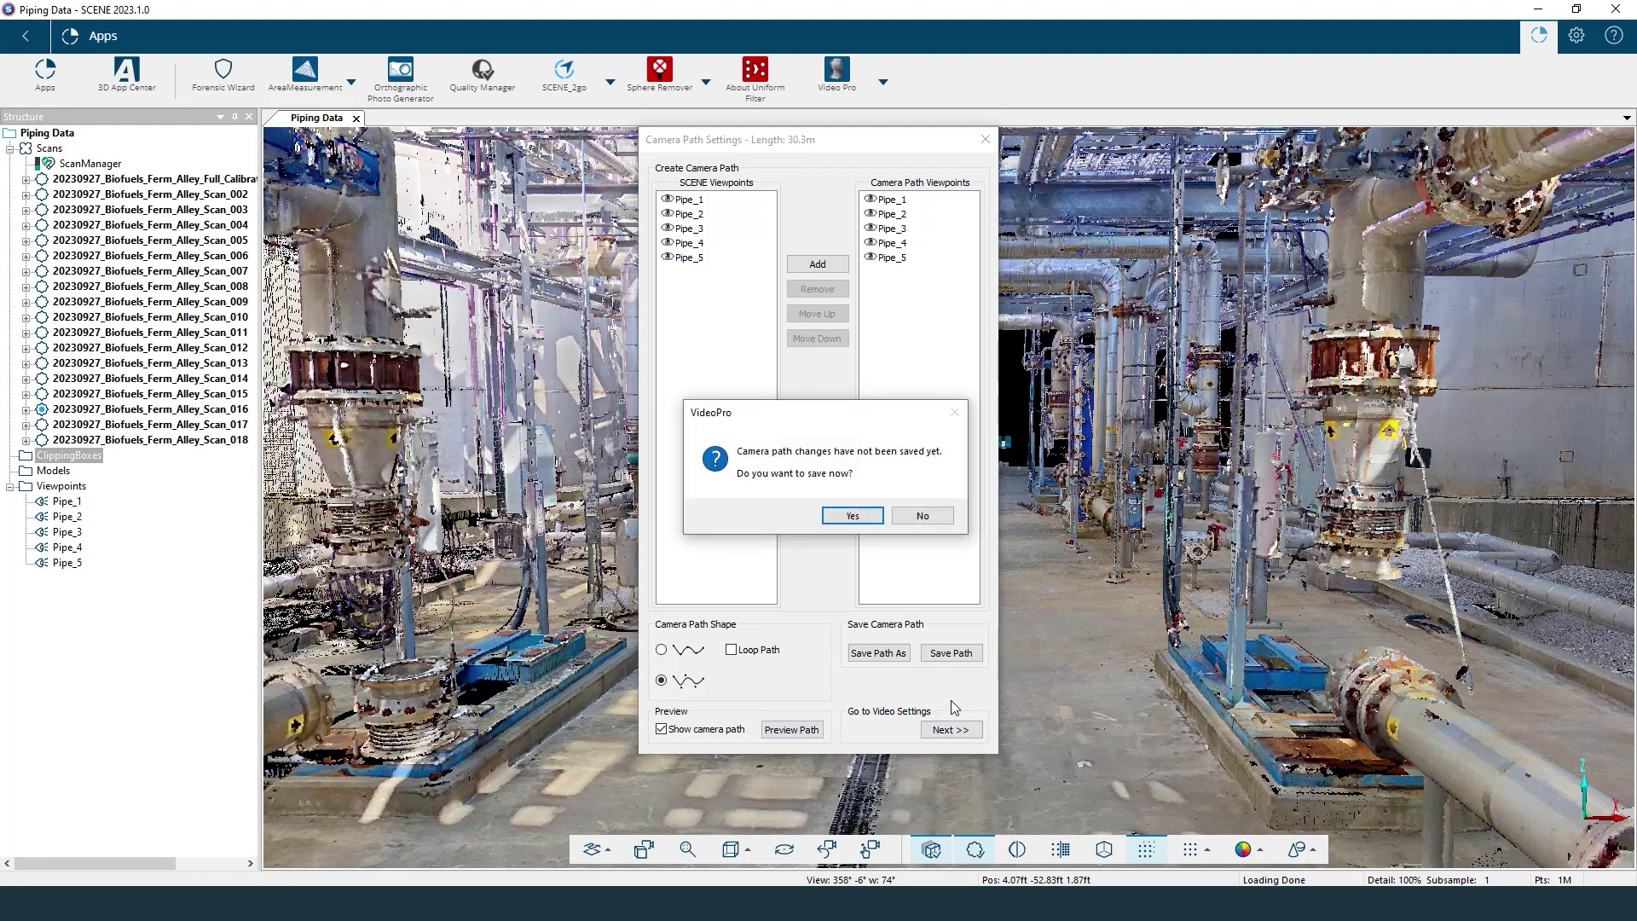
{"action": "left_click", "coordinate": [853, 515]}
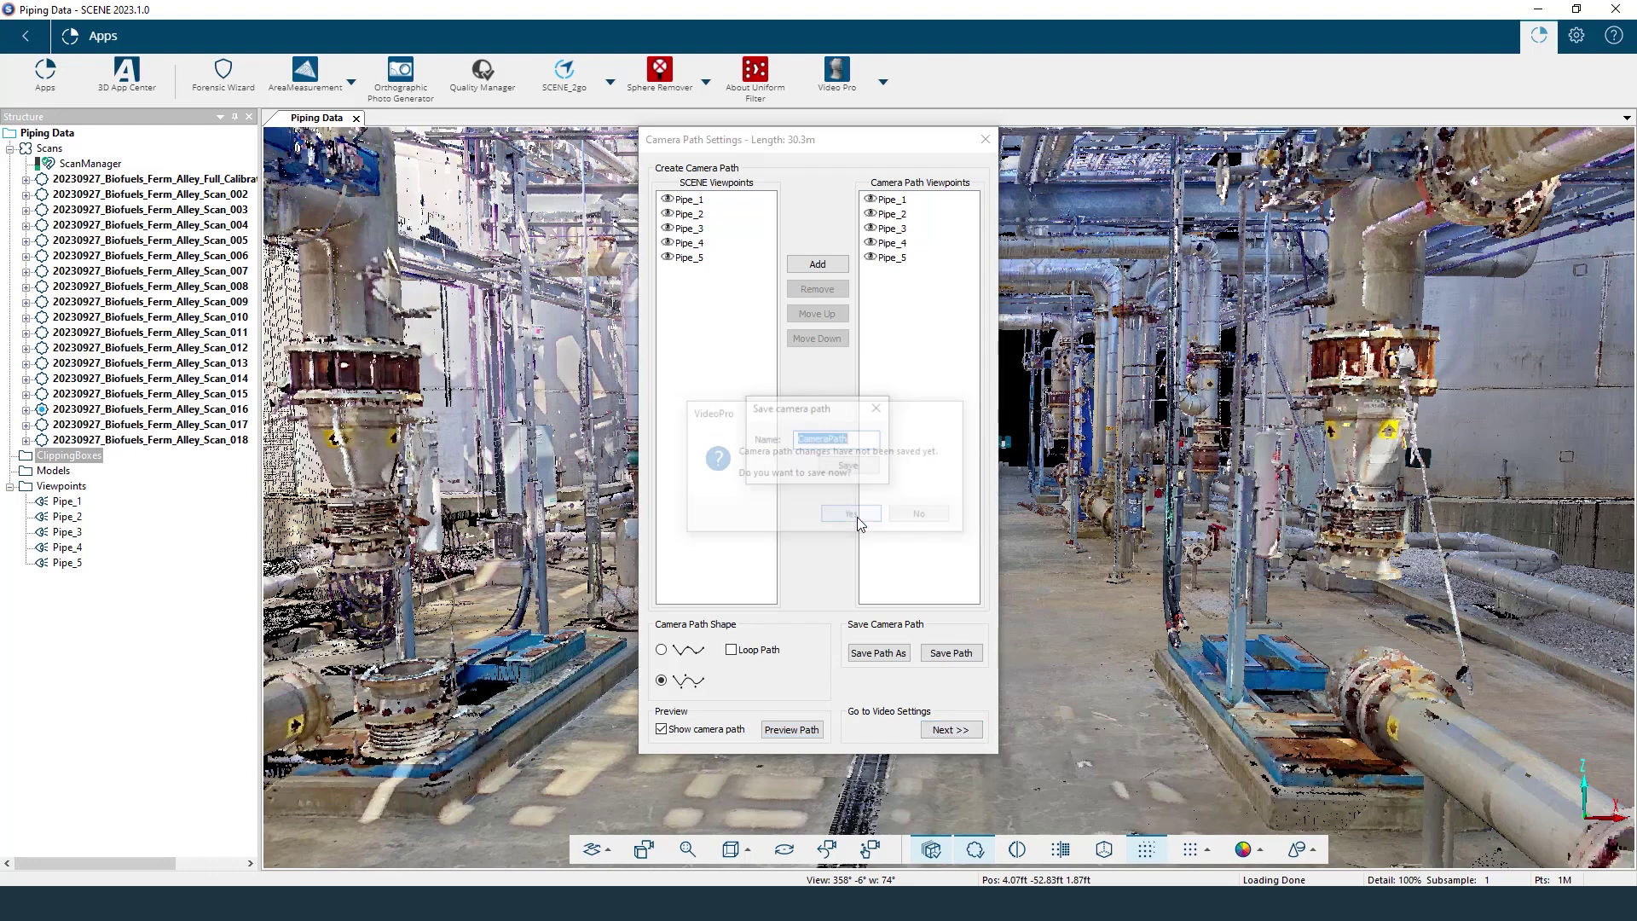
{"action": "type", "text": "Pipe"}
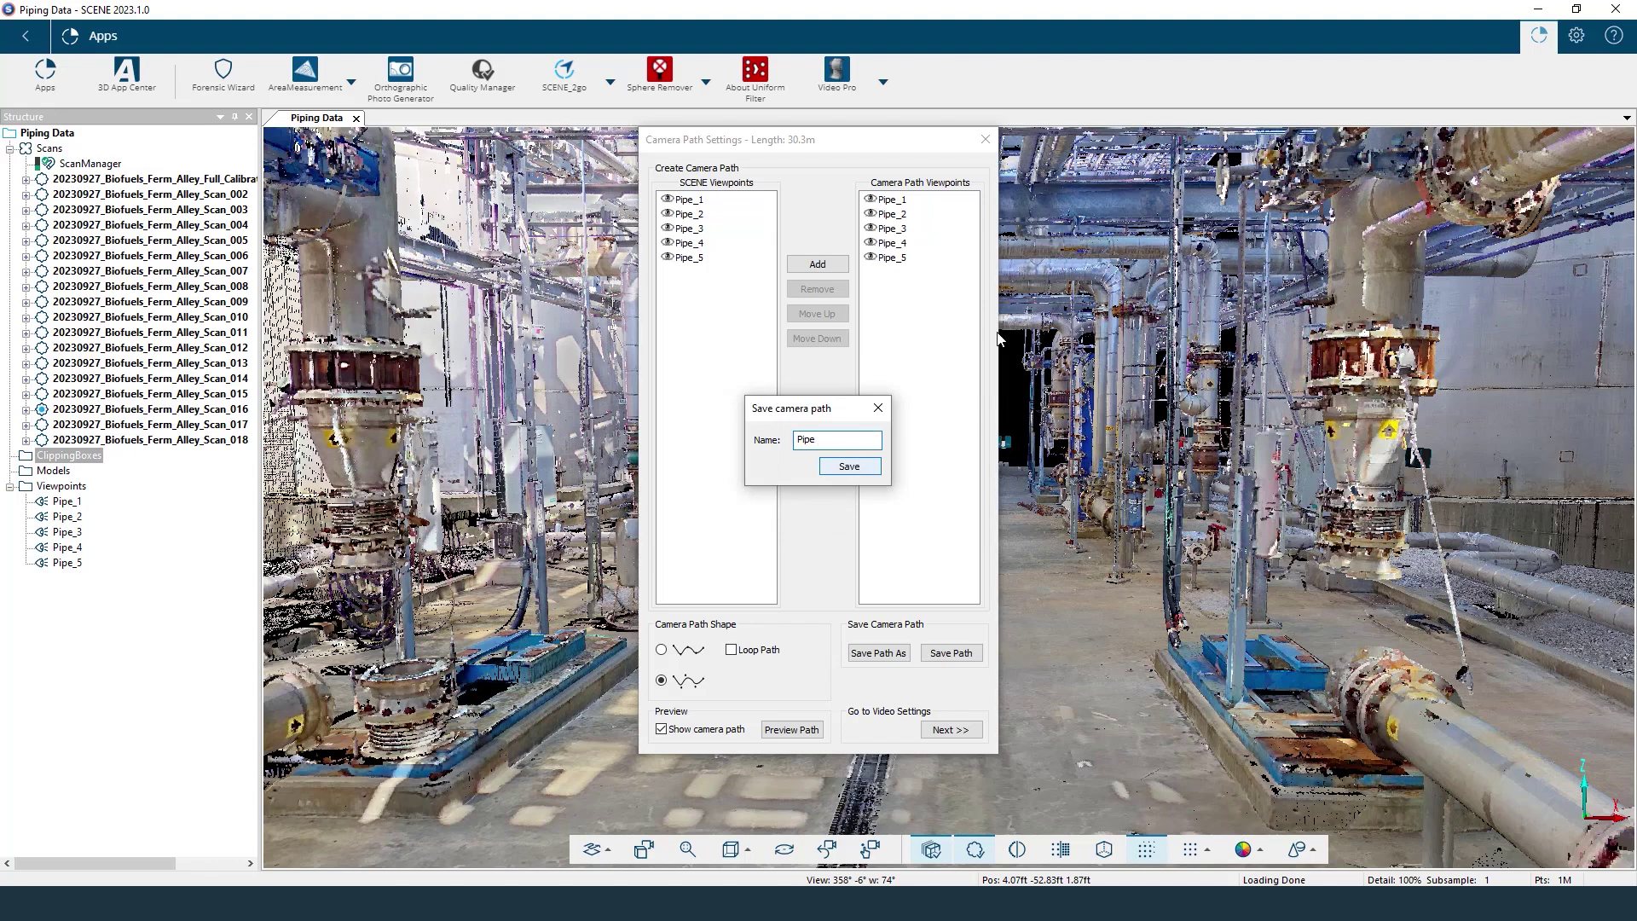
{"action": "left_click", "coordinate": [852, 467]}
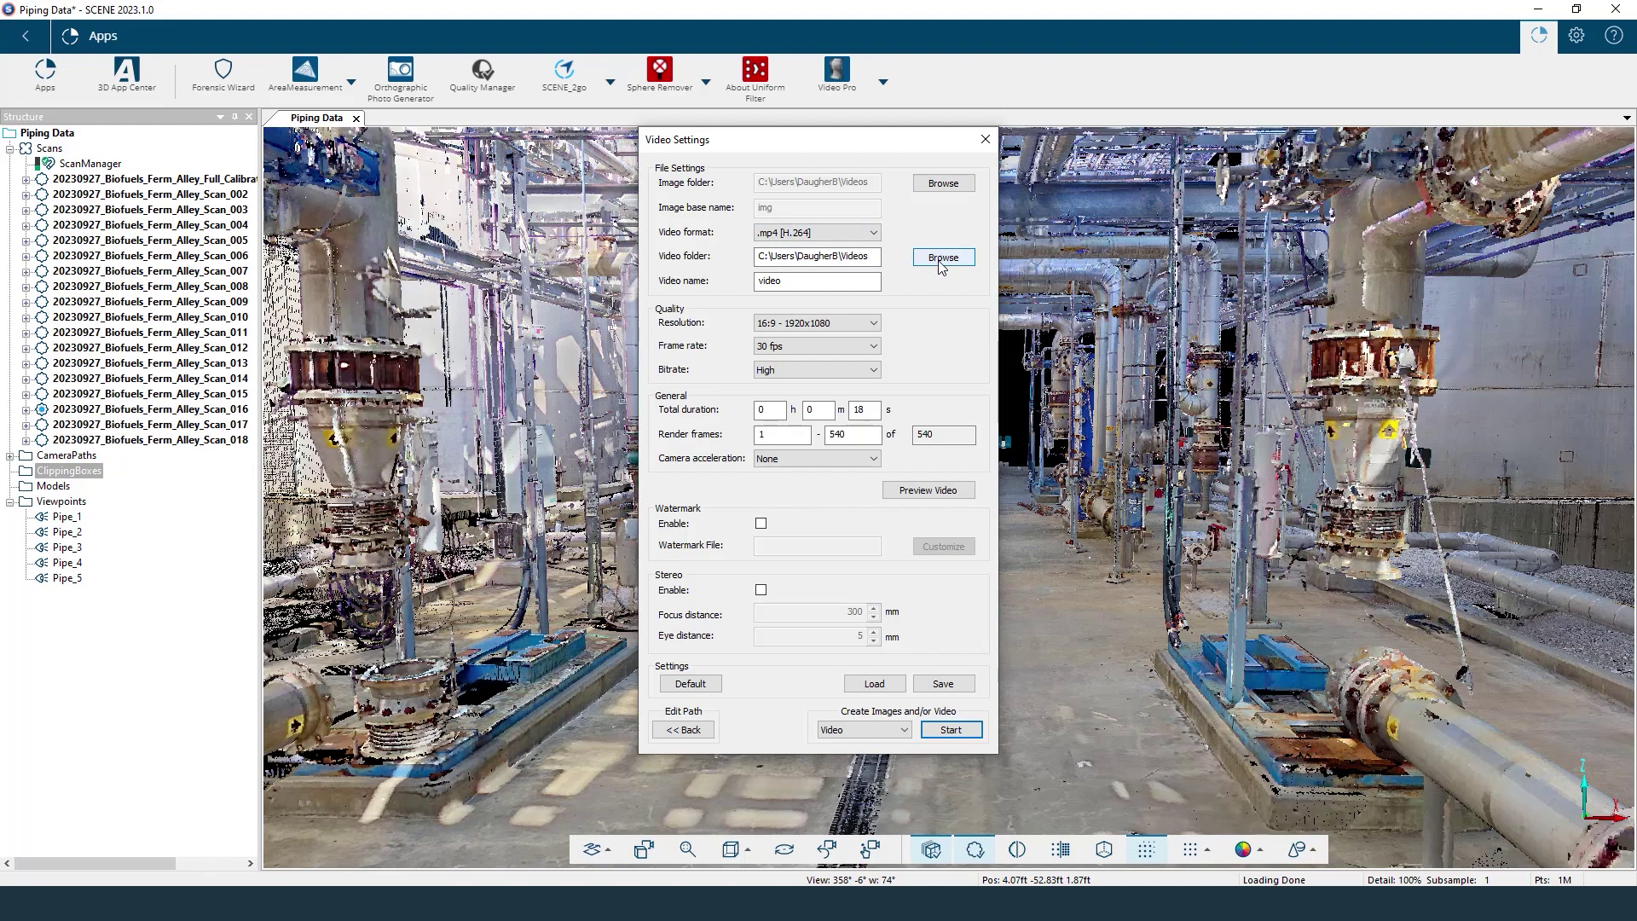
Name the video Pipe and set its frame rate to 60 fps.
{"action": "double_click", "coordinate": [804, 282]}
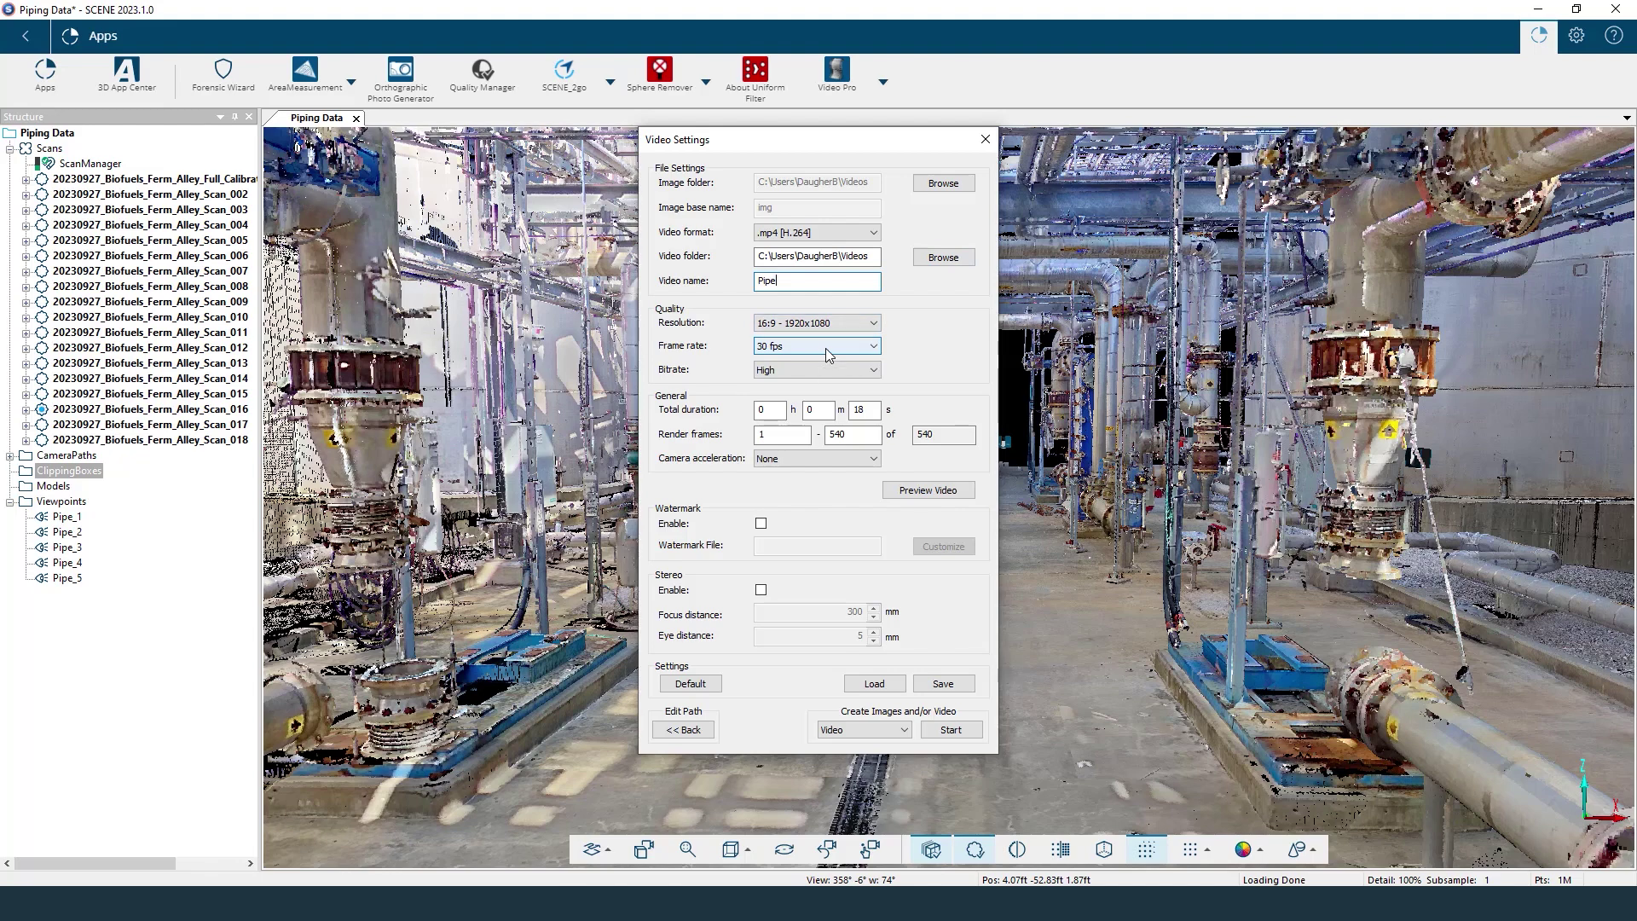
{"action": "left_click", "coordinate": [805, 344]}
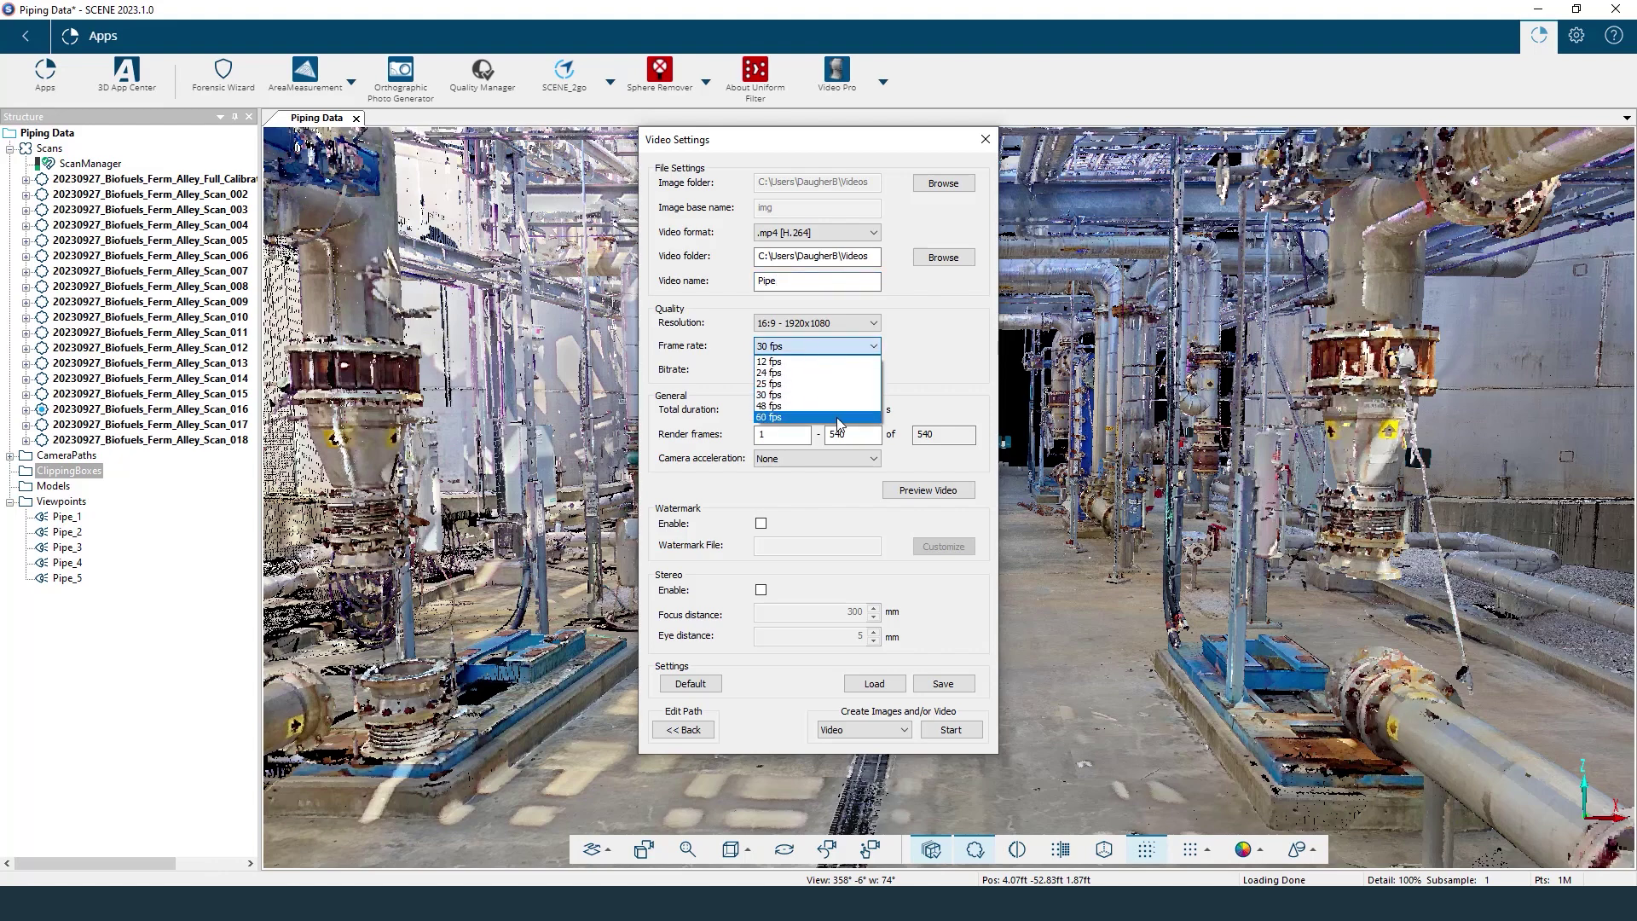
{"action": "left_click", "coordinate": [838, 418]}
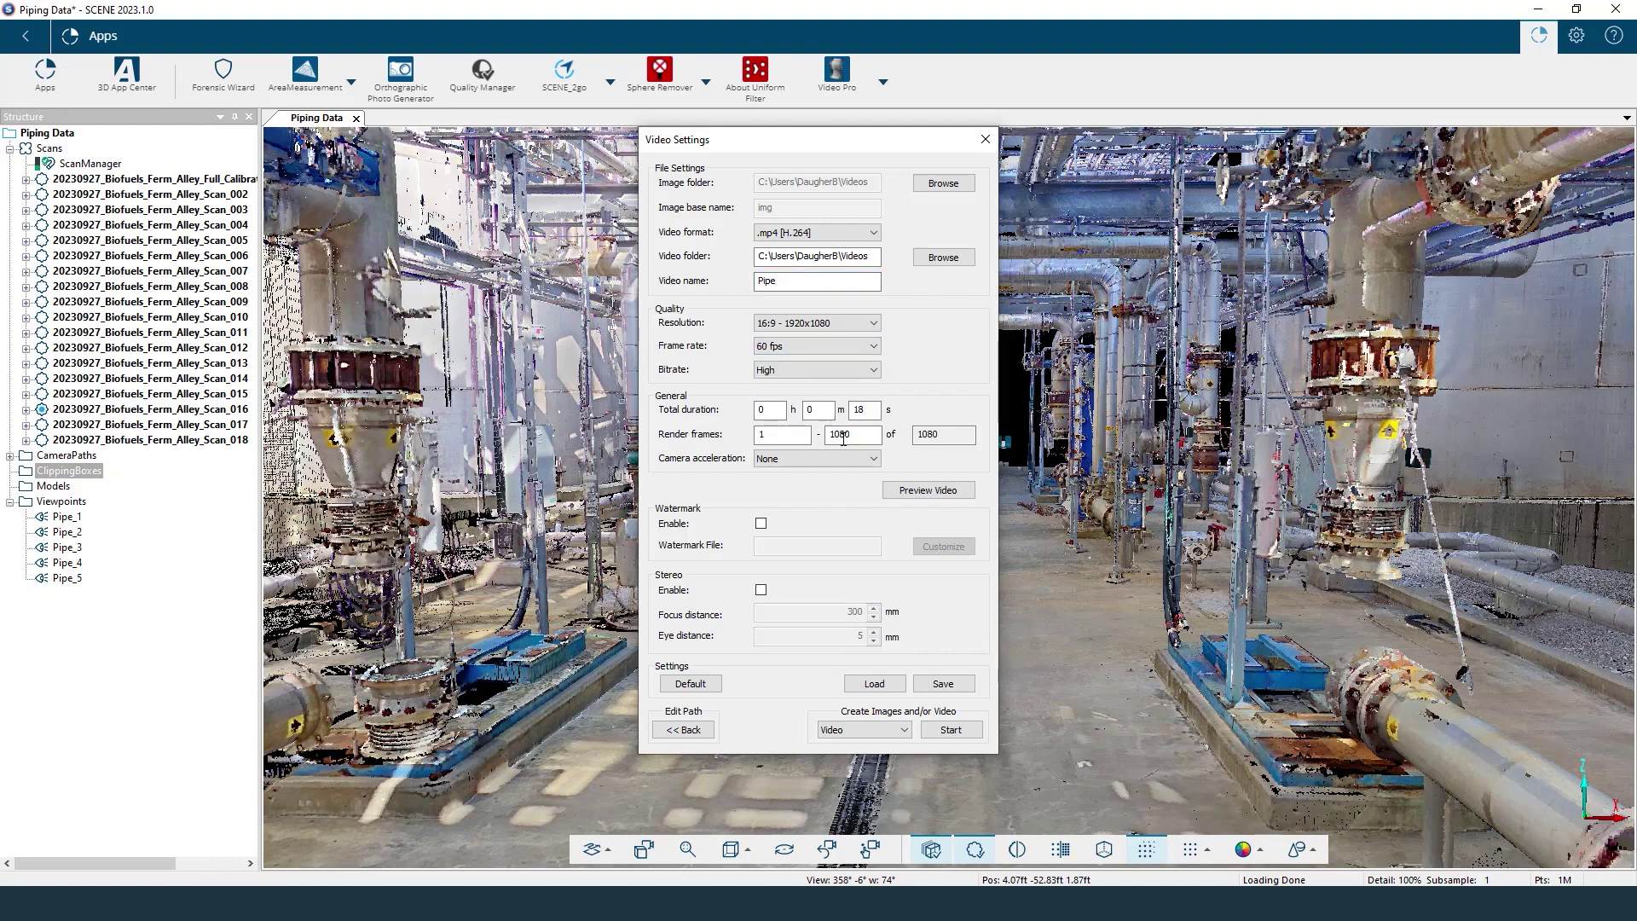
Set the video's total duration to 20 seconds and preview the video.
{"action": "left_click_drag", "start_coordinate": [852, 434], "coordinate": [828, 434]}
{"action": "left_click", "coordinate": [870, 409]}
{"action": "double_click", "coordinate": [859, 410]}
{"action": "type", "text": "20"}
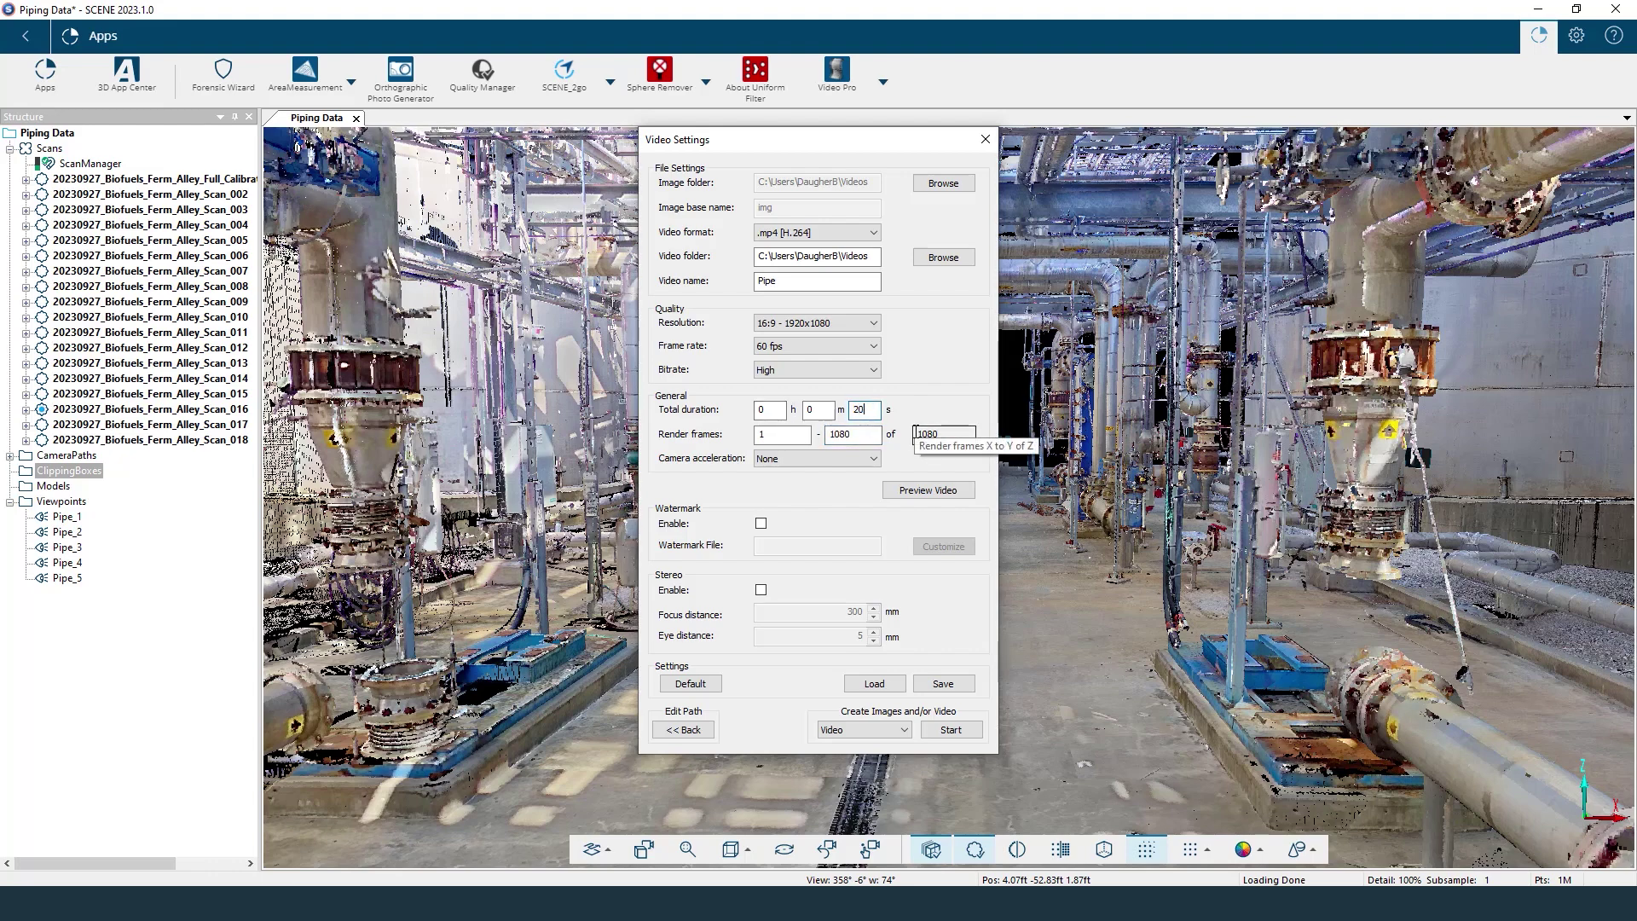
{"action": "left_click", "coordinate": [854, 434]}
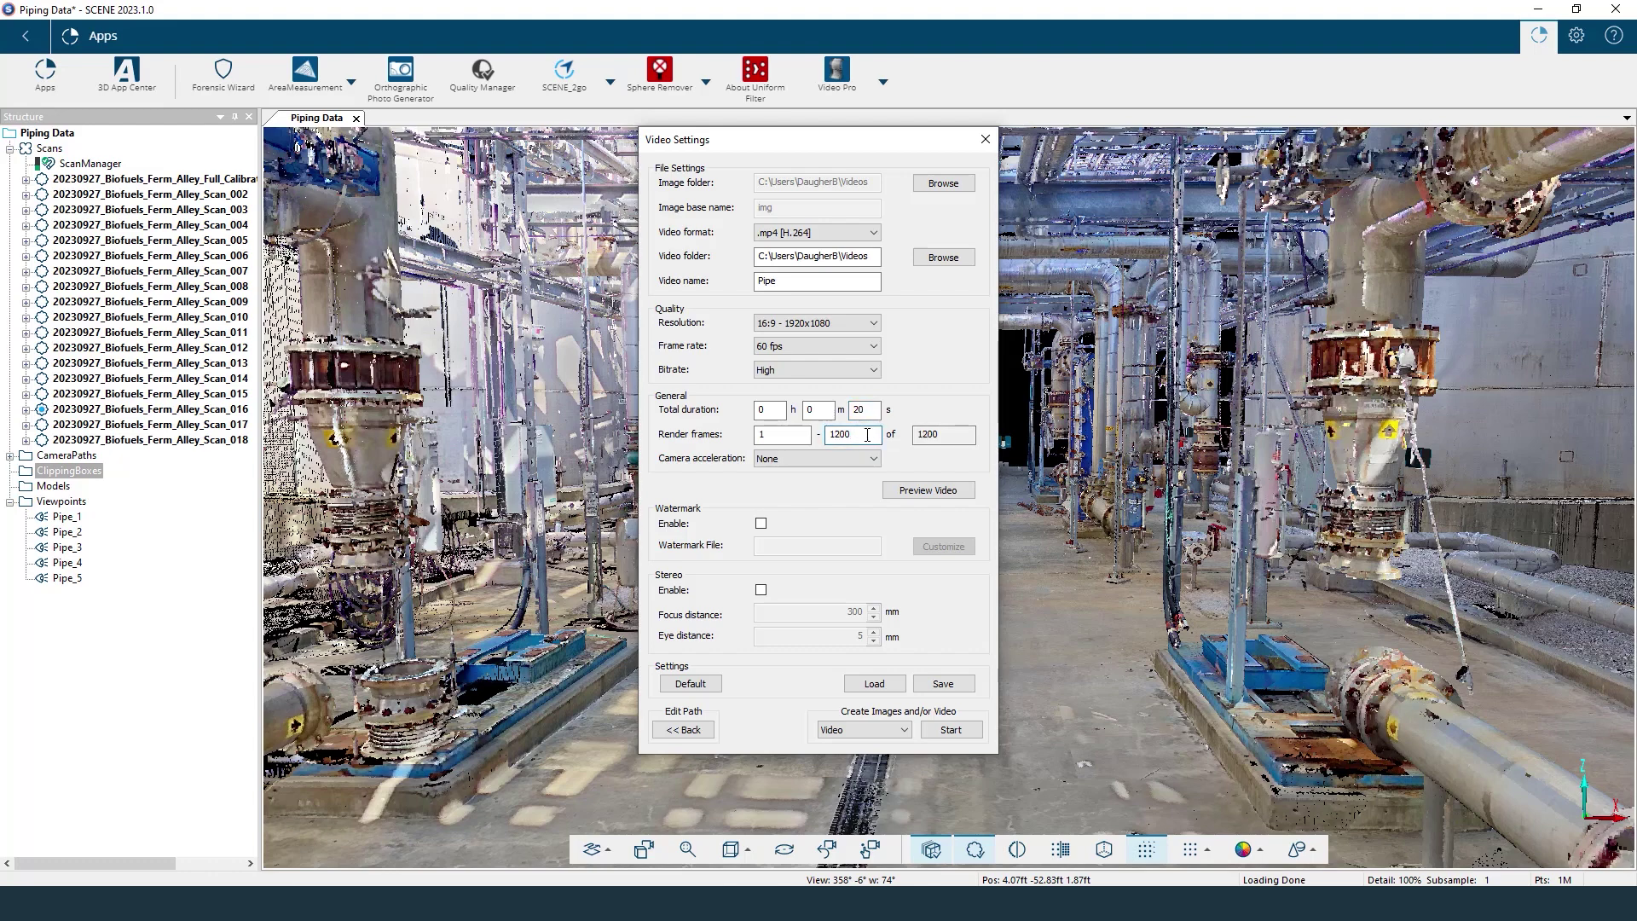
{"action": "left_click", "coordinate": [927, 491]}
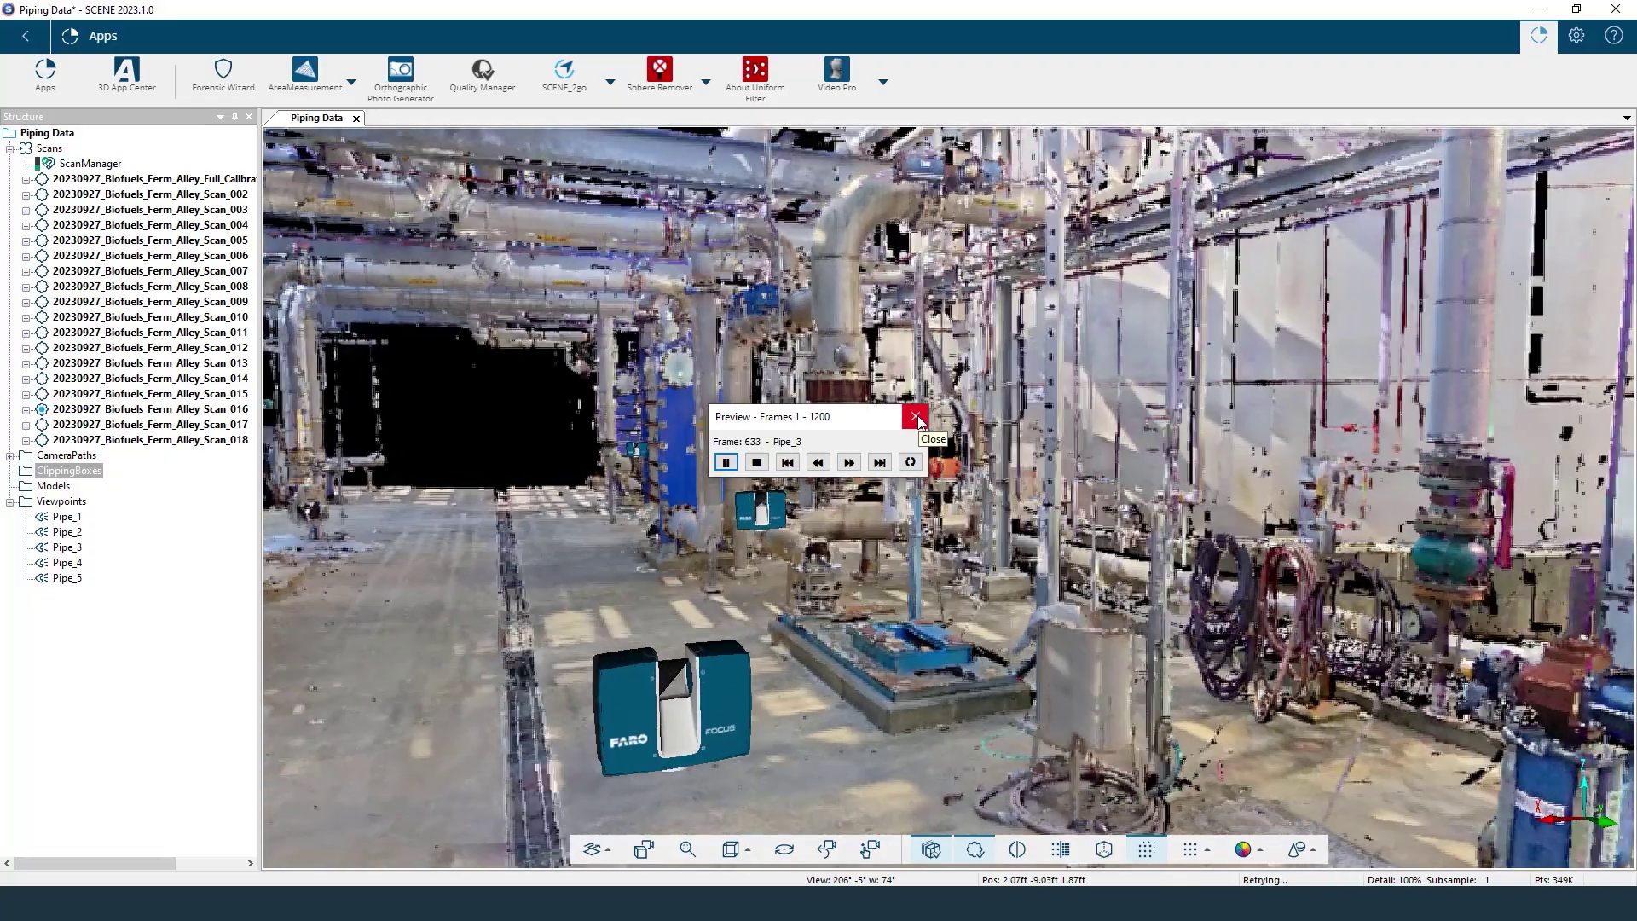
{"action": "left_click", "coordinate": [915, 417]}
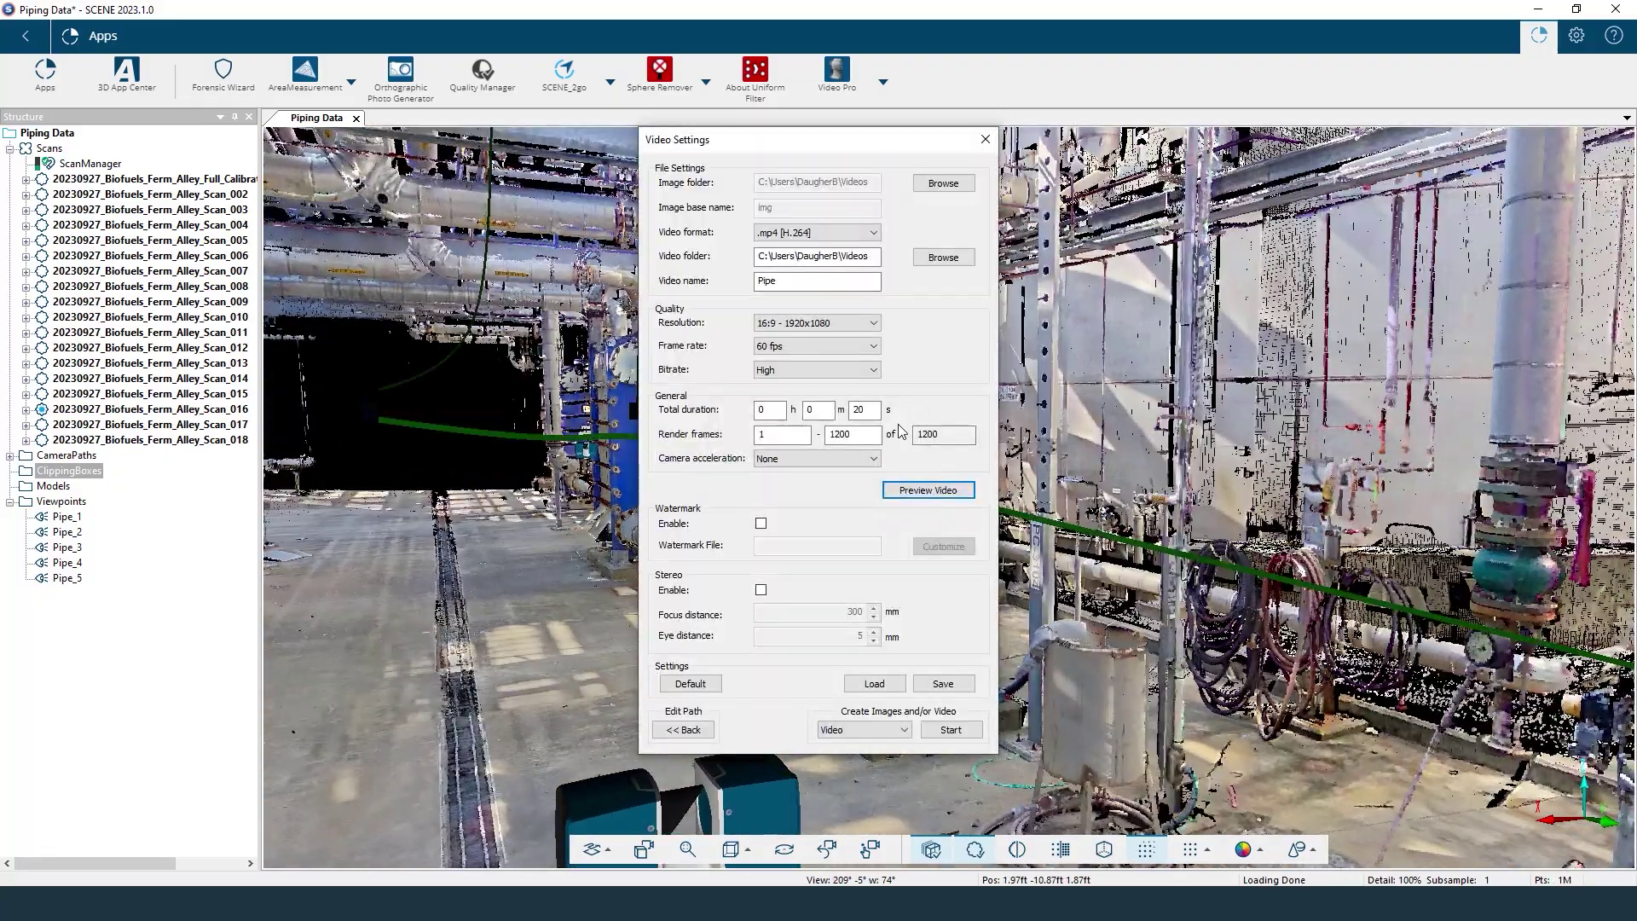